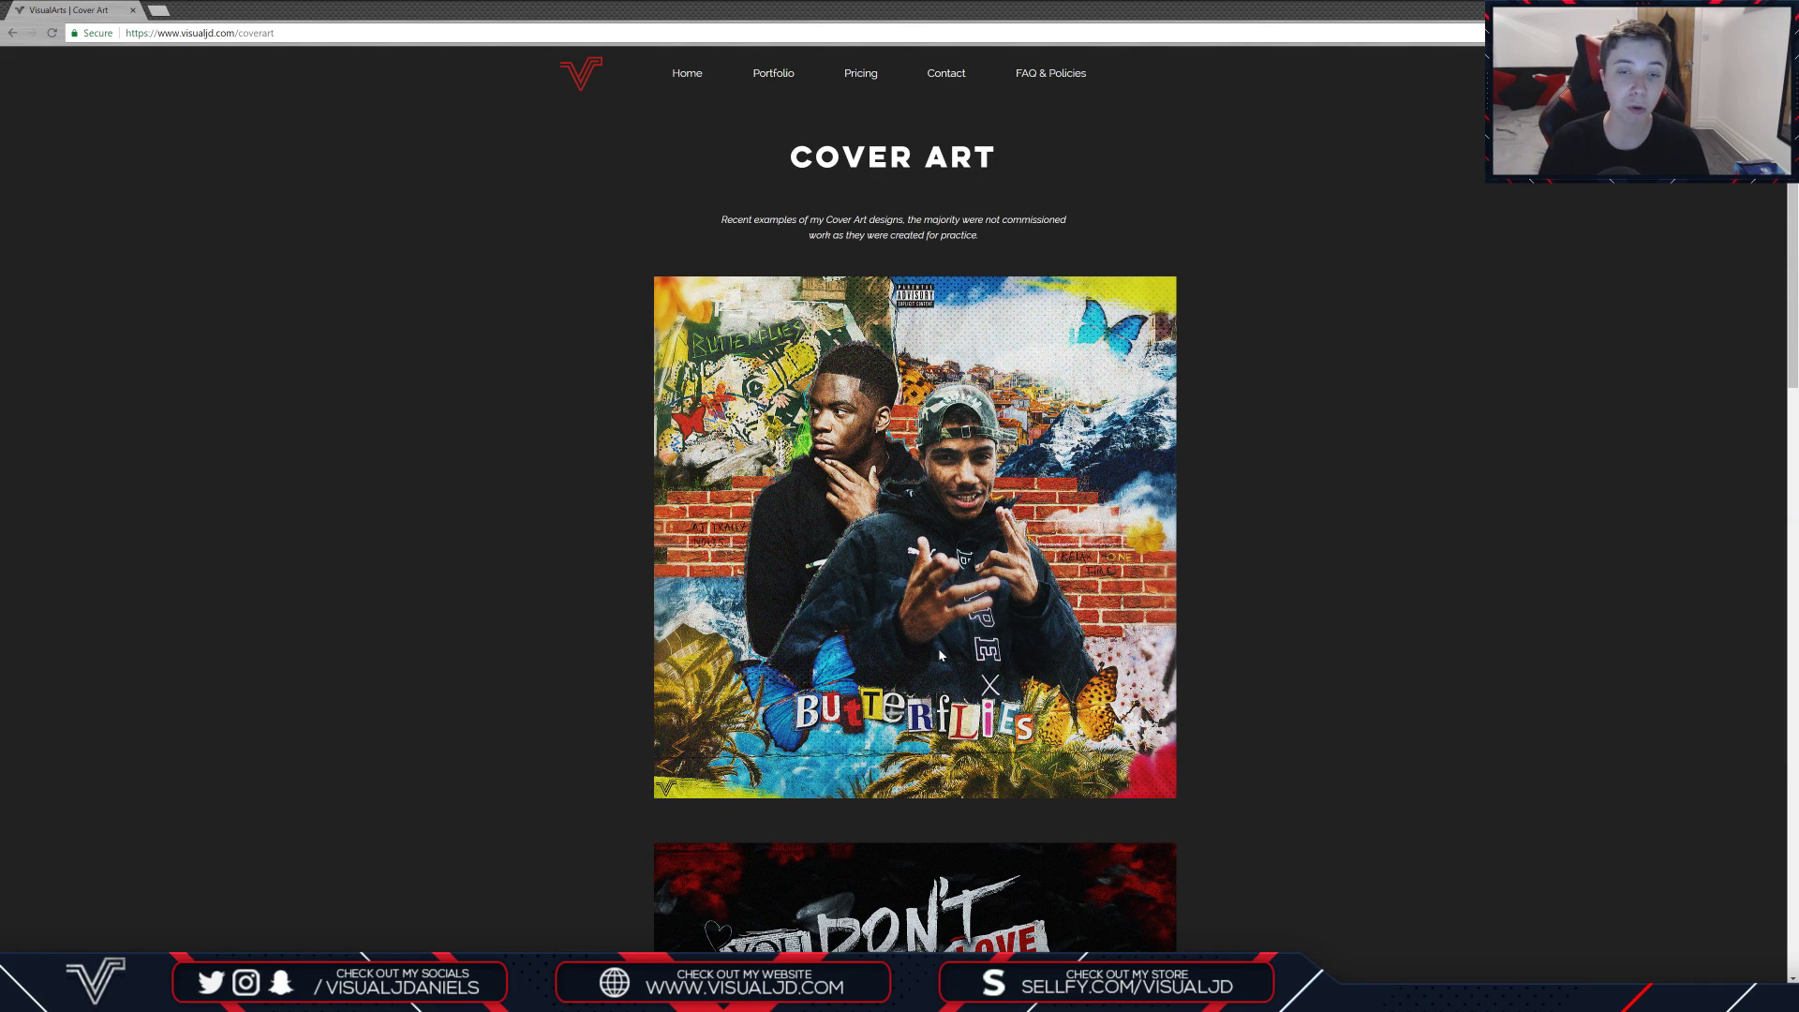
Step: Look through the Cover Art examples on the portfolio page
{"action": "scroll", "coordinate": [919, 493], "scroll_direction": "down", "scroll_amount": 14}
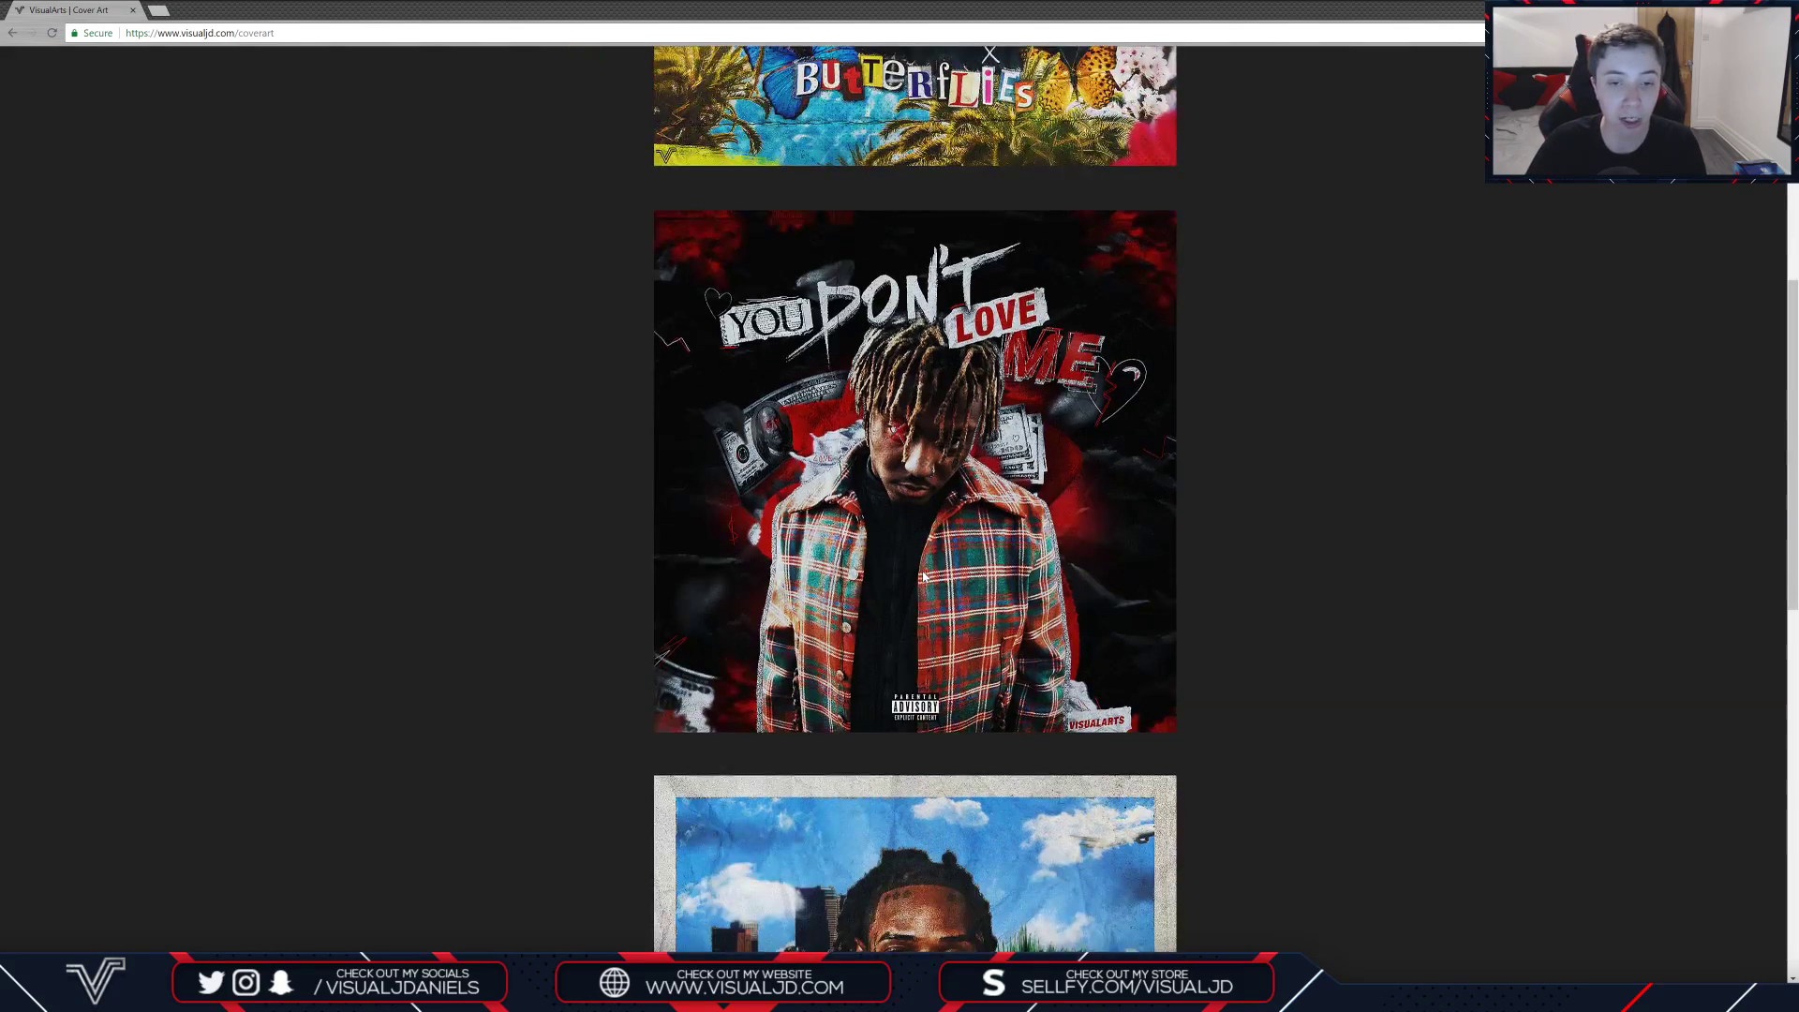
{"action": "scroll", "coordinate": [923, 575], "scroll_direction": "up", "scroll_amount": 17}
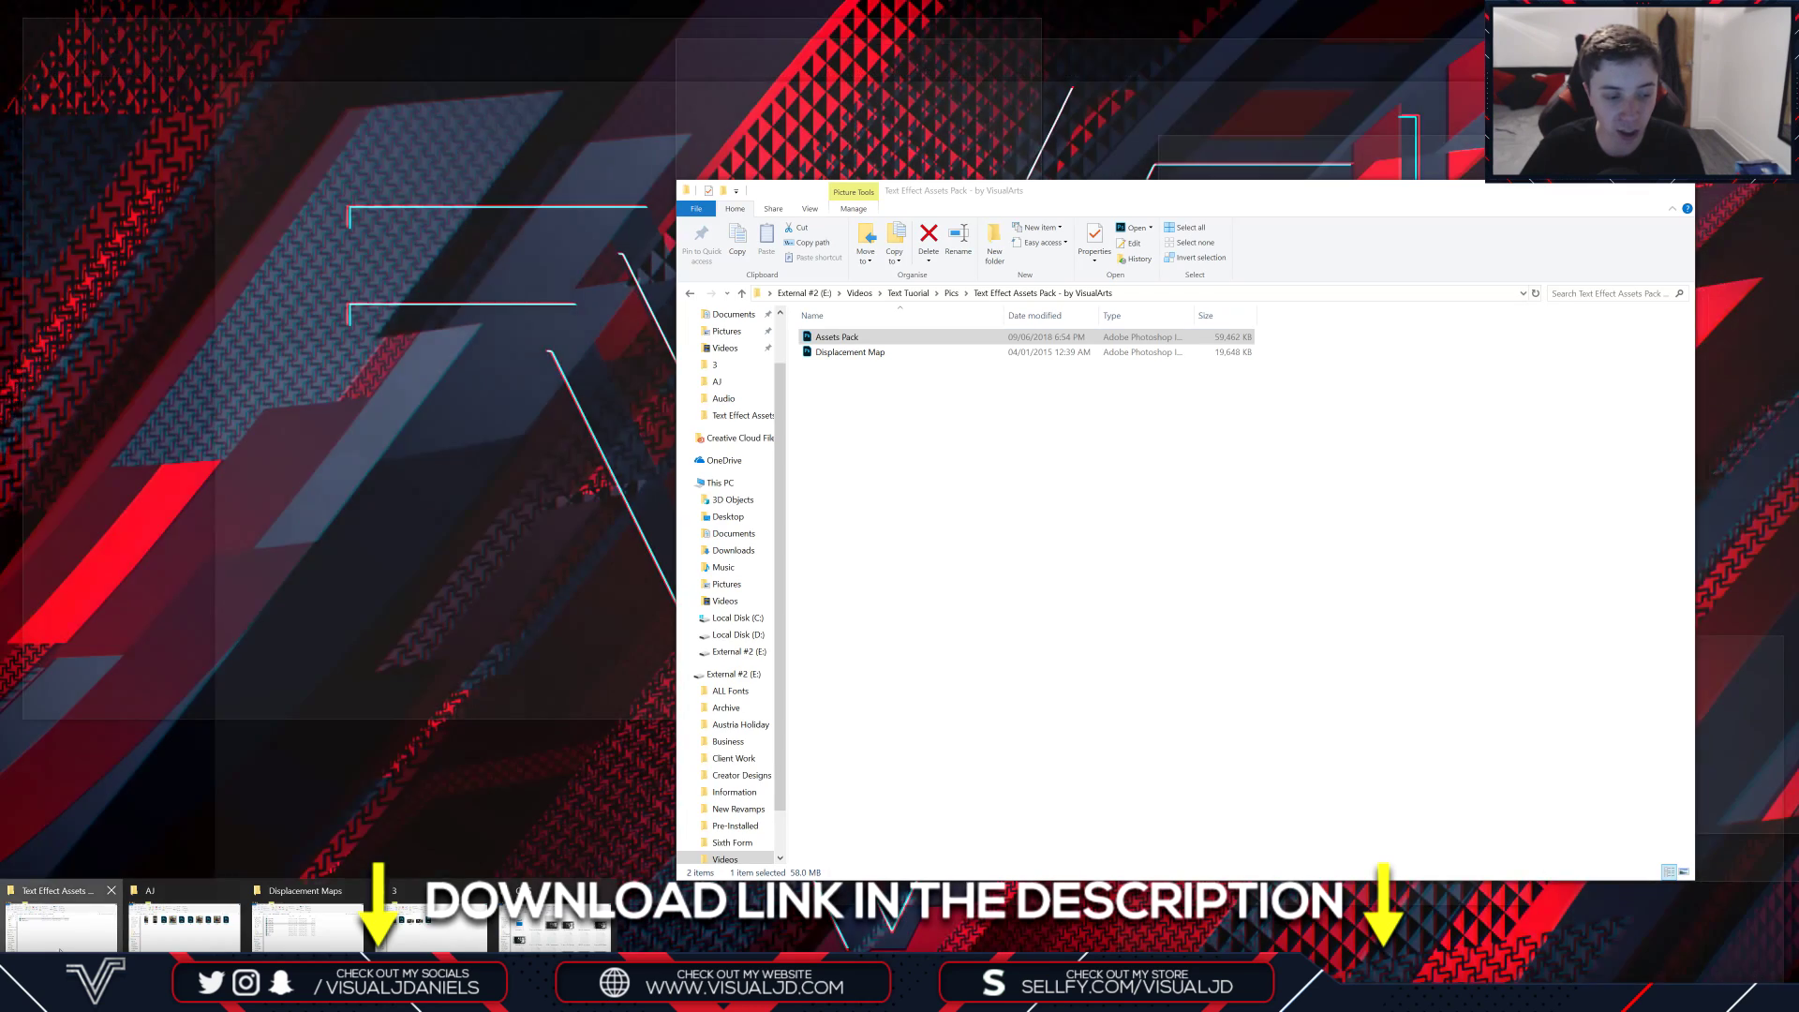
Step: Inspect the Assets Pack and Displacement Map files in the Text Effect Assets Pack folder, and switch back to Photoshop
{"action": "left_click", "coordinate": [313, 915]}
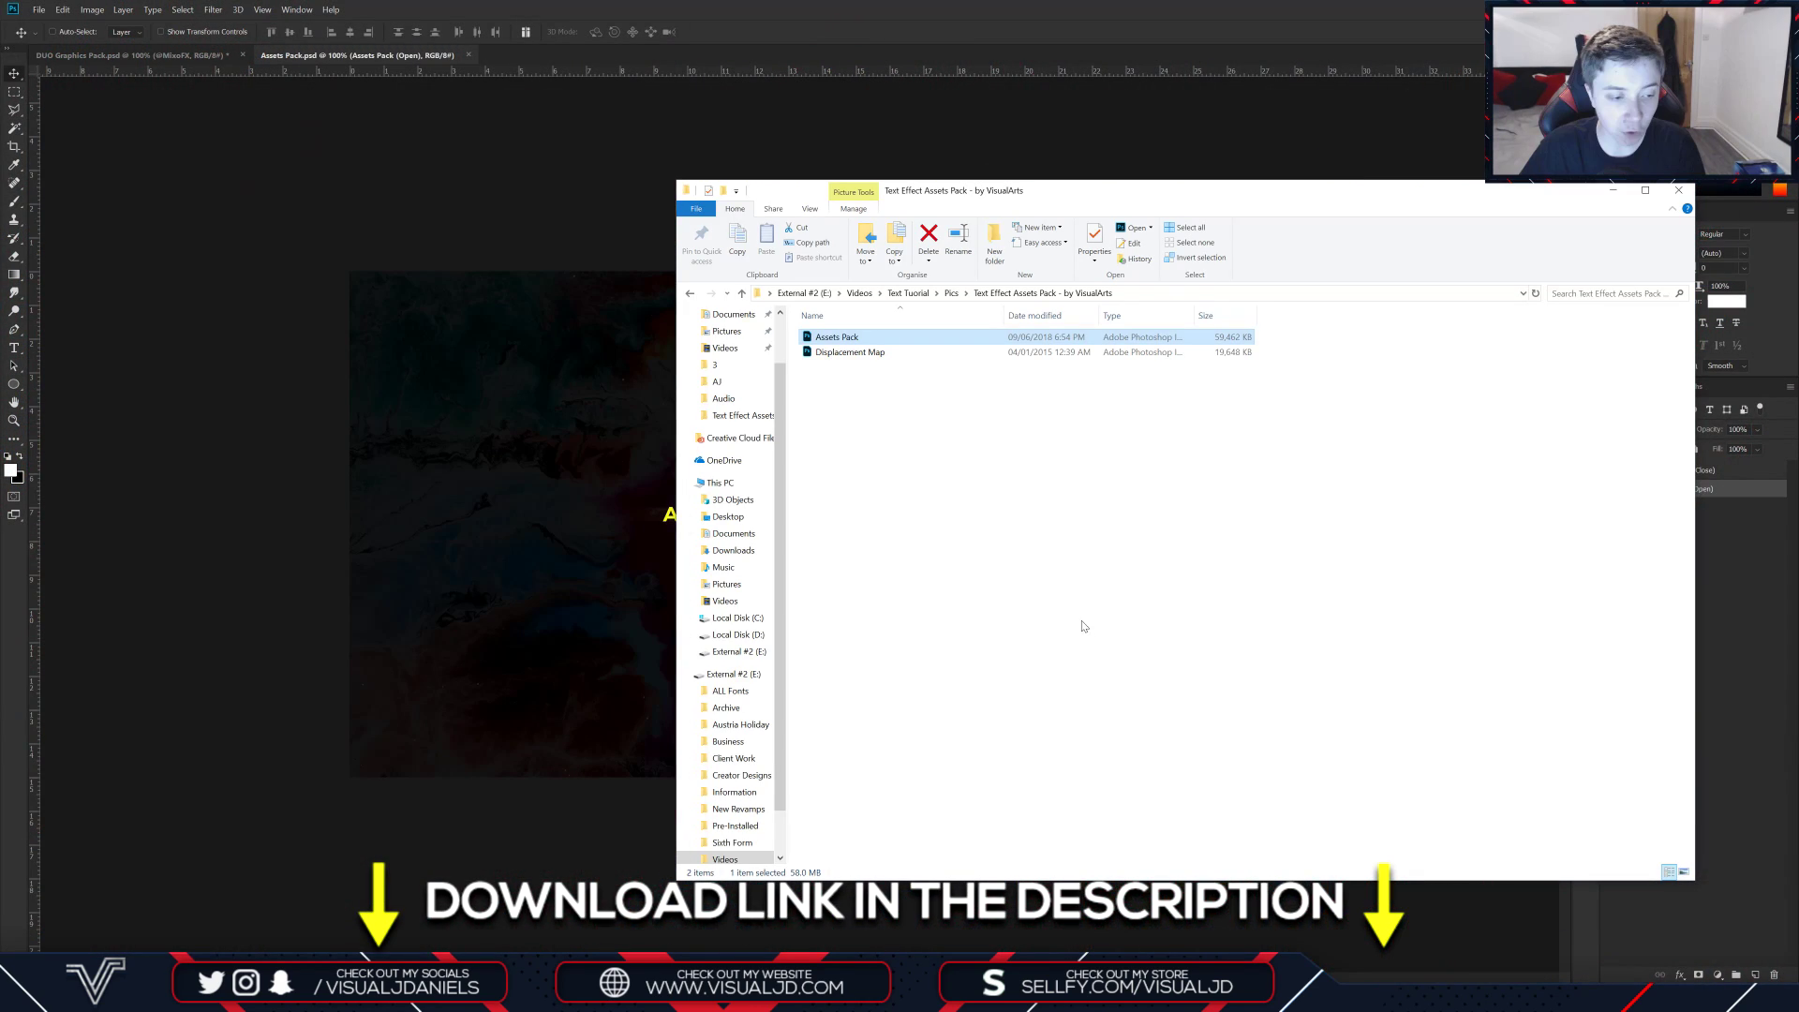
{"action": "left_click_drag", "start_coordinate": [1010, 193], "coordinate": [1161, 165]}
{"action": "left_click_drag", "start_coordinate": [1168, 363], "coordinate": [1077, 298]}
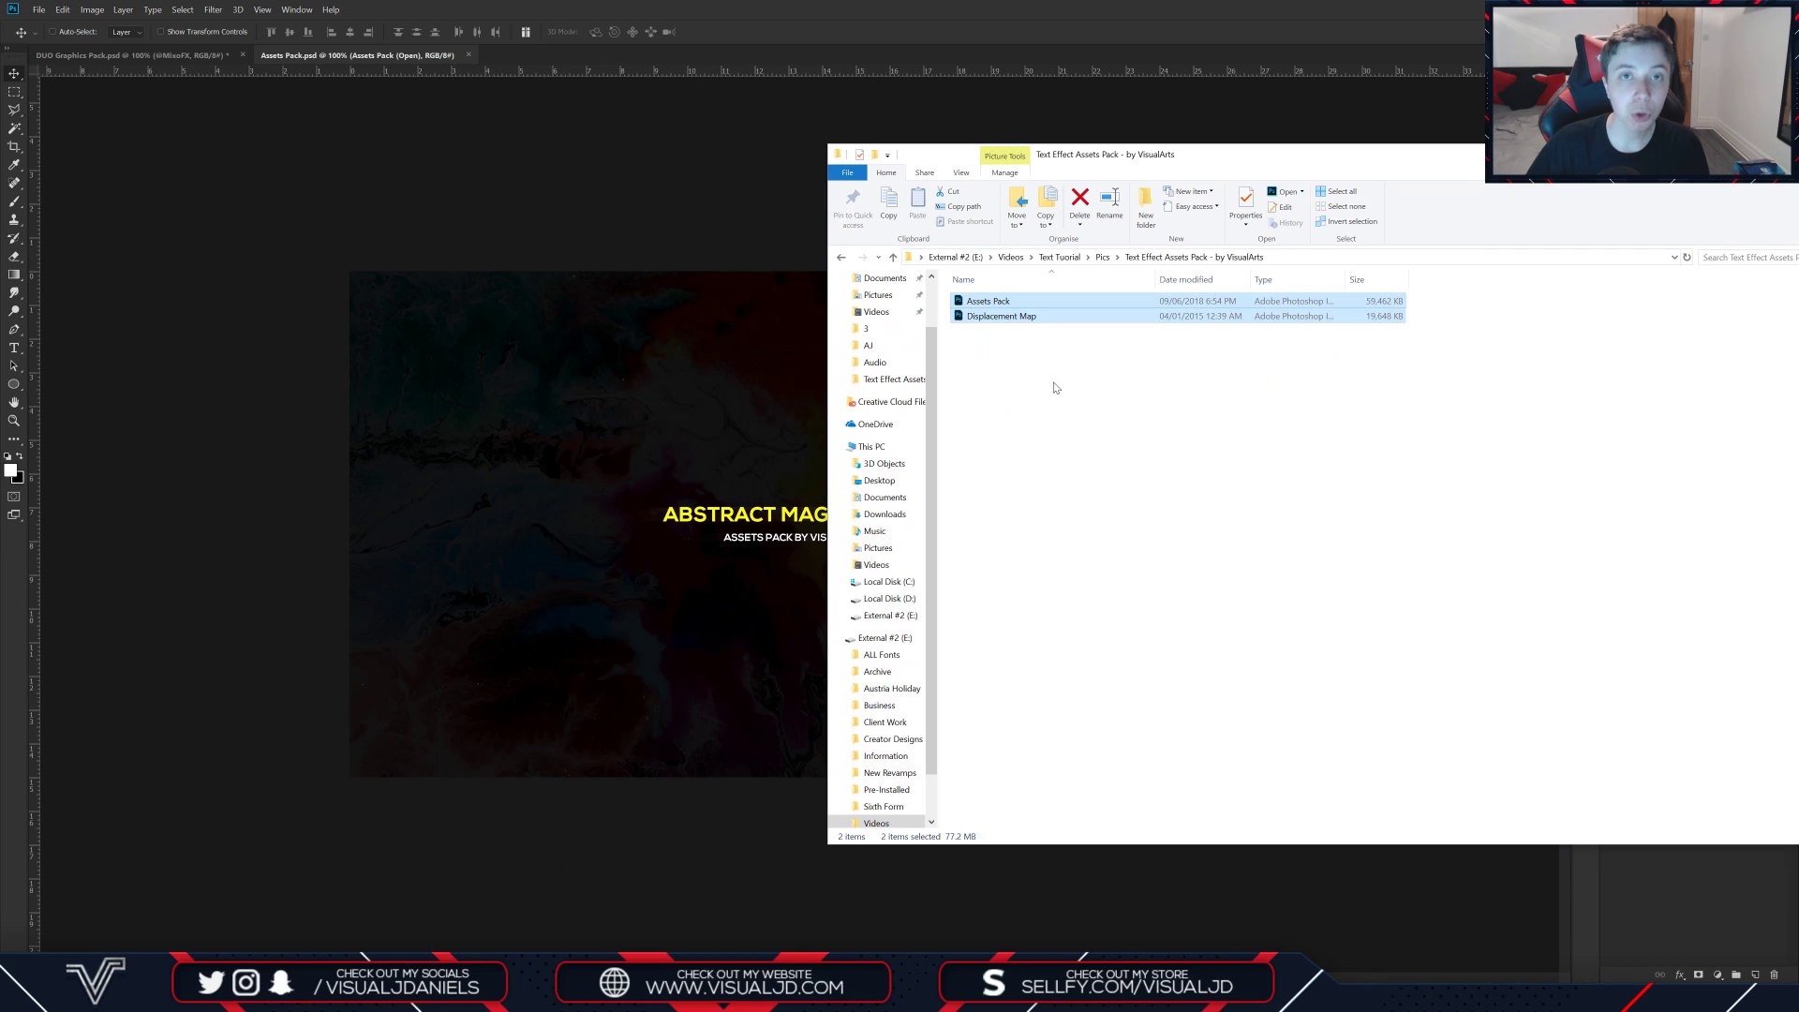
{"action": "key", "text": "alt+Tab"}
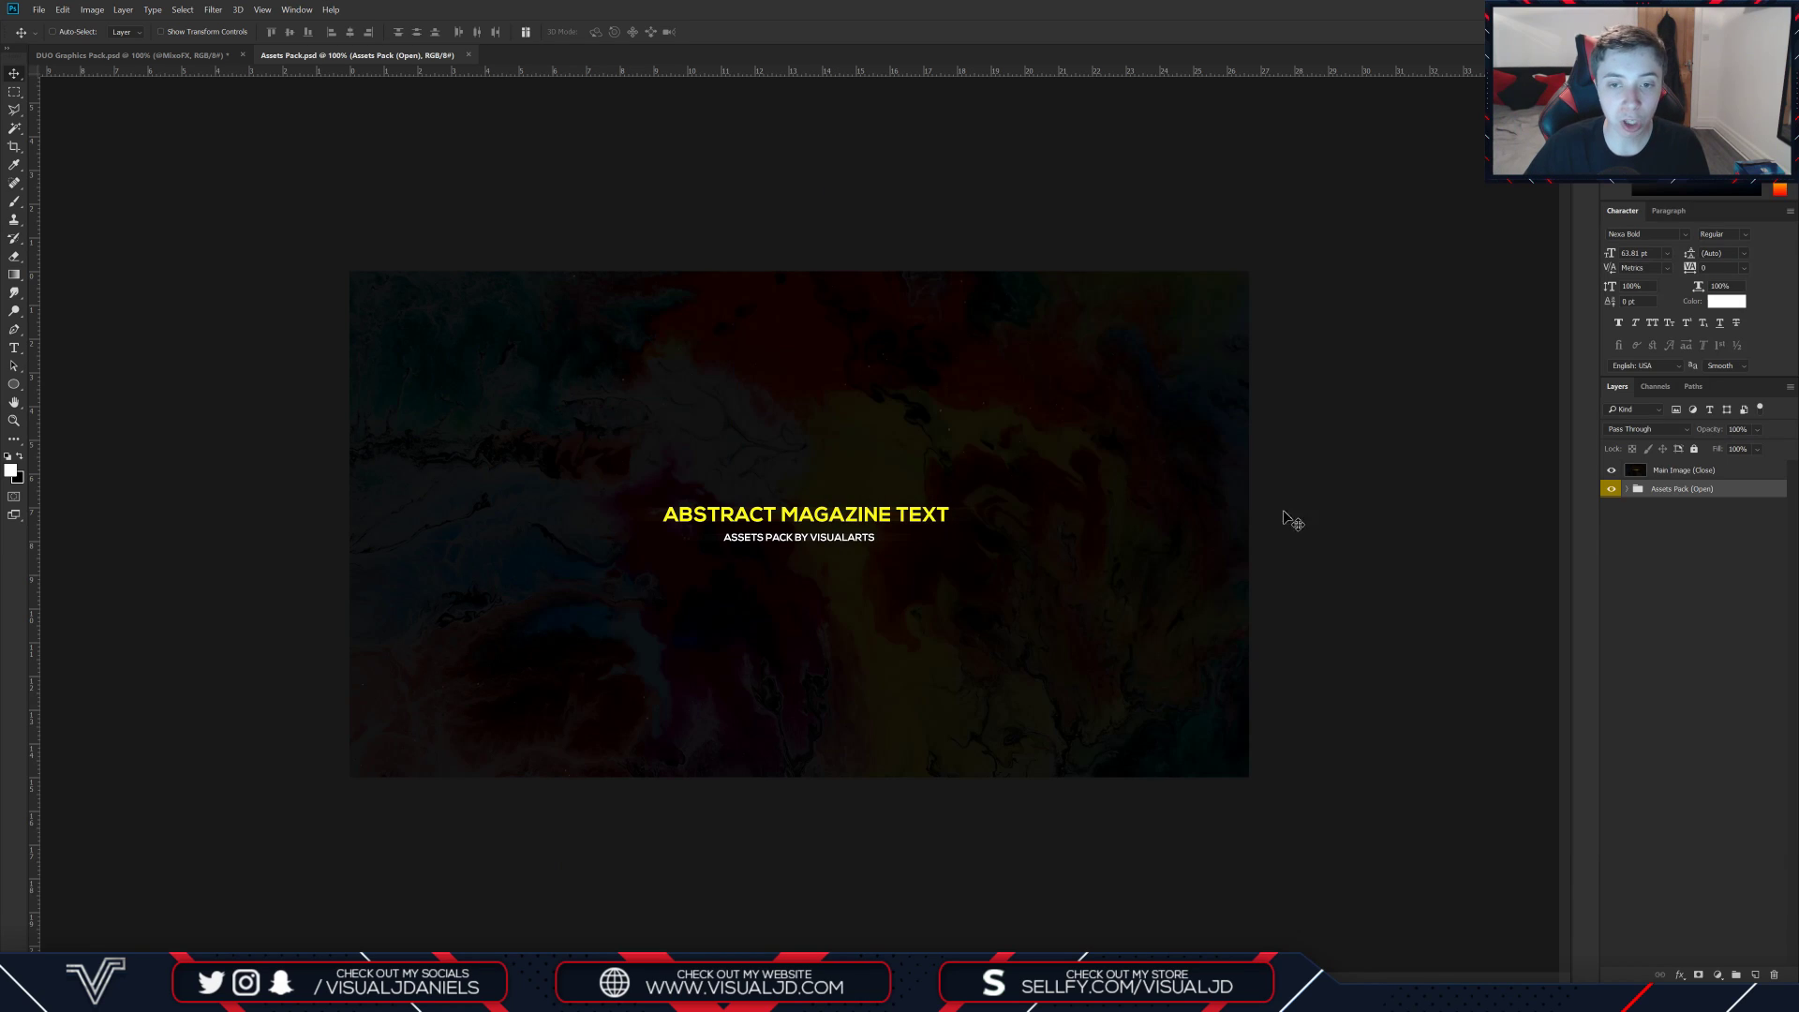
Step: Hide the Main Image (Close) layer and inspect the Magazine Text and Pattern groups inside the Assets Pack (Open) group
{"action": "left_click", "coordinate": [1612, 470]}
{"action": "left_click", "coordinate": [1627, 489]}
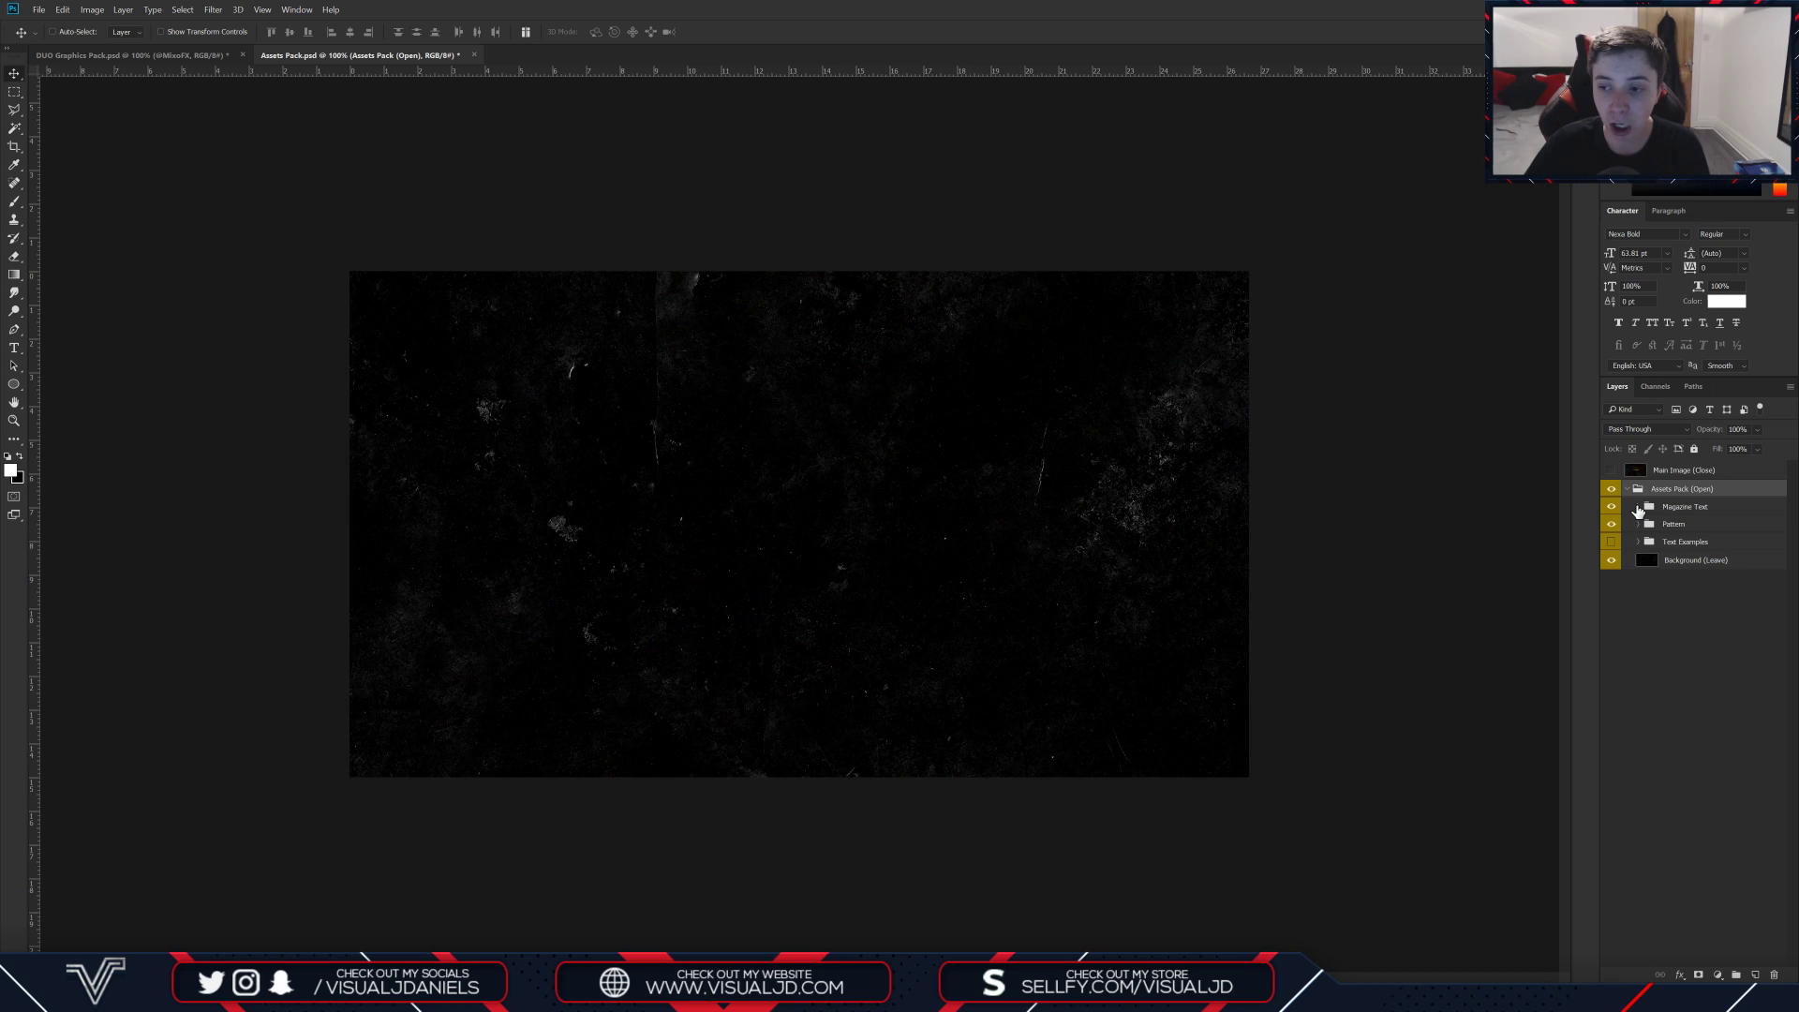
{"action": "left_click", "coordinate": [1639, 507]}
{"action": "left_click", "coordinate": [1611, 525]}
{"action": "left_click", "coordinate": [1611, 524]}
{"action": "left_click", "coordinate": [1612, 544]}
{"action": "left_click", "coordinate": [1612, 545]}
{"action": "left_click", "coordinate": [1639, 507]}
{"action": "left_click", "coordinate": [1659, 526]}
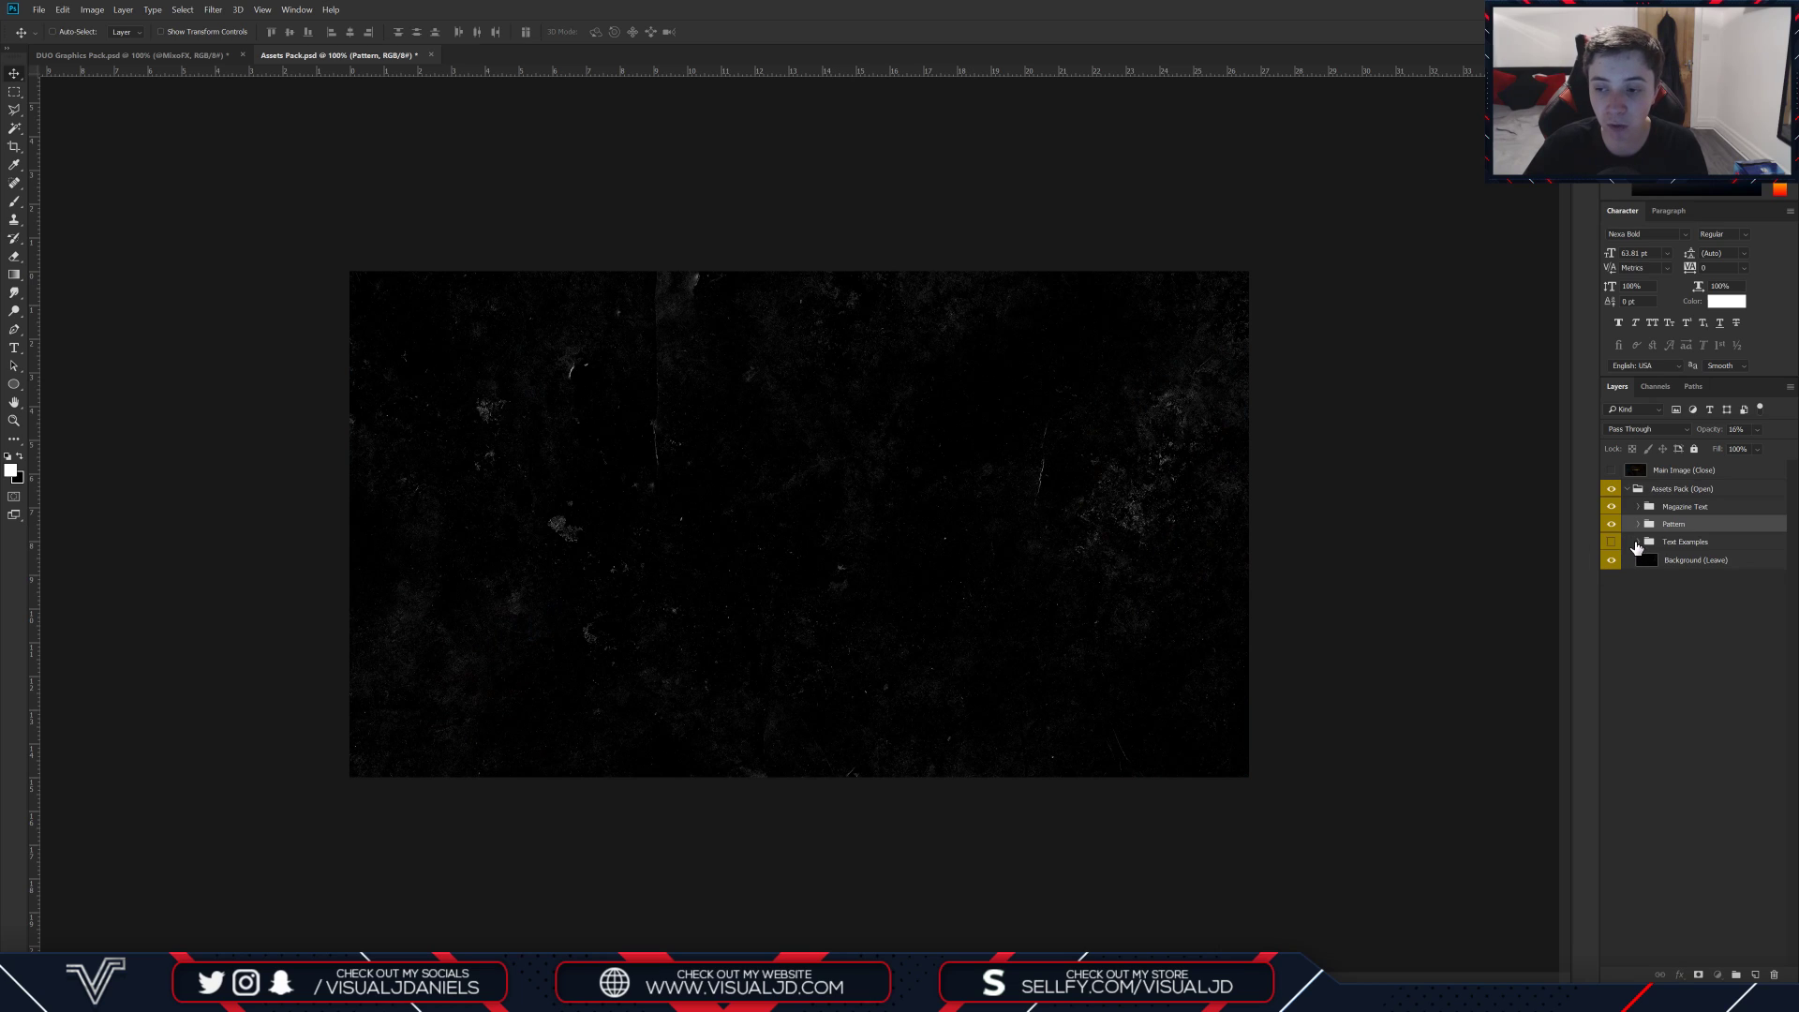
Step: Preview Text Example 1 in the Text Examples group, hide it, collapse the groups and show the Main Image (Close) layer
{"action": "left_click", "coordinate": [1628, 542]}
{"action": "left_click", "coordinate": [1612, 543]}
{"action": "left_click", "coordinate": [1638, 542]}
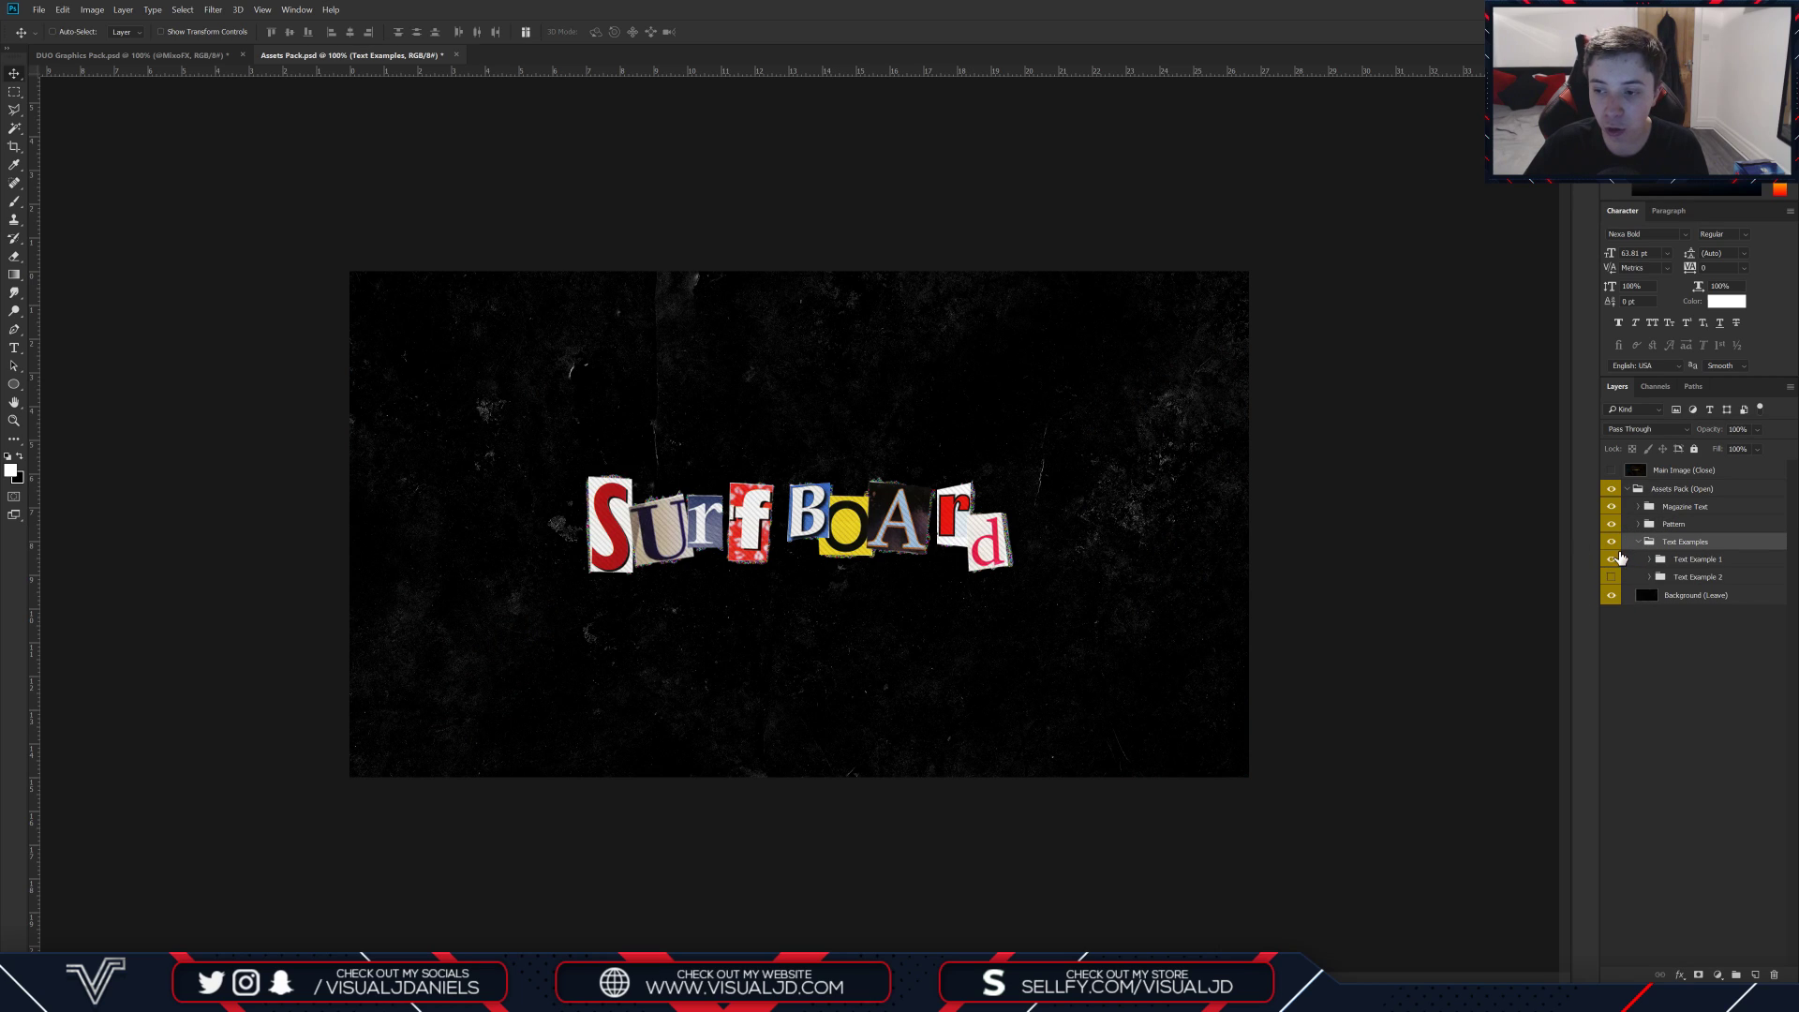
{"action": "left_click", "coordinate": [1612, 559]}
{"action": "left_click", "coordinate": [1611, 559]}
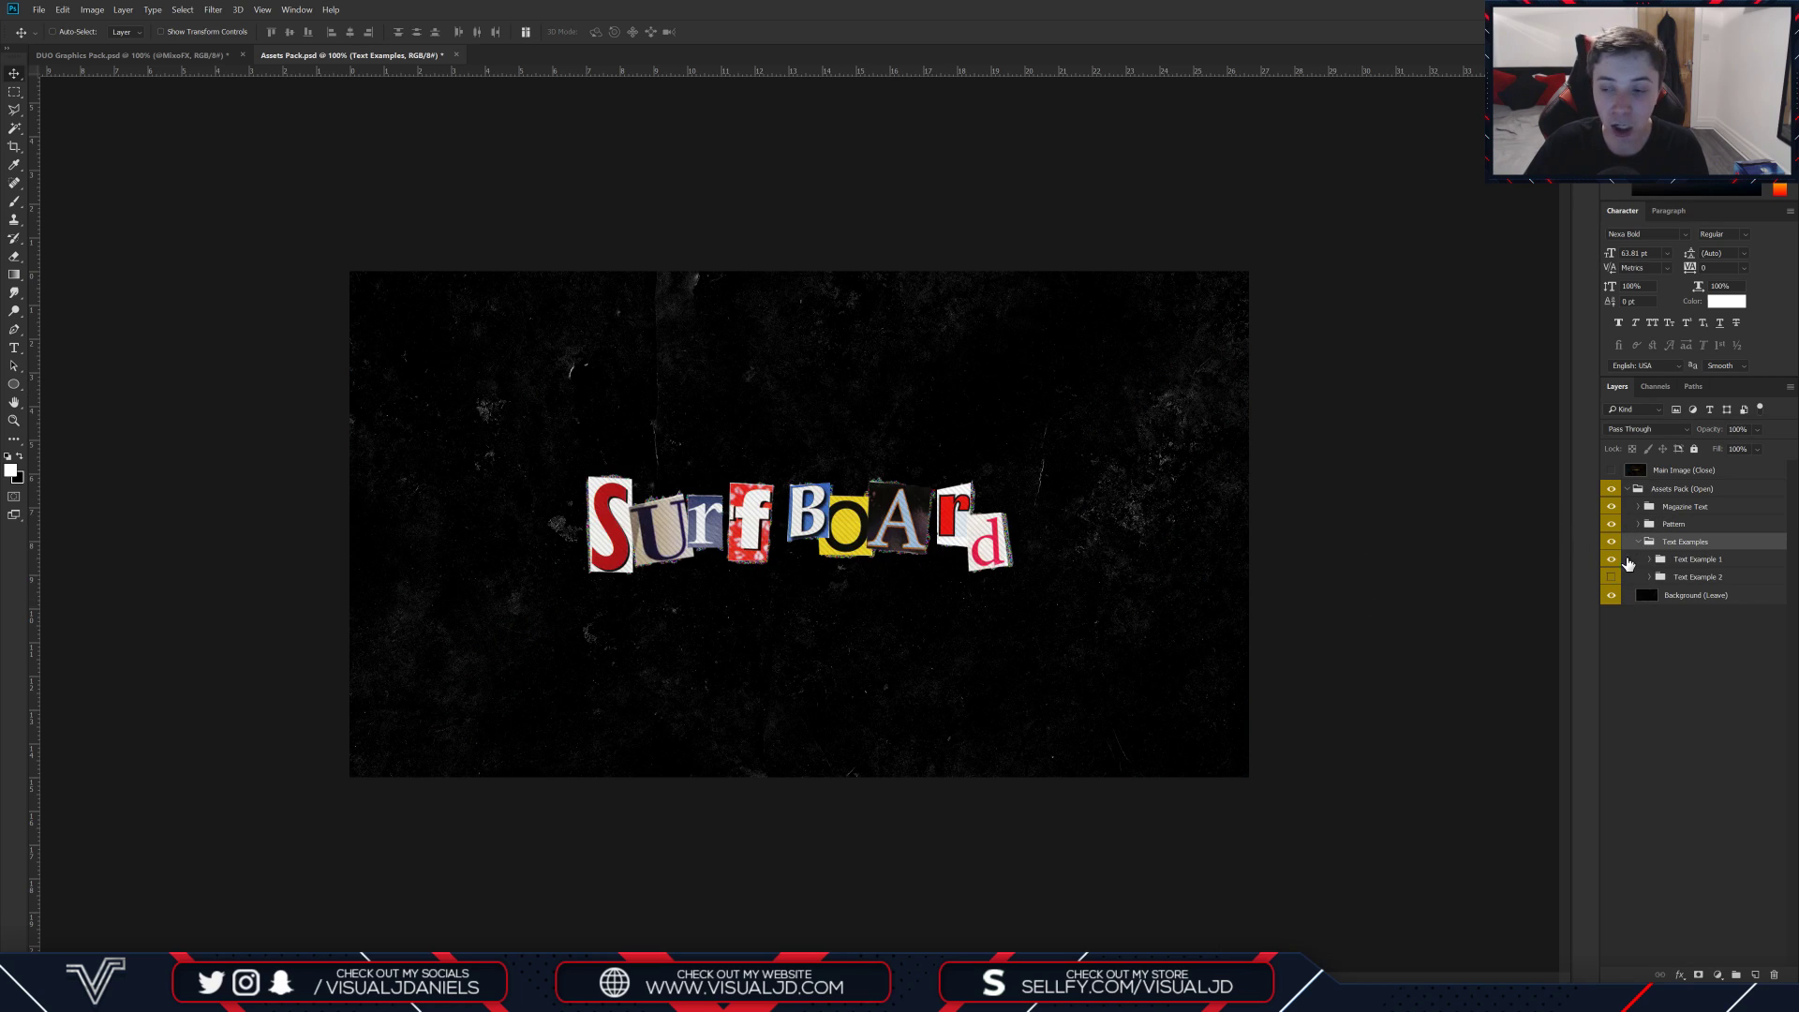
{"action": "left_click", "coordinate": [1611, 560]}
{"action": "left_click", "coordinate": [1639, 542]}
{"action": "left_click", "coordinate": [1627, 488]}
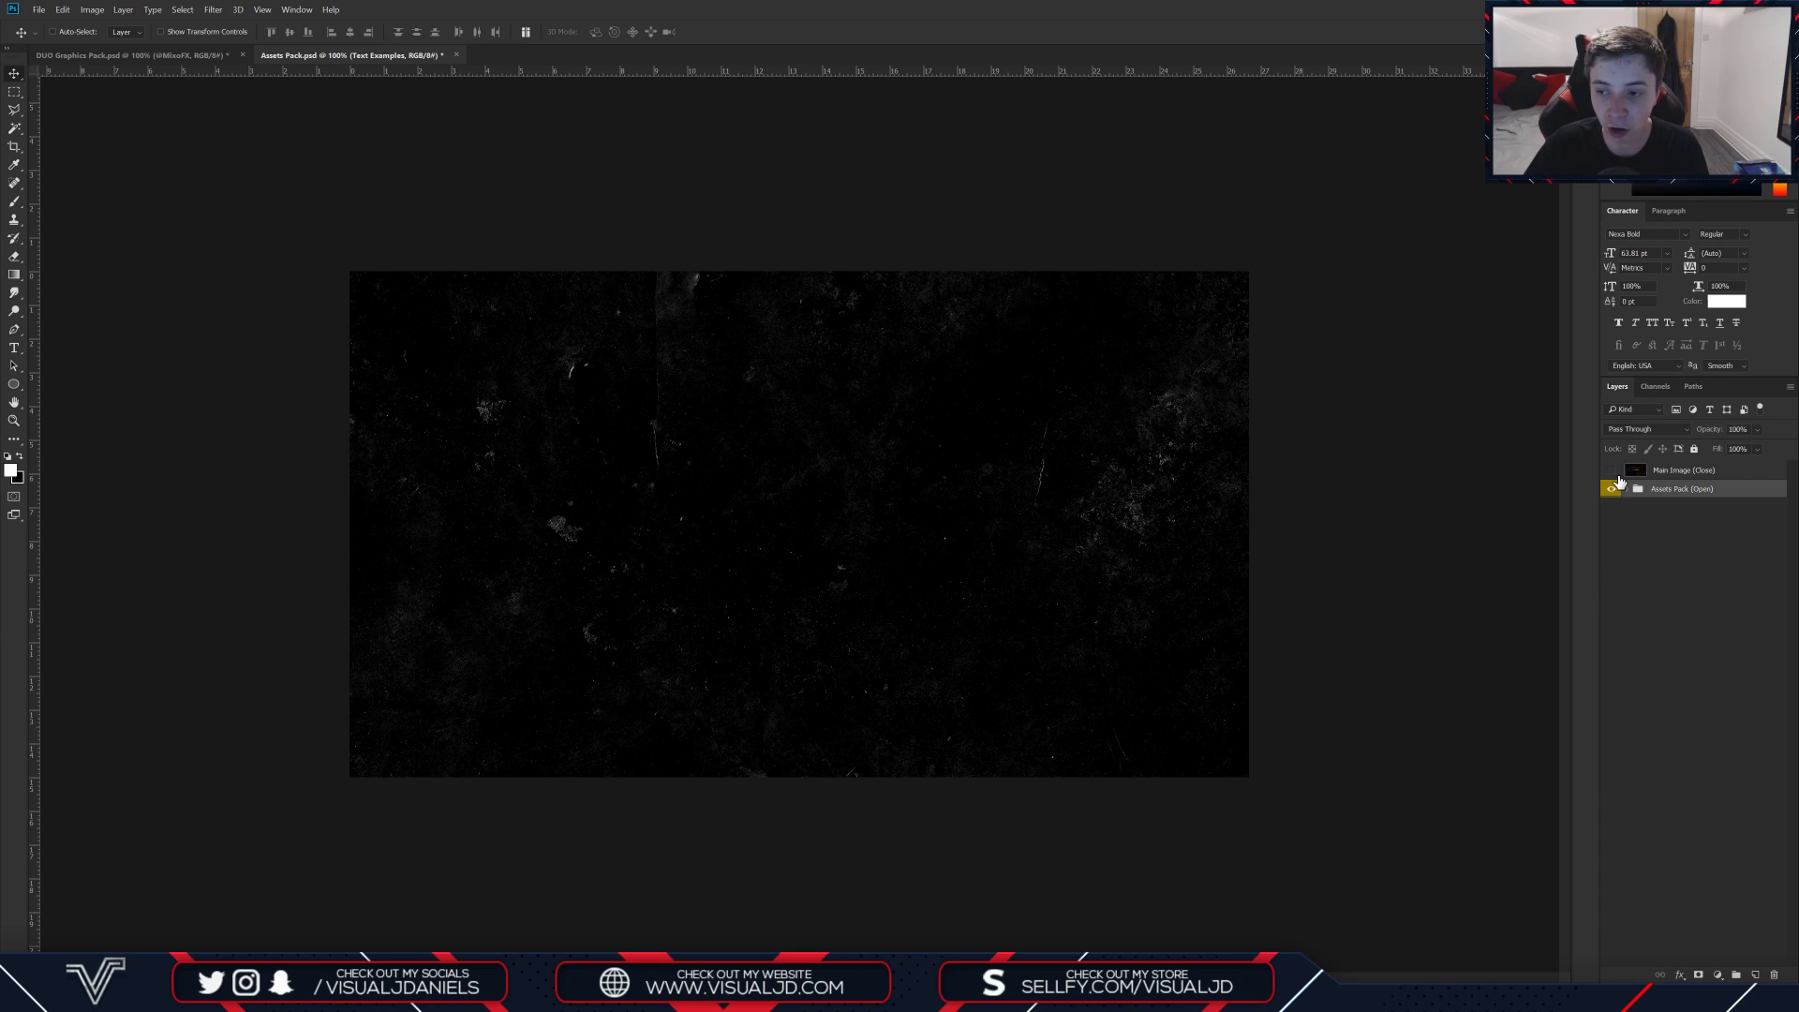
{"action": "left_click", "coordinate": [1611, 470]}
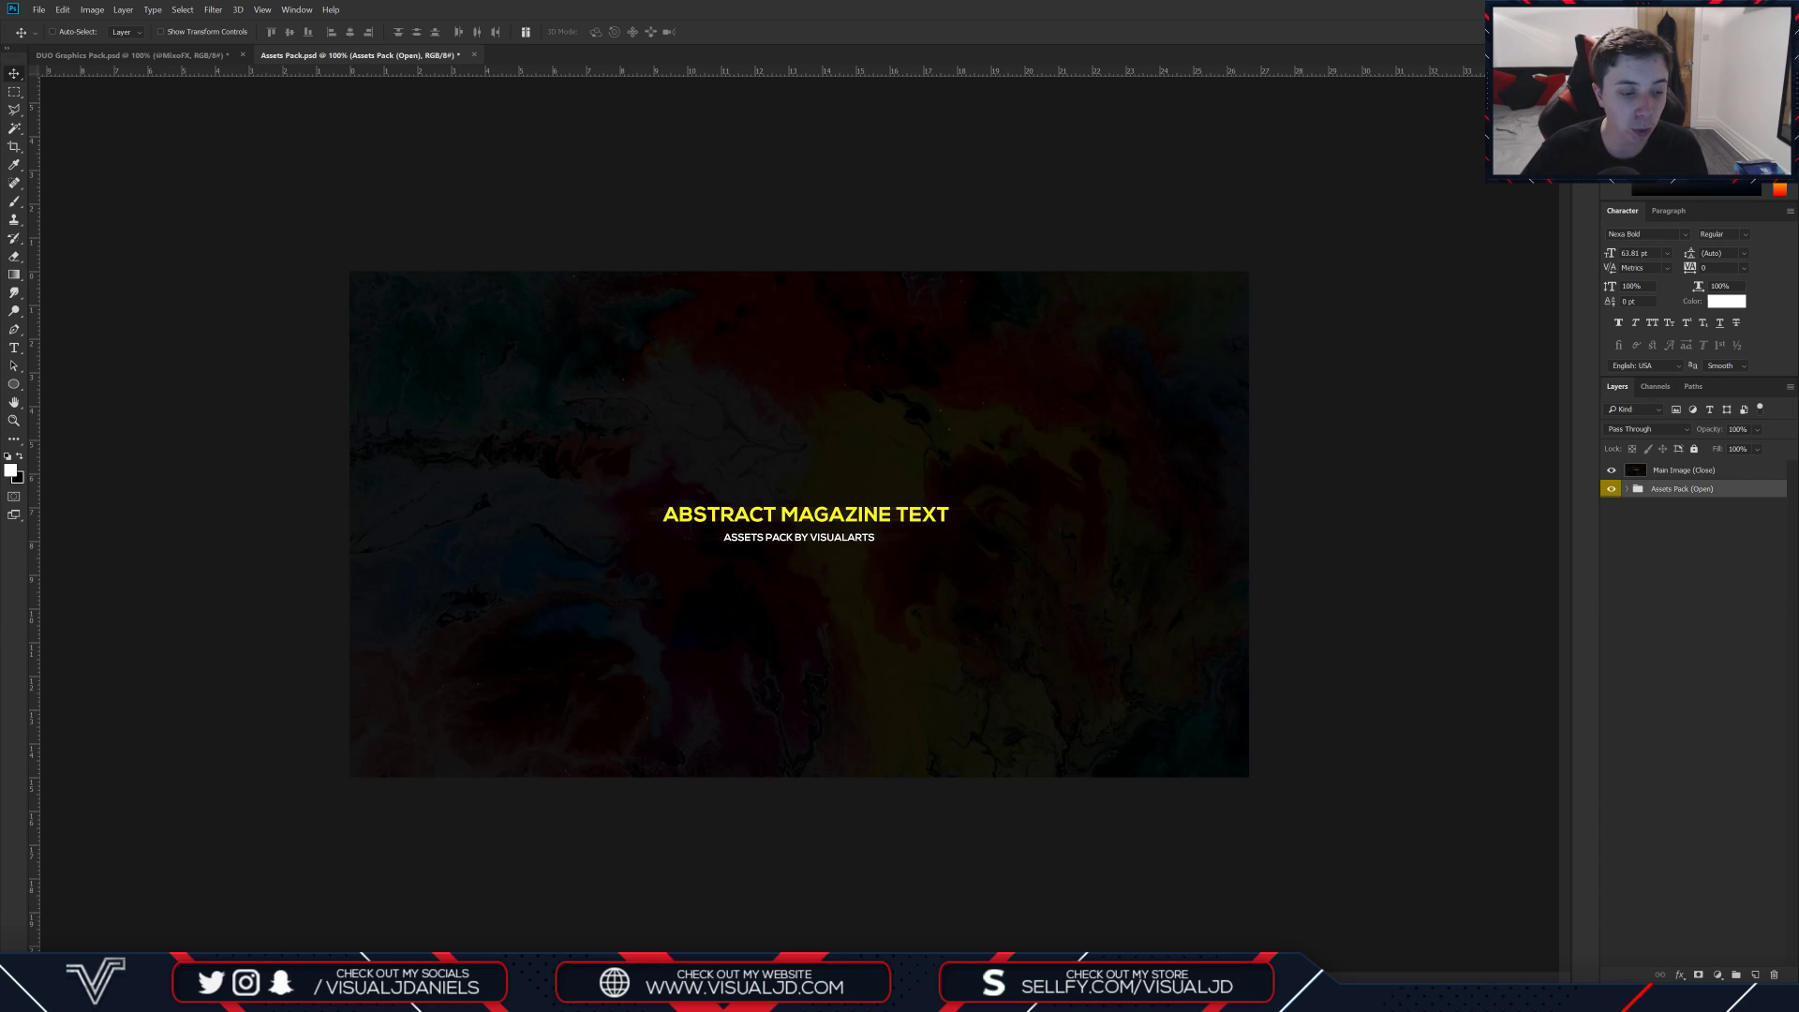
Step: Check the Text Effect Assets Pack folder's files again and return to the Assets Pack document in Photoshop
{"action": "left_click", "coordinate": [85, 917]}
{"action": "left_click", "coordinate": [1028, 339]}
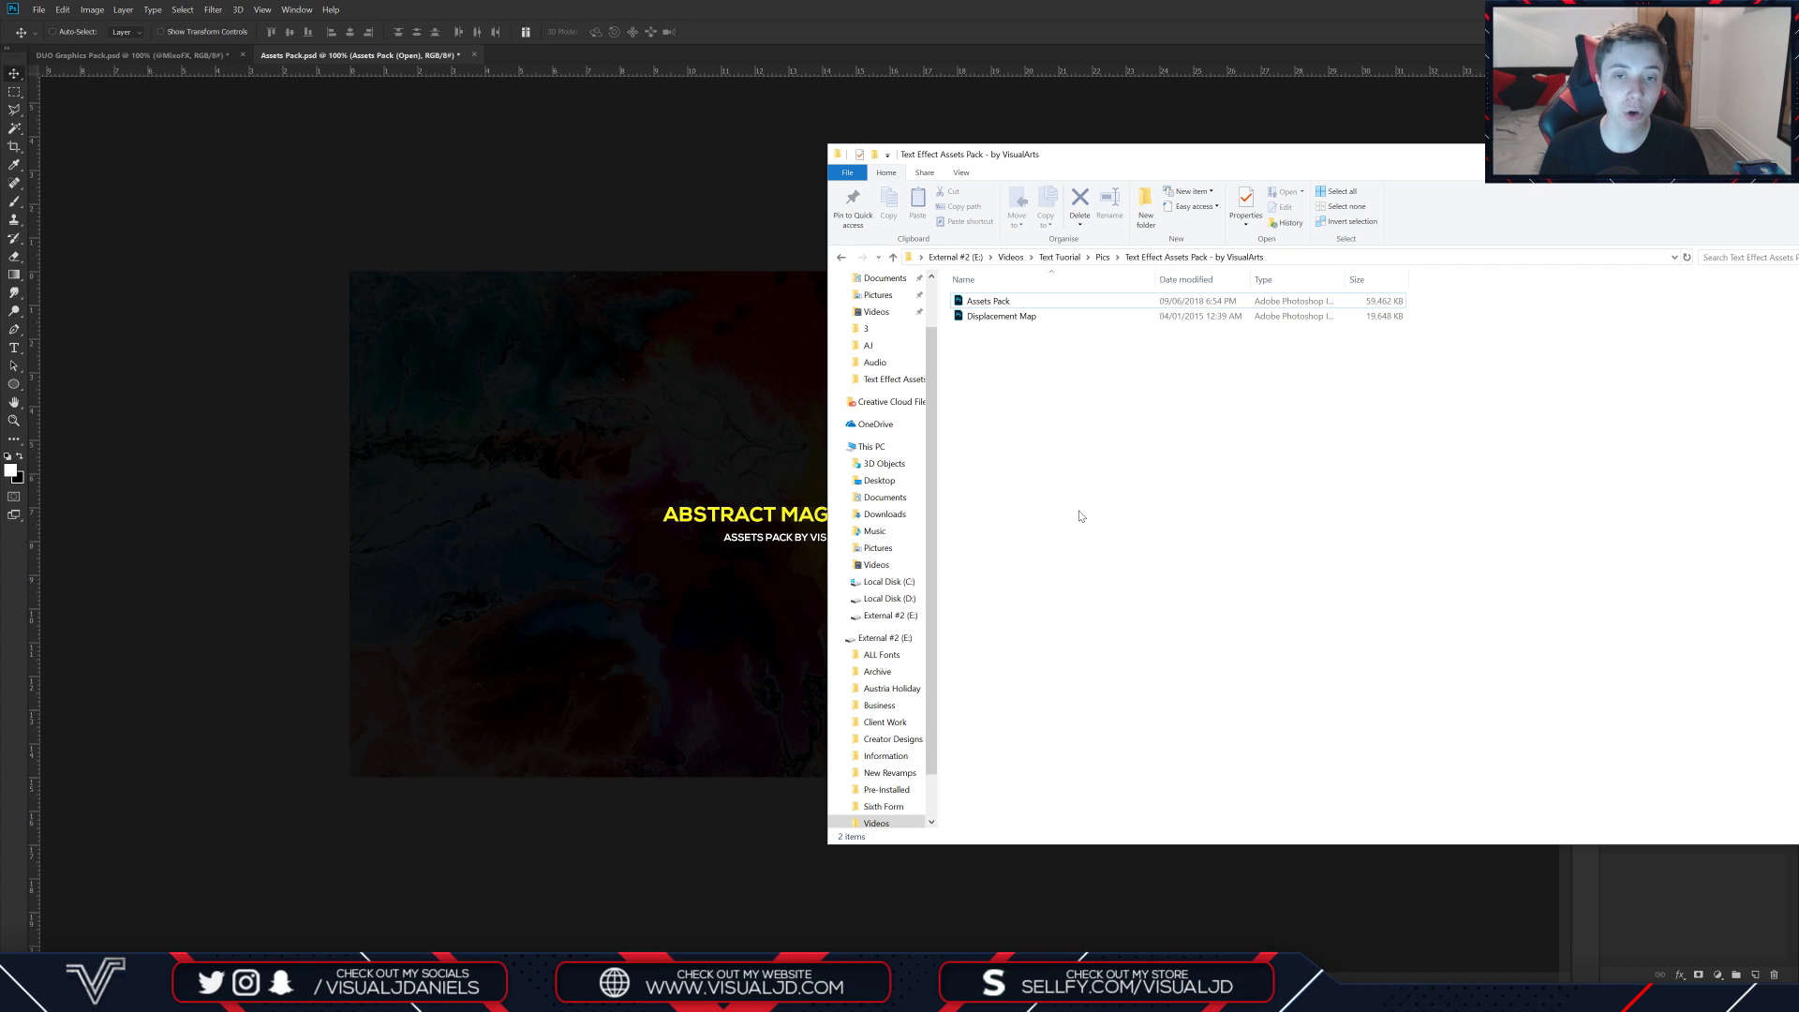
{"action": "left_click", "coordinate": [706, 382]}
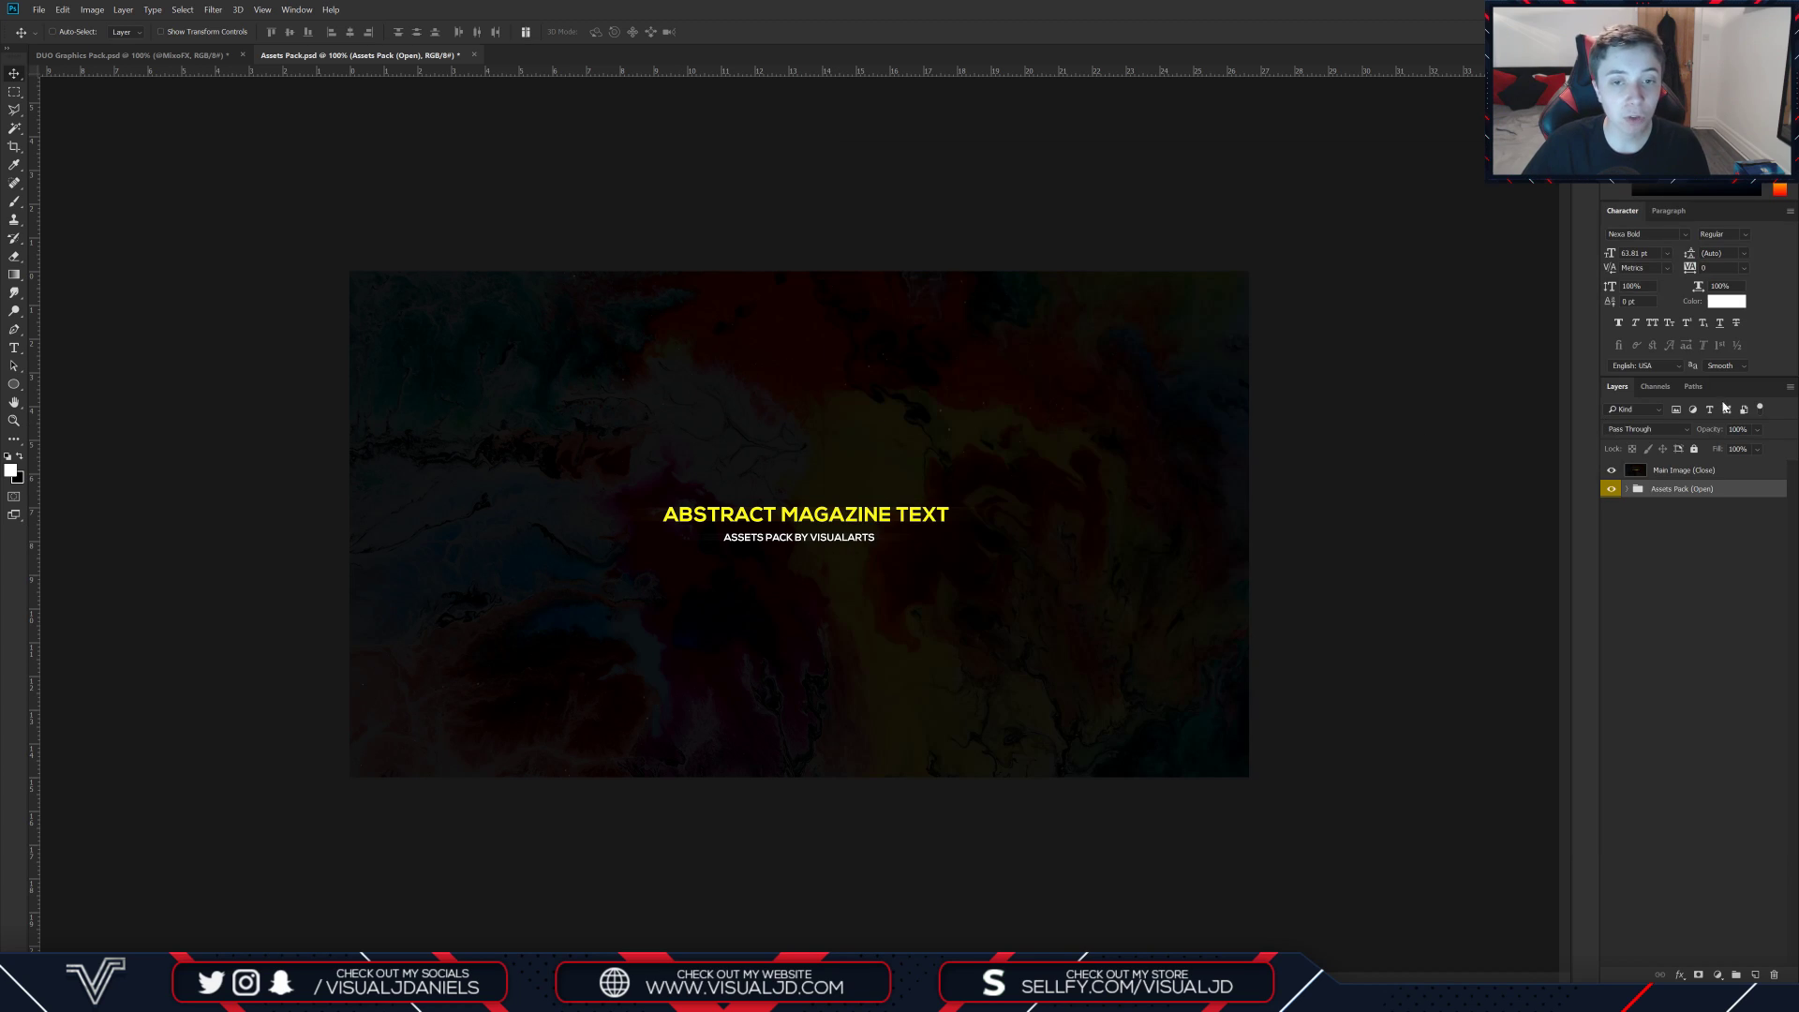
Step: Hide the Main Image (Close) layer and expand the Assets Pack (Open) group
{"action": "left_click", "coordinate": [1611, 469]}
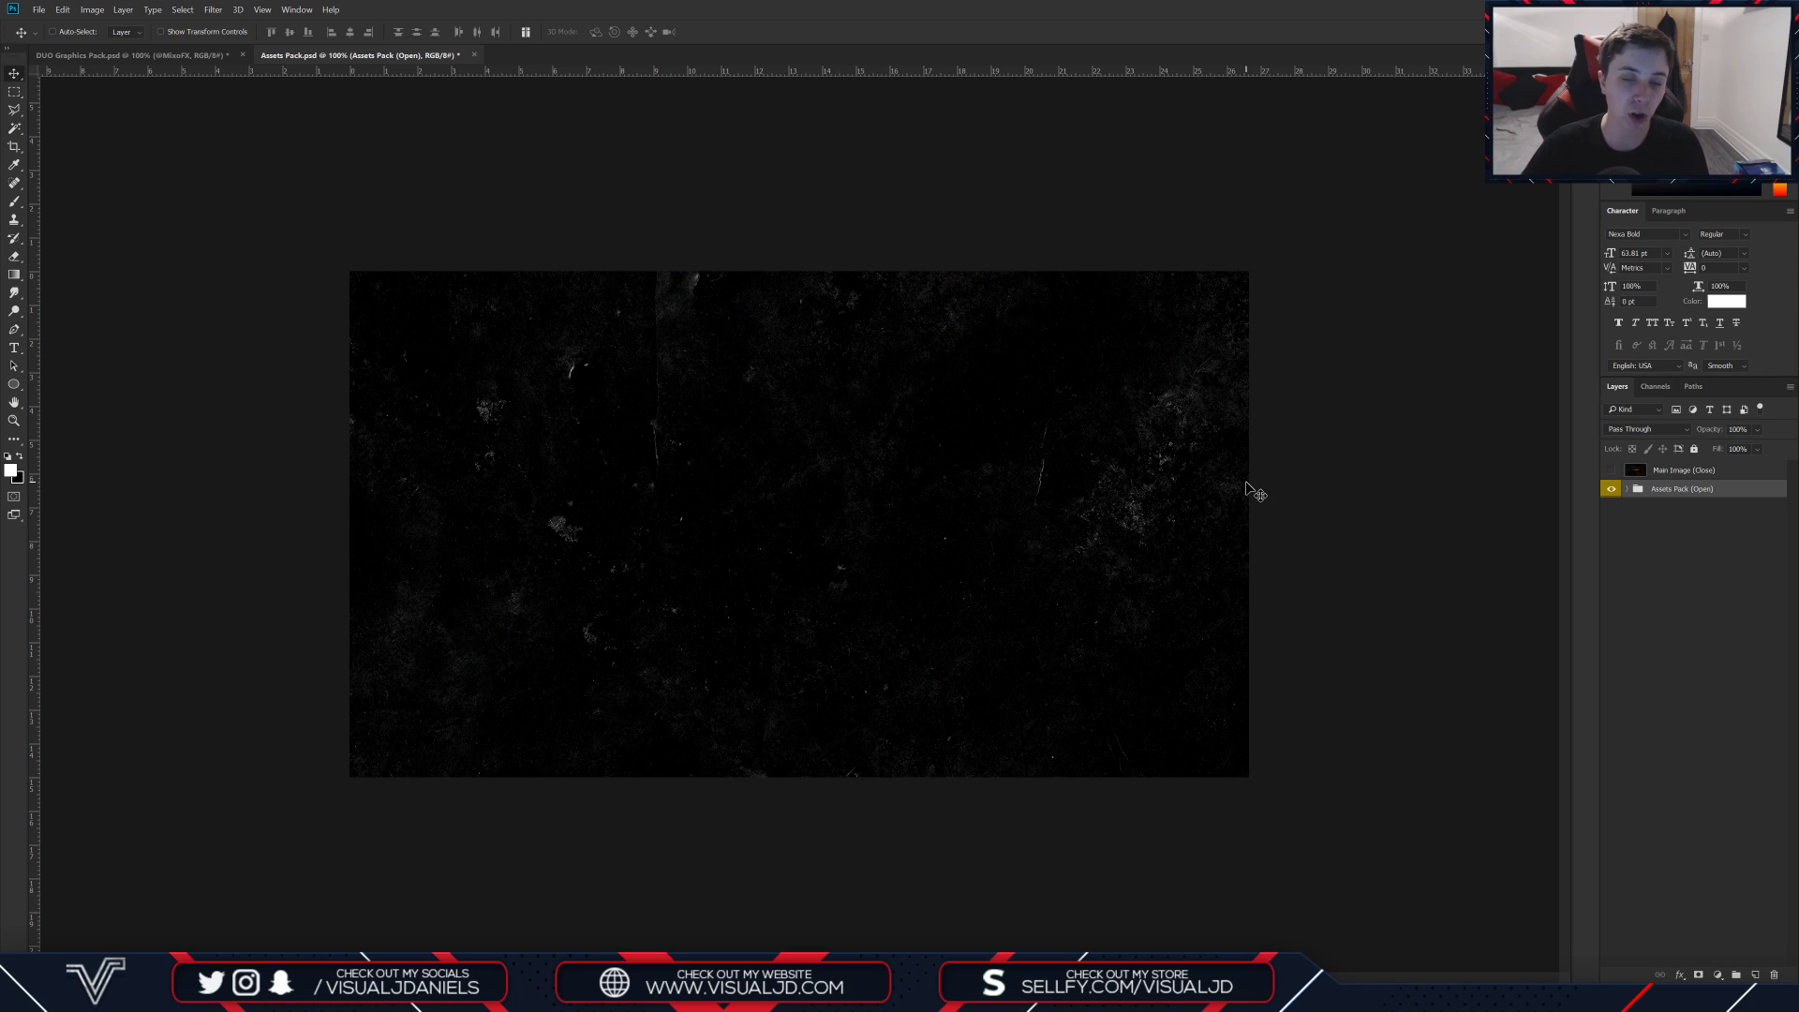
{"action": "left_click", "coordinate": [1631, 490]}
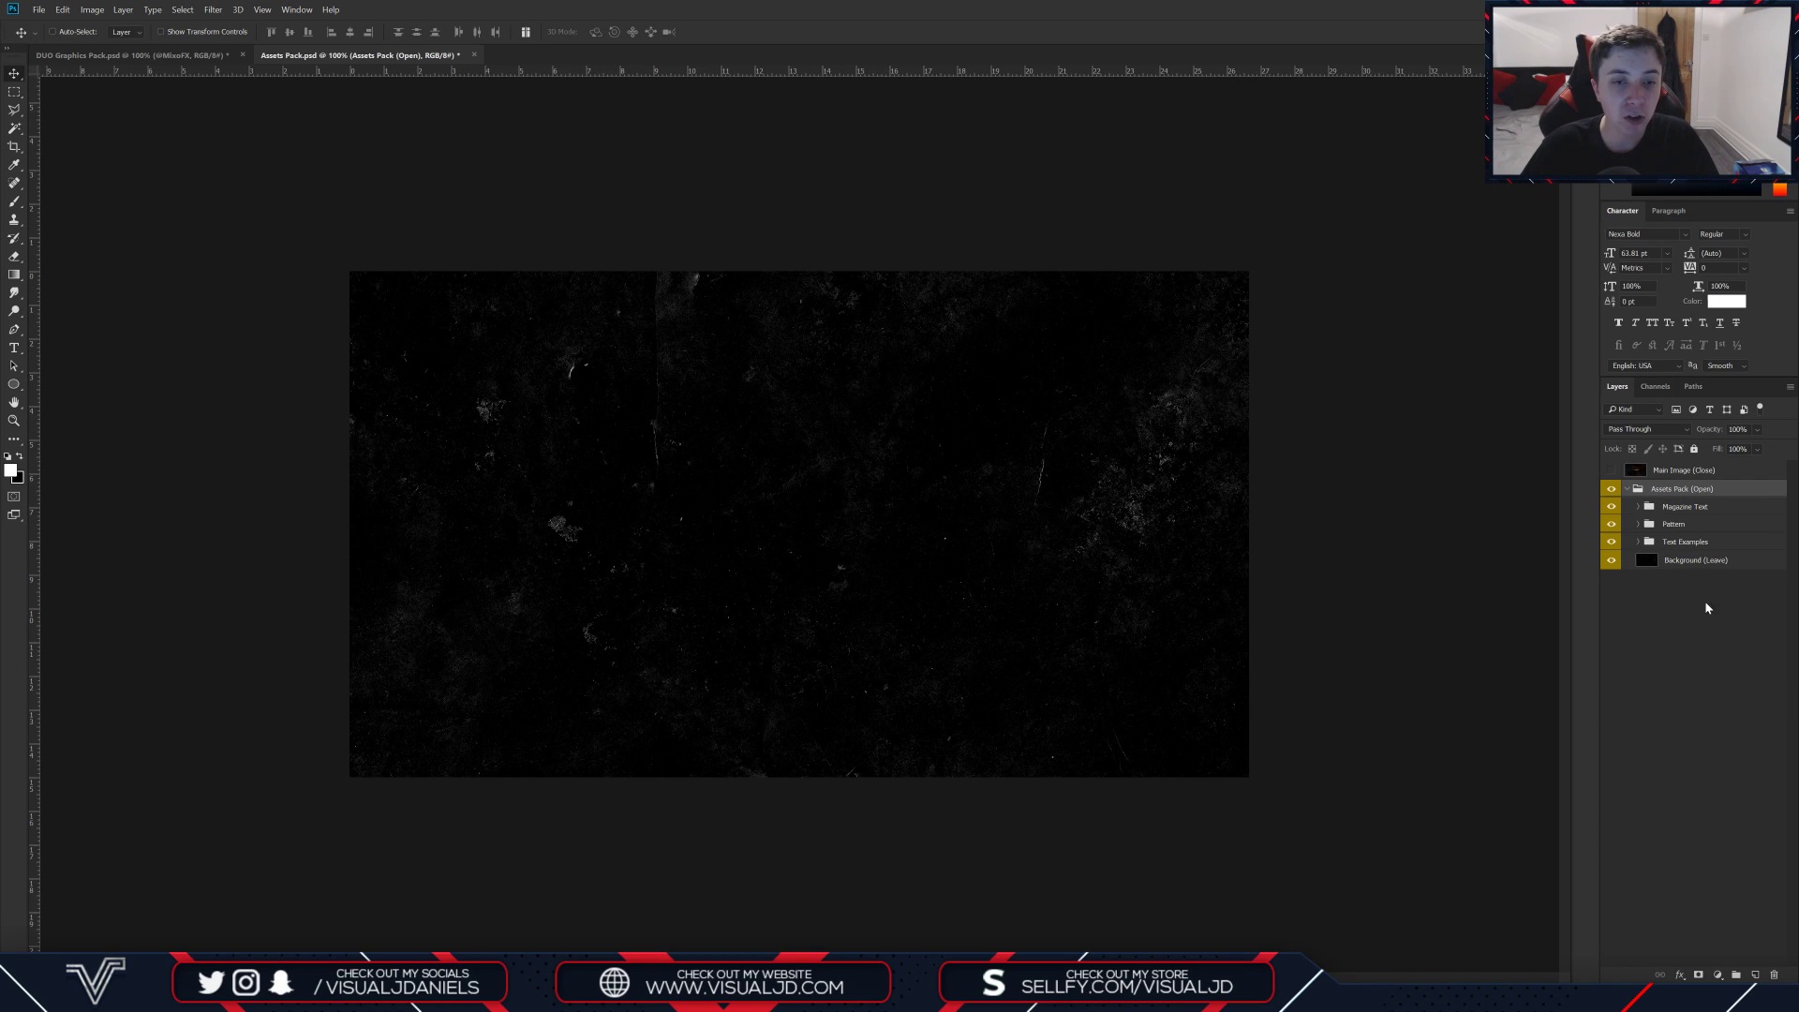
{"action": "left_click", "coordinate": [1612, 470]}
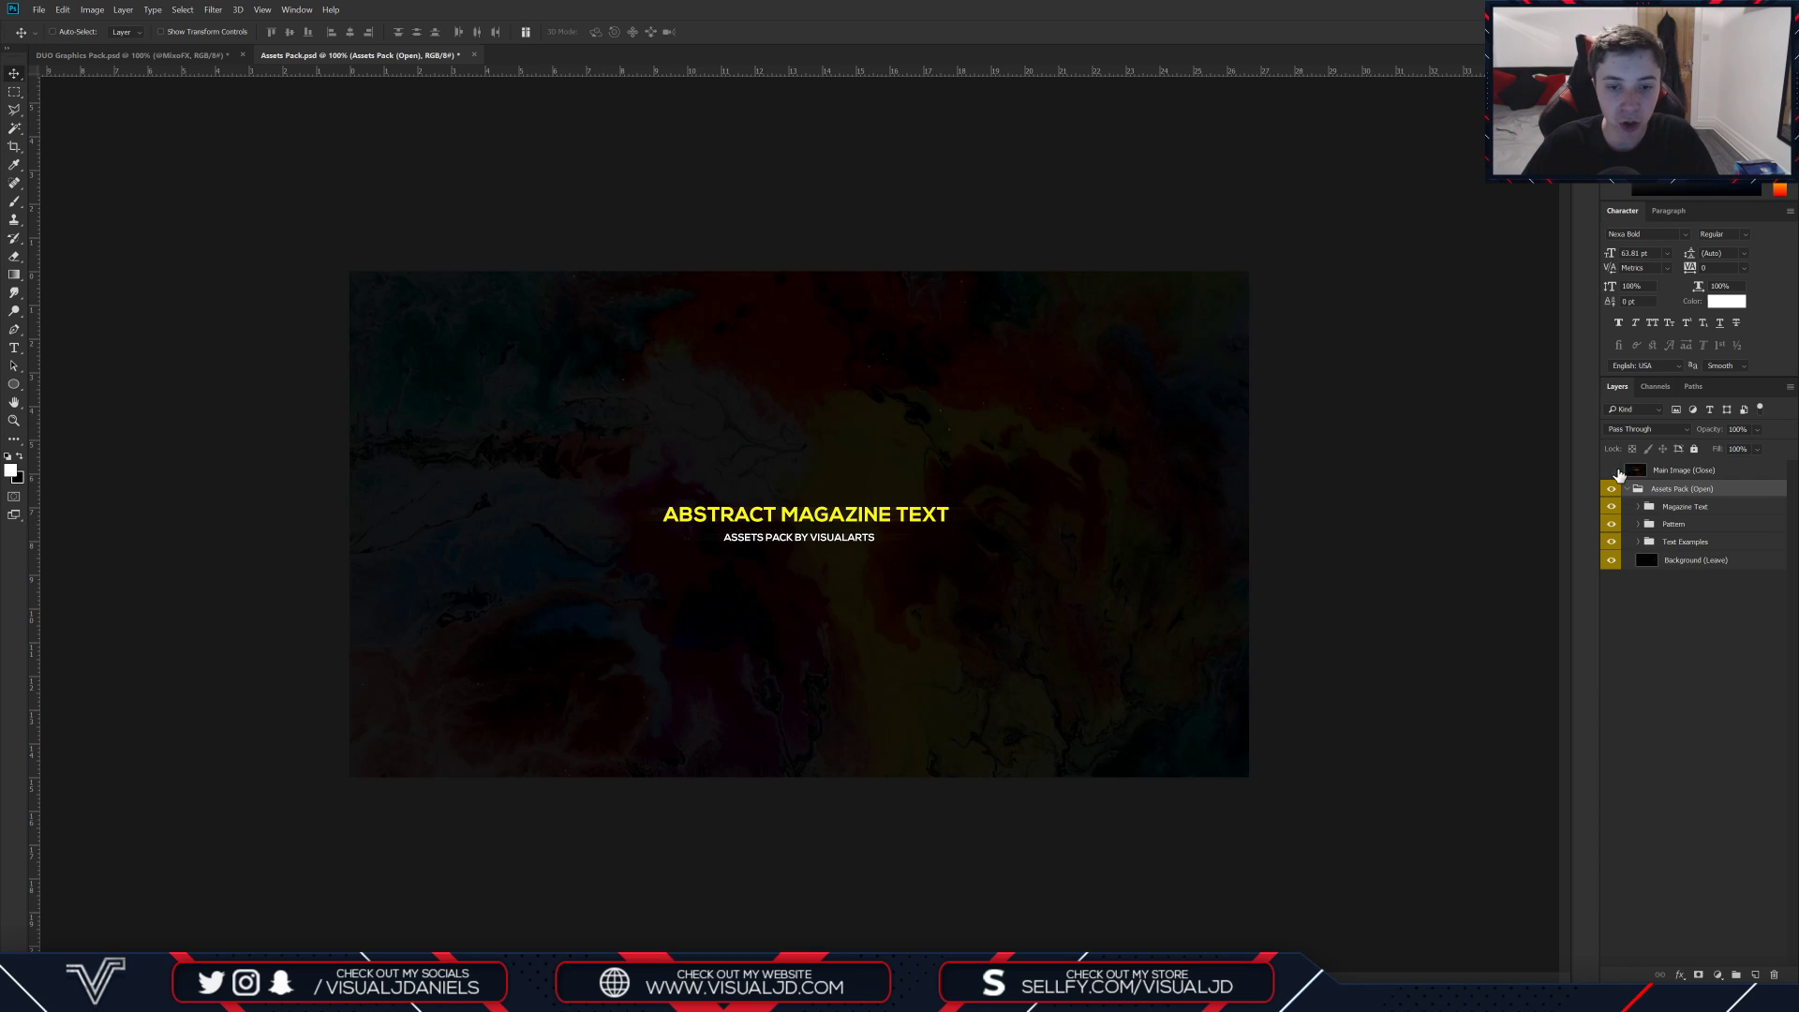
{"action": "left_click", "coordinate": [1611, 470]}
{"action": "scroll", "coordinate": [494, 410], "scroll_direction": "up", "scroll_amount": 3}
{"action": "scroll", "coordinate": [494, 411], "scroll_direction": "down", "scroll_amount": 3}
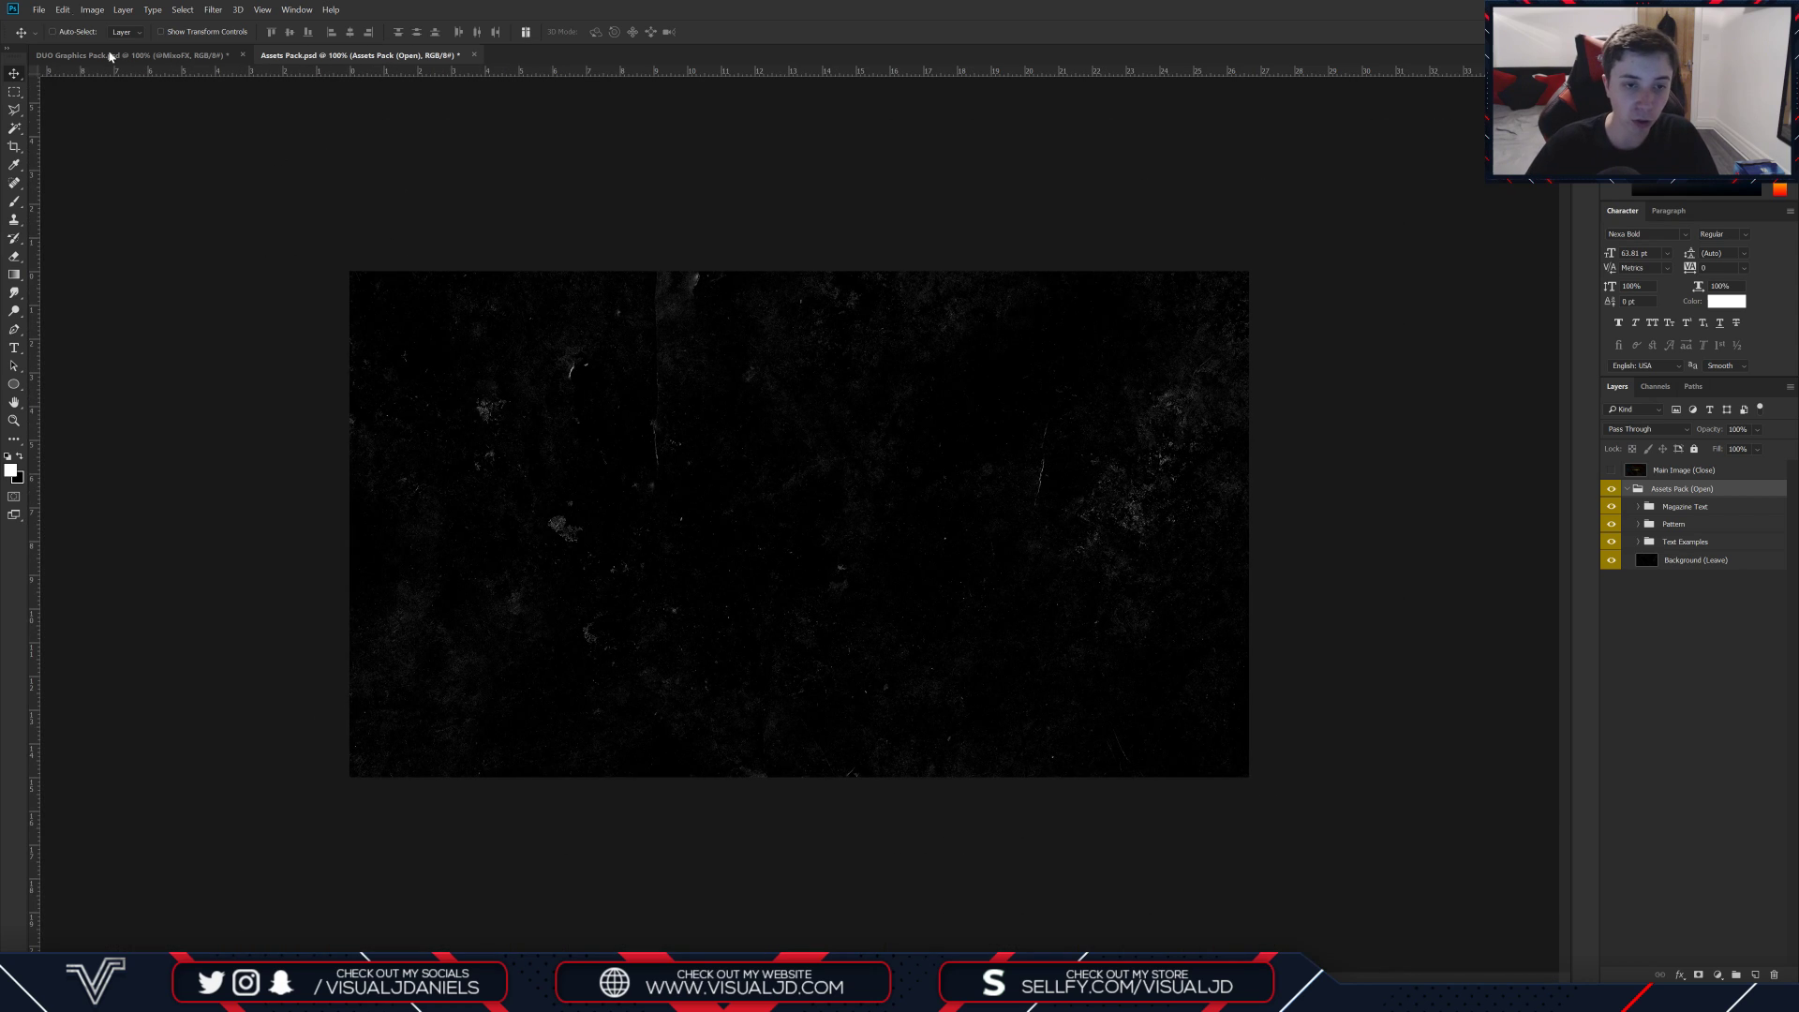
{"action": "left_click", "coordinate": [39, 9]}
{"action": "left_click", "coordinate": [43, 32]}
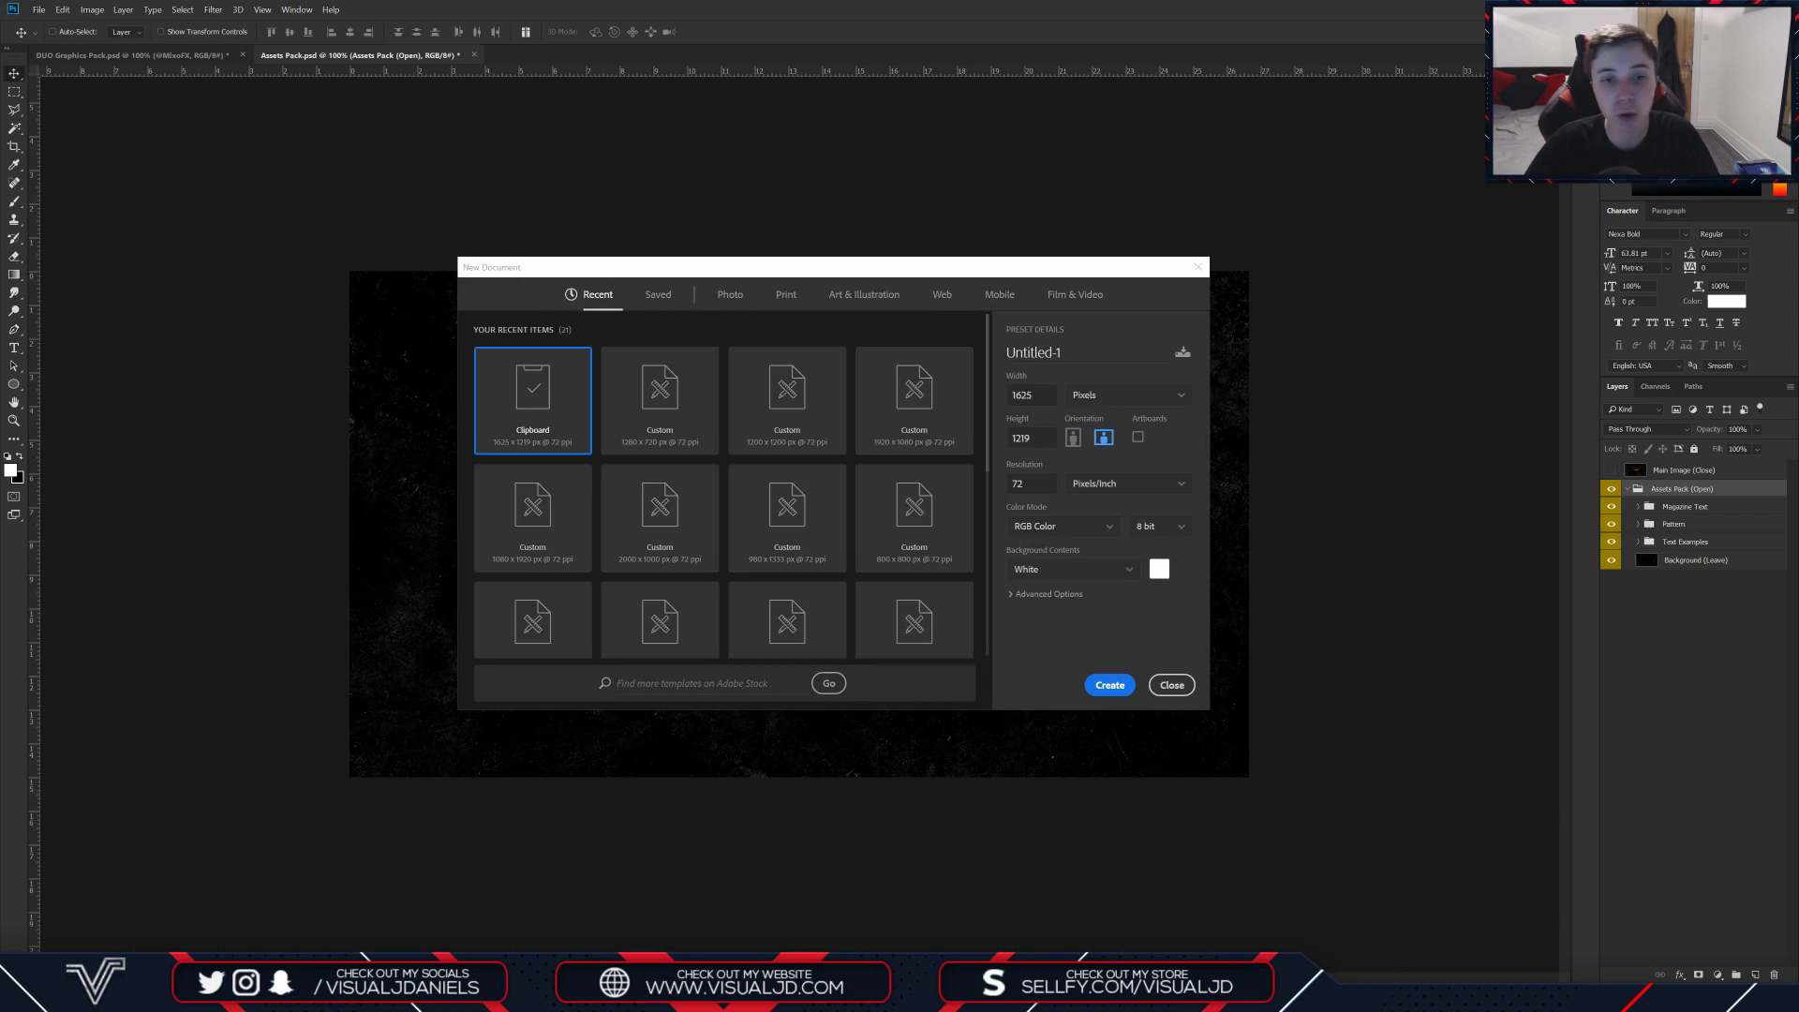
{"action": "key", "text": "BackSpace"}
{"action": "key", "text": "BackSpace"}
{"action": "key", "text": "BackSpace"}
{"action": "key", "text": "BackSpace"}
{"action": "type", "text": "1200"}
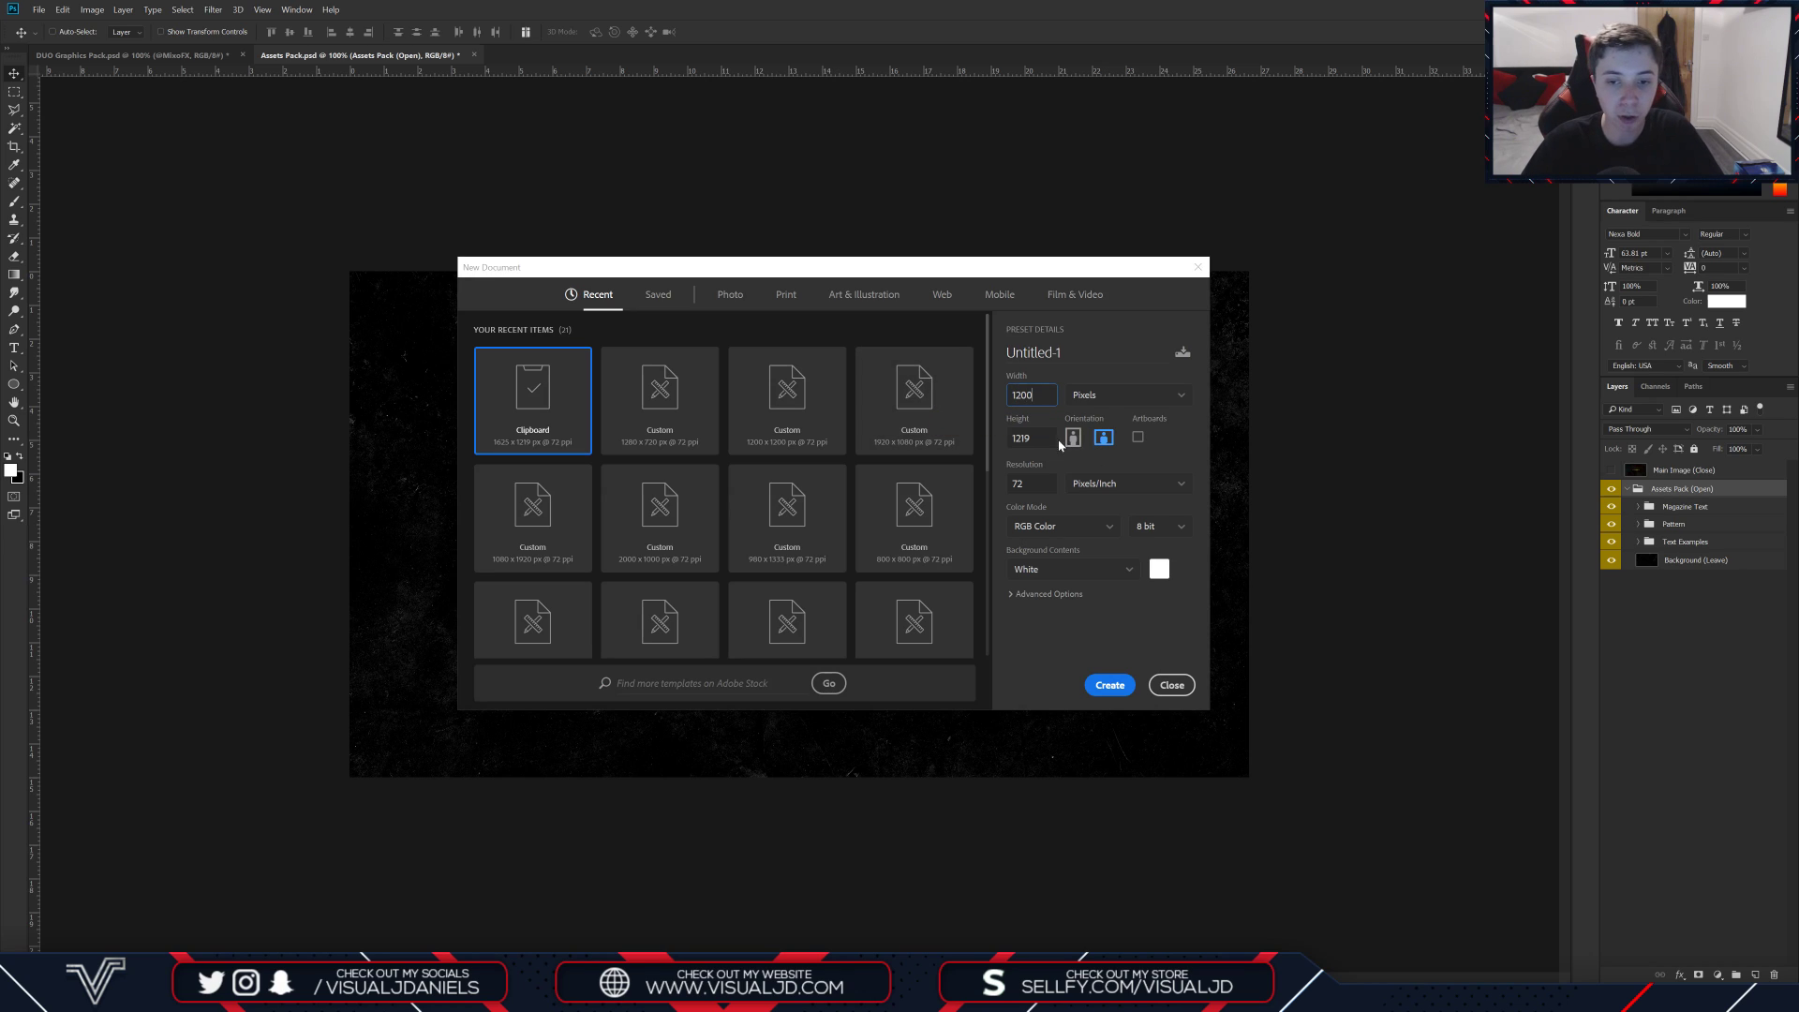
{"action": "key", "text": "Tab"}
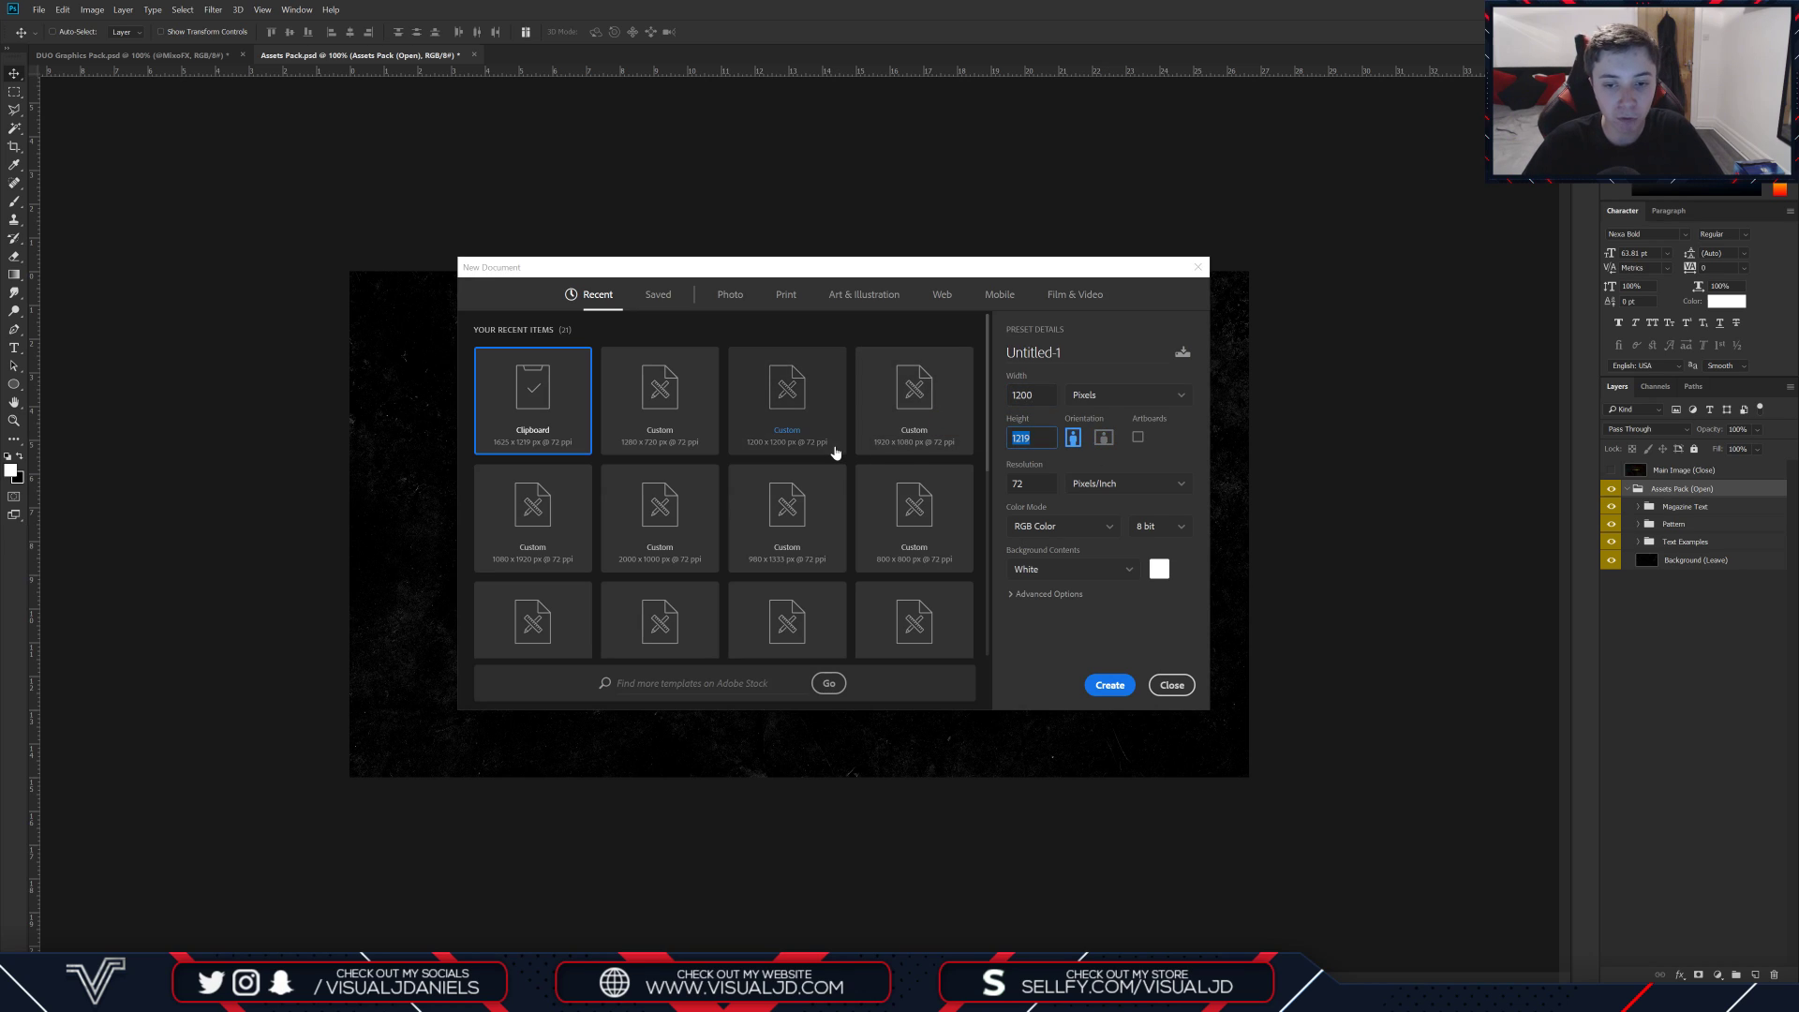
{"action": "left_click", "coordinate": [1172, 684]}
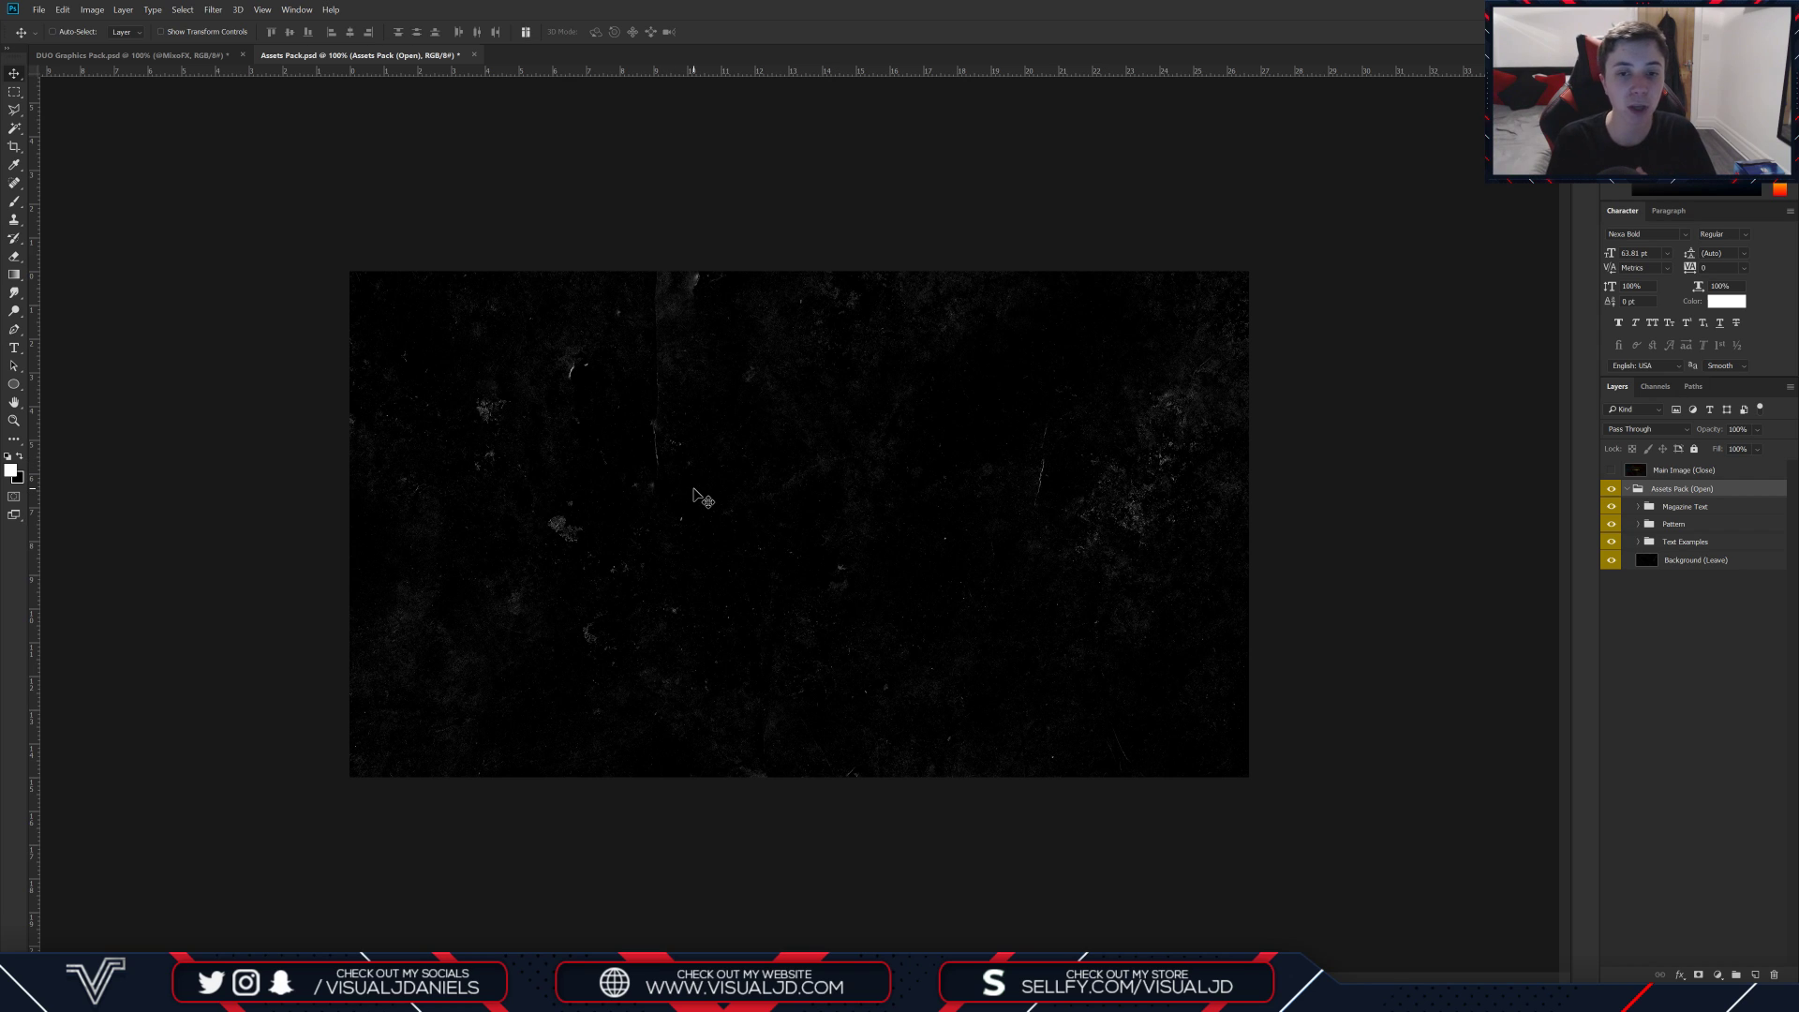
Step: Show the canvas guides and rulers, and select the collapsed Magazine Text group
{"action": "left_click", "coordinate": [1637, 507]}
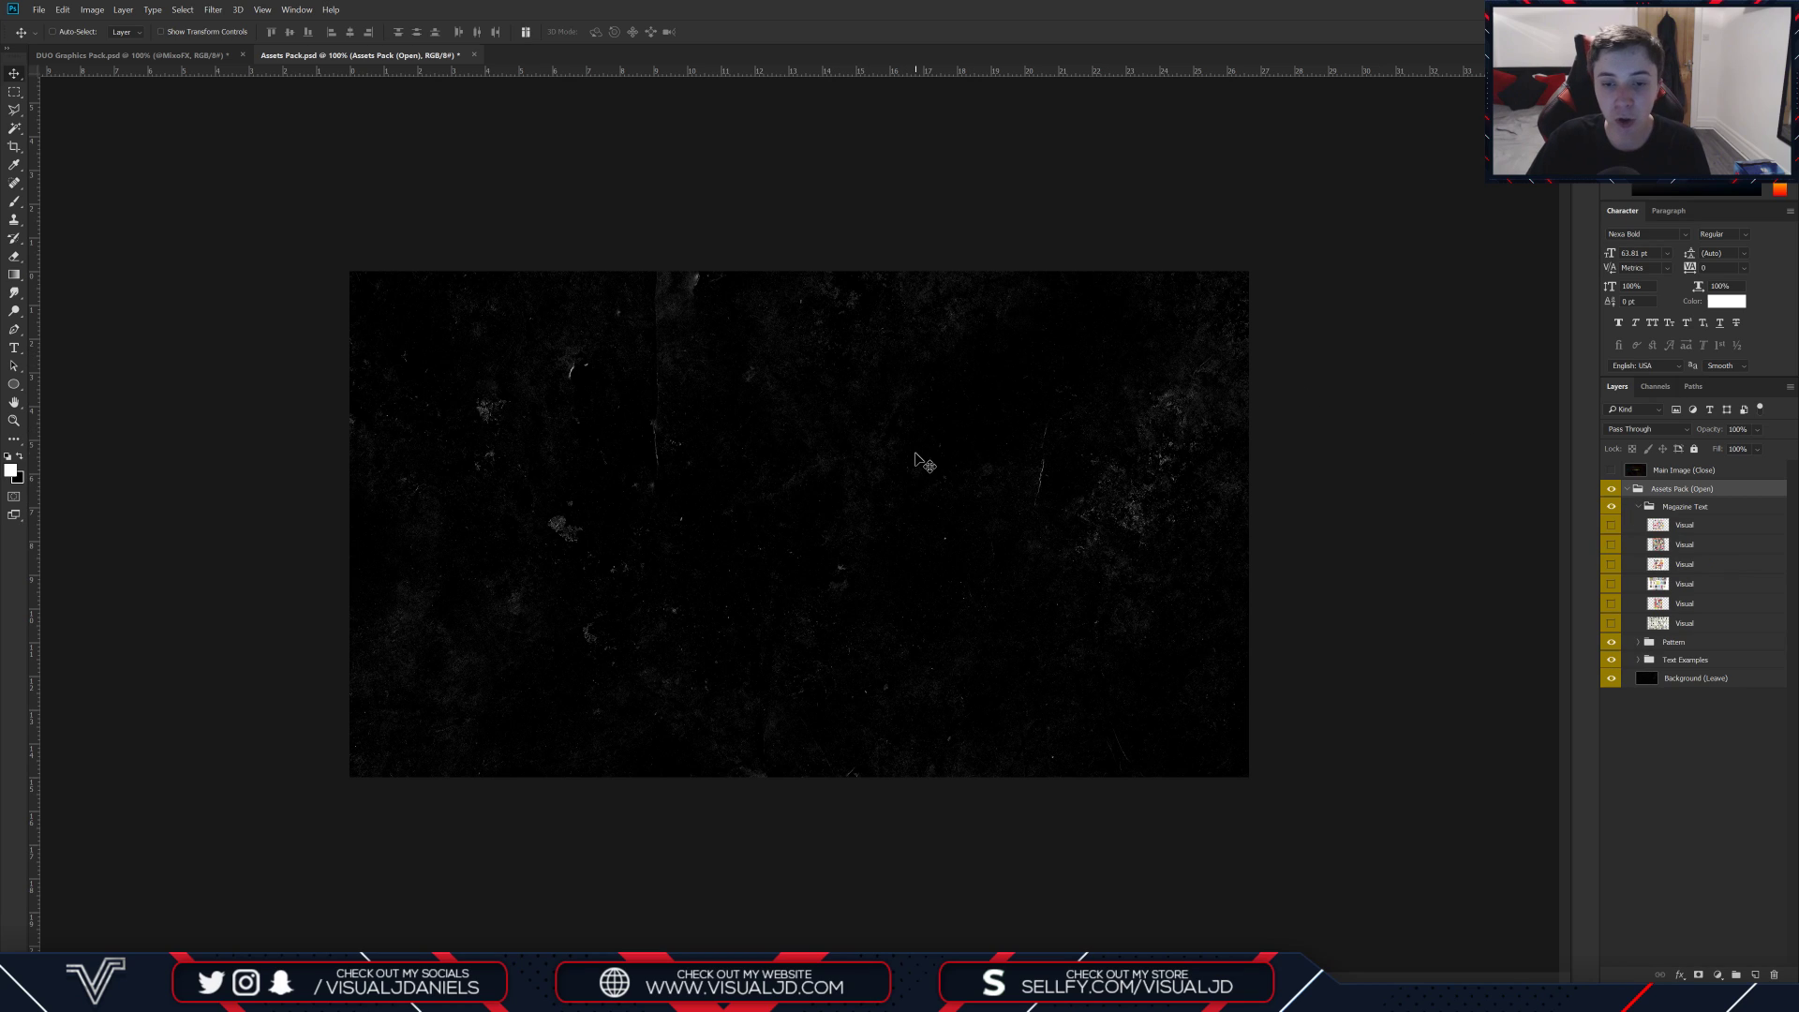
{"action": "key", "text": "ctrl+semicolon"}
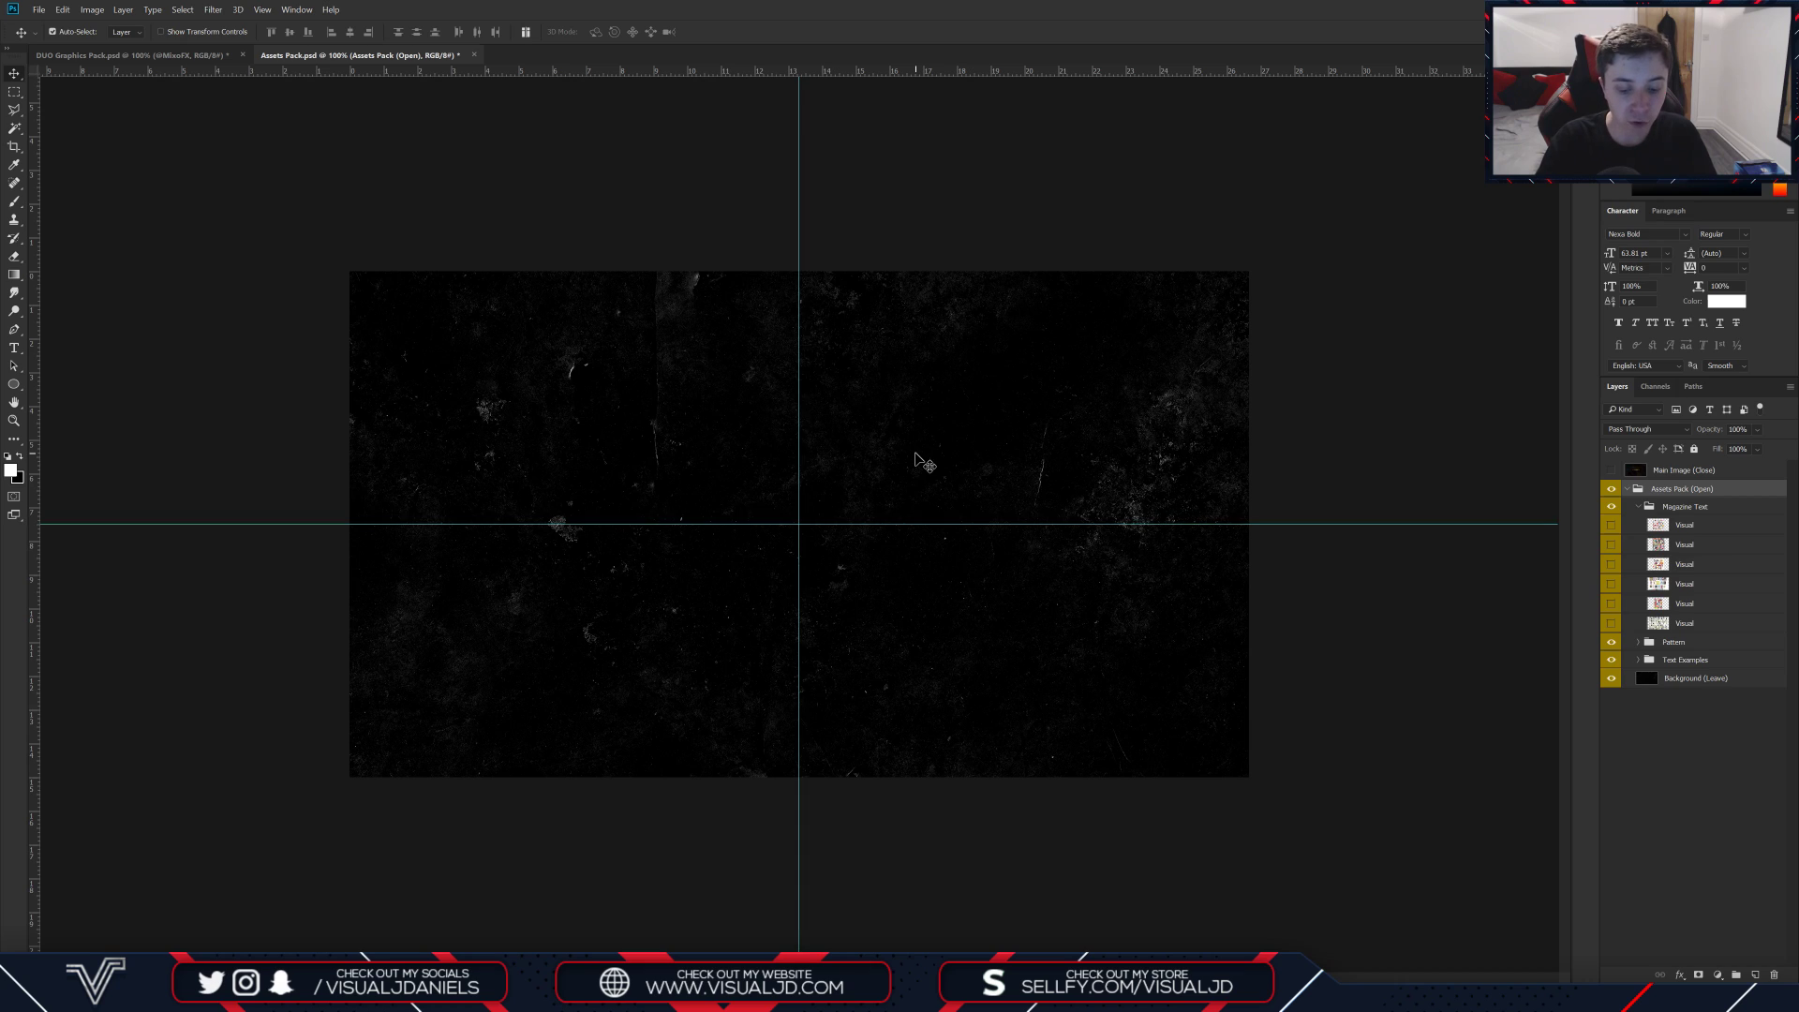
{"action": "key", "text": "ctrl+r"}
{"action": "key", "text": "ctrl+r"}
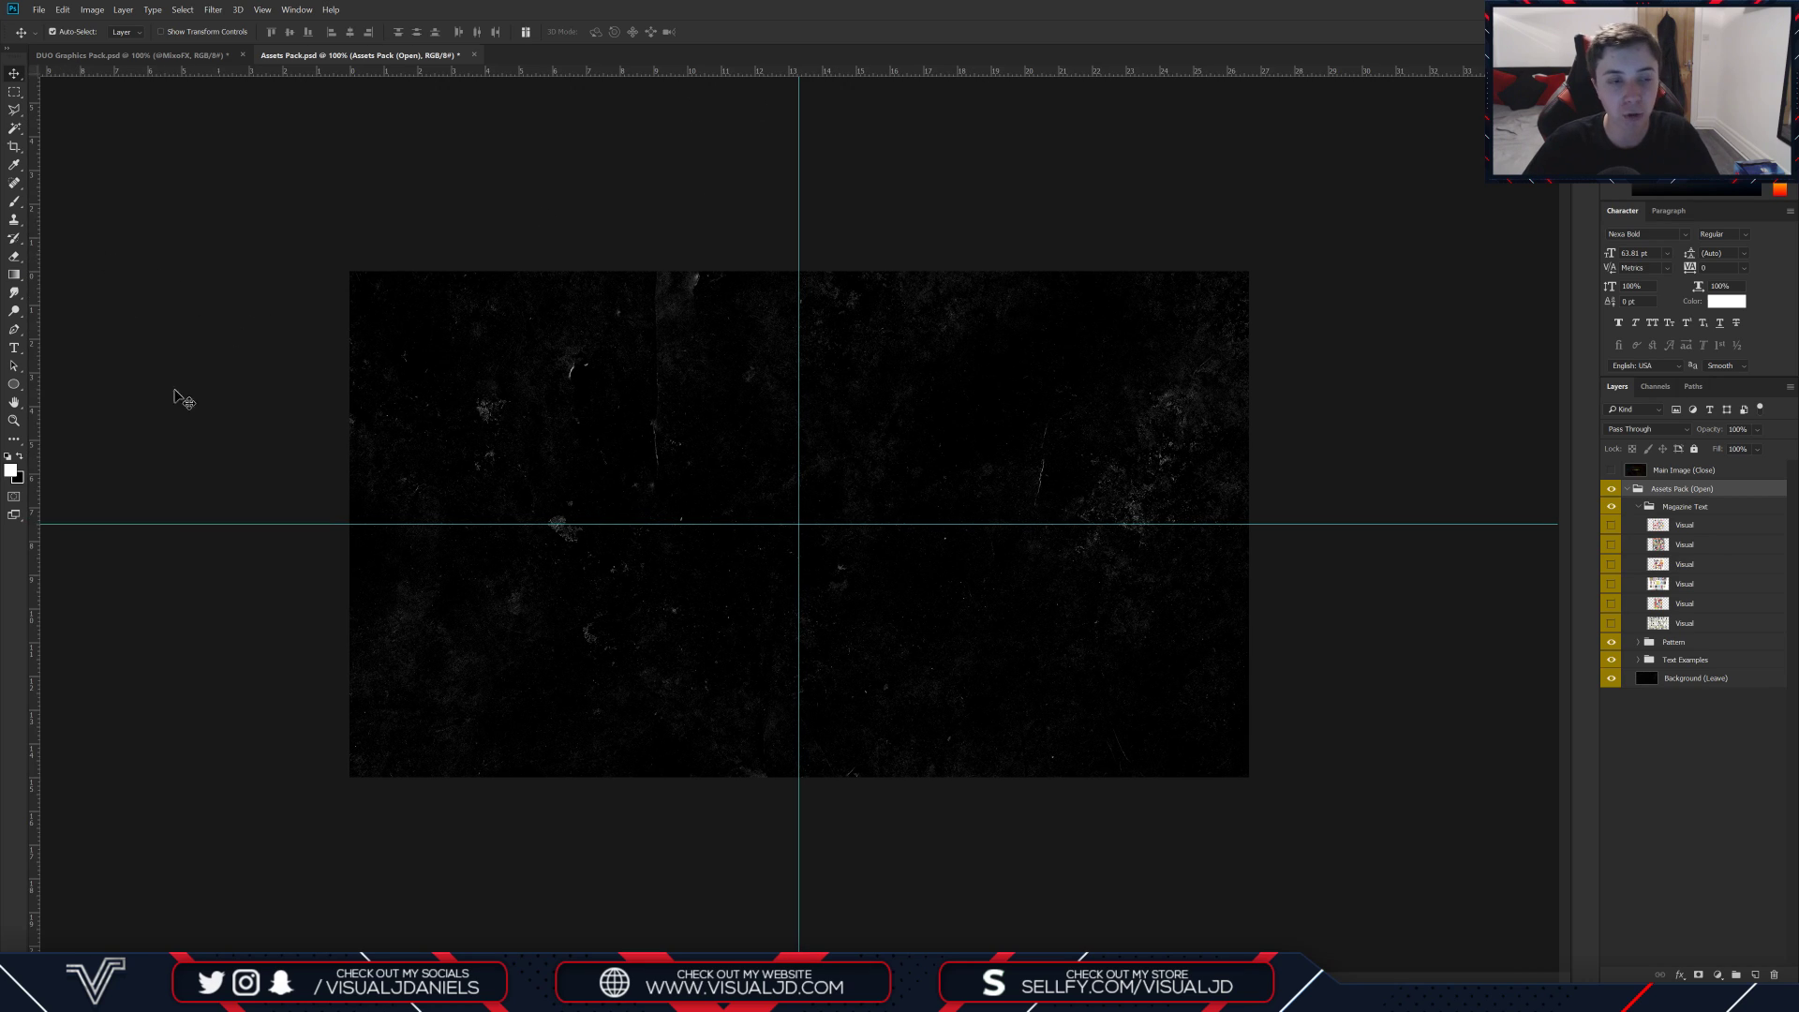
{"action": "left_click_drag", "start_coordinate": [29, 346], "coordinate": [37, 298]}
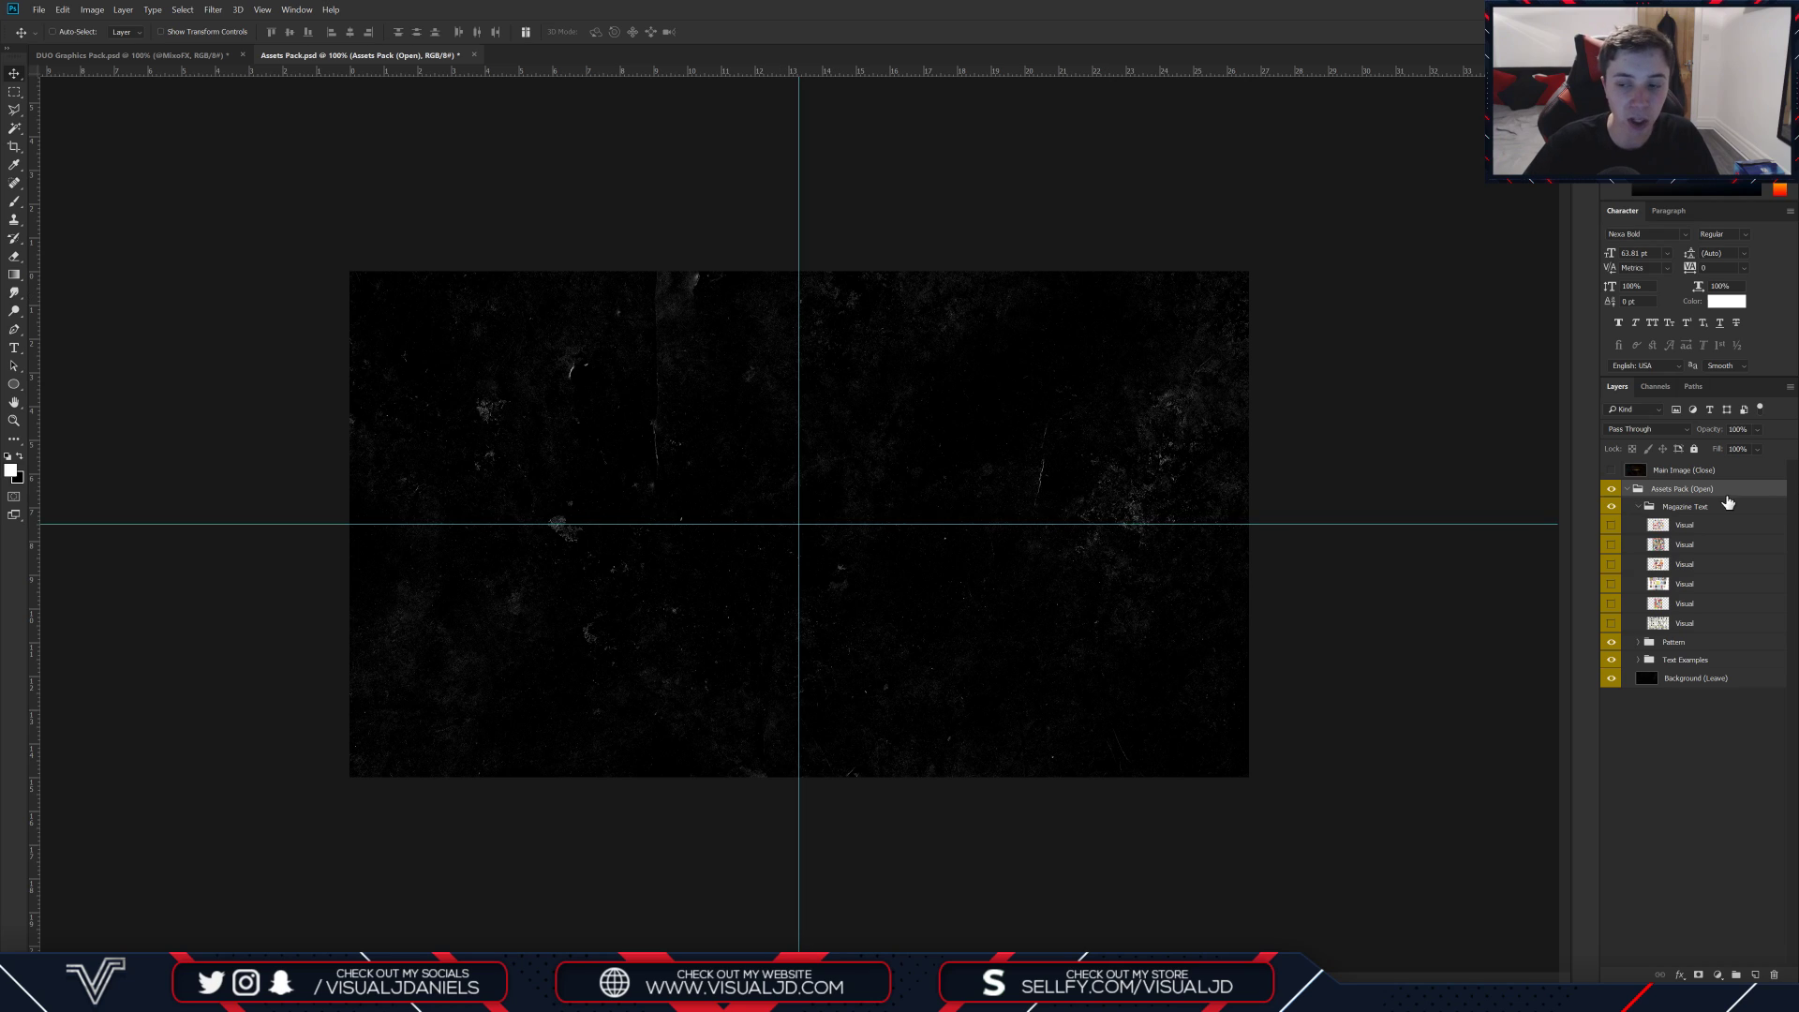
{"action": "left_click", "coordinate": [1639, 507]}
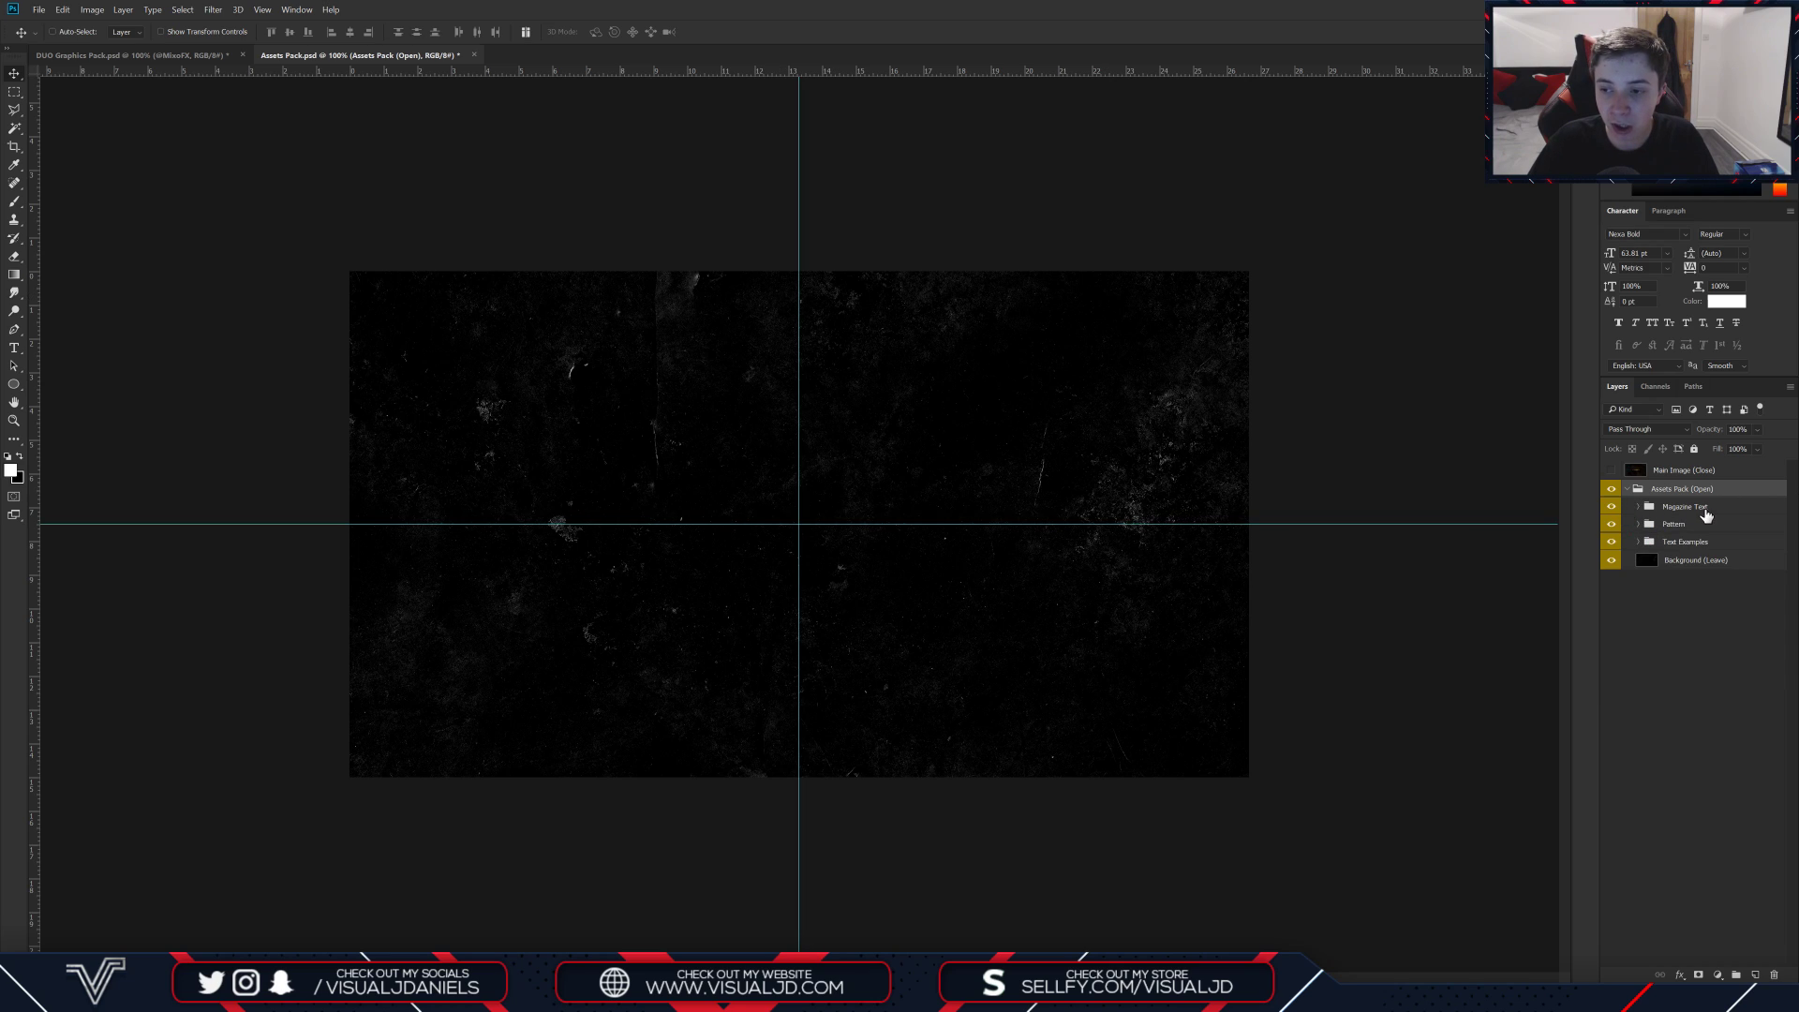
{"action": "left_click", "coordinate": [1627, 514]}
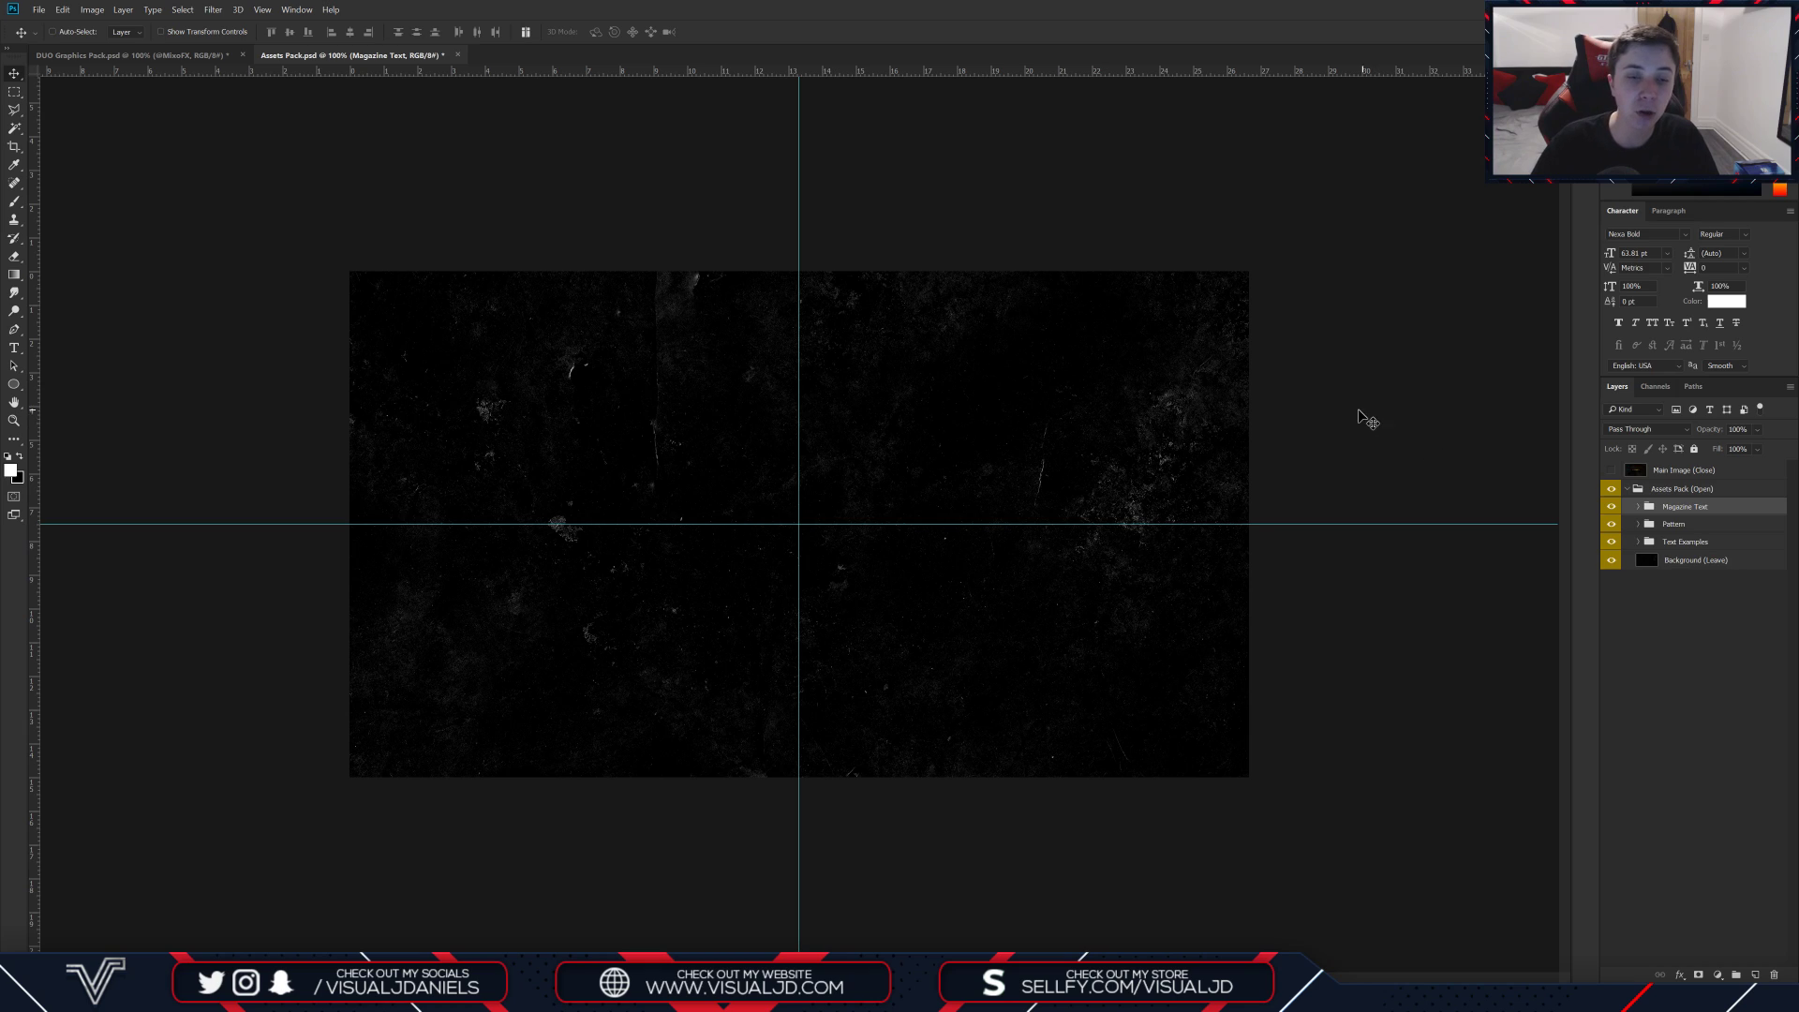
Step: Add the white text "Visual" in the upper part of the canvas, on a layer above the Magazine Text group
{"action": "left_click", "coordinate": [15, 348]}
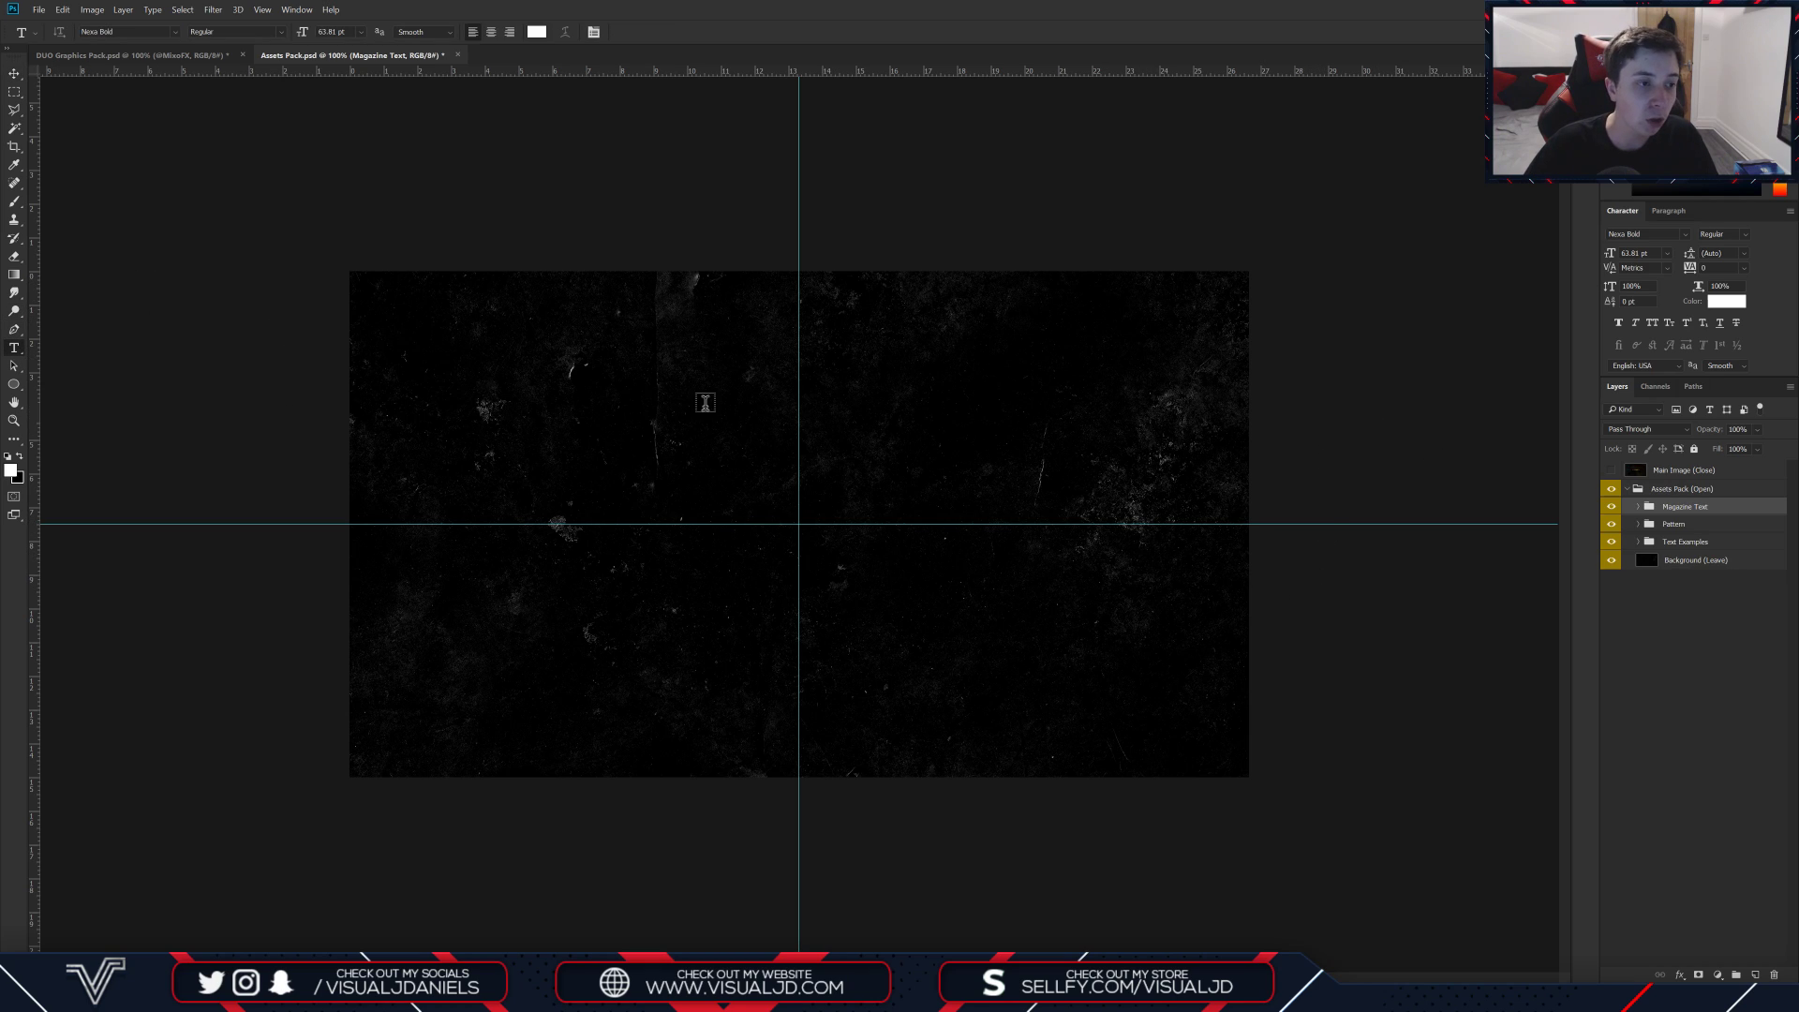
{"action": "left_click", "coordinate": [704, 369]}
{"action": "type", "text": "Visual"}
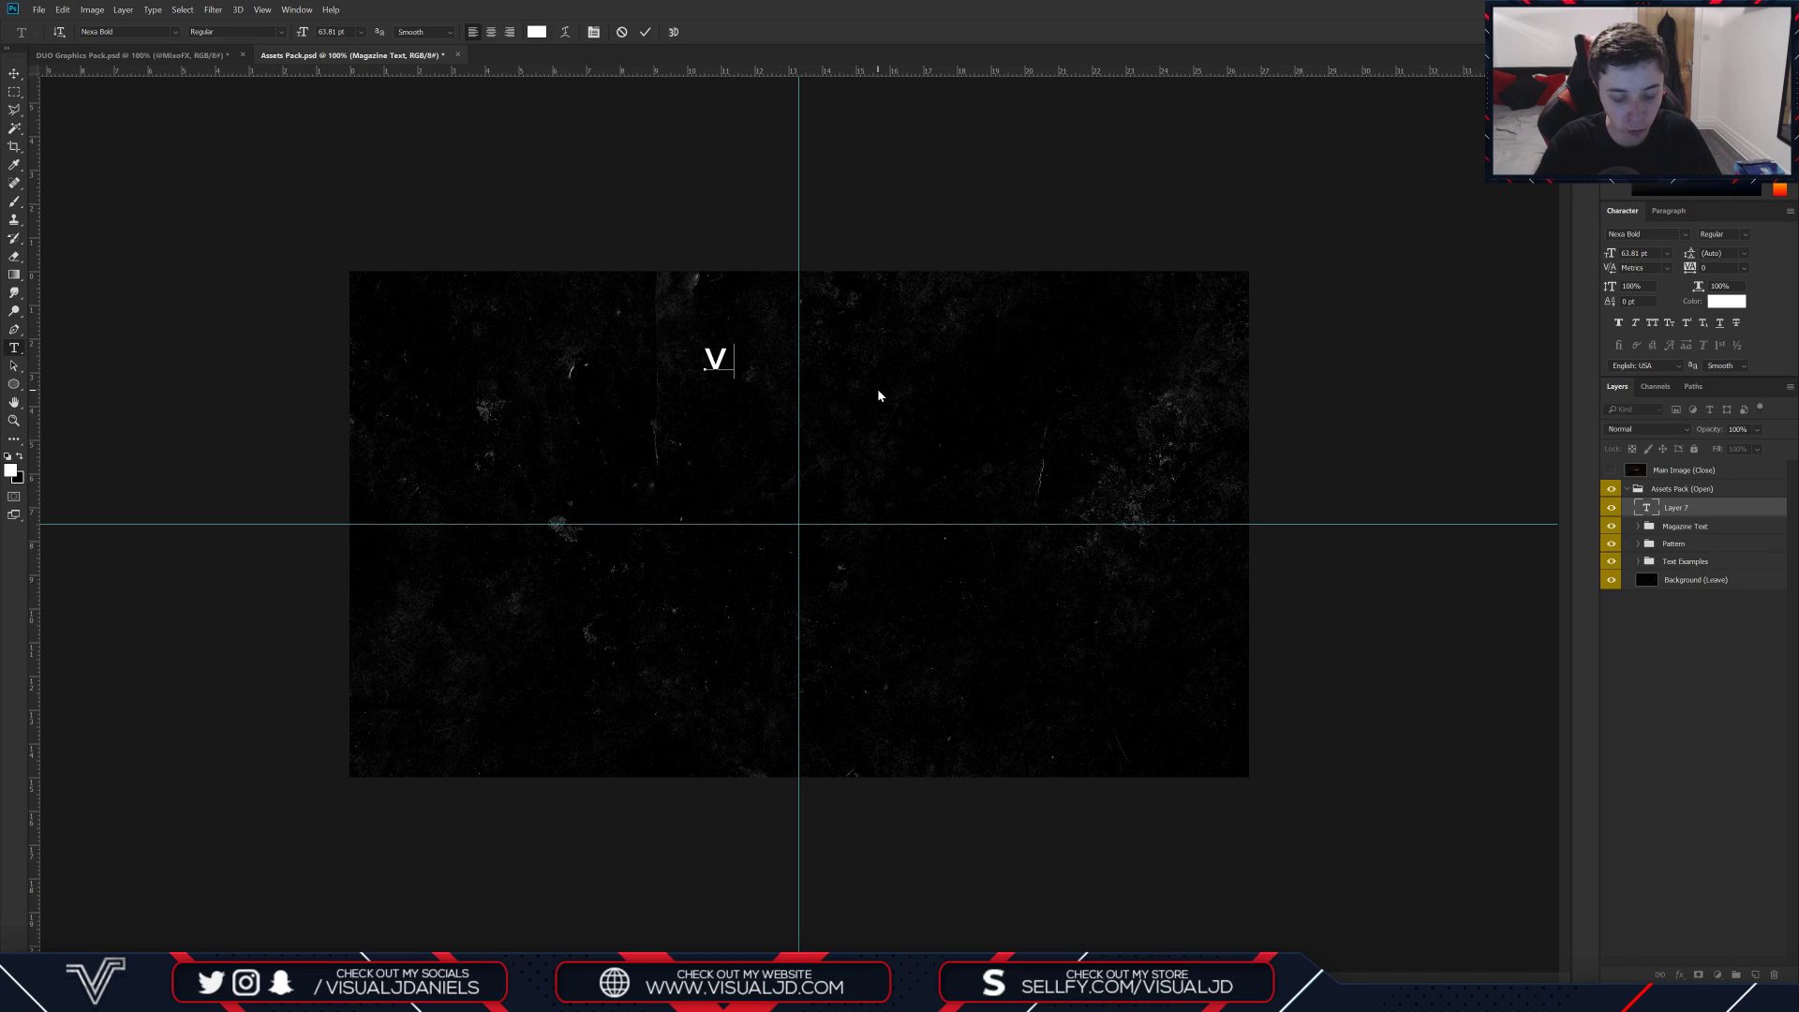
{"action": "key", "text": "ctrl+Return"}
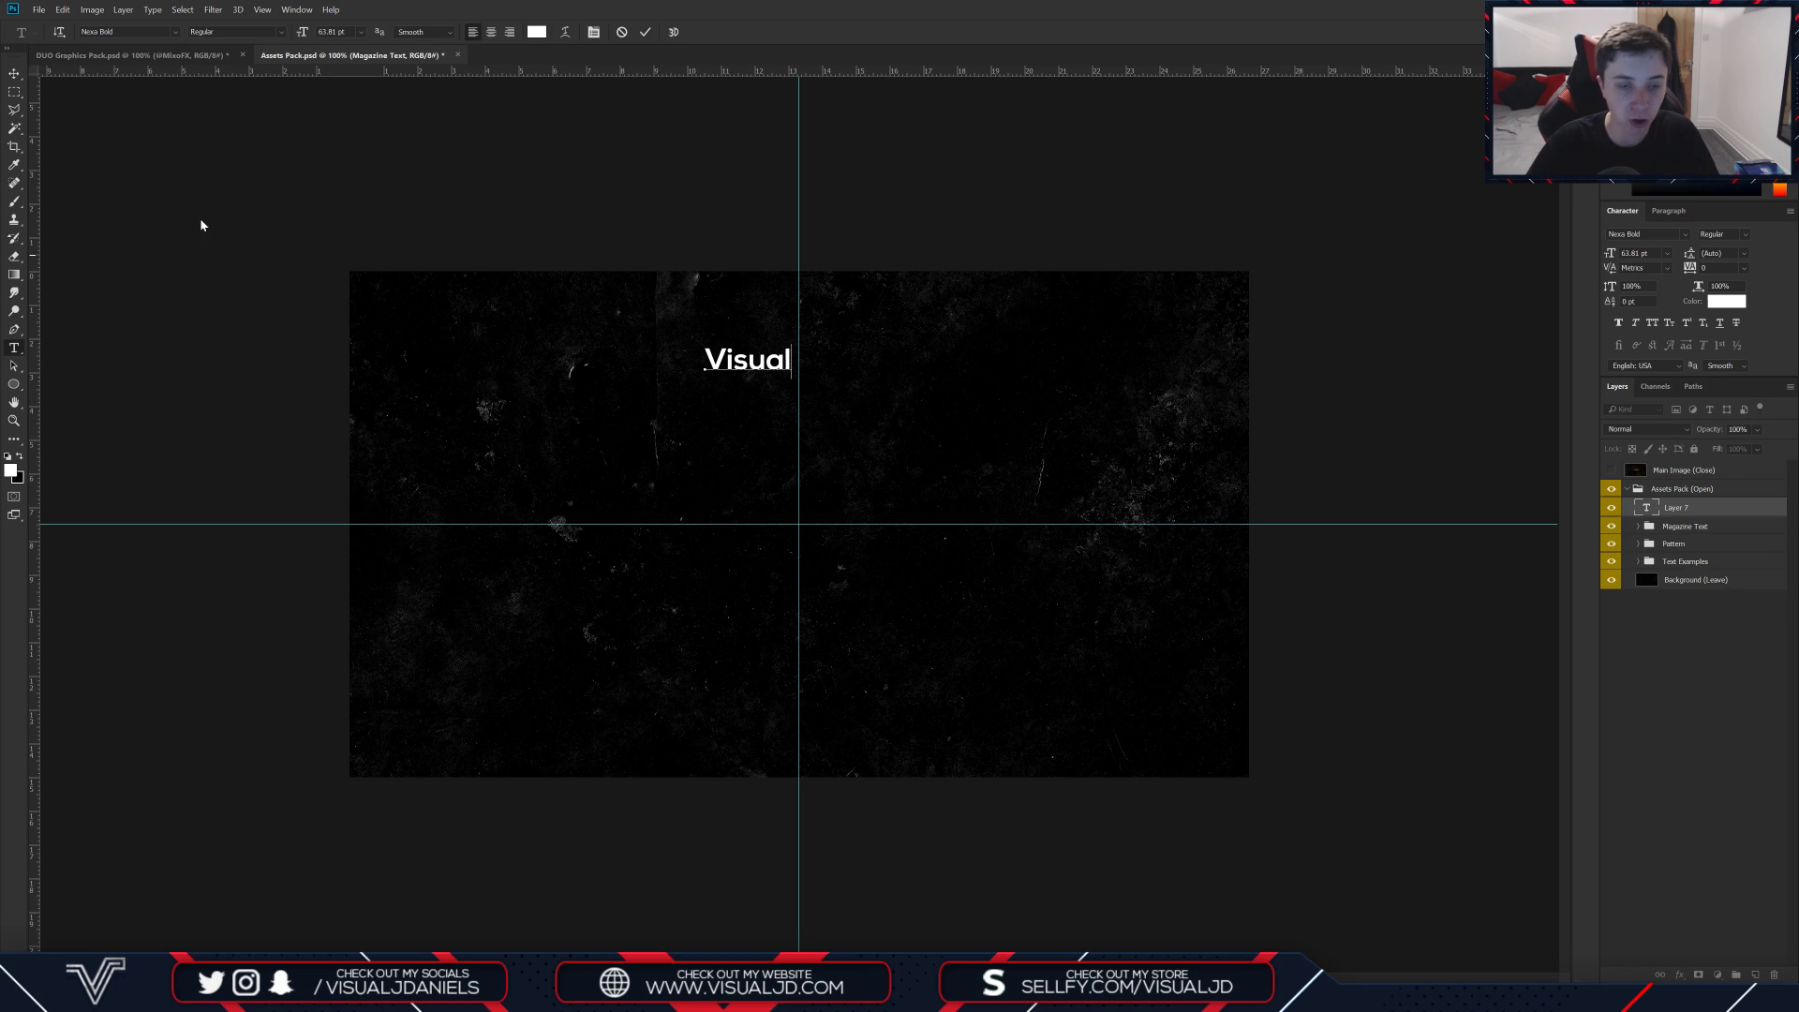
Step: Centre the "Visual" text horizontally near the canvas's top edge and scale it down to about 56.84 pt
{"action": "left_click", "coordinate": [15, 73]}
{"action": "left_click_drag", "start_coordinate": [866, 359], "coordinate": [919, 305]}
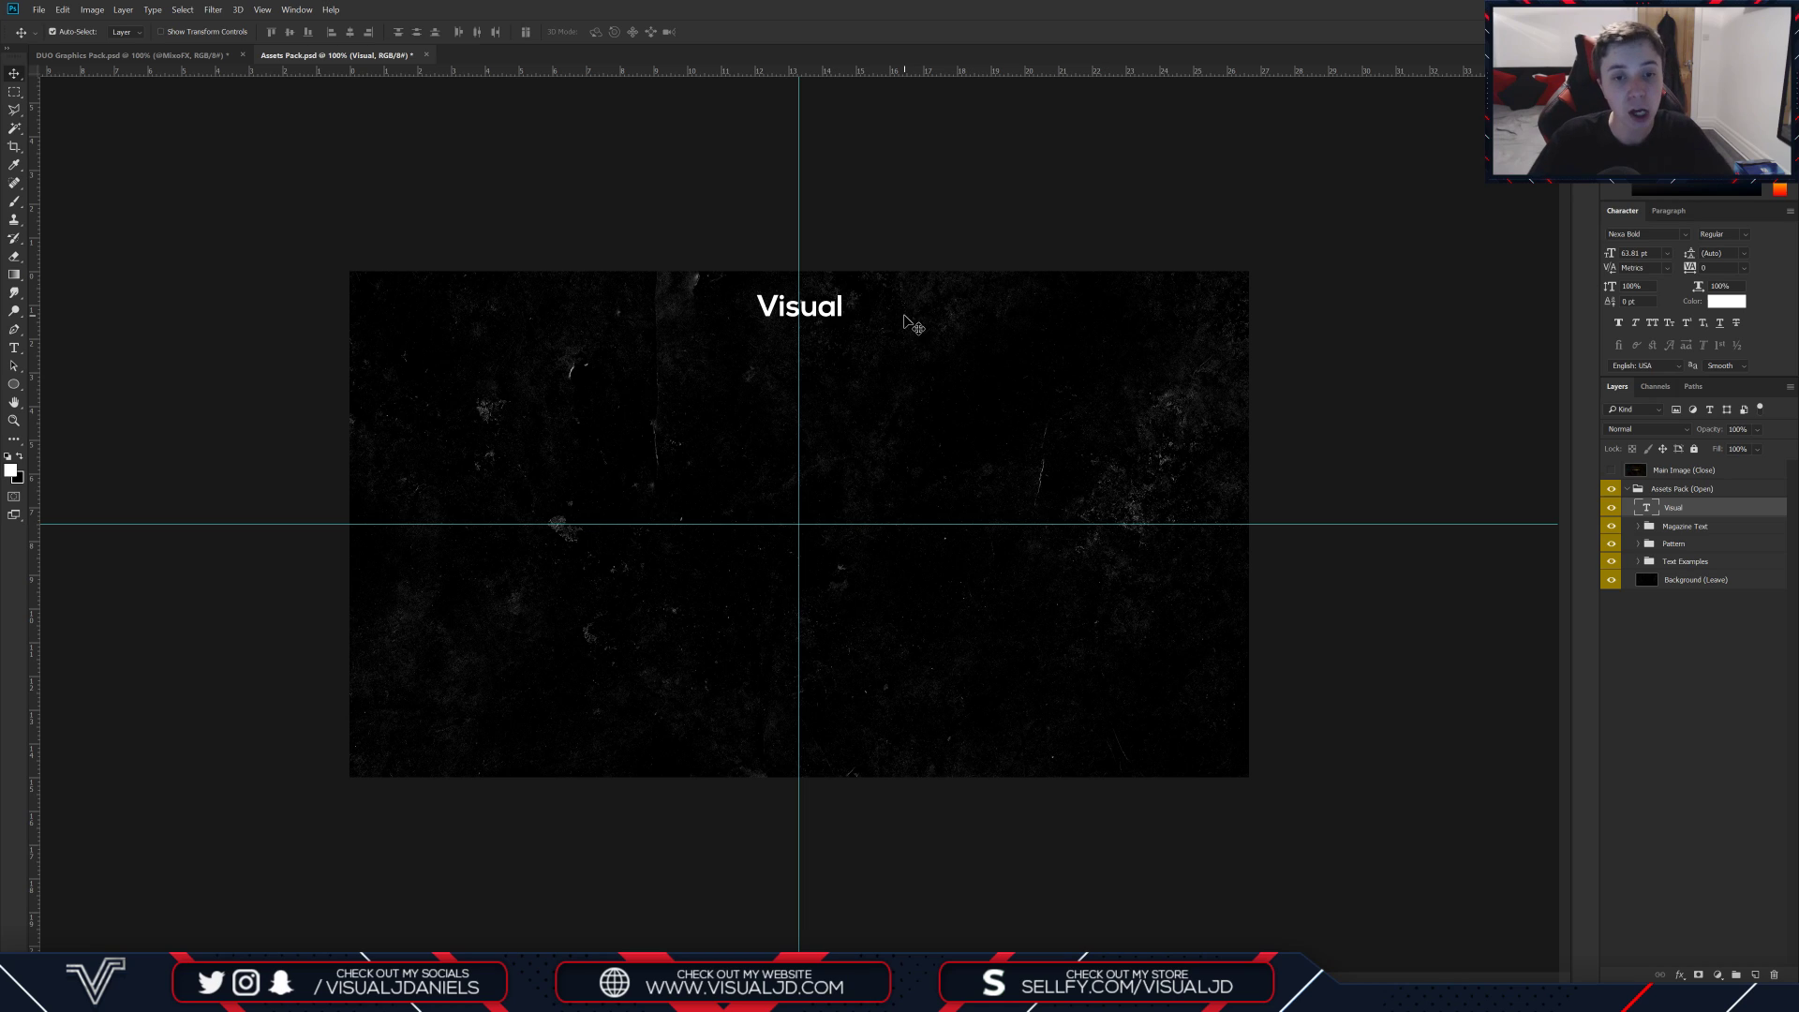
{"action": "key", "text": "ctrl+t"}
{"action": "left_click_drag", "start_coordinate": [847, 322], "coordinate": [836, 307]}
{"action": "key", "text": "Return"}
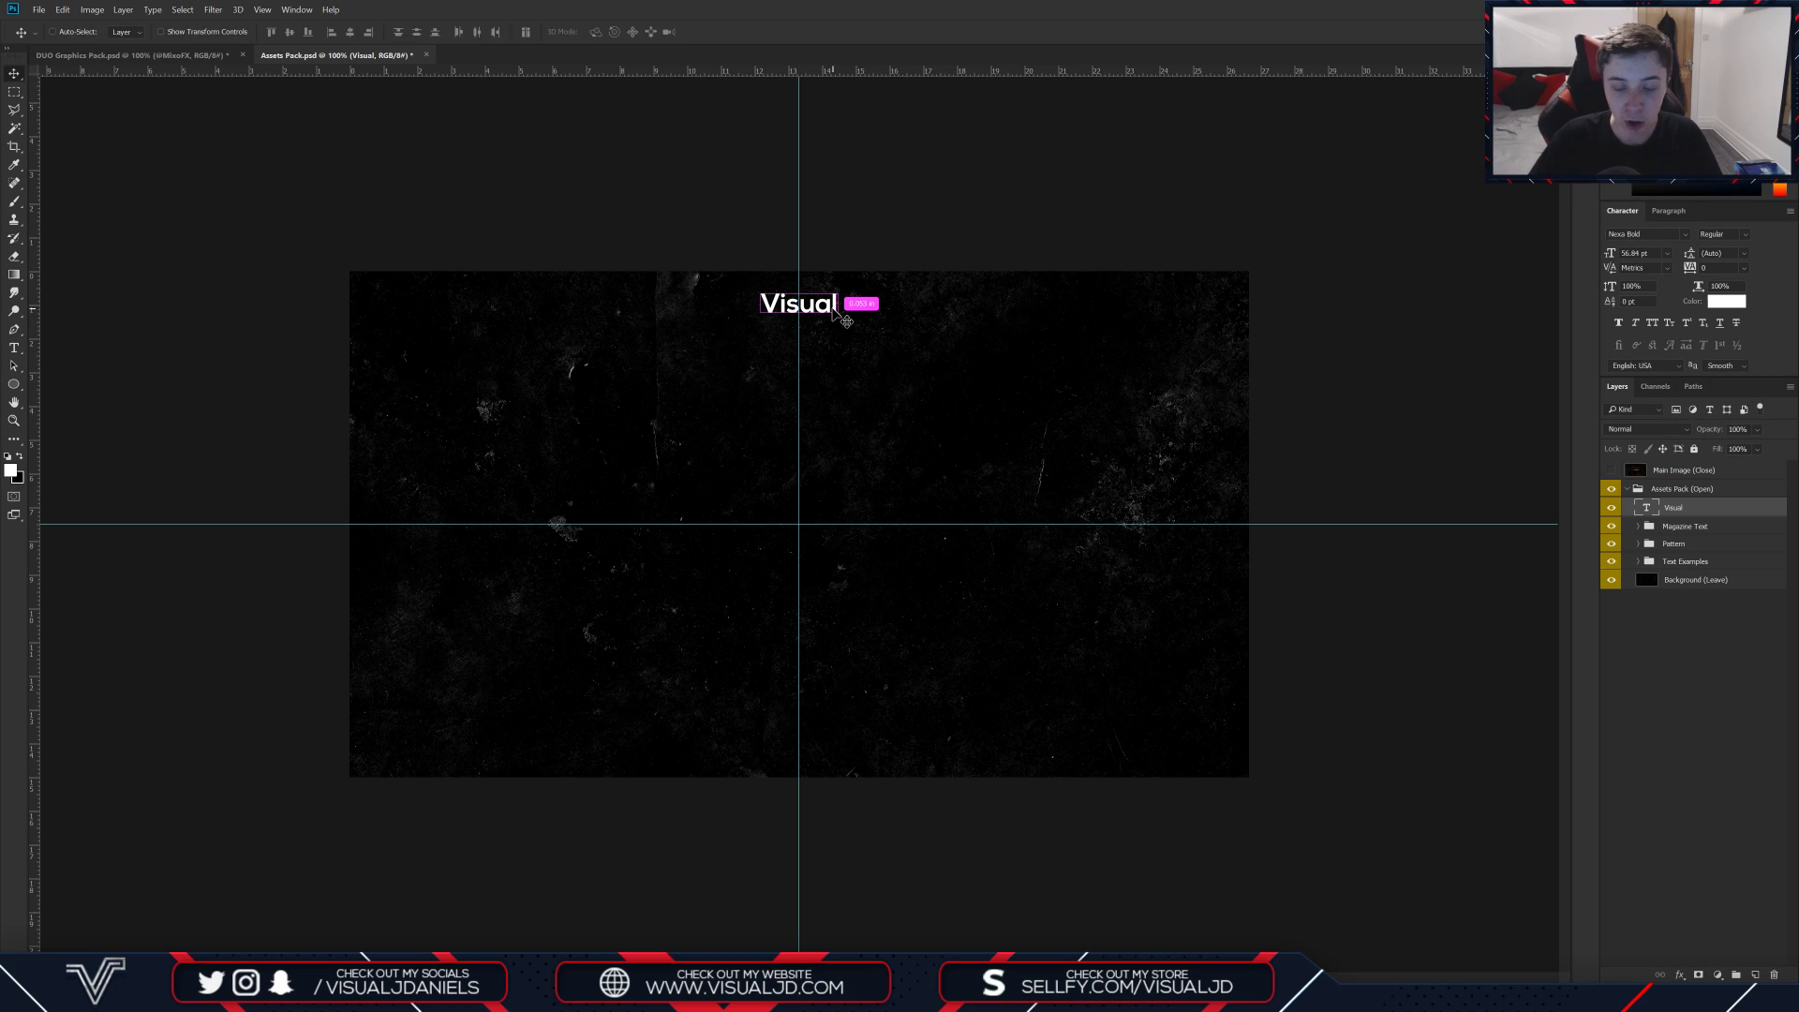
Step: Hide the guides and rasterize the "Visual" text layer
{"action": "key", "text": "ctrl+h"}
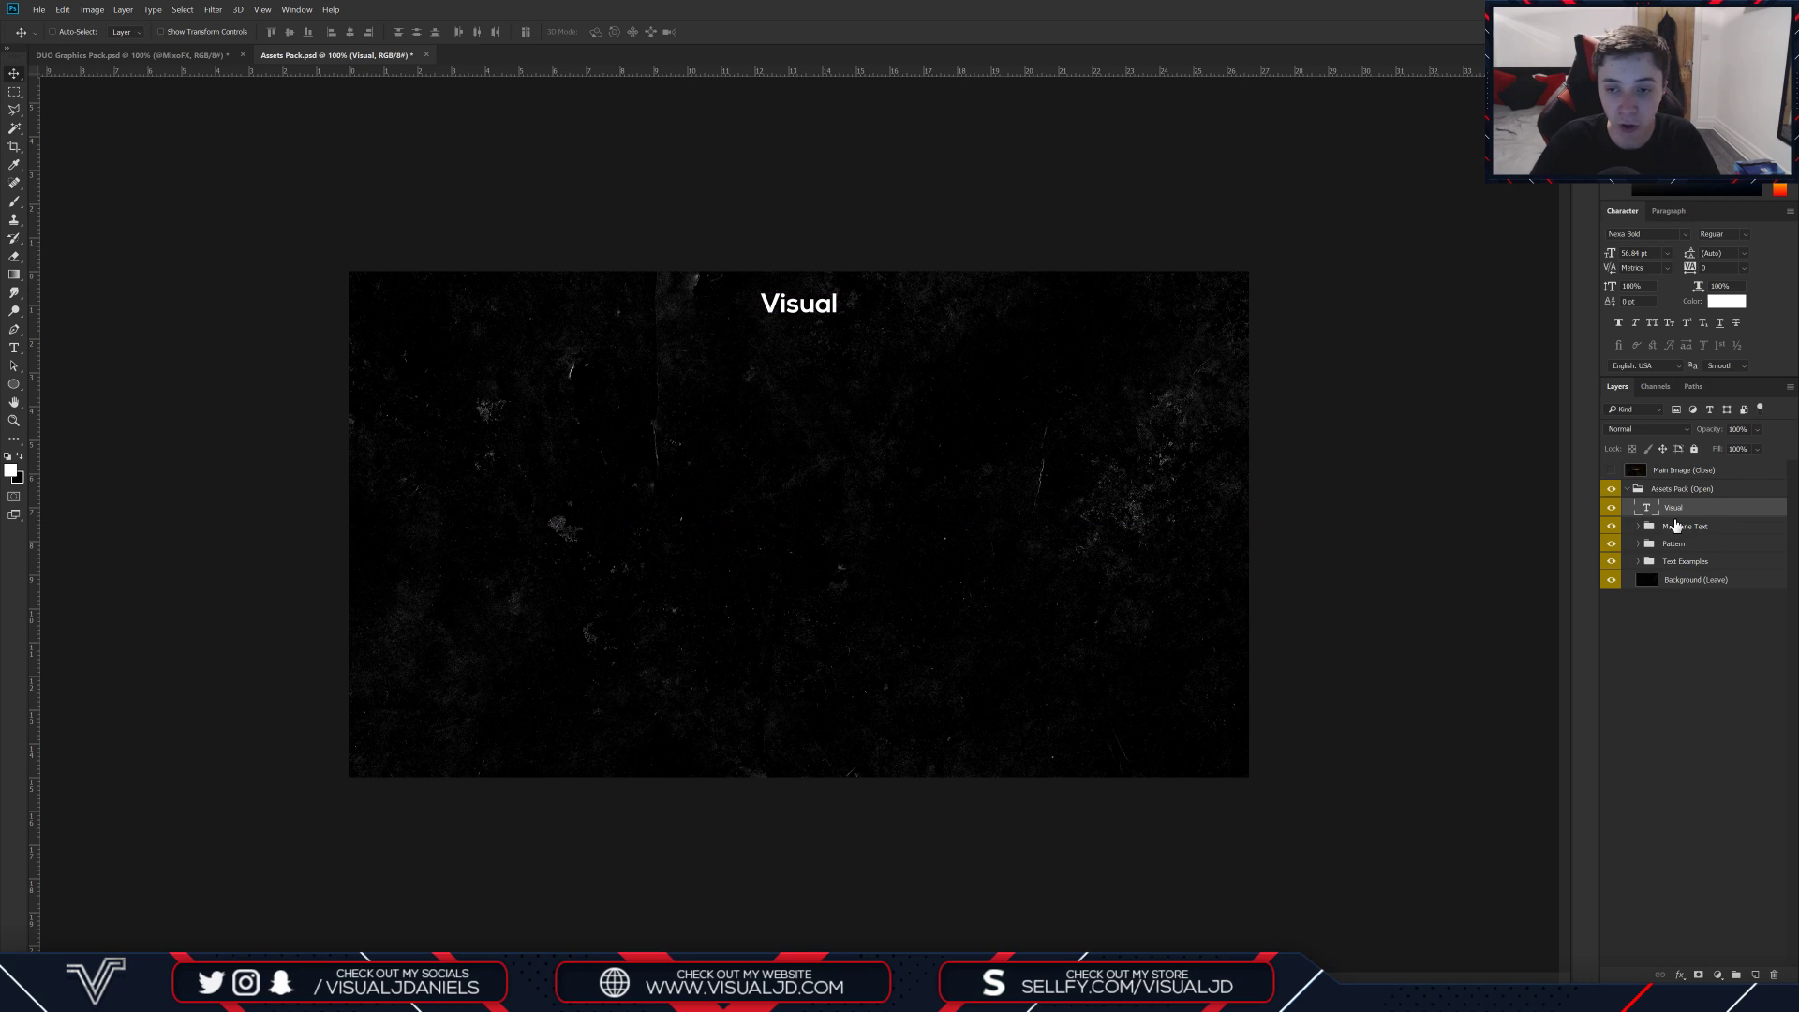
{"action": "right_click", "coordinate": [1699, 511]}
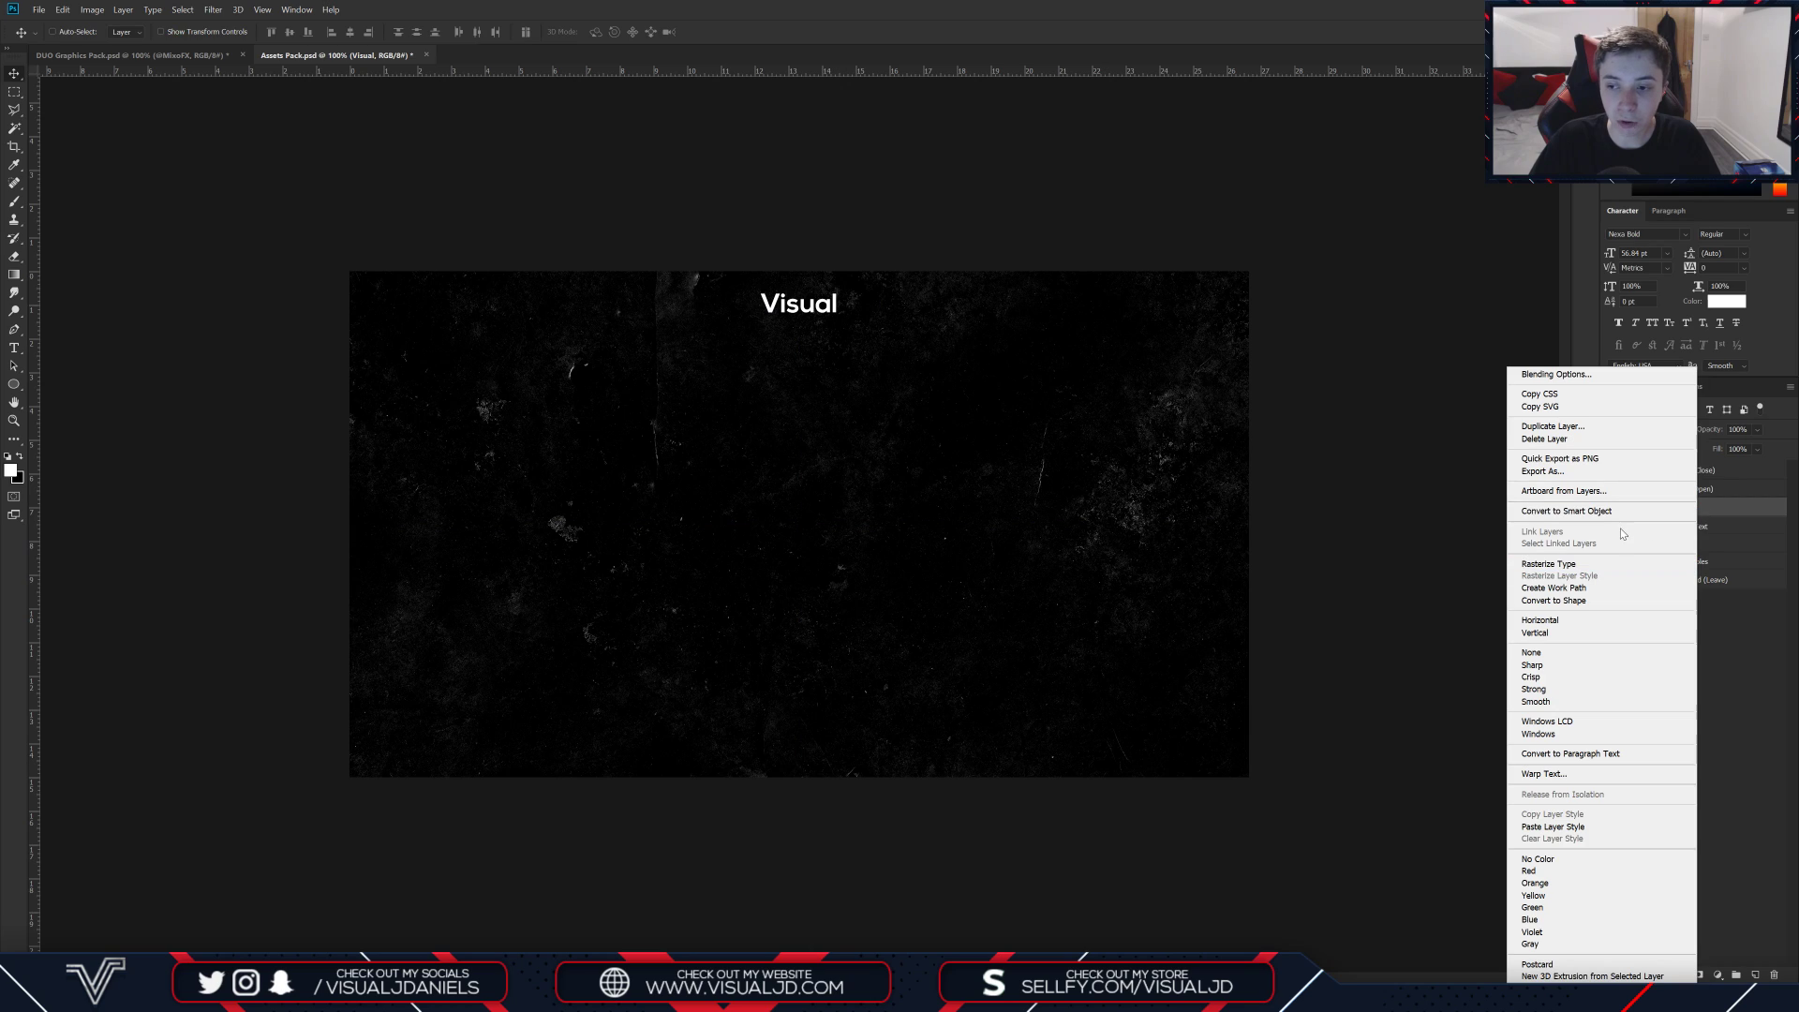
{"action": "left_click", "coordinate": [1555, 564]}
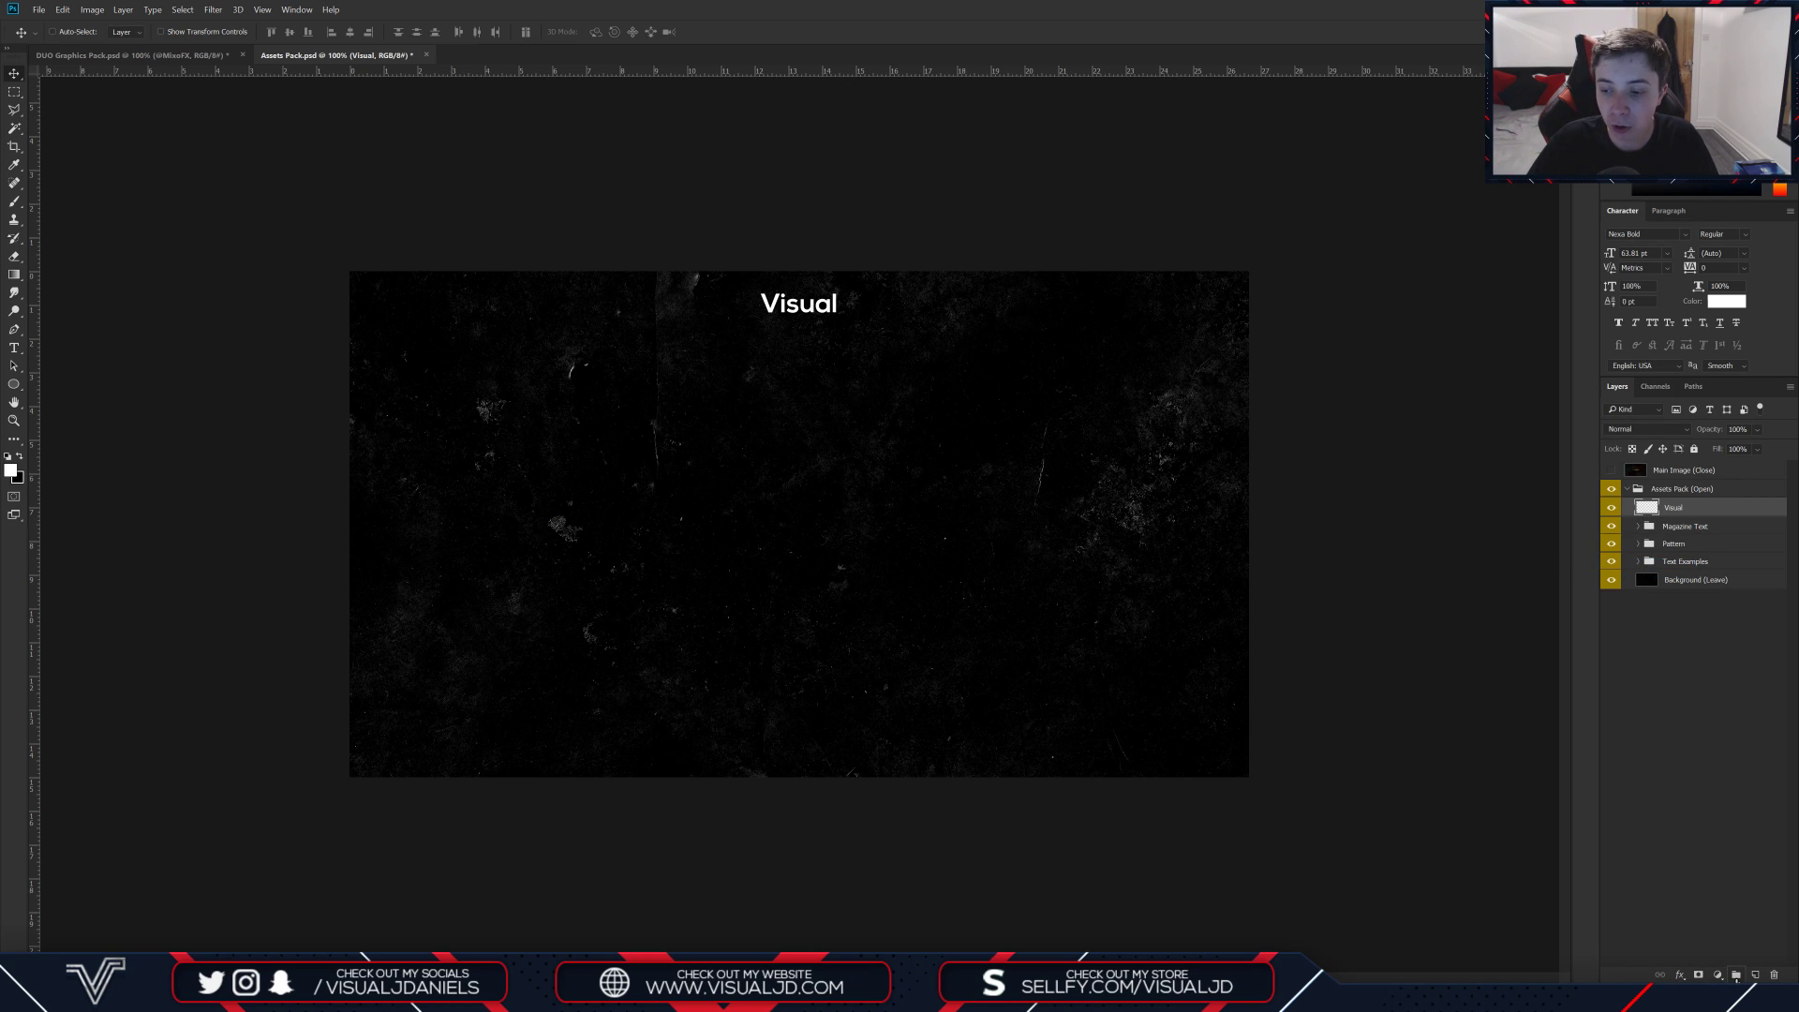
Step: Create a layer group named MAIN TEXT directly above the Magazine Text group, and show the guides
{"action": "left_click", "coordinate": [1736, 975]}
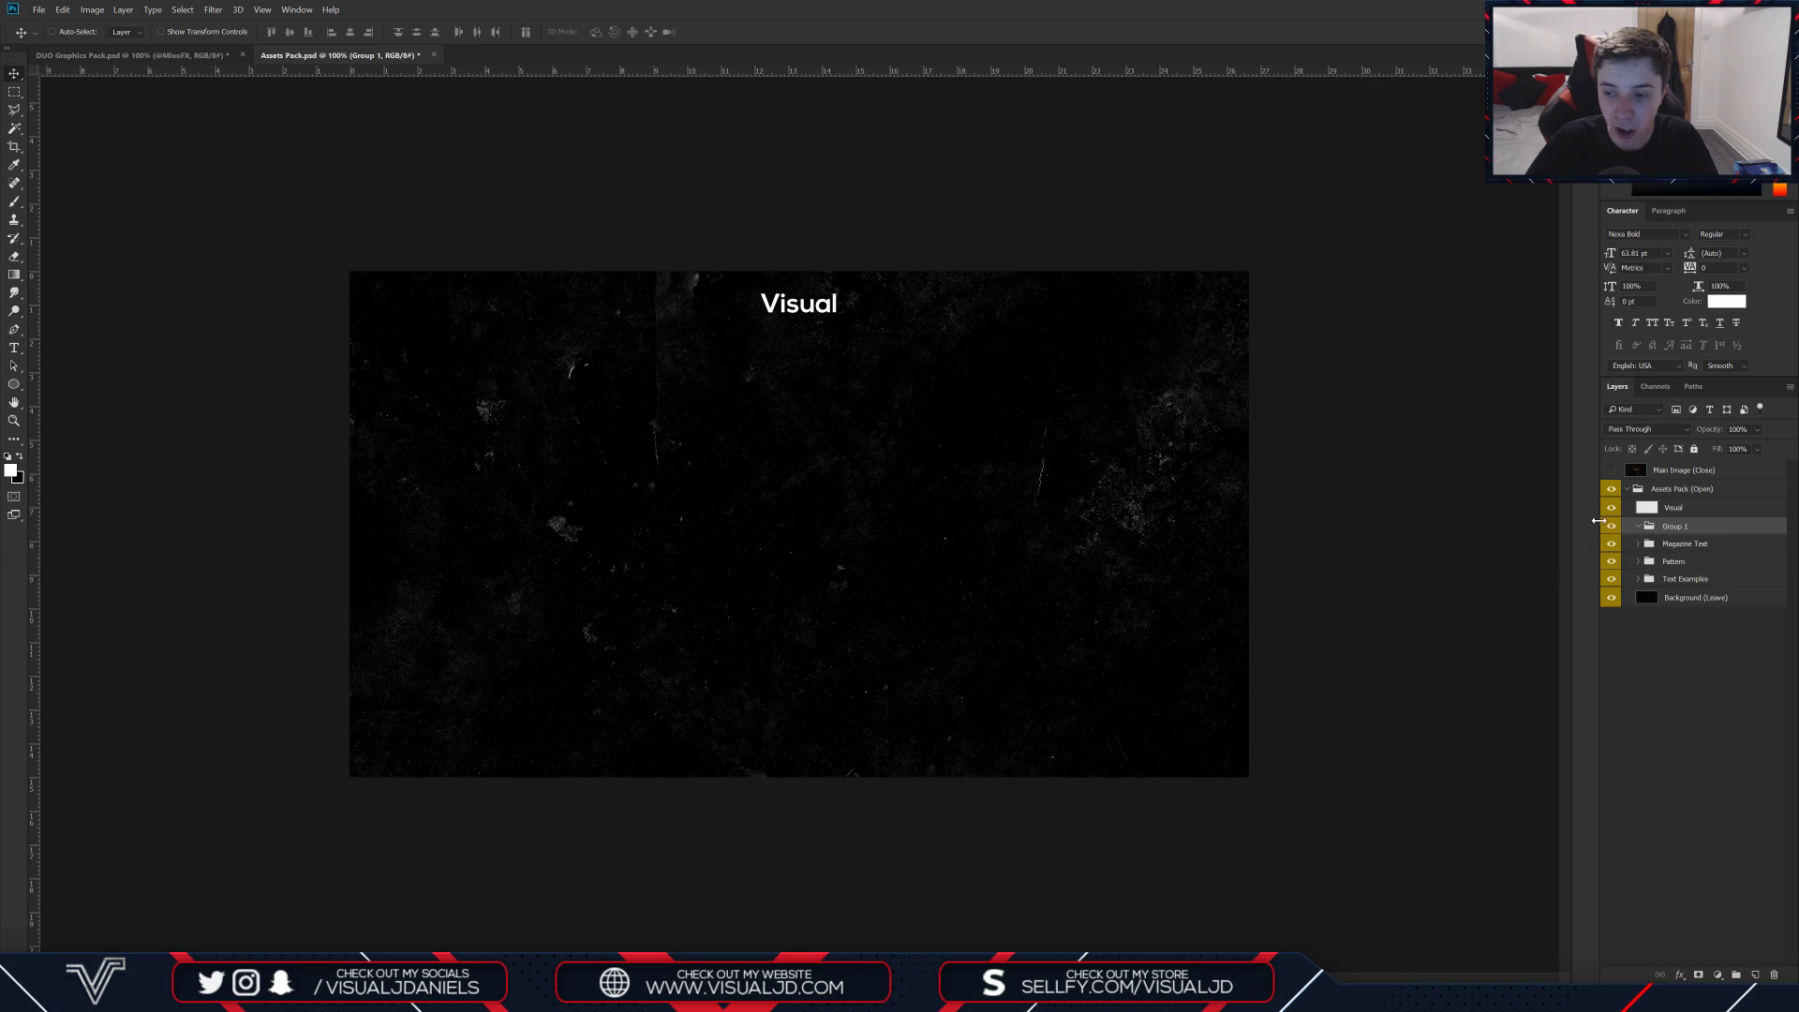
{"action": "double_click", "coordinate": [1674, 527]}
{"action": "type", "text": "MAIN TEXT"}
{"action": "key", "text": "Return"}
{"action": "key", "text": "ctrl+semicolon"}
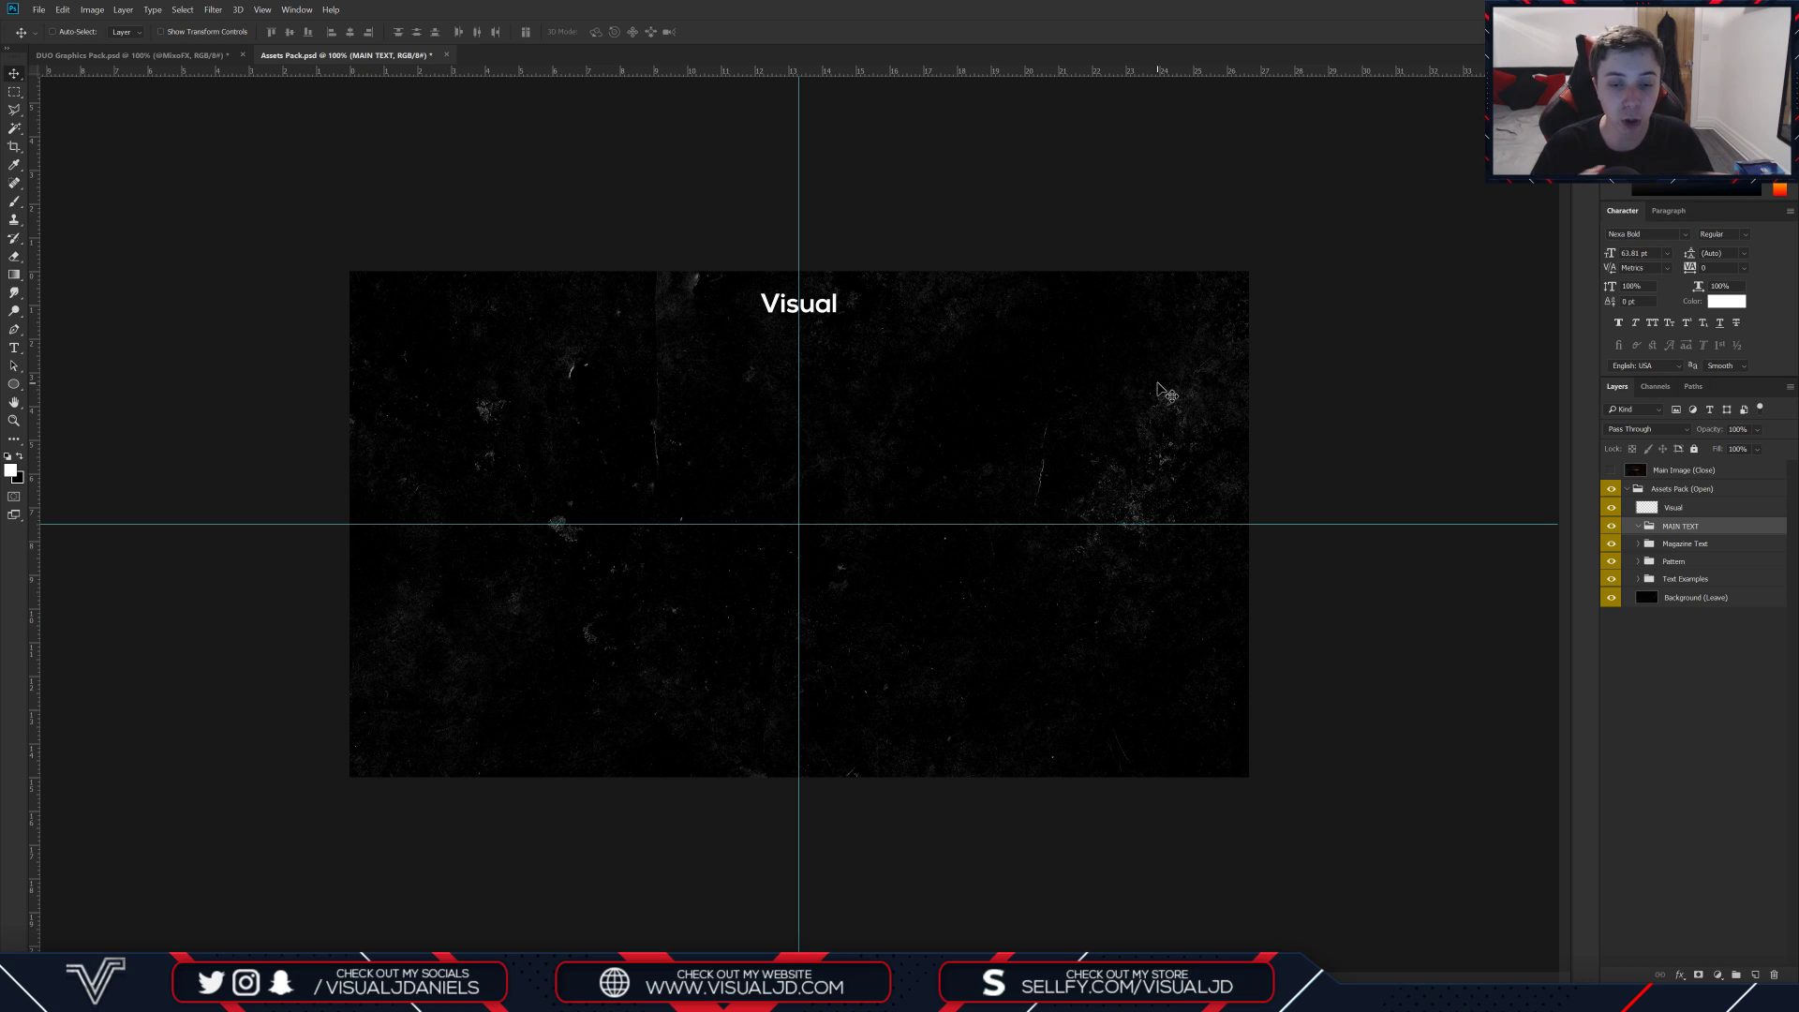
{"action": "key", "text": "ctrl"}
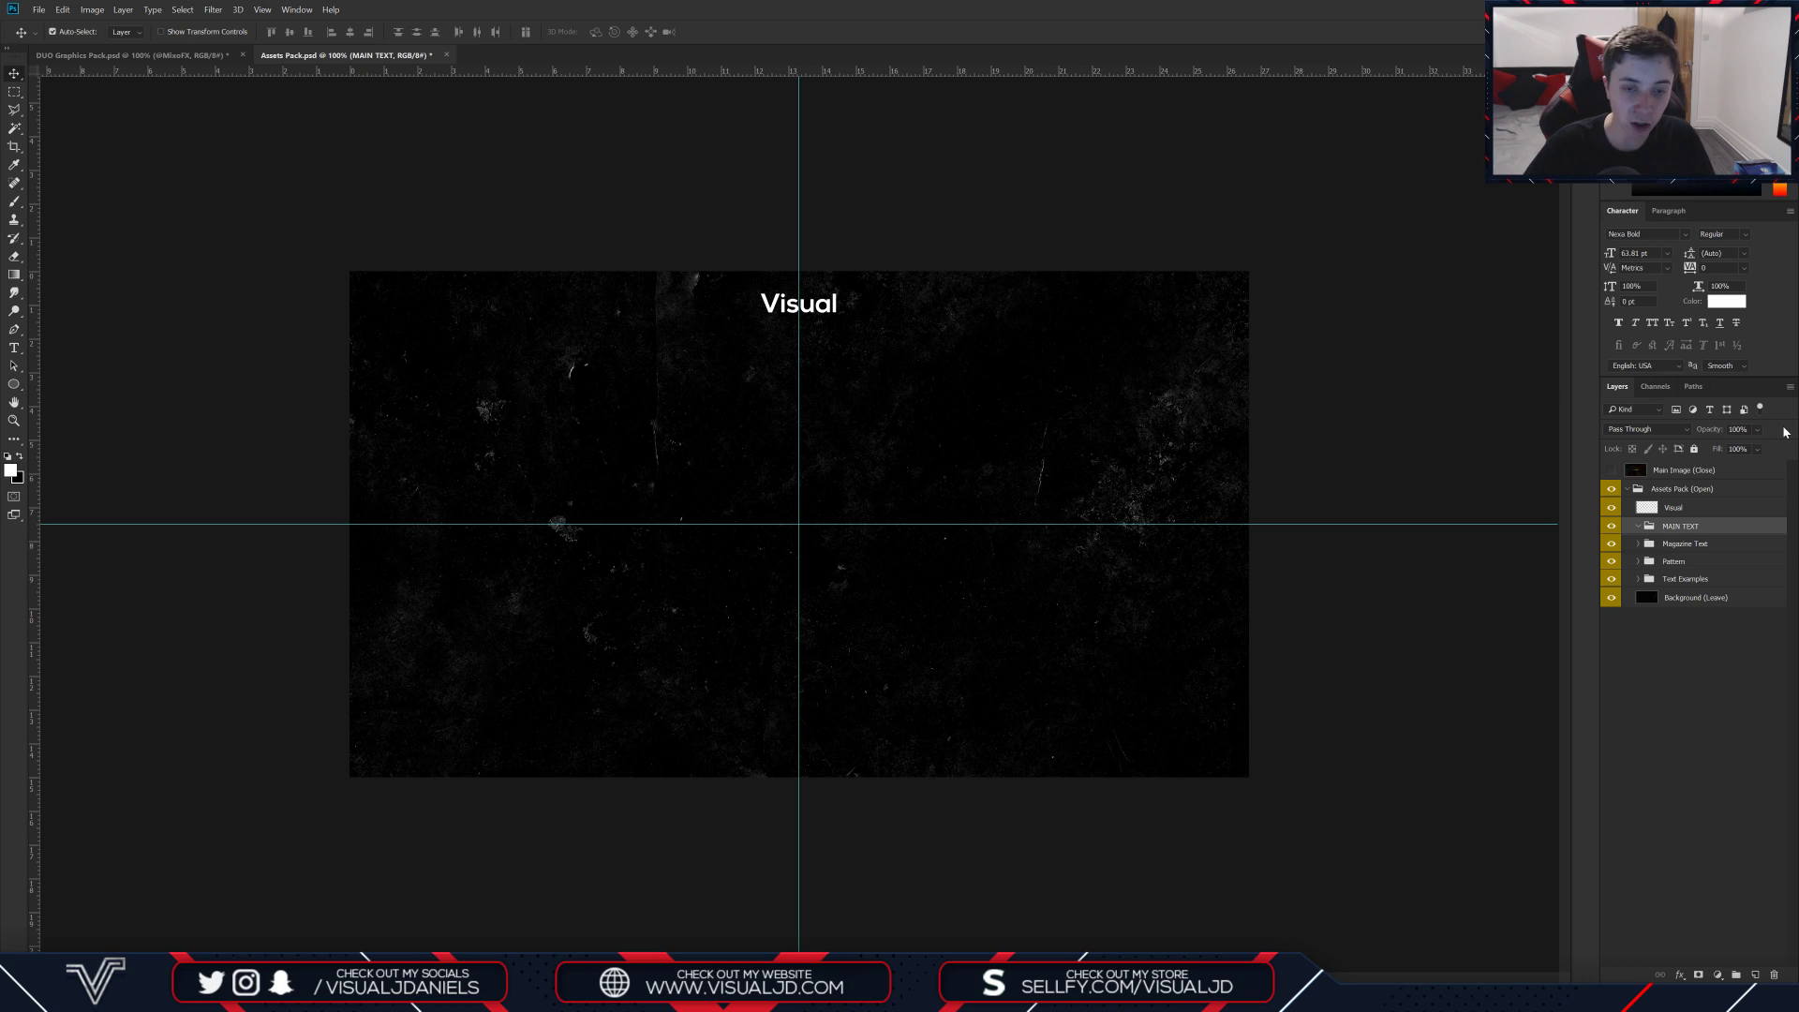
Step: Expand the Magazine Text group and examine its hidden letter sheets one at a time
{"action": "left_click", "coordinate": [1638, 543]}
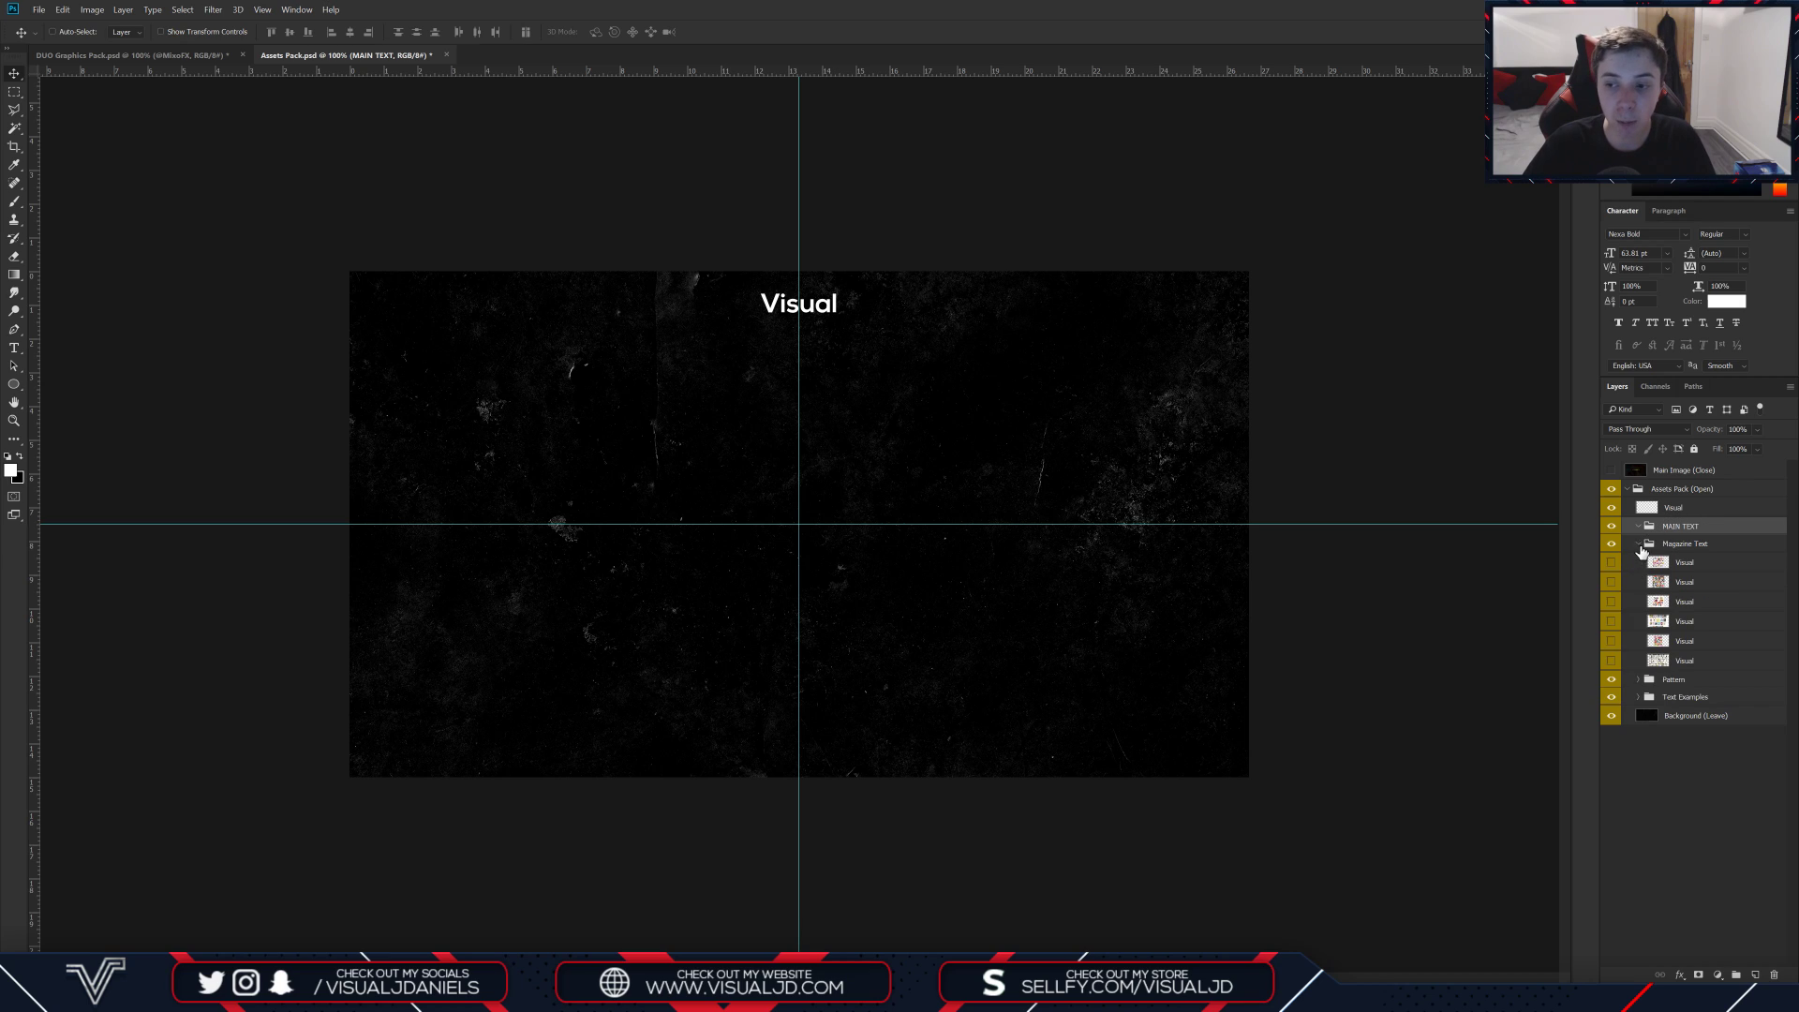
{"action": "left_click", "coordinate": [1725, 545]}
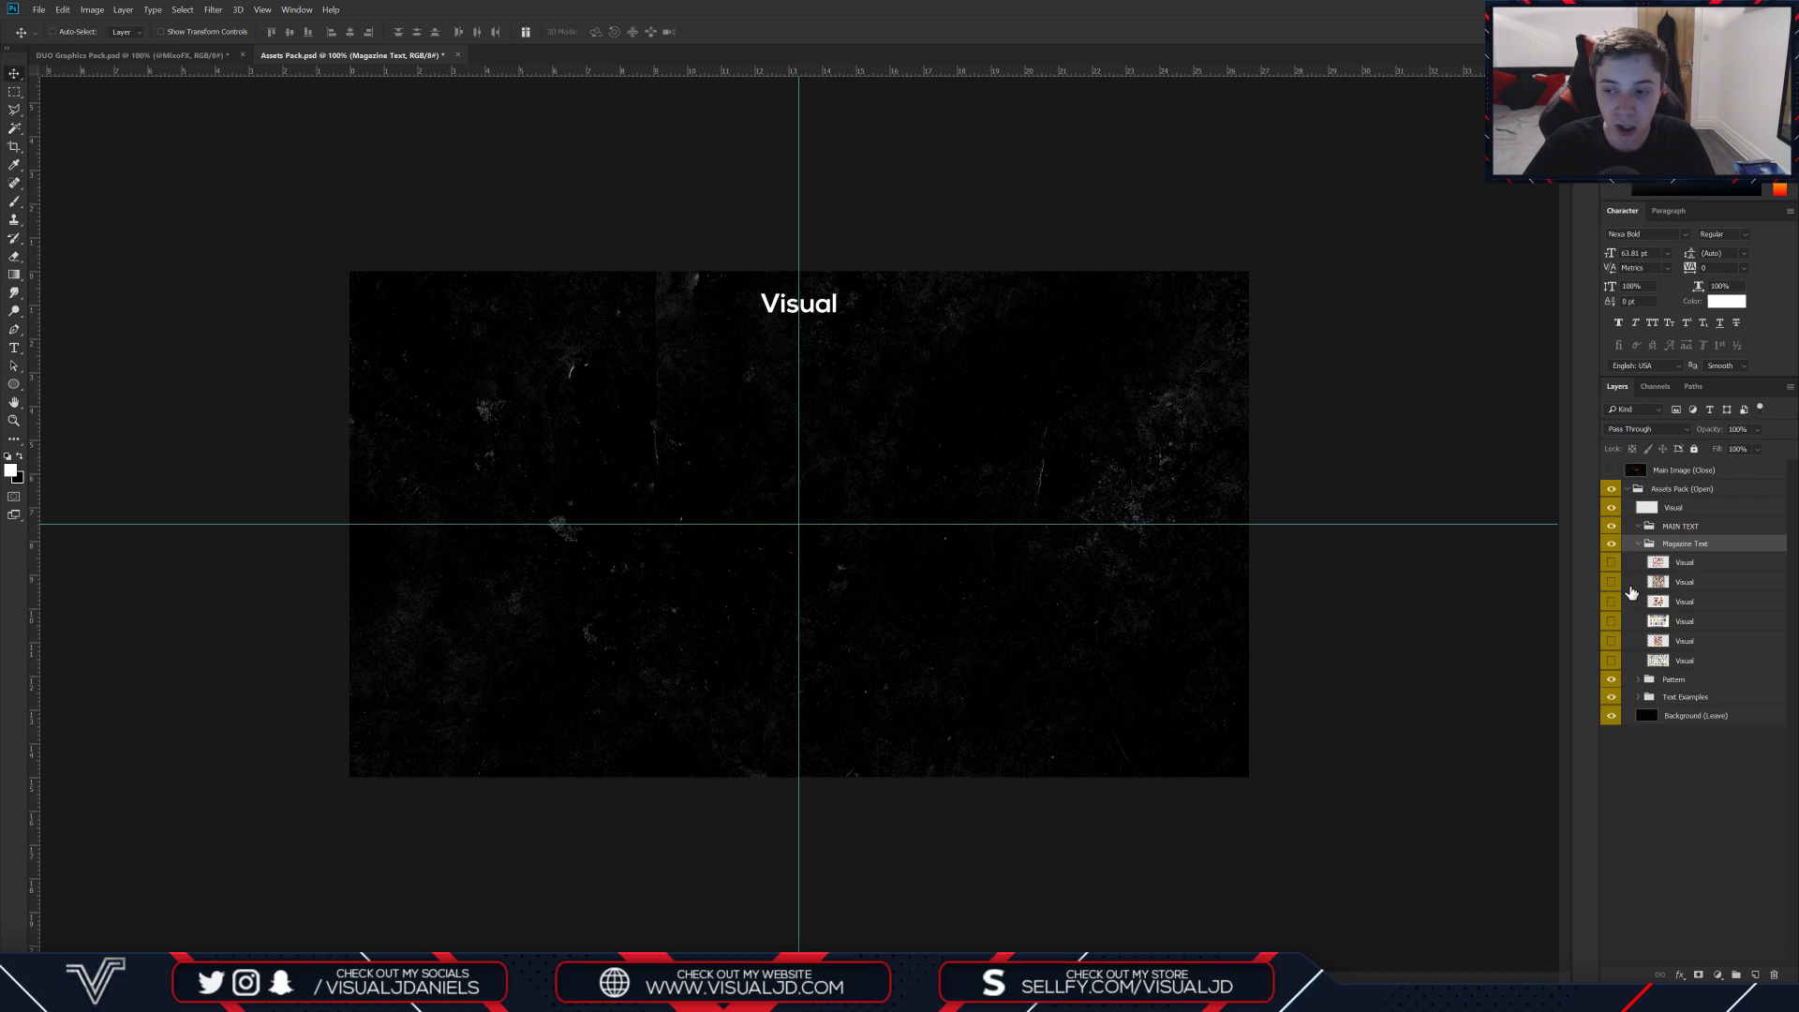
{"action": "left_click", "coordinate": [1612, 562]}
{"action": "left_click", "coordinate": [1611, 563]}
{"action": "left_click", "coordinate": [1611, 581]}
{"action": "left_click", "coordinate": [1611, 582]}
{"action": "left_click", "coordinate": [1611, 601]}
{"action": "left_click", "coordinate": [1612, 601]}
{"action": "left_click", "coordinate": [1612, 621]}
{"action": "left_click", "coordinate": [1612, 621]}
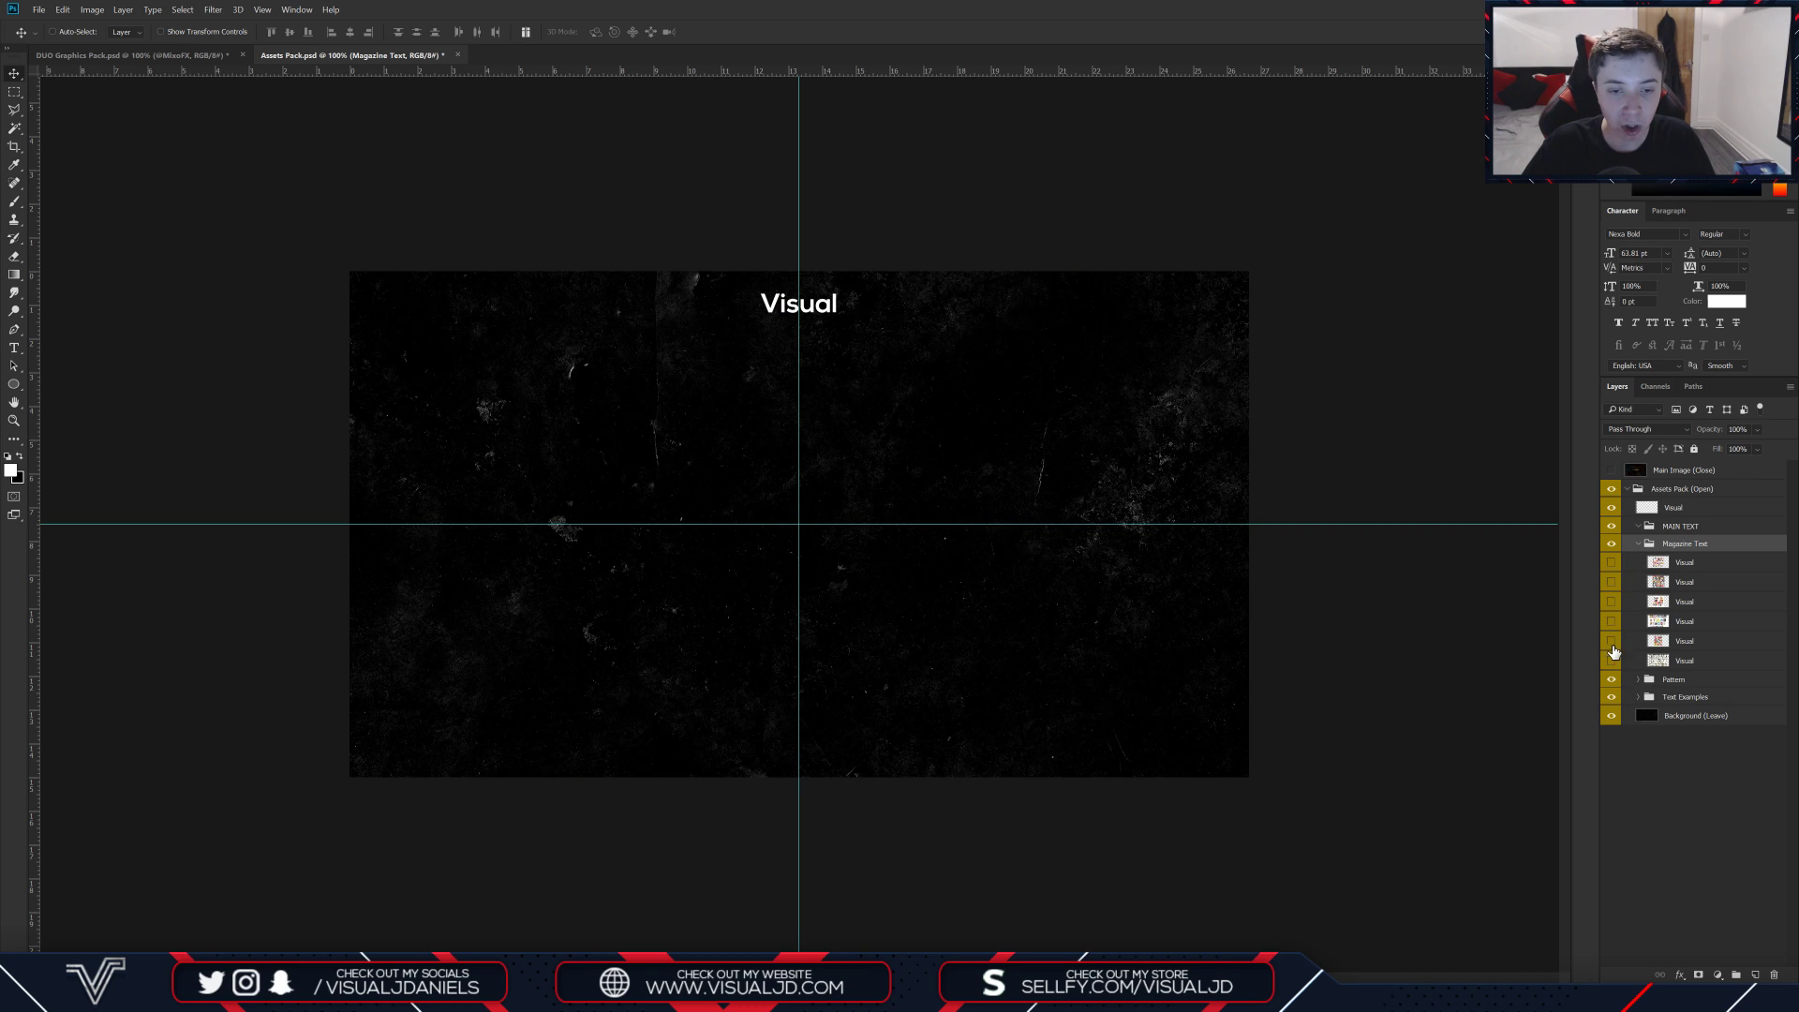
{"action": "left_click", "coordinate": [1611, 661]}
{"action": "left_click", "coordinate": [1612, 660]}
{"action": "left_click", "coordinate": [1612, 641]}
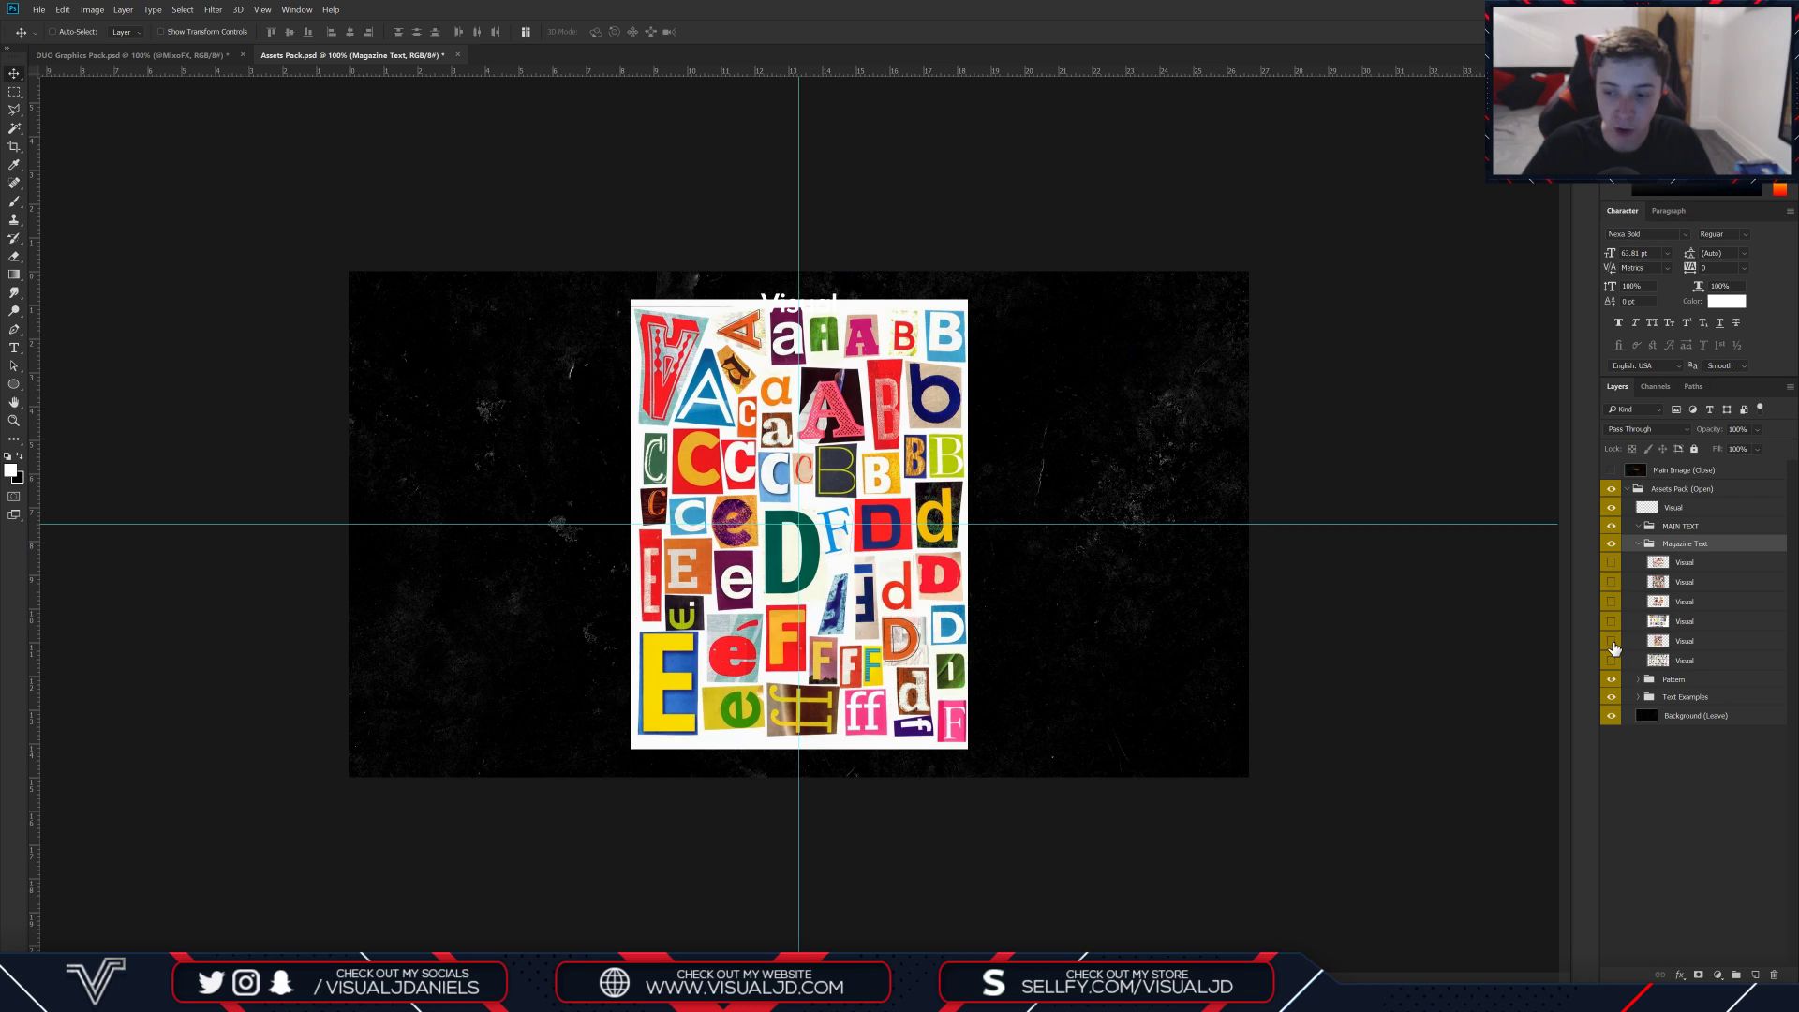
{"action": "left_click", "coordinate": [1611, 641]}
{"action": "left_click", "coordinate": [1611, 621]}
{"action": "left_click", "coordinate": [1611, 621]}
{"action": "left_click", "coordinate": [1611, 602]}
{"action": "left_click", "coordinate": [1612, 602]}
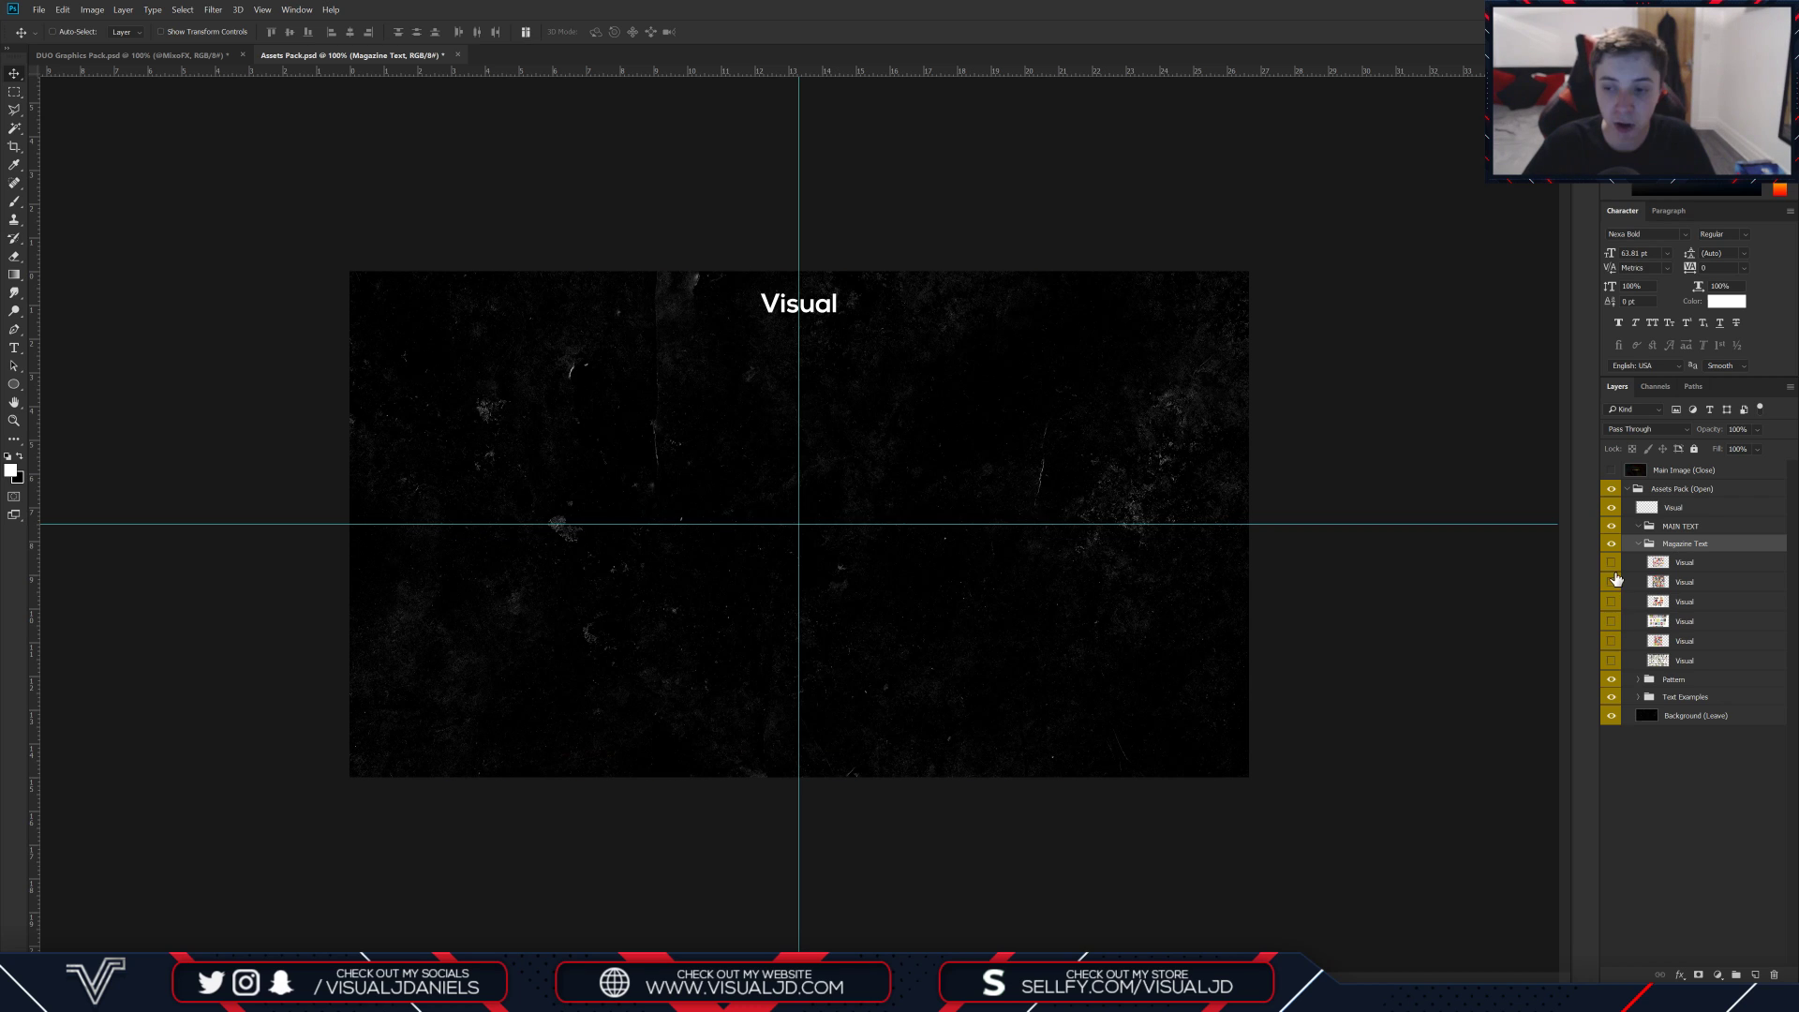
Step: Select the Magazine Text group's first letter sheet and compare it with the next three for usable letters
{"action": "left_click", "coordinate": [1611, 562]}
{"action": "left_click", "coordinate": [1636, 568]}
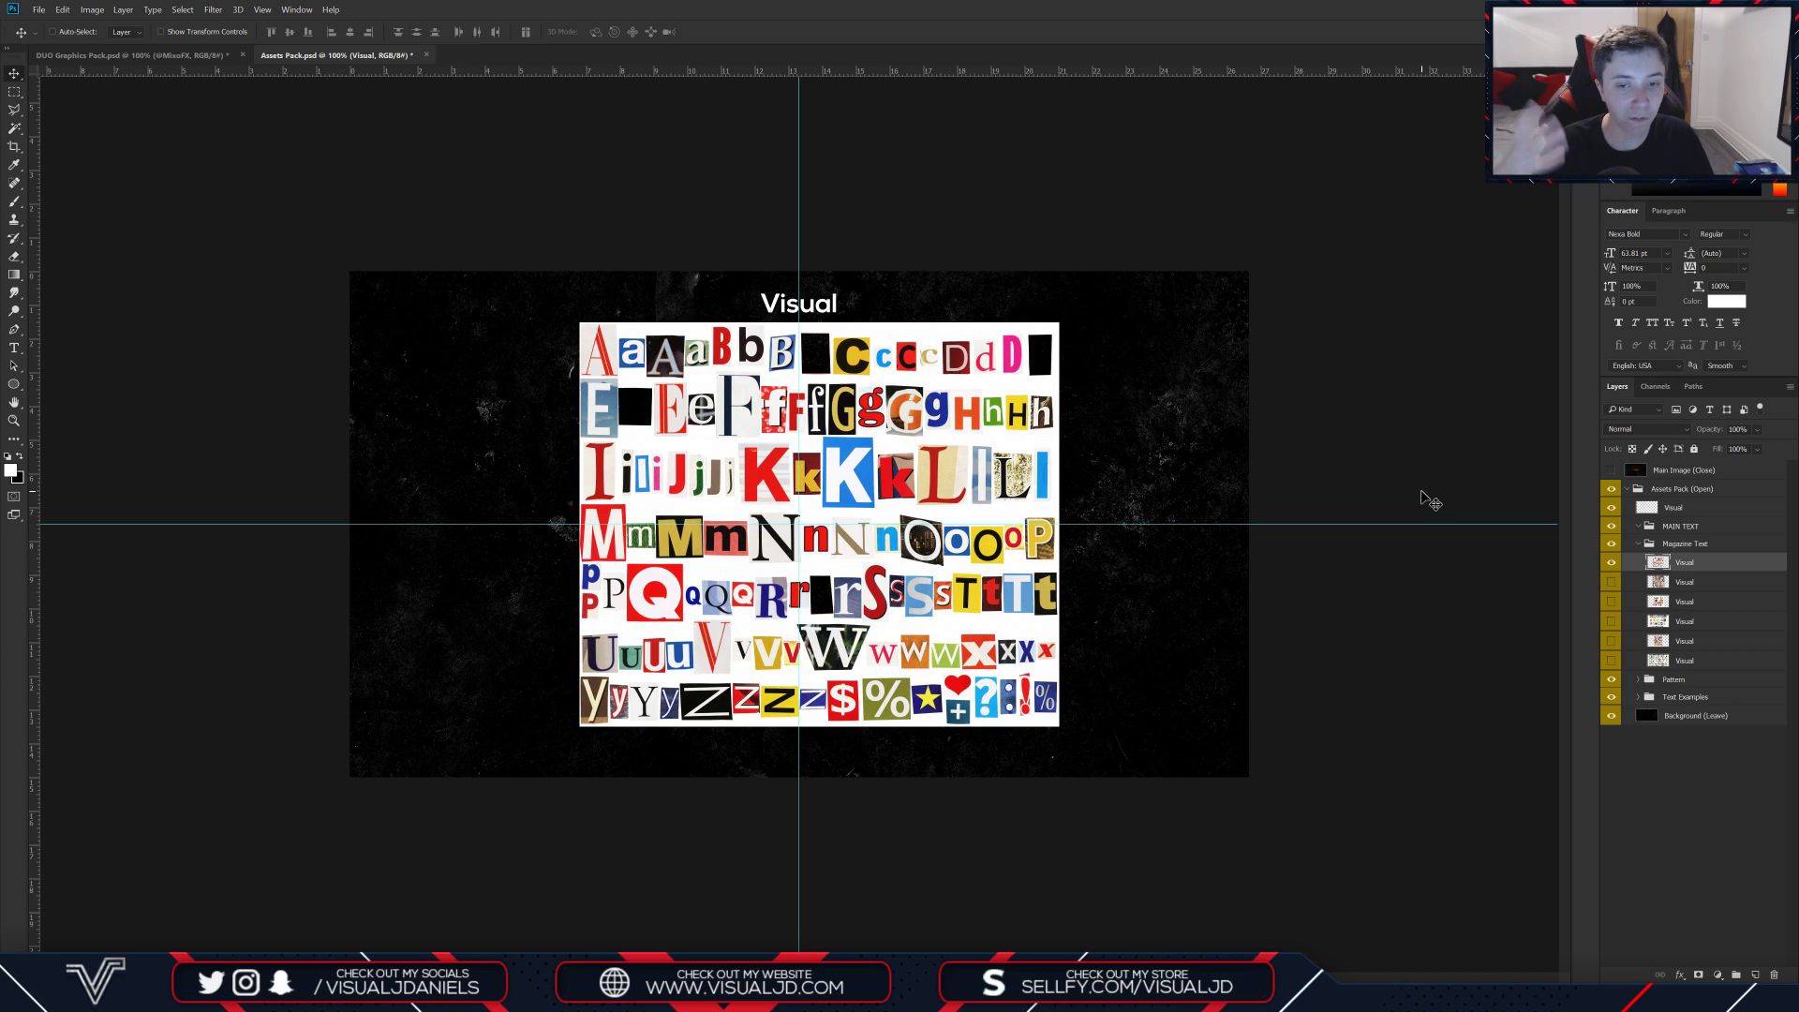
{"action": "left_click", "coordinate": [1612, 562]}
{"action": "left_click", "coordinate": [1612, 582]}
{"action": "left_click", "coordinate": [1612, 581]}
{"action": "left_click", "coordinate": [1612, 582]}
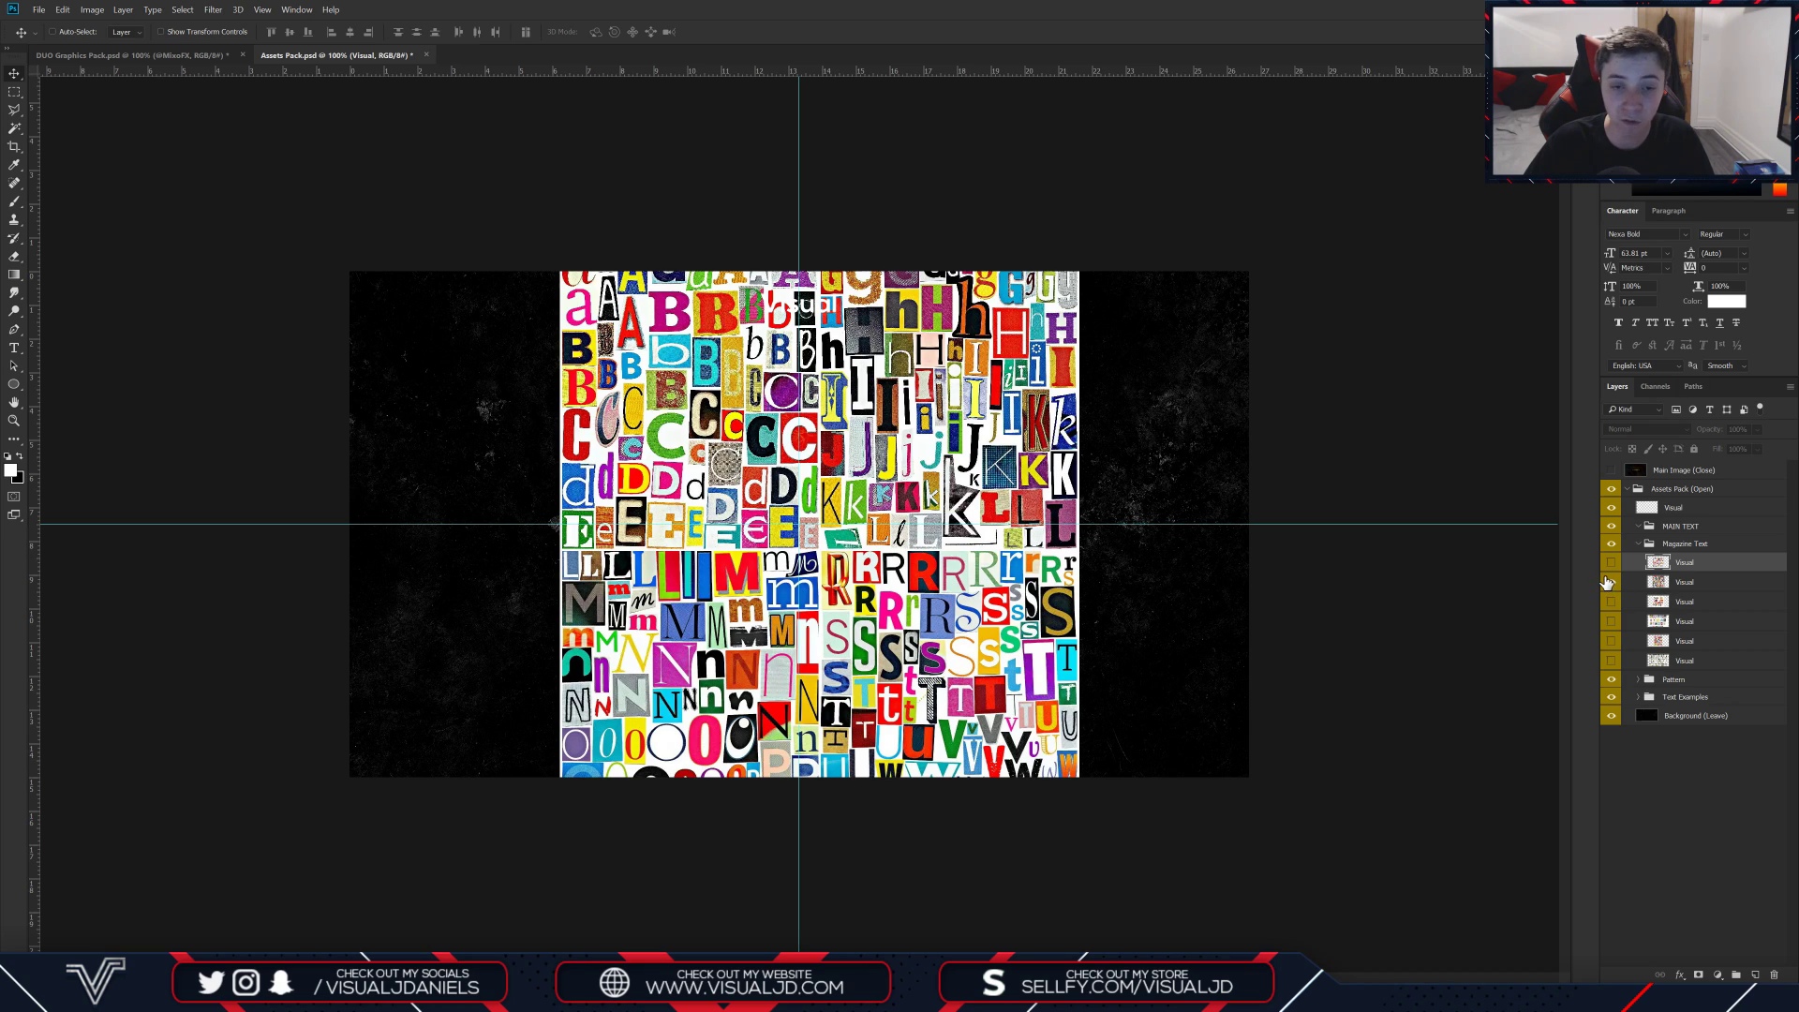
{"action": "left_click", "coordinate": [1611, 582]}
{"action": "left_click", "coordinate": [1611, 601]}
{"action": "left_click", "coordinate": [1612, 602]}
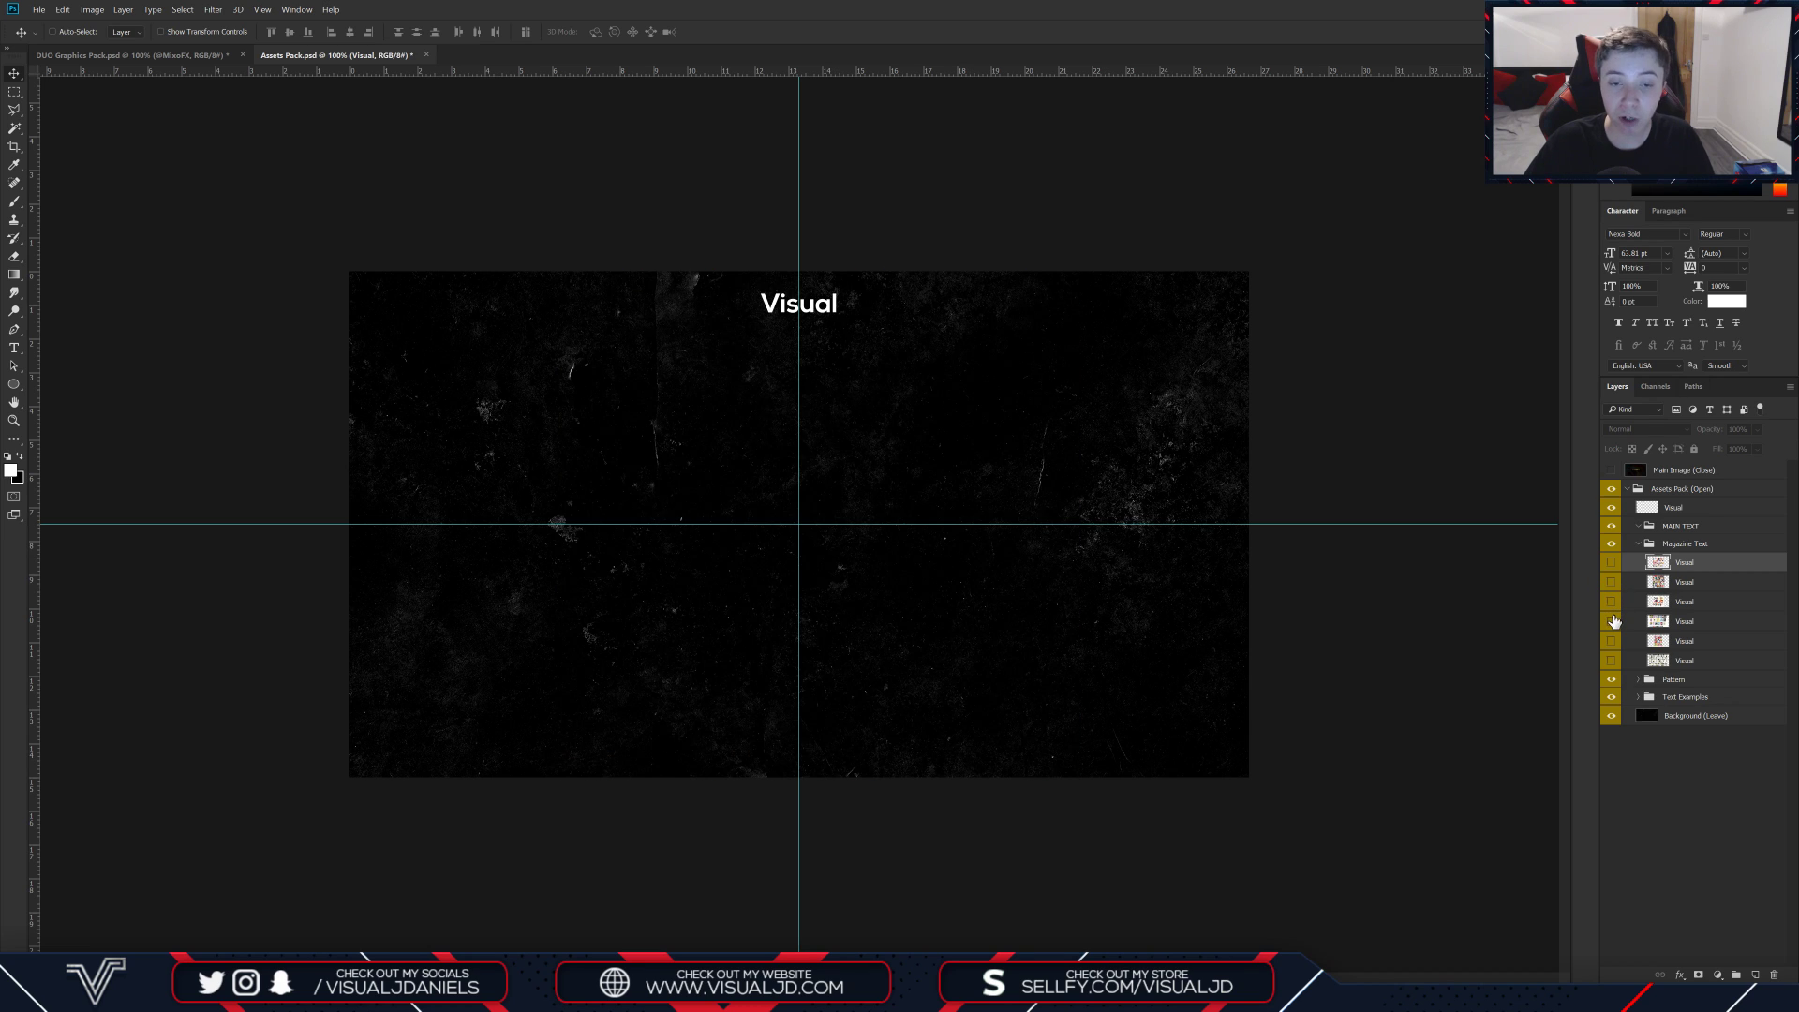
{"action": "left_click", "coordinate": [1612, 622]}
{"action": "left_click", "coordinate": [1612, 621]}
Step: Make the first letter sheet in the Magazine Text group visible and hide the guides
{"action": "left_click", "coordinate": [1612, 562]}
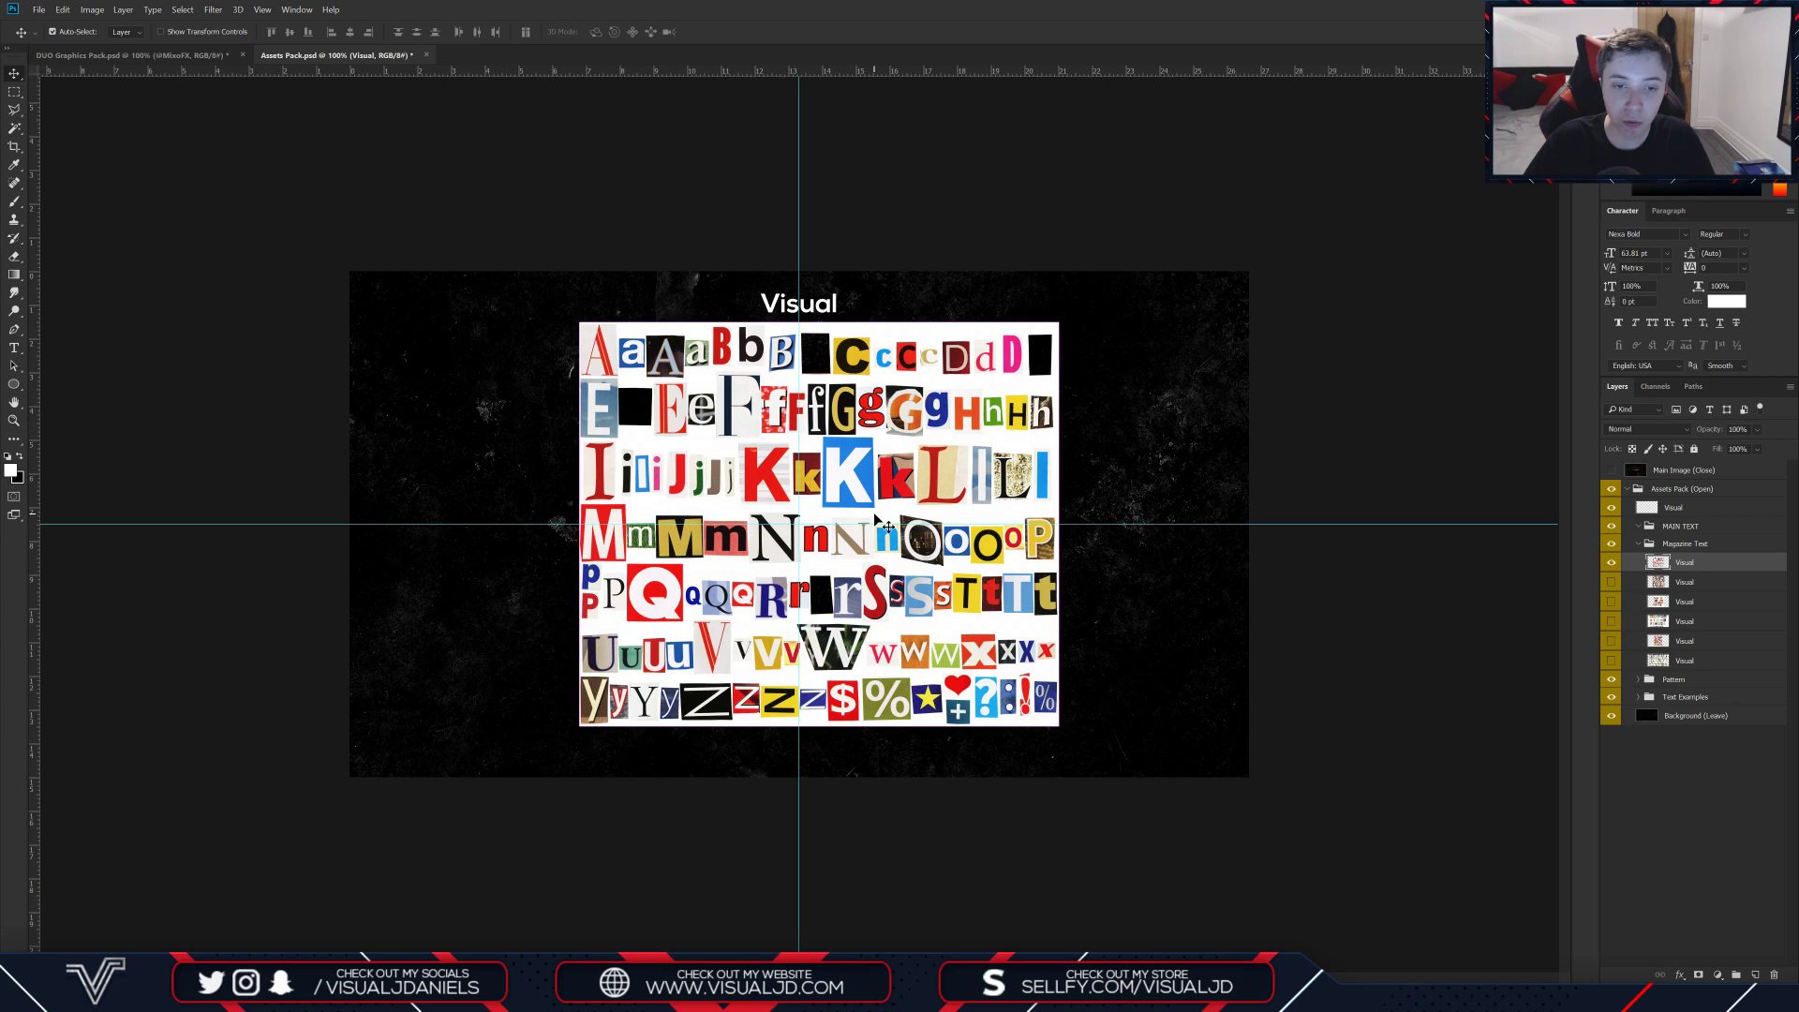
{"action": "key", "text": "ctrl"}
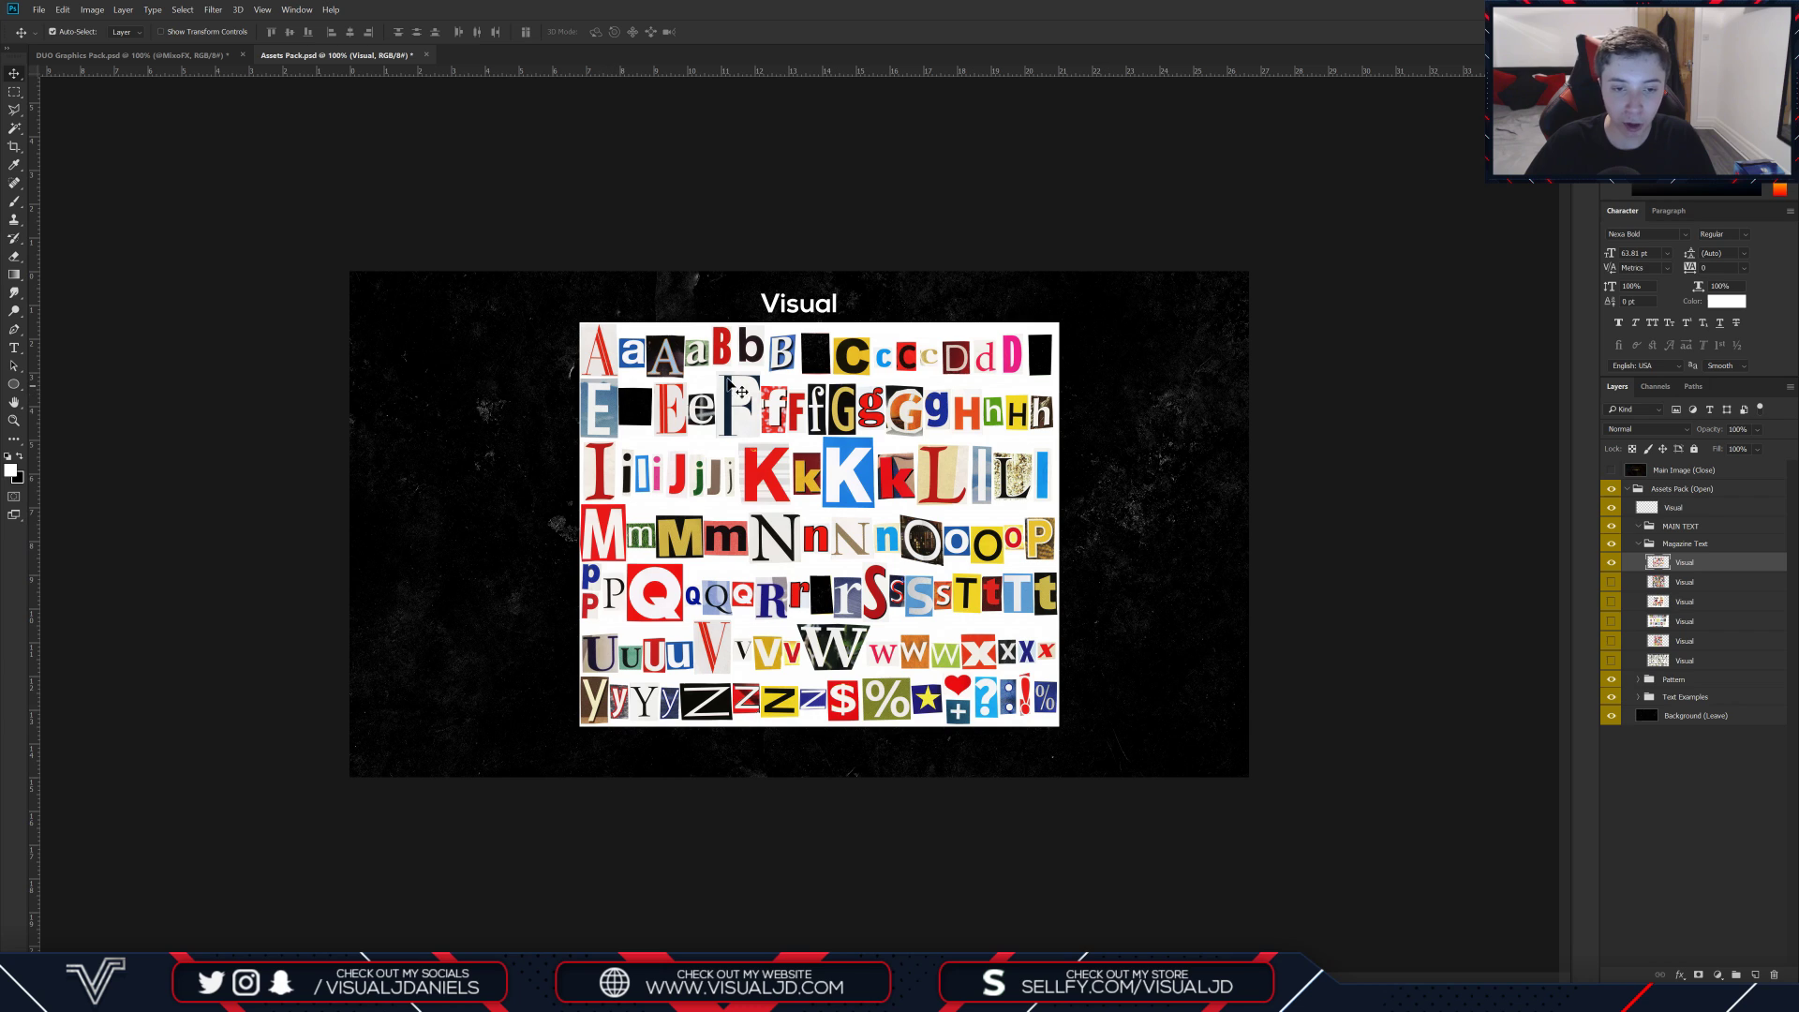
{"action": "key", "text": "ctrl"}
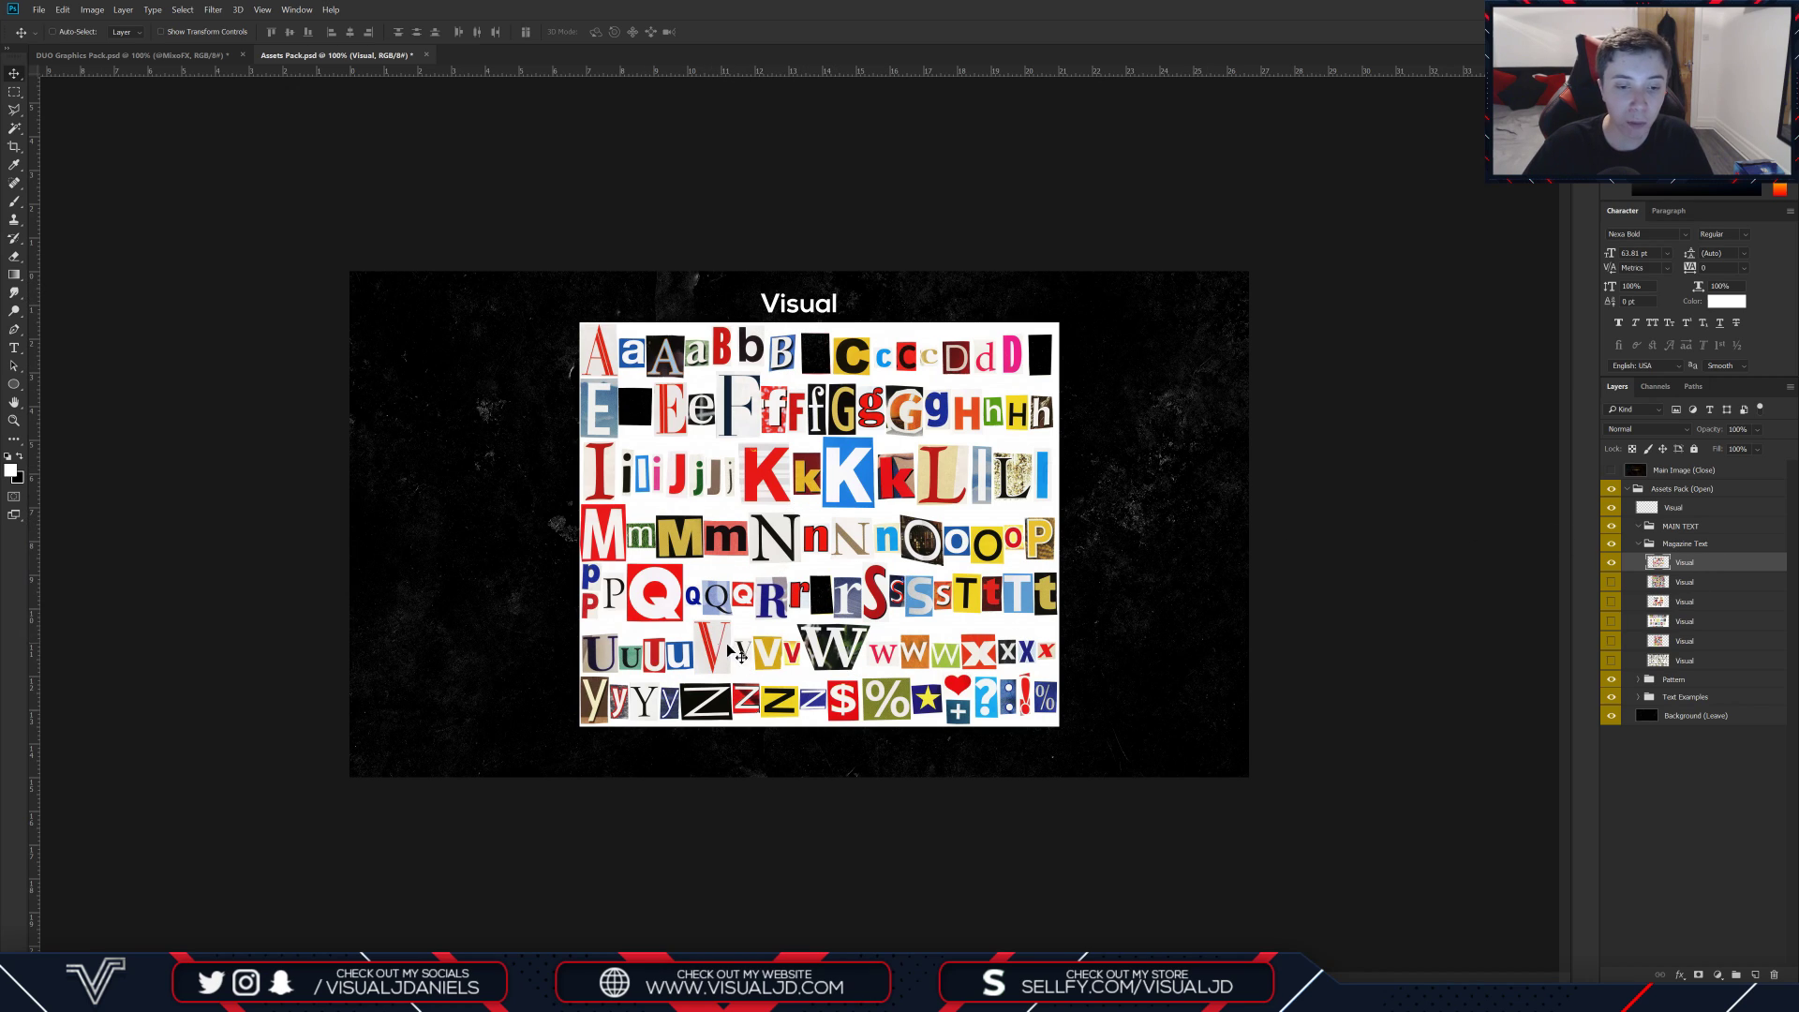
Step: Trace a closed Pen tool path around the edges of the large red V cut-out in the letter sheet
{"action": "key", "text": "ctrl+plus"}
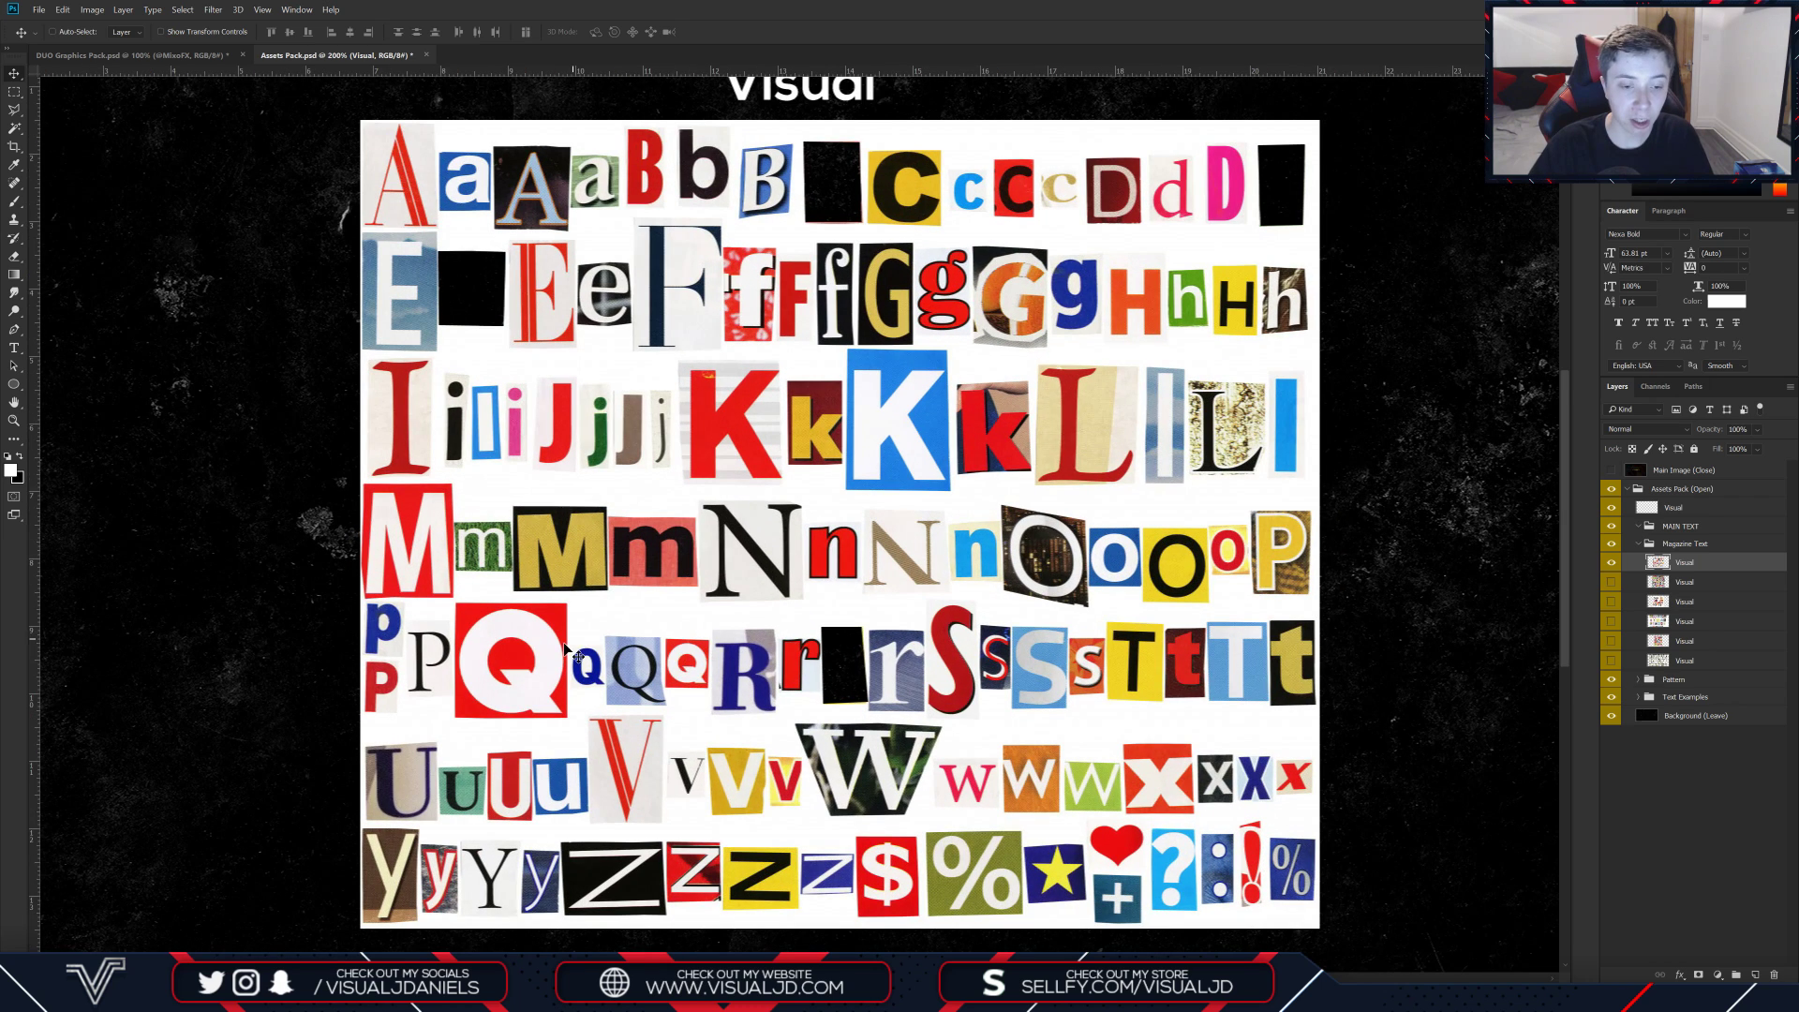
{"action": "scroll", "coordinate": [111, 400], "scroll_direction": "down", "scroll_amount": 2}
{"action": "key", "text": "p"}
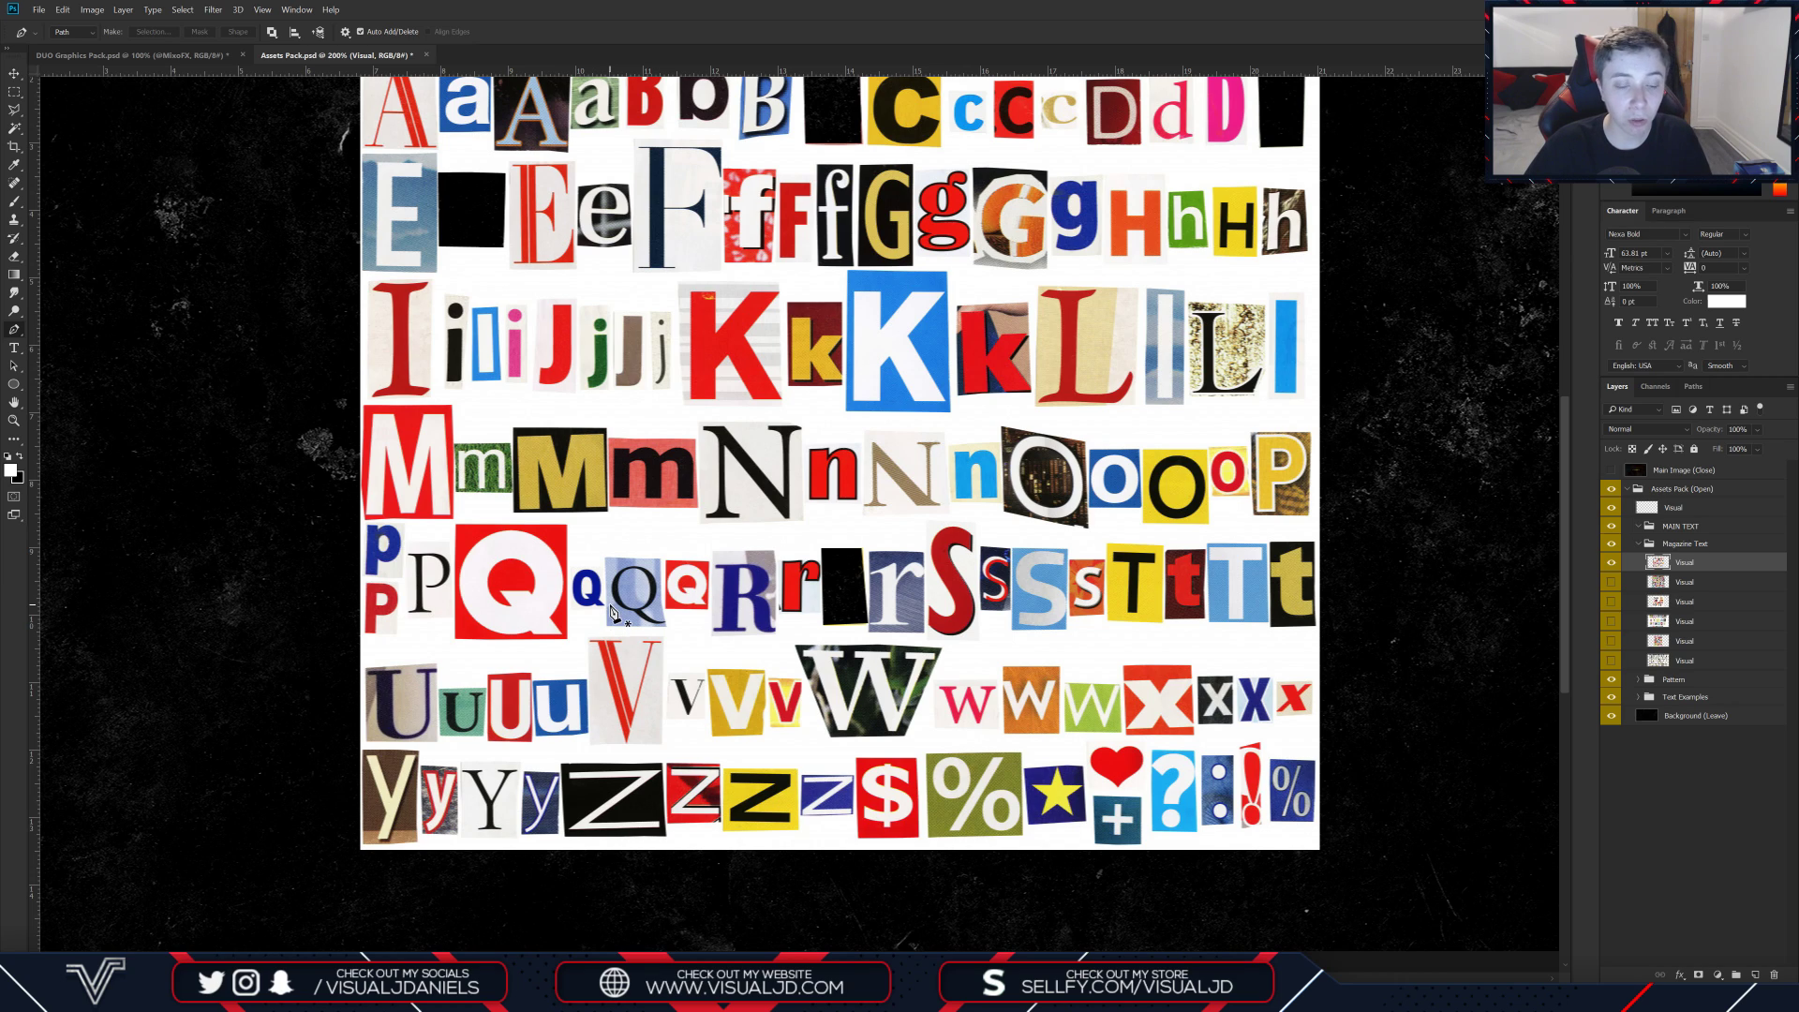
{"action": "scroll", "coordinate": [609, 611], "scroll_direction": "down", "scroll_amount": 1}
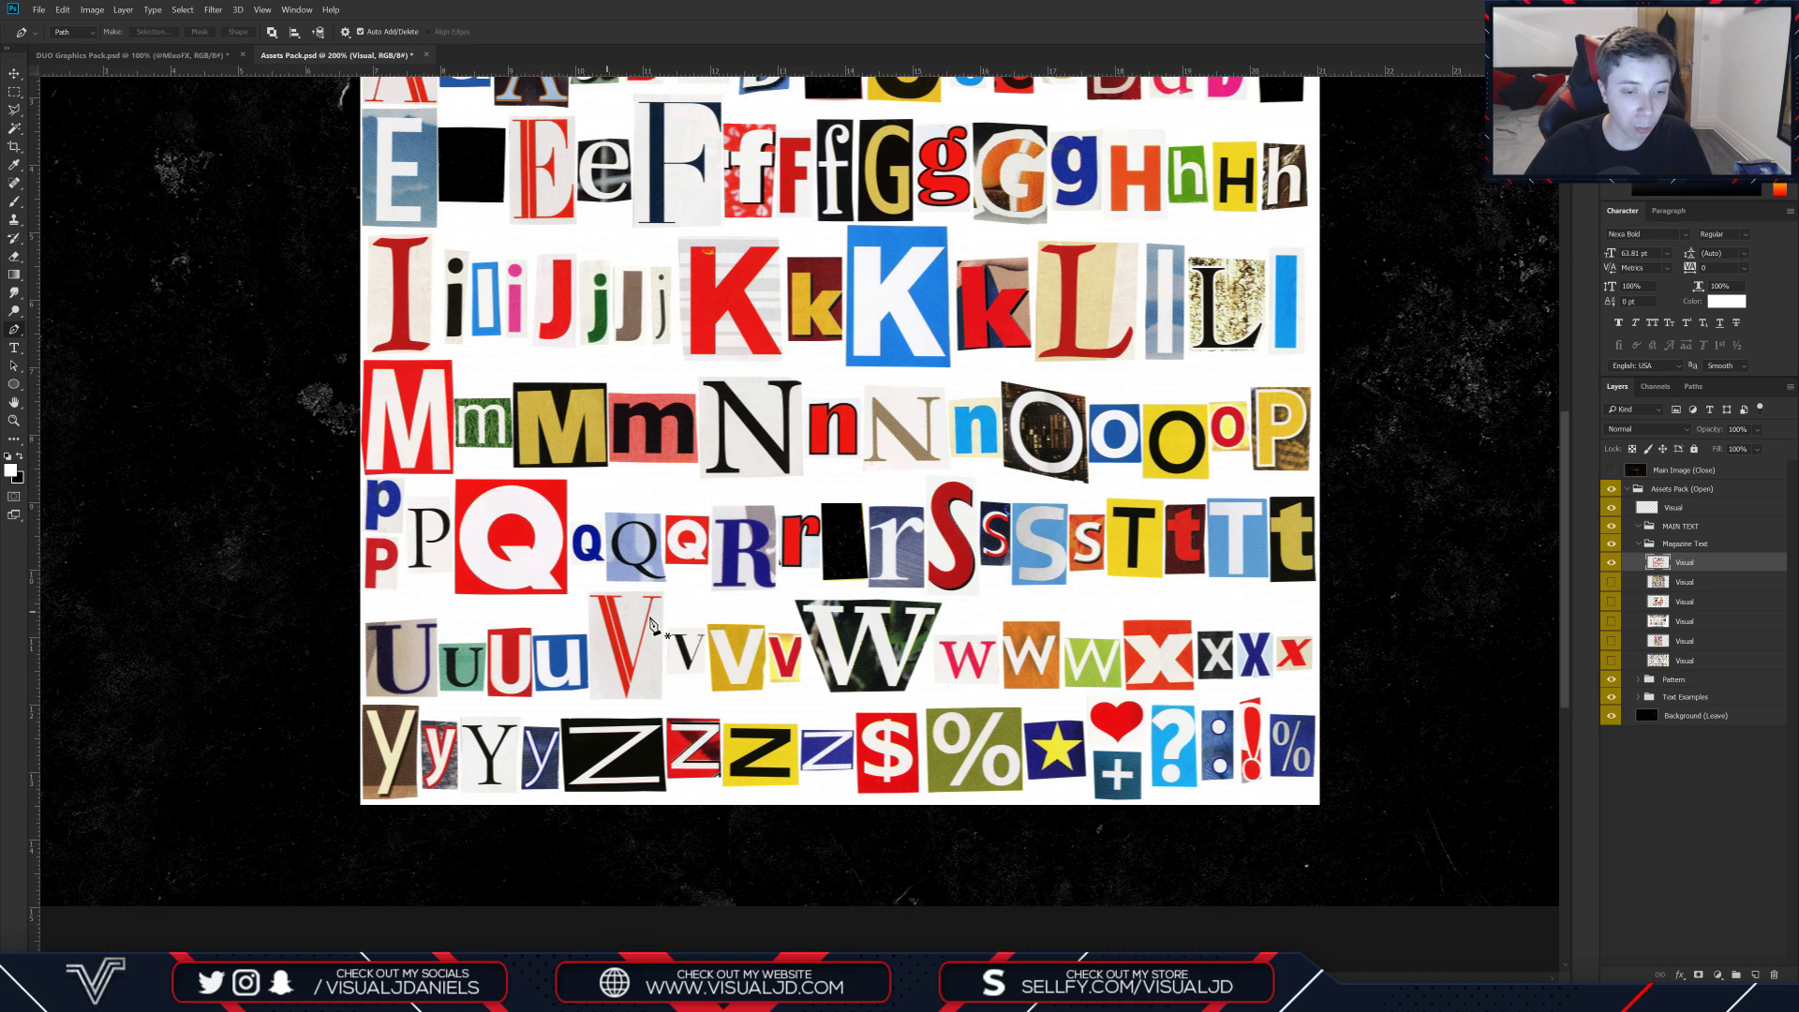
{"action": "left_click", "coordinate": [1611, 564]}
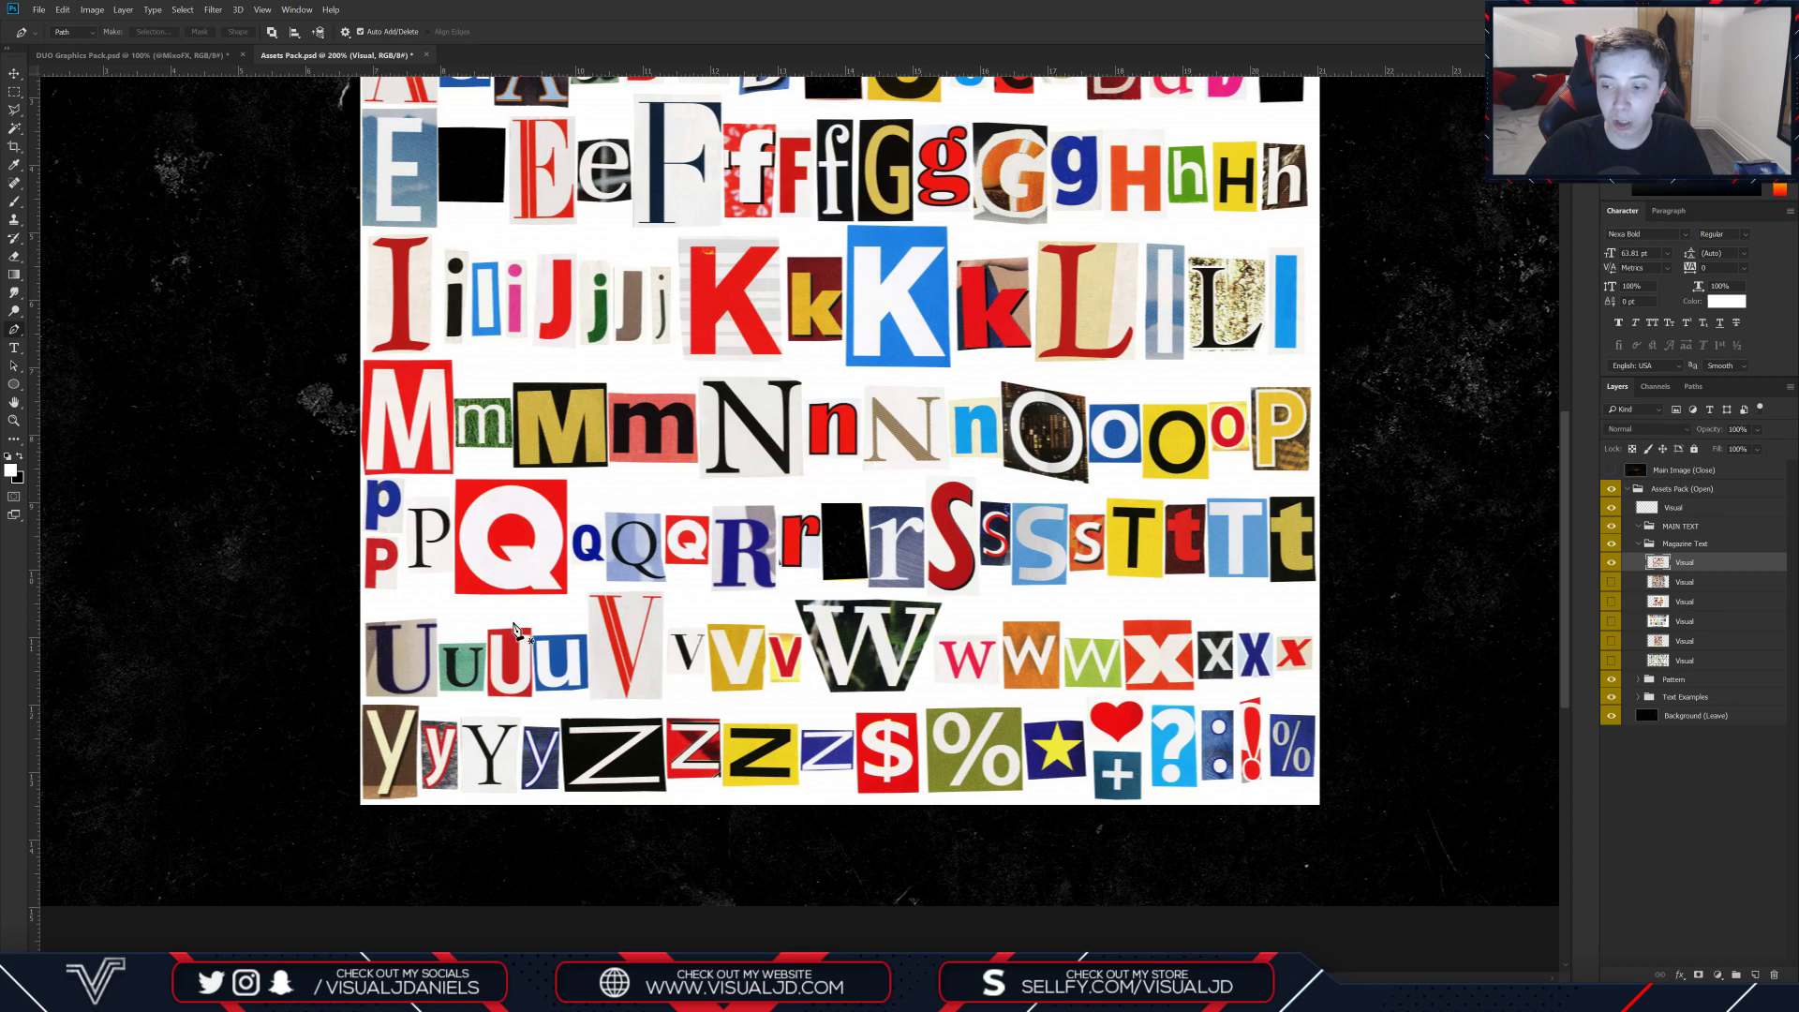
{"action": "right_click", "coordinate": [11, 335]}
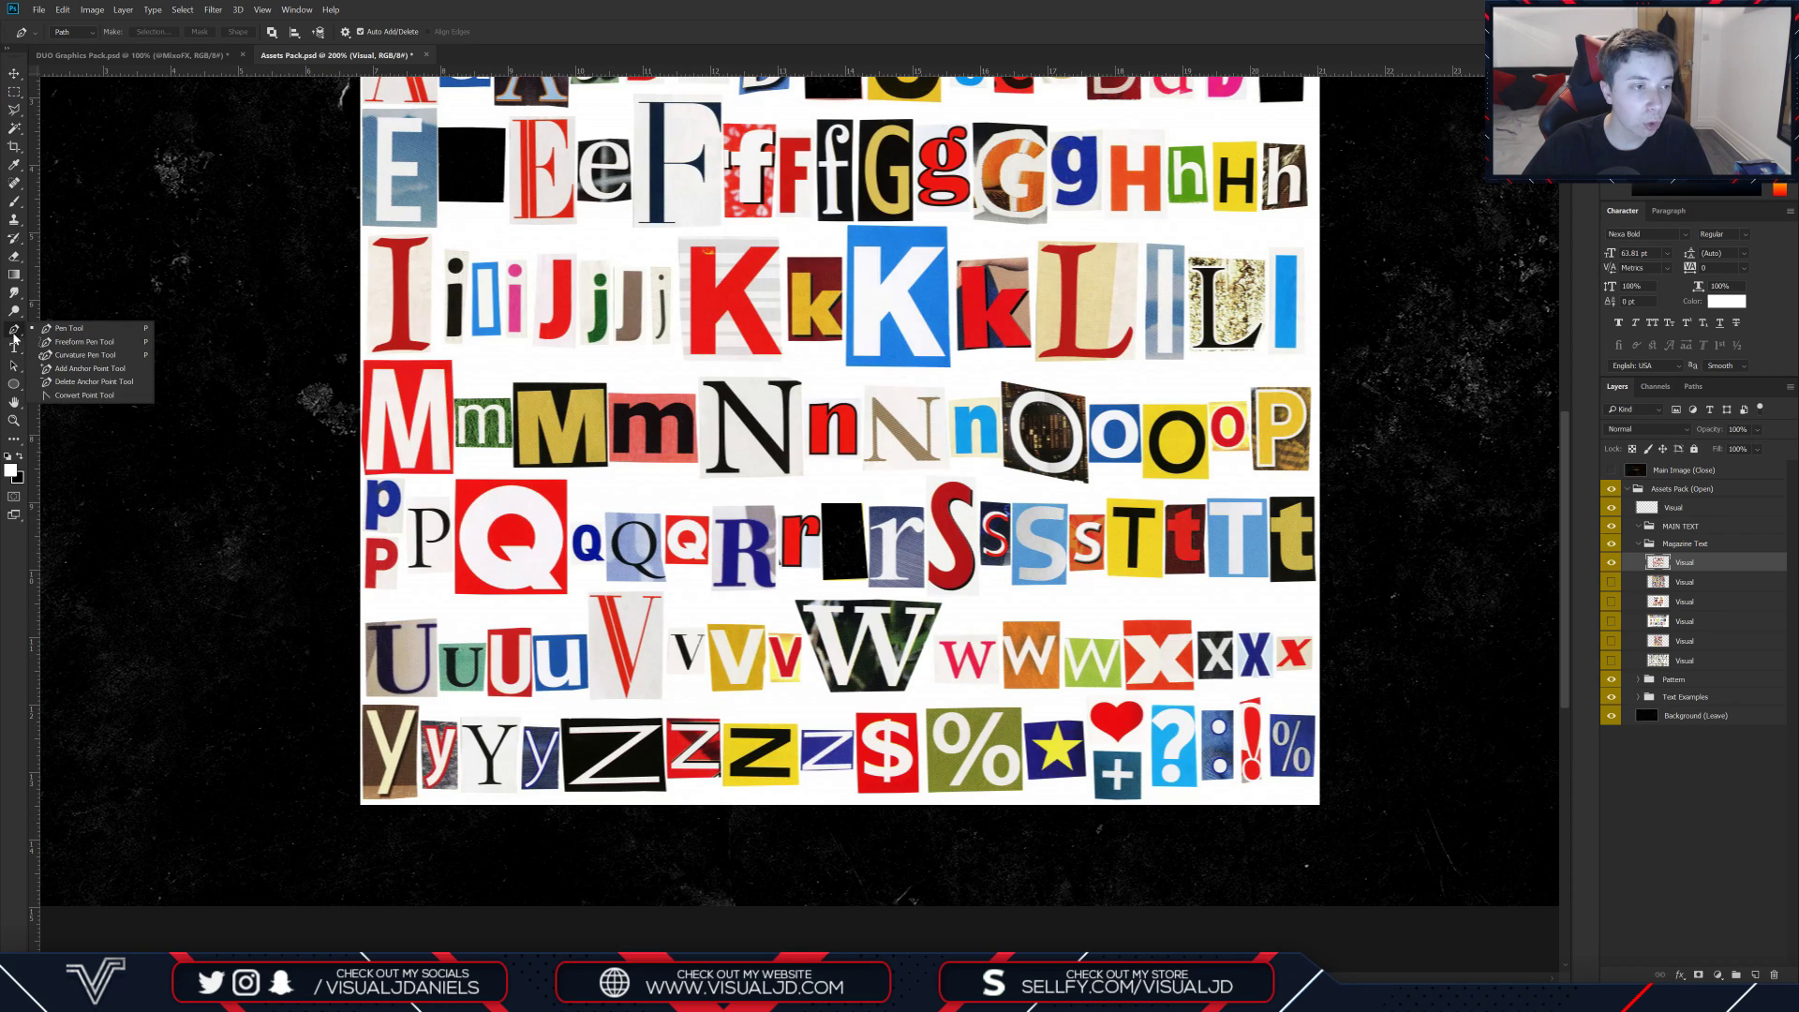
{"action": "left_click", "coordinate": [65, 328]}
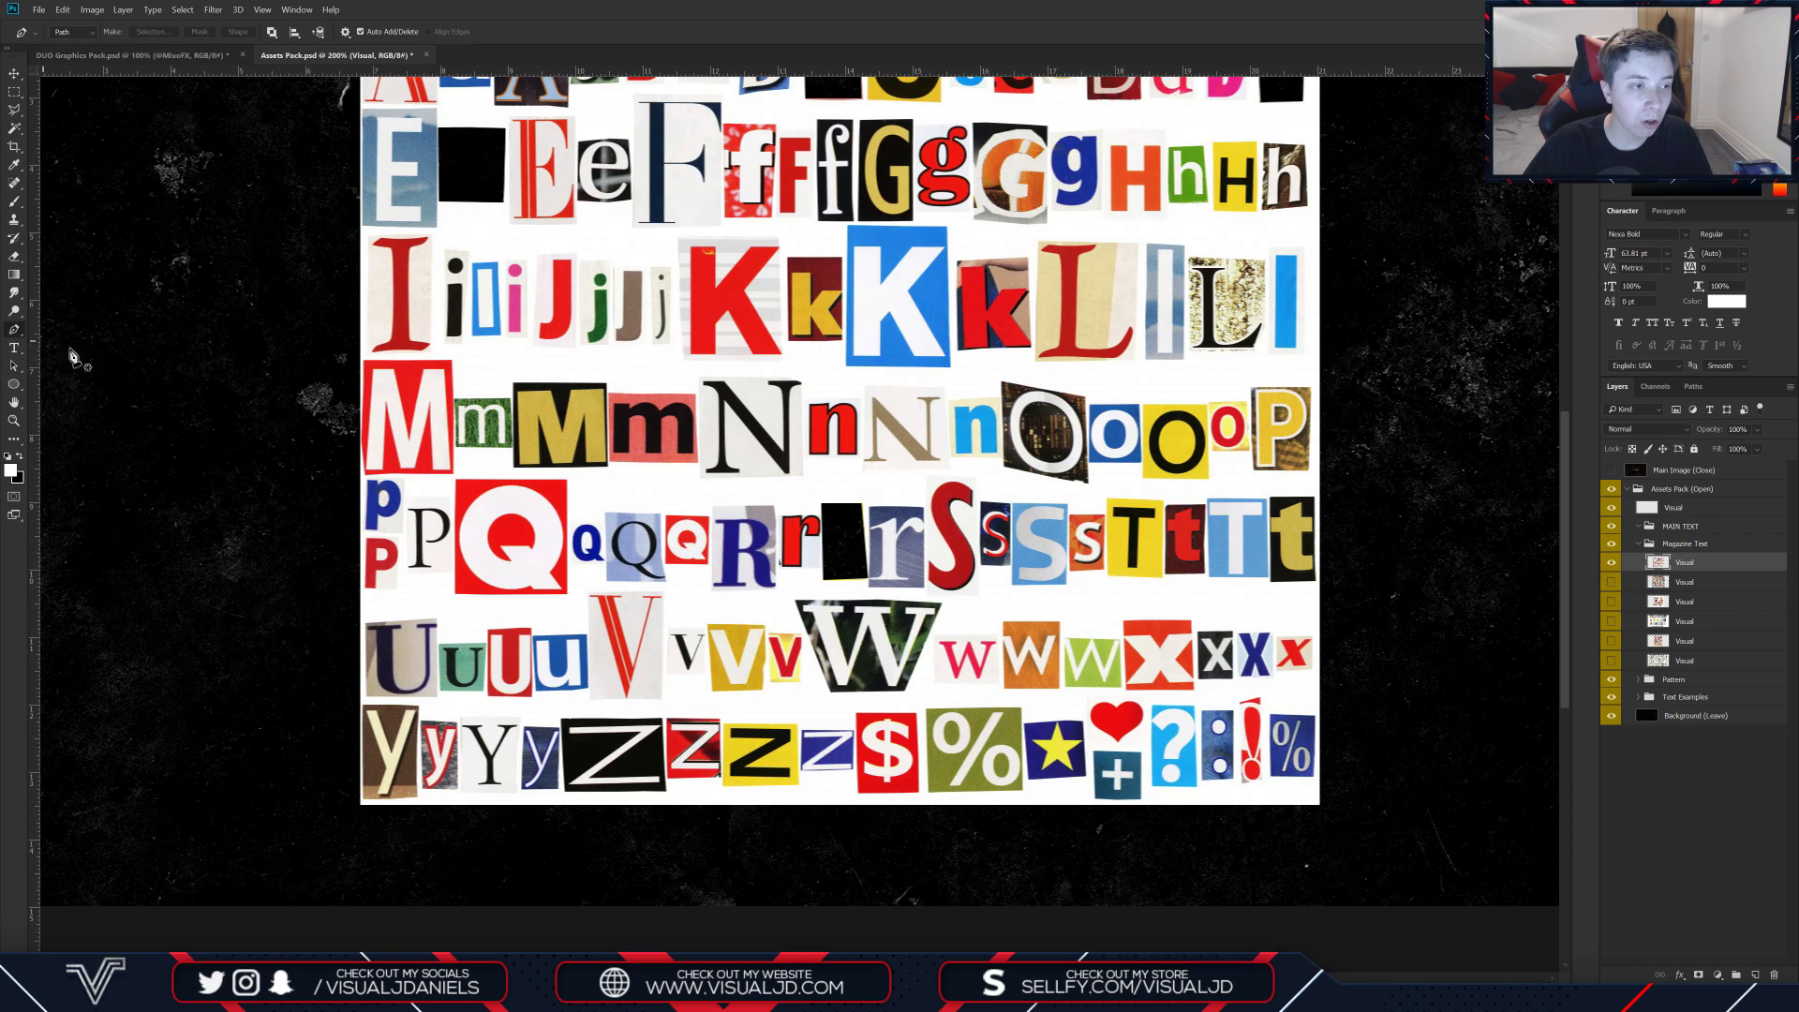
{"action": "left_click", "coordinate": [588, 593]}
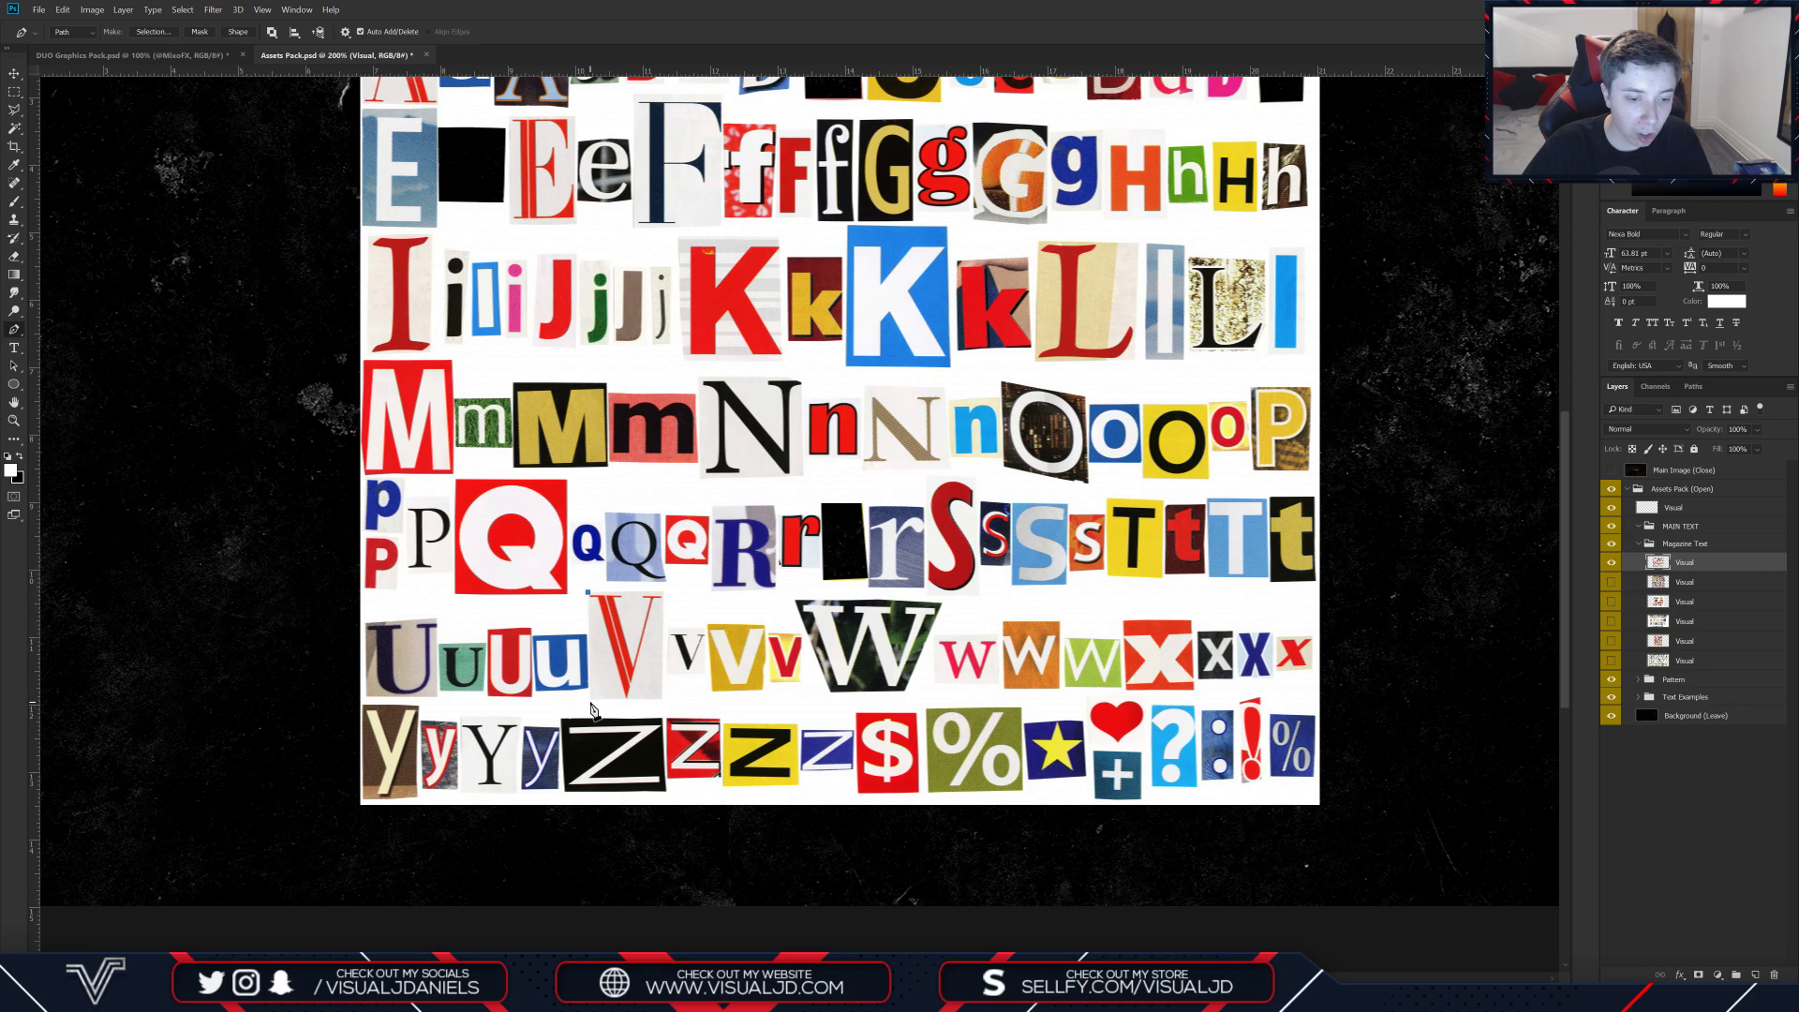
{"action": "left_click", "coordinate": [590, 695]}
{"action": "left_click", "coordinate": [609, 699]}
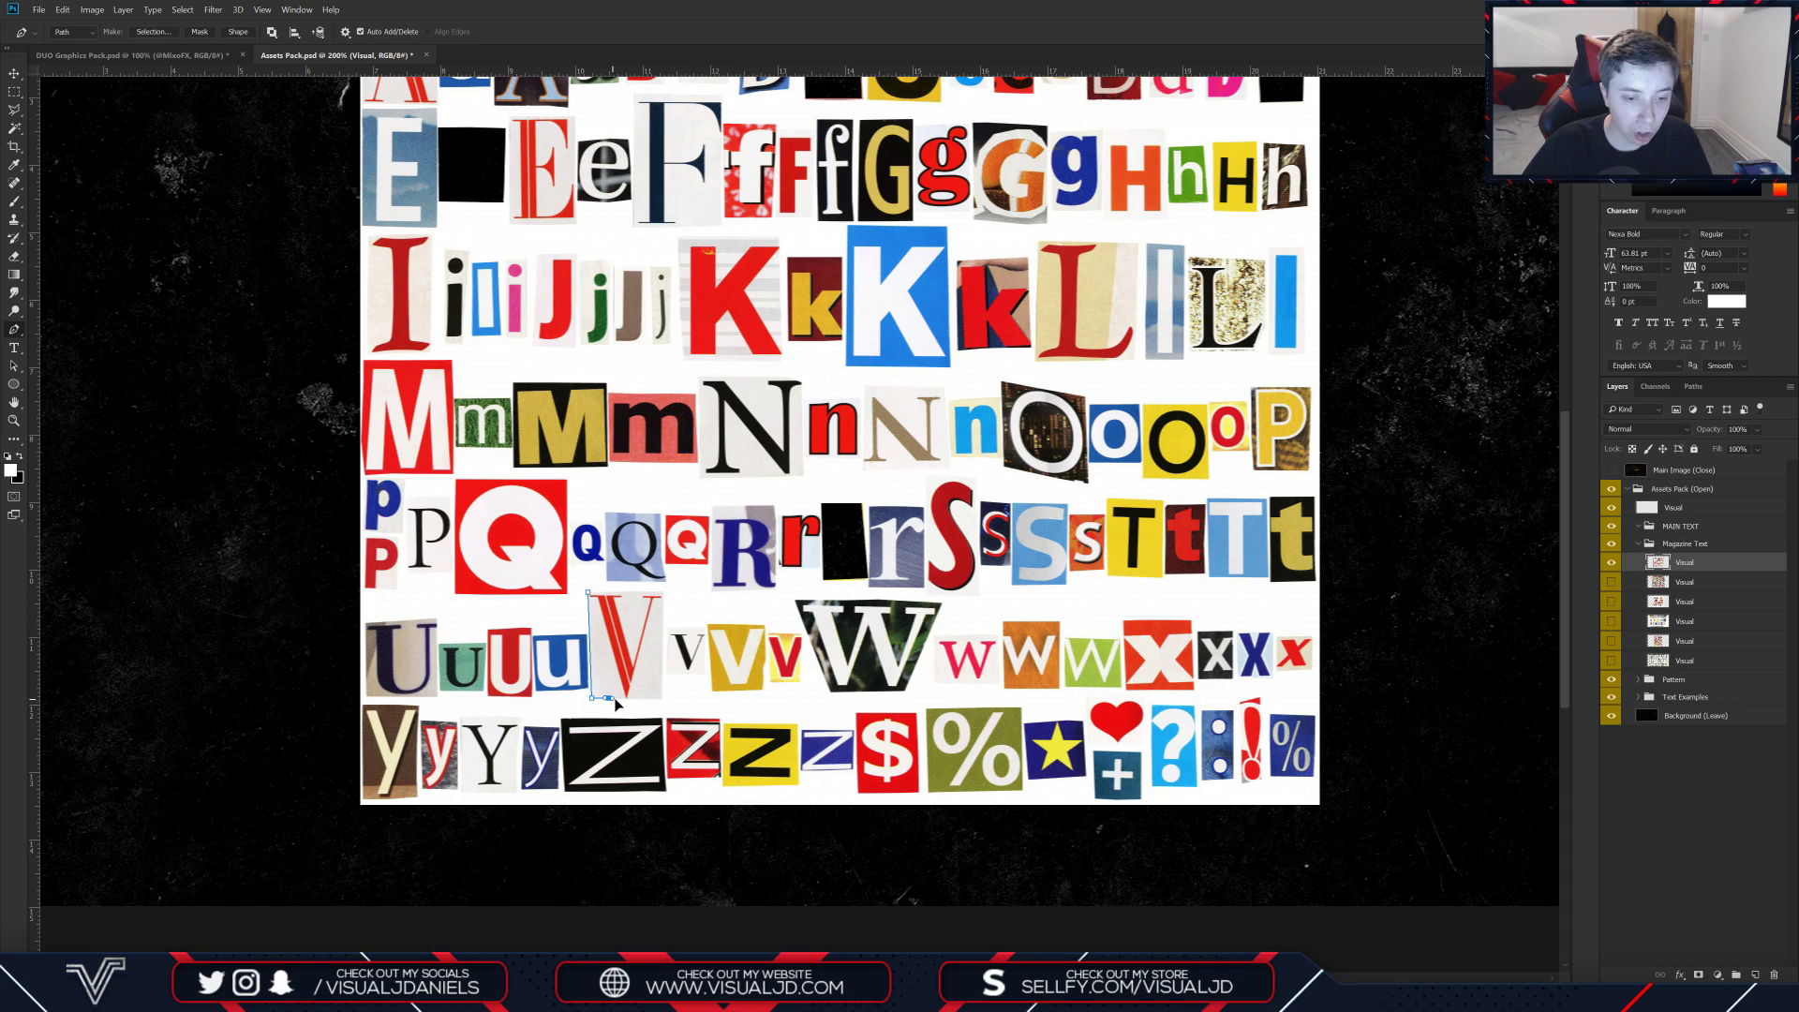
{"action": "left_click", "coordinate": [635, 699]}
{"action": "left_click", "coordinate": [660, 698]}
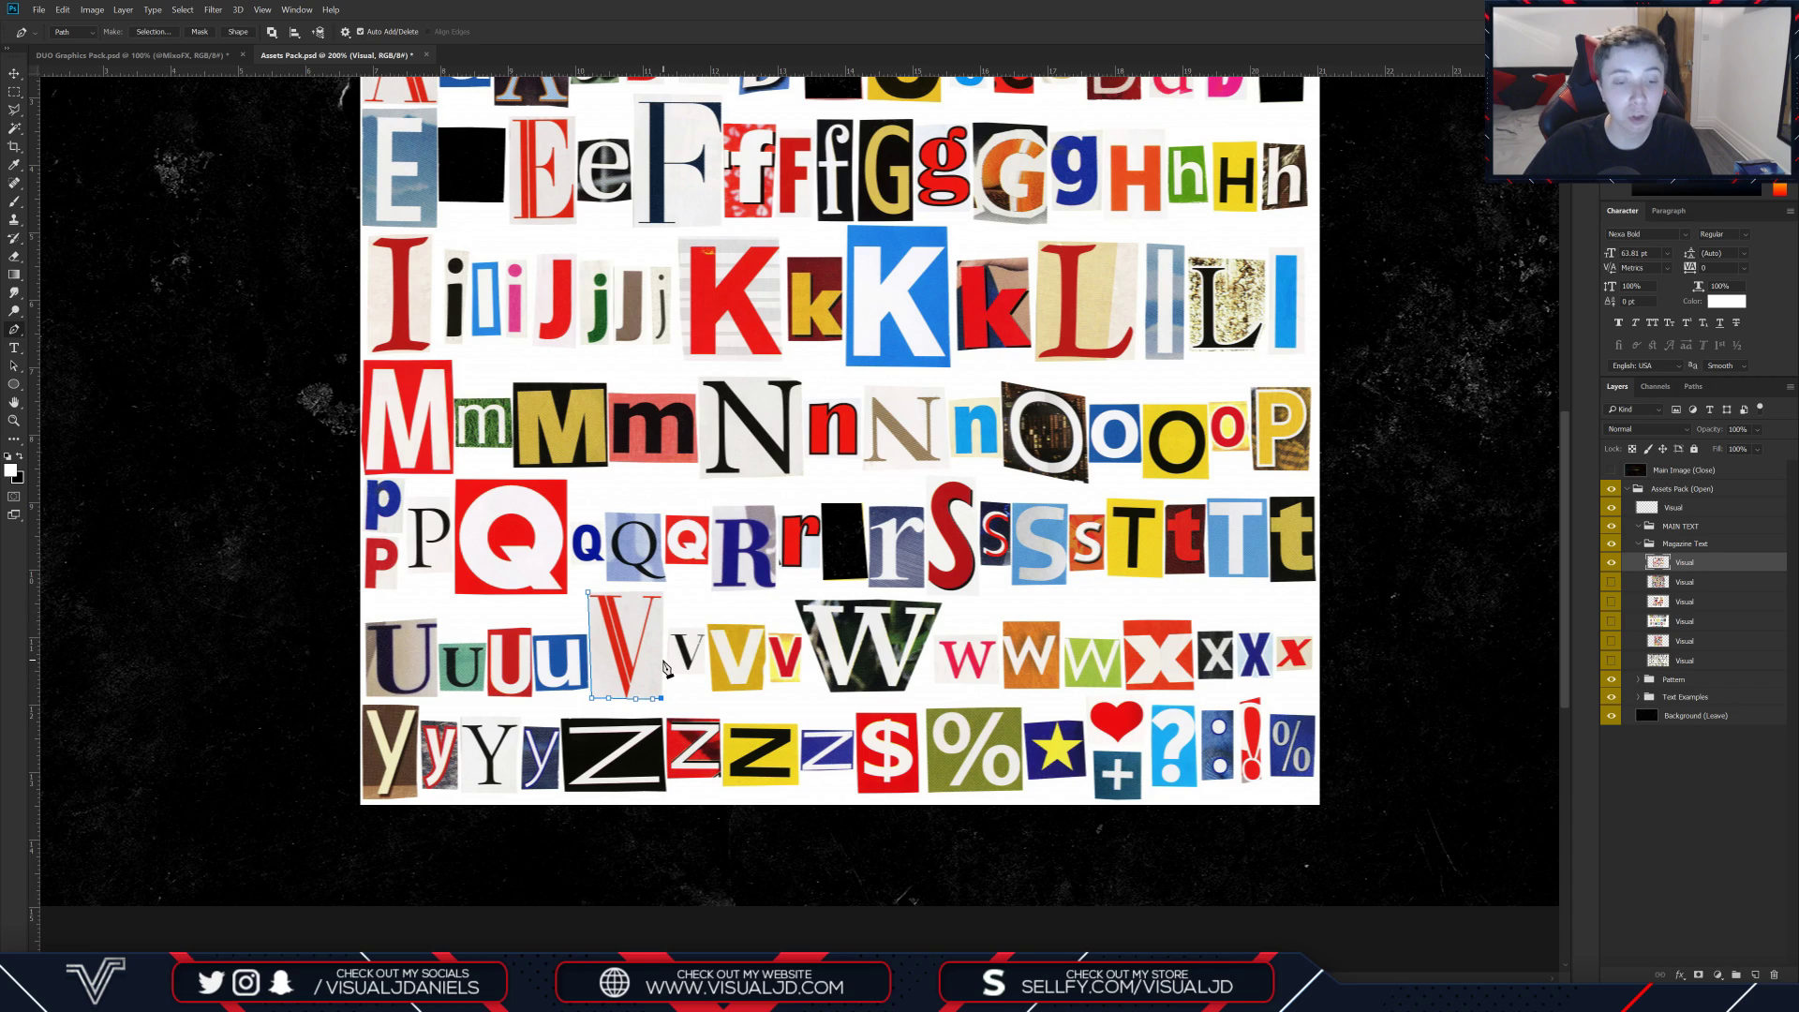
{"action": "left_click_drag", "start_coordinate": [662, 656], "coordinate": [616, 647]}
{"action": "key", "text": "ctrl+z"}
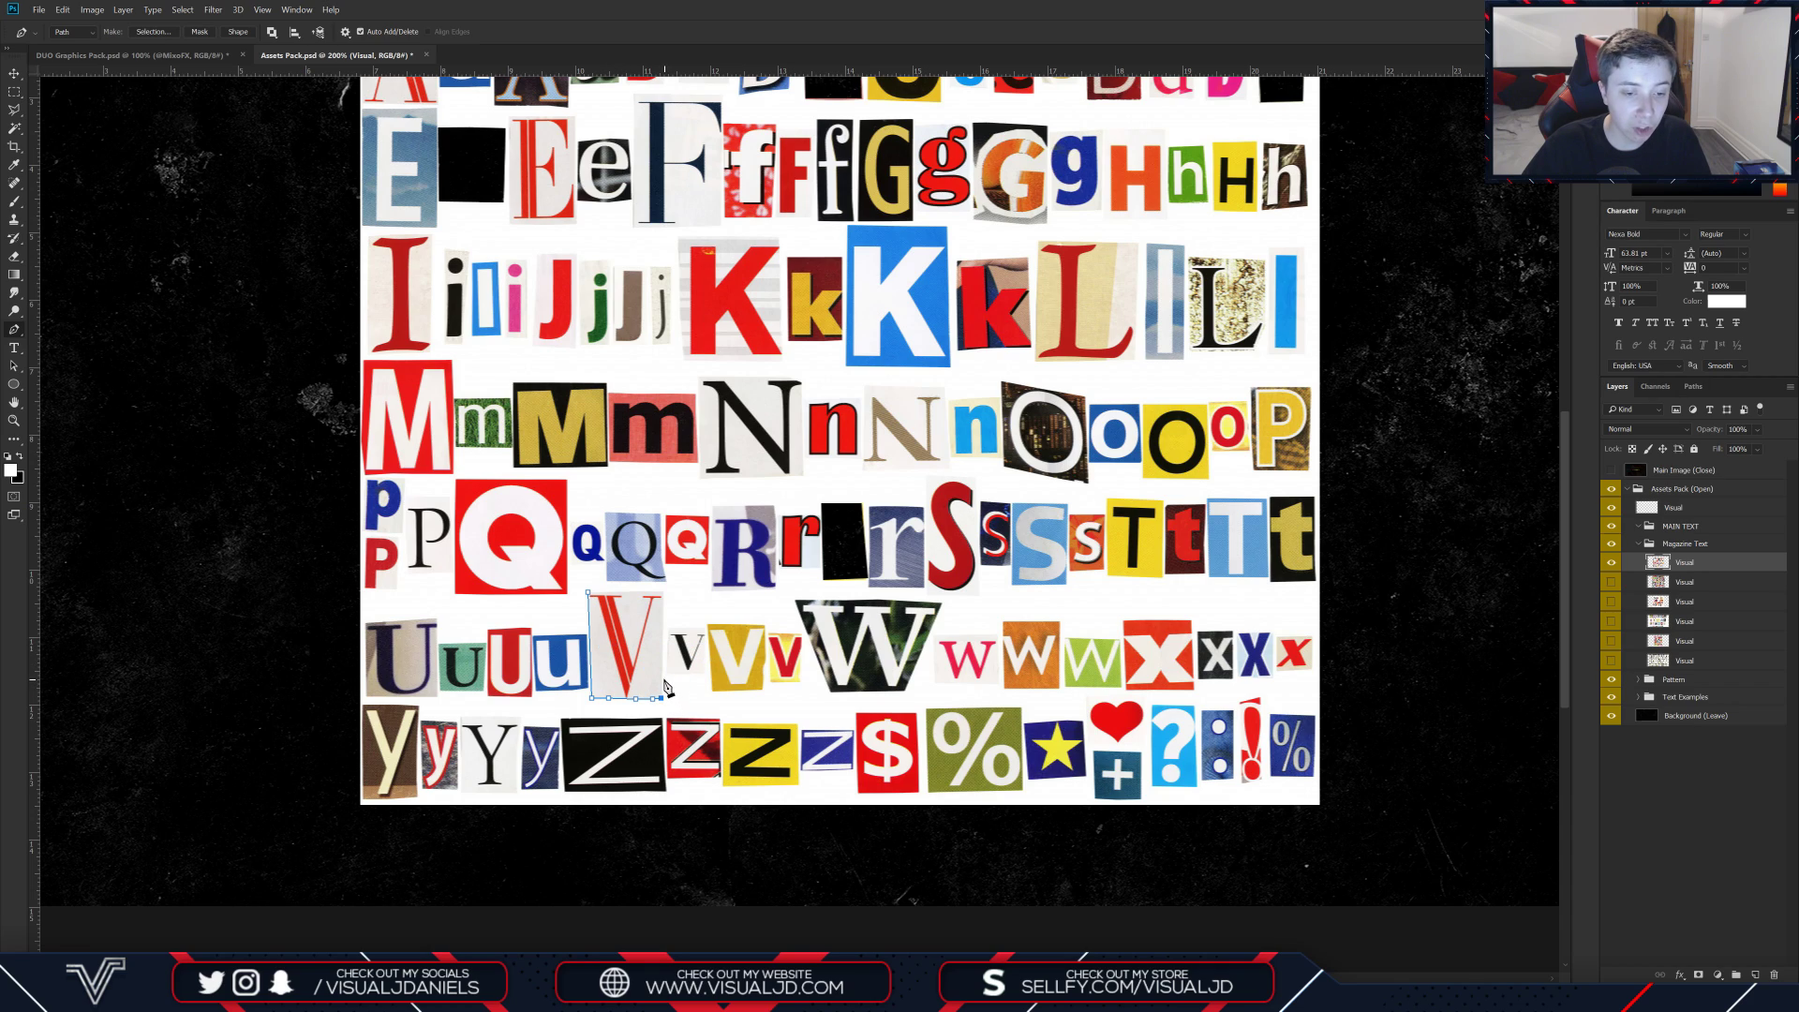
{"action": "left_click", "coordinate": [662, 647]}
{"action": "left_click", "coordinate": [664, 592]}
{"action": "left_click", "coordinate": [588, 592]}
Step: Convert the path around the red V into a new anti-aliased selection
{"action": "right_click", "coordinate": [630, 619]}
{"action": "left_click", "coordinate": [676, 677]}
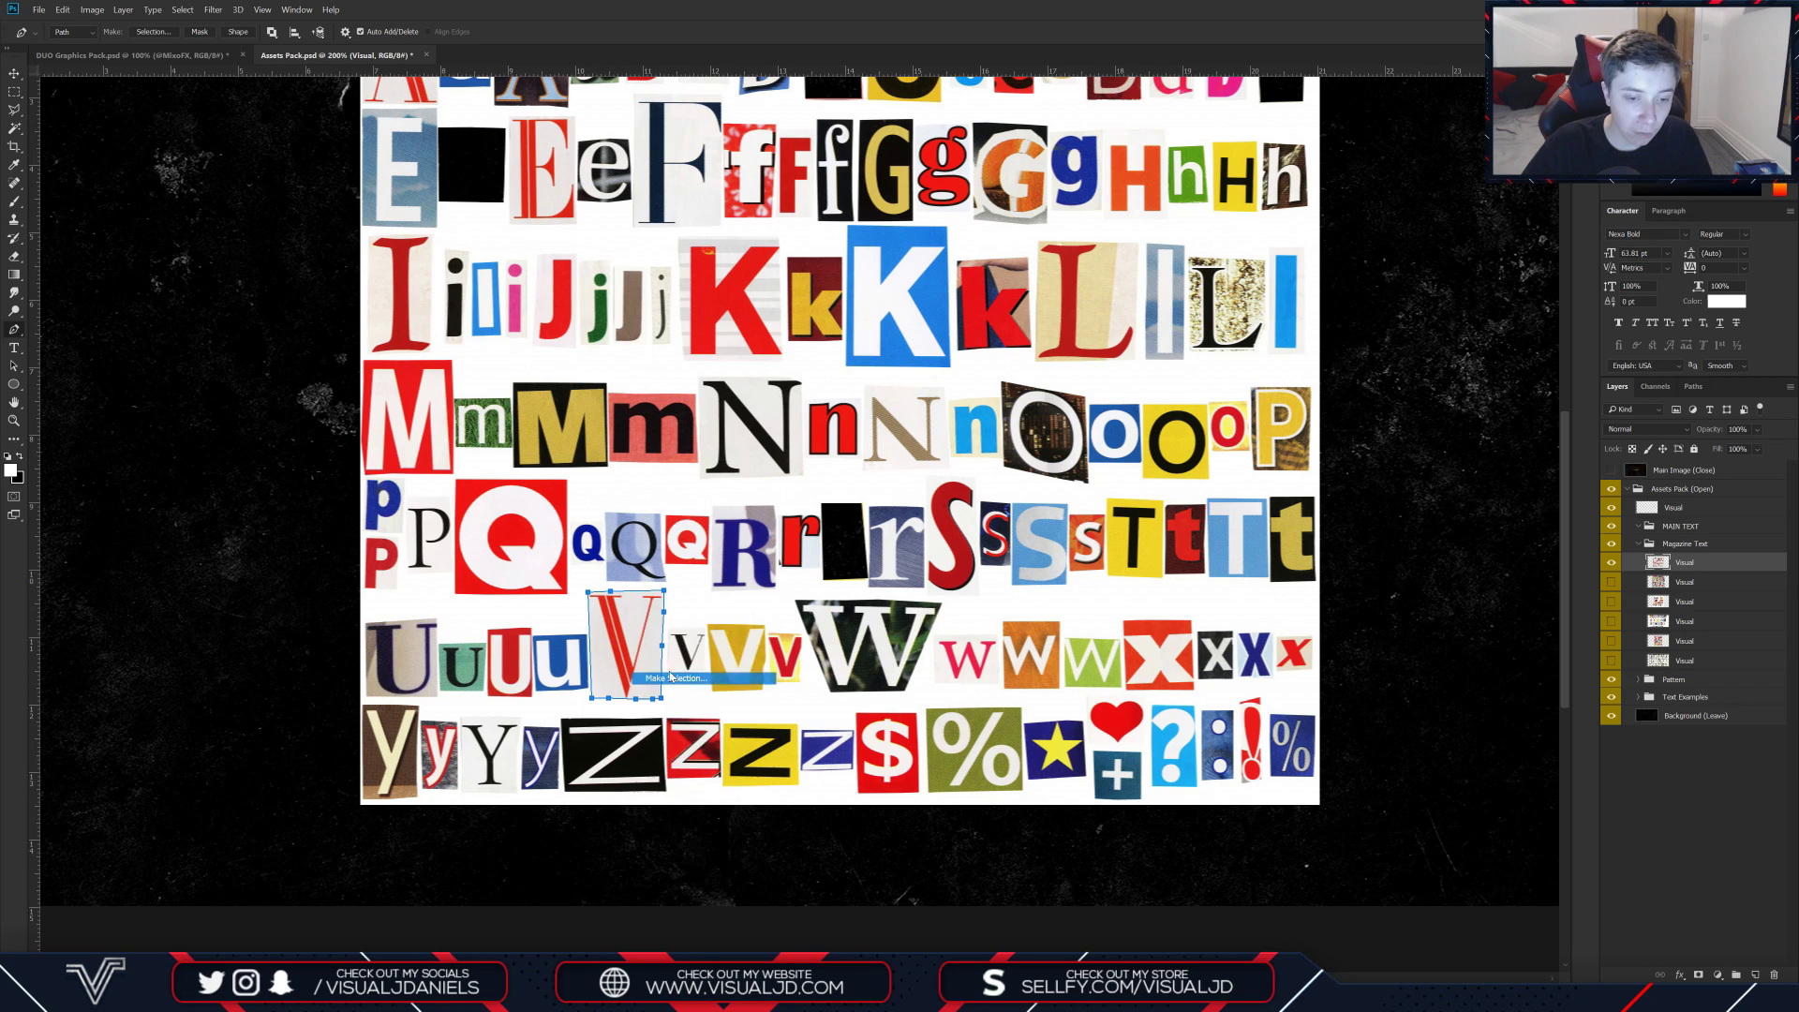
{"action": "key", "text": "Return"}
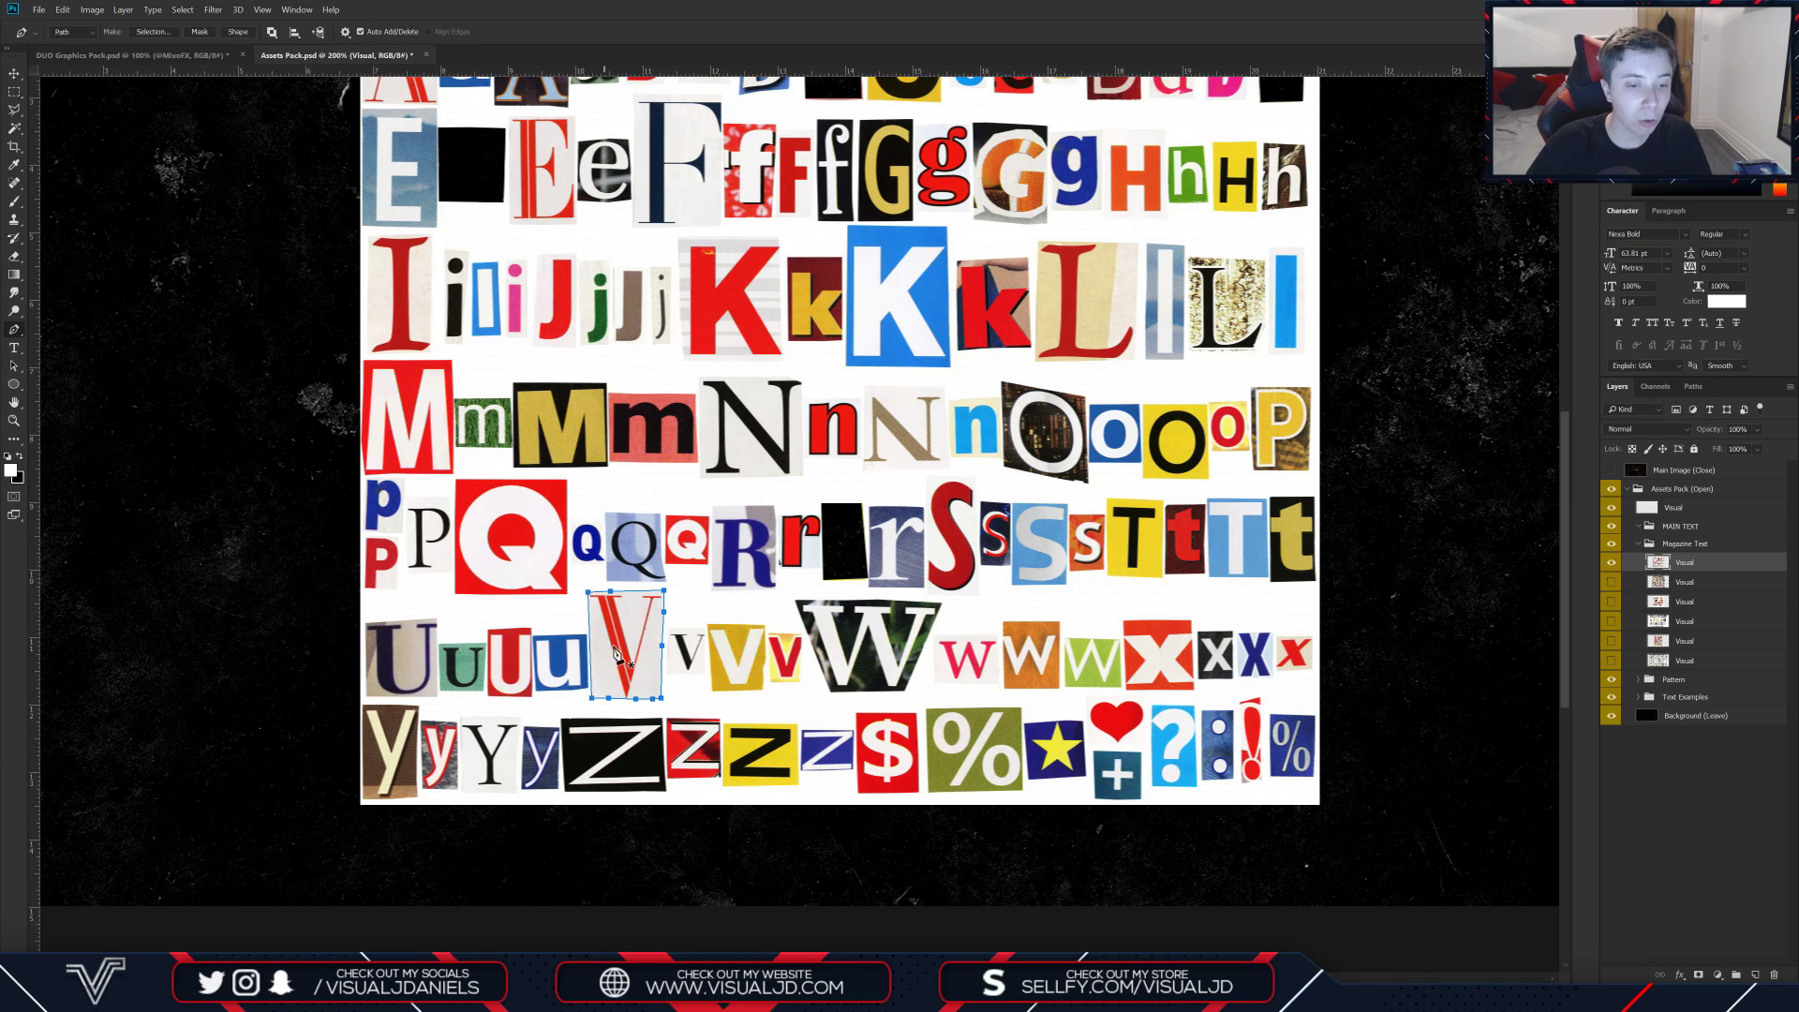
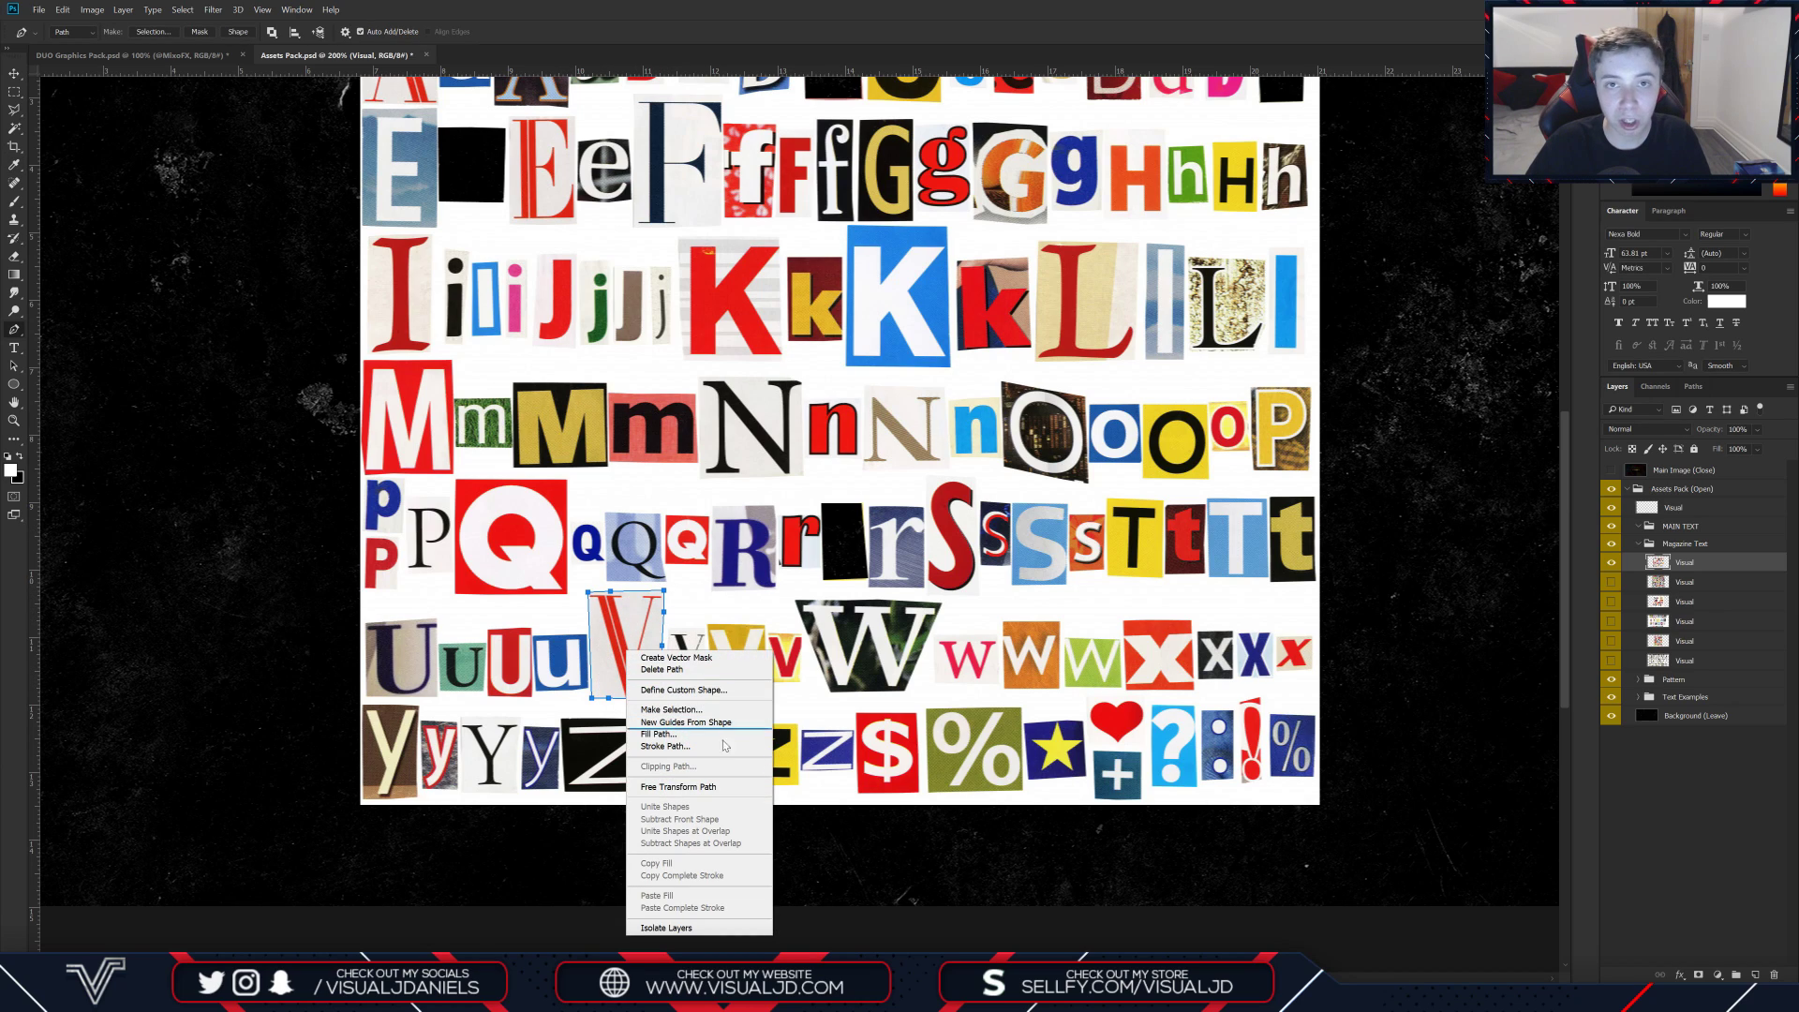
{"action": "right_click", "coordinate": [634, 614]}
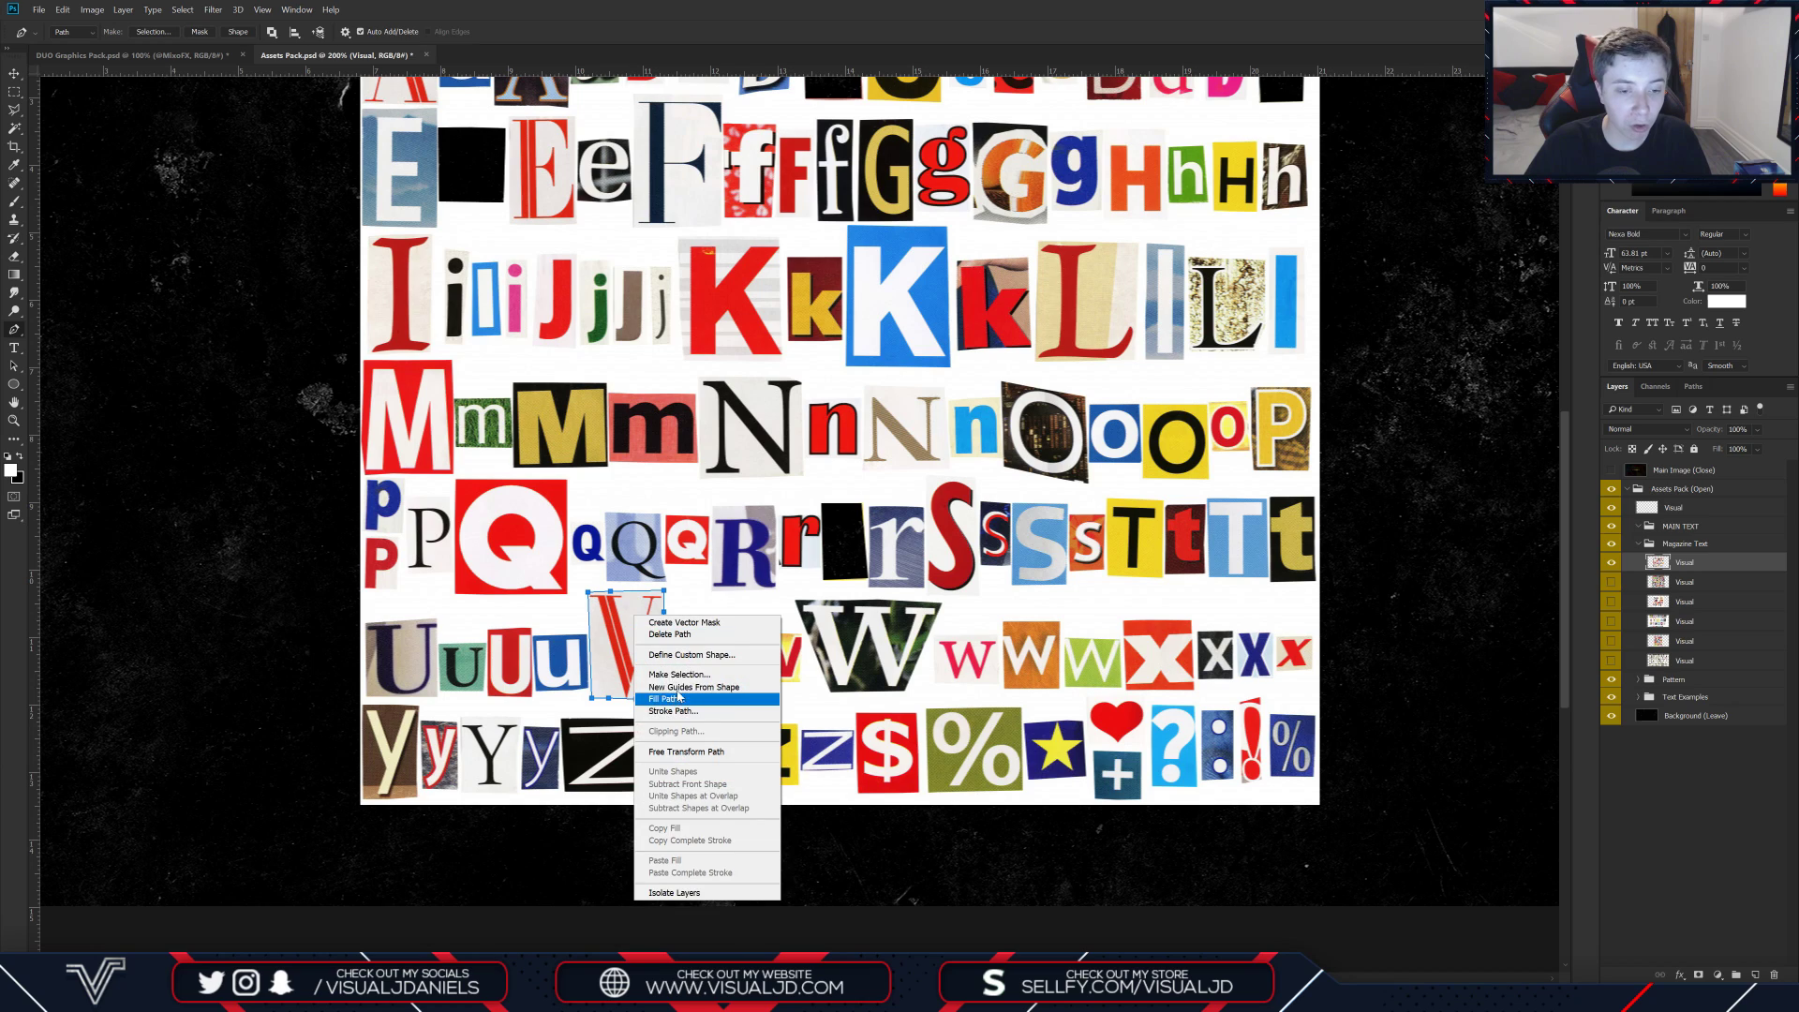
{"action": "left_click", "coordinate": [676, 675]}
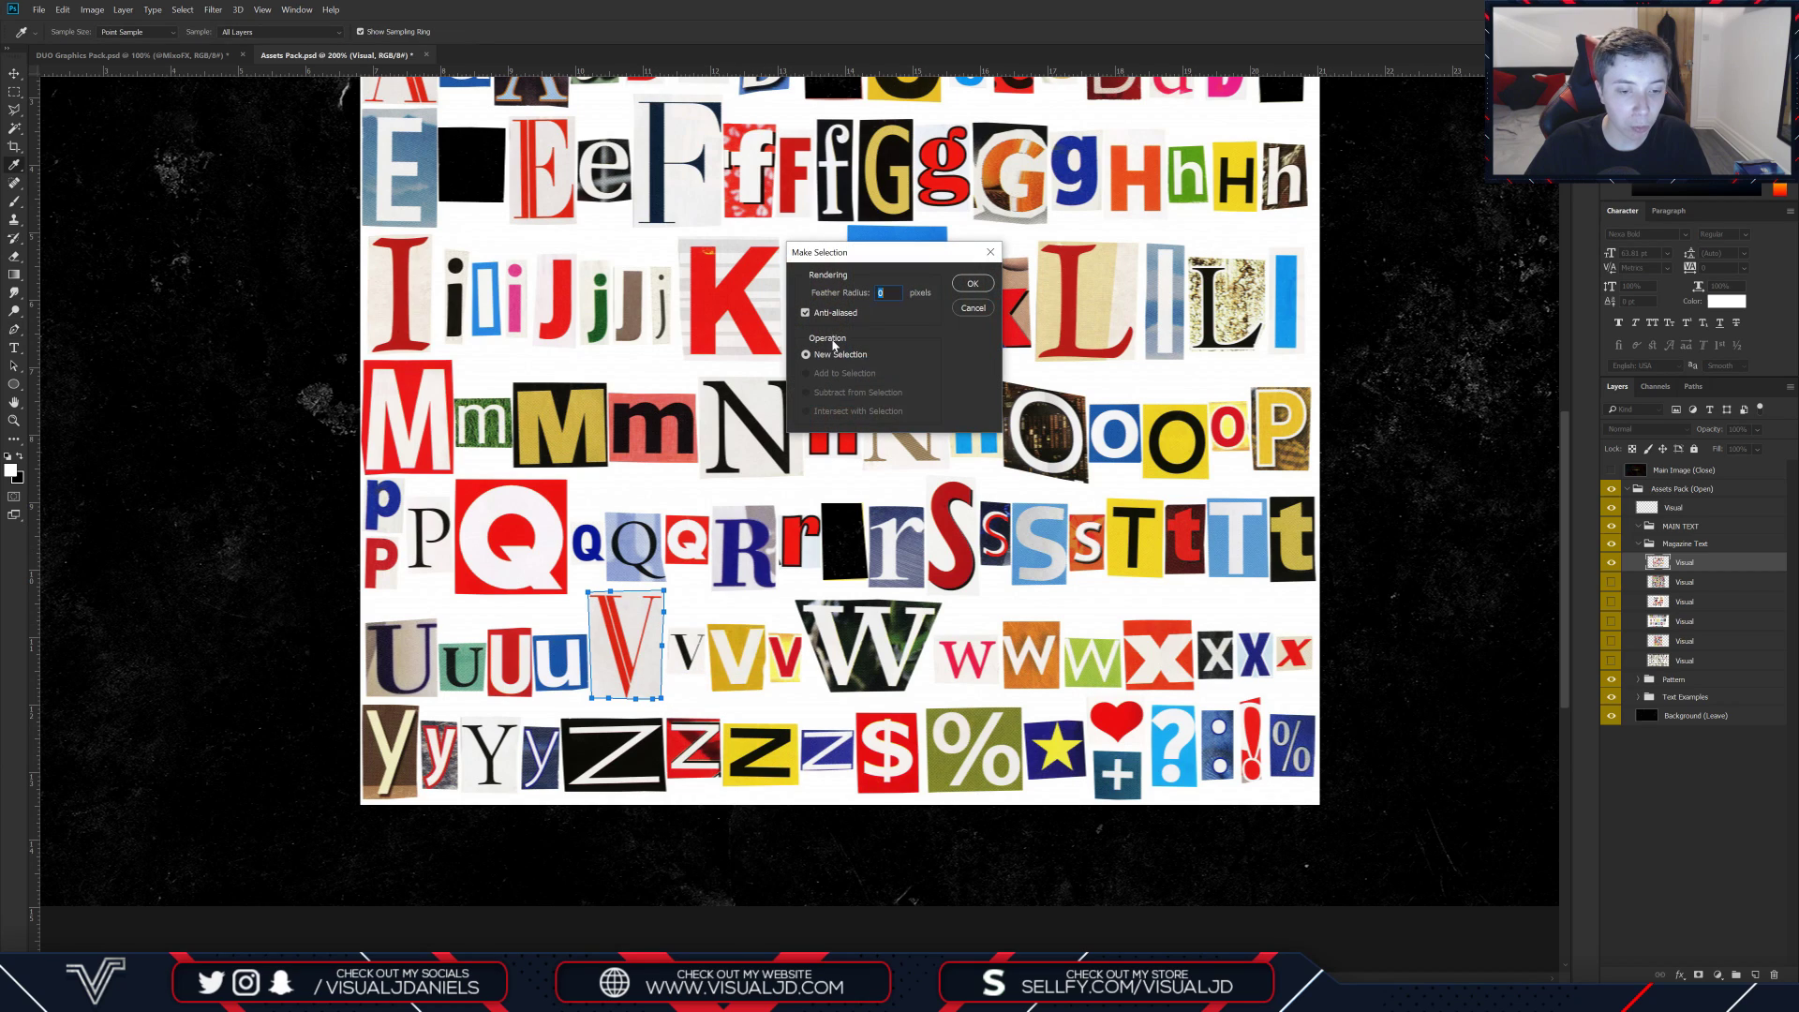
{"action": "left_click", "coordinate": [970, 284]}
Step: Copy the selected red V cut-out from the letter sheet onto its own layer
{"action": "key", "text": "m"}
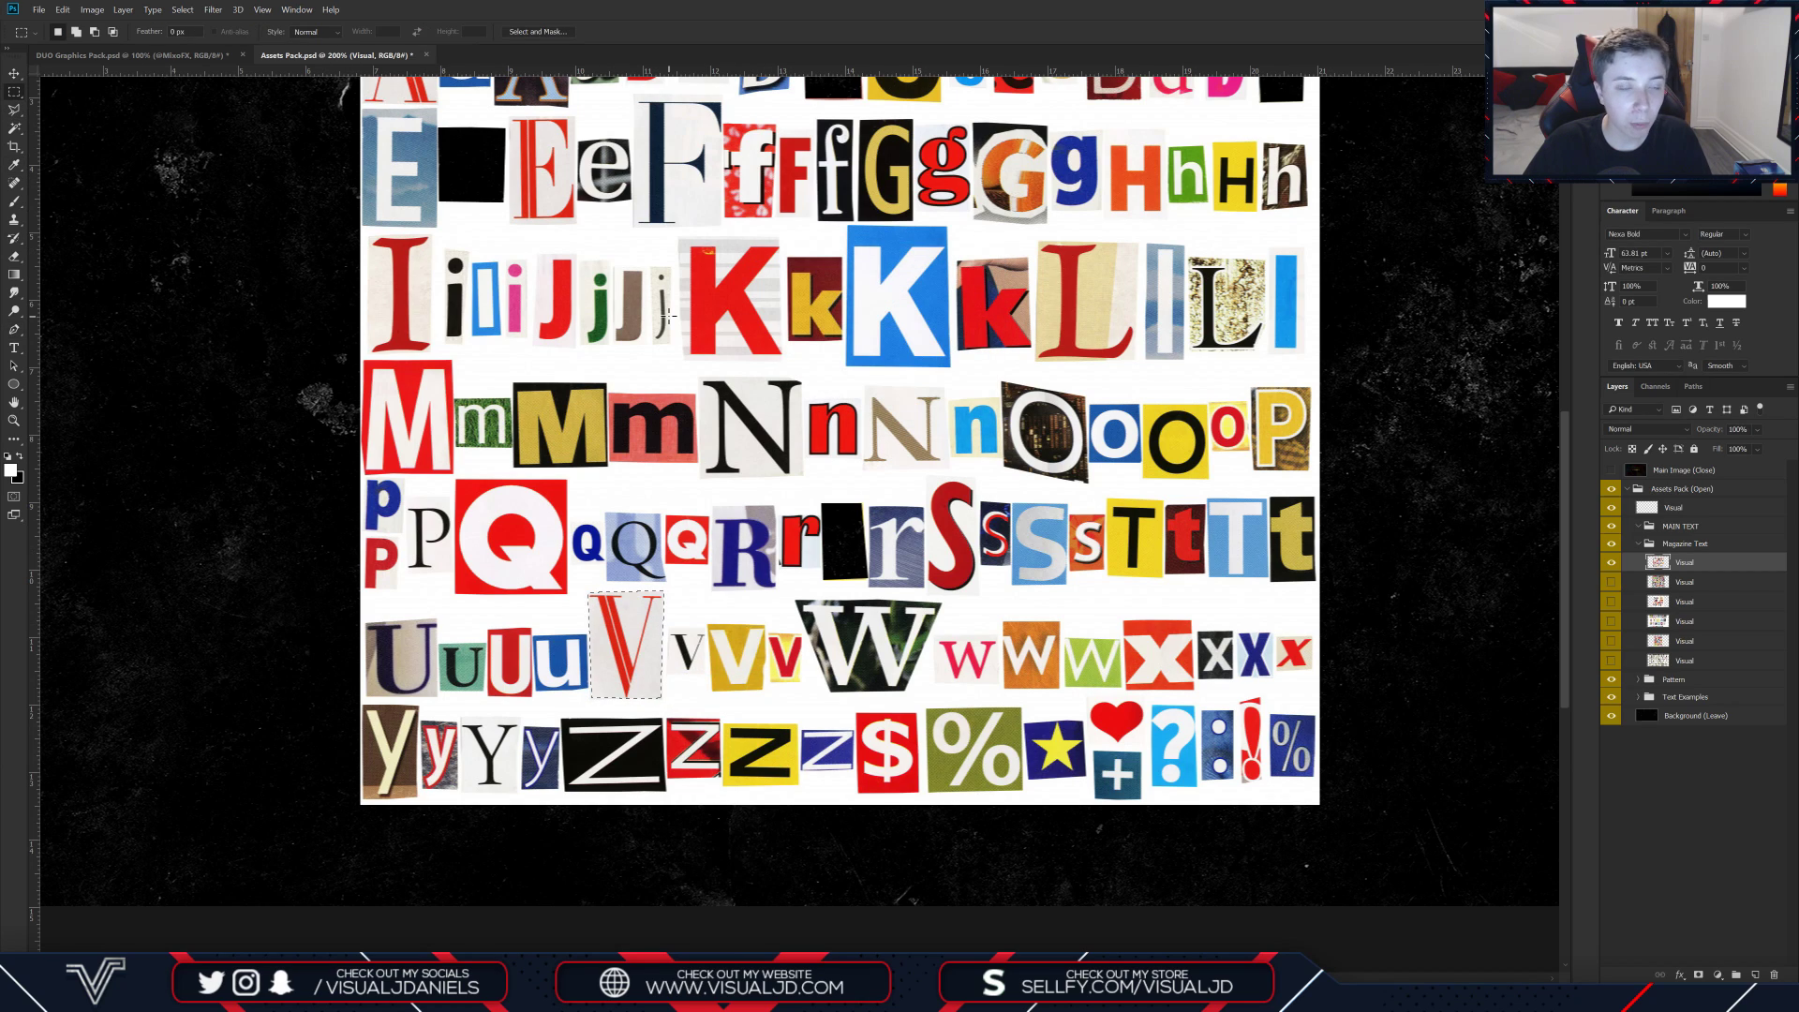
{"action": "right_click", "coordinate": [669, 633]}
{"action": "left_click", "coordinate": [693, 734]}
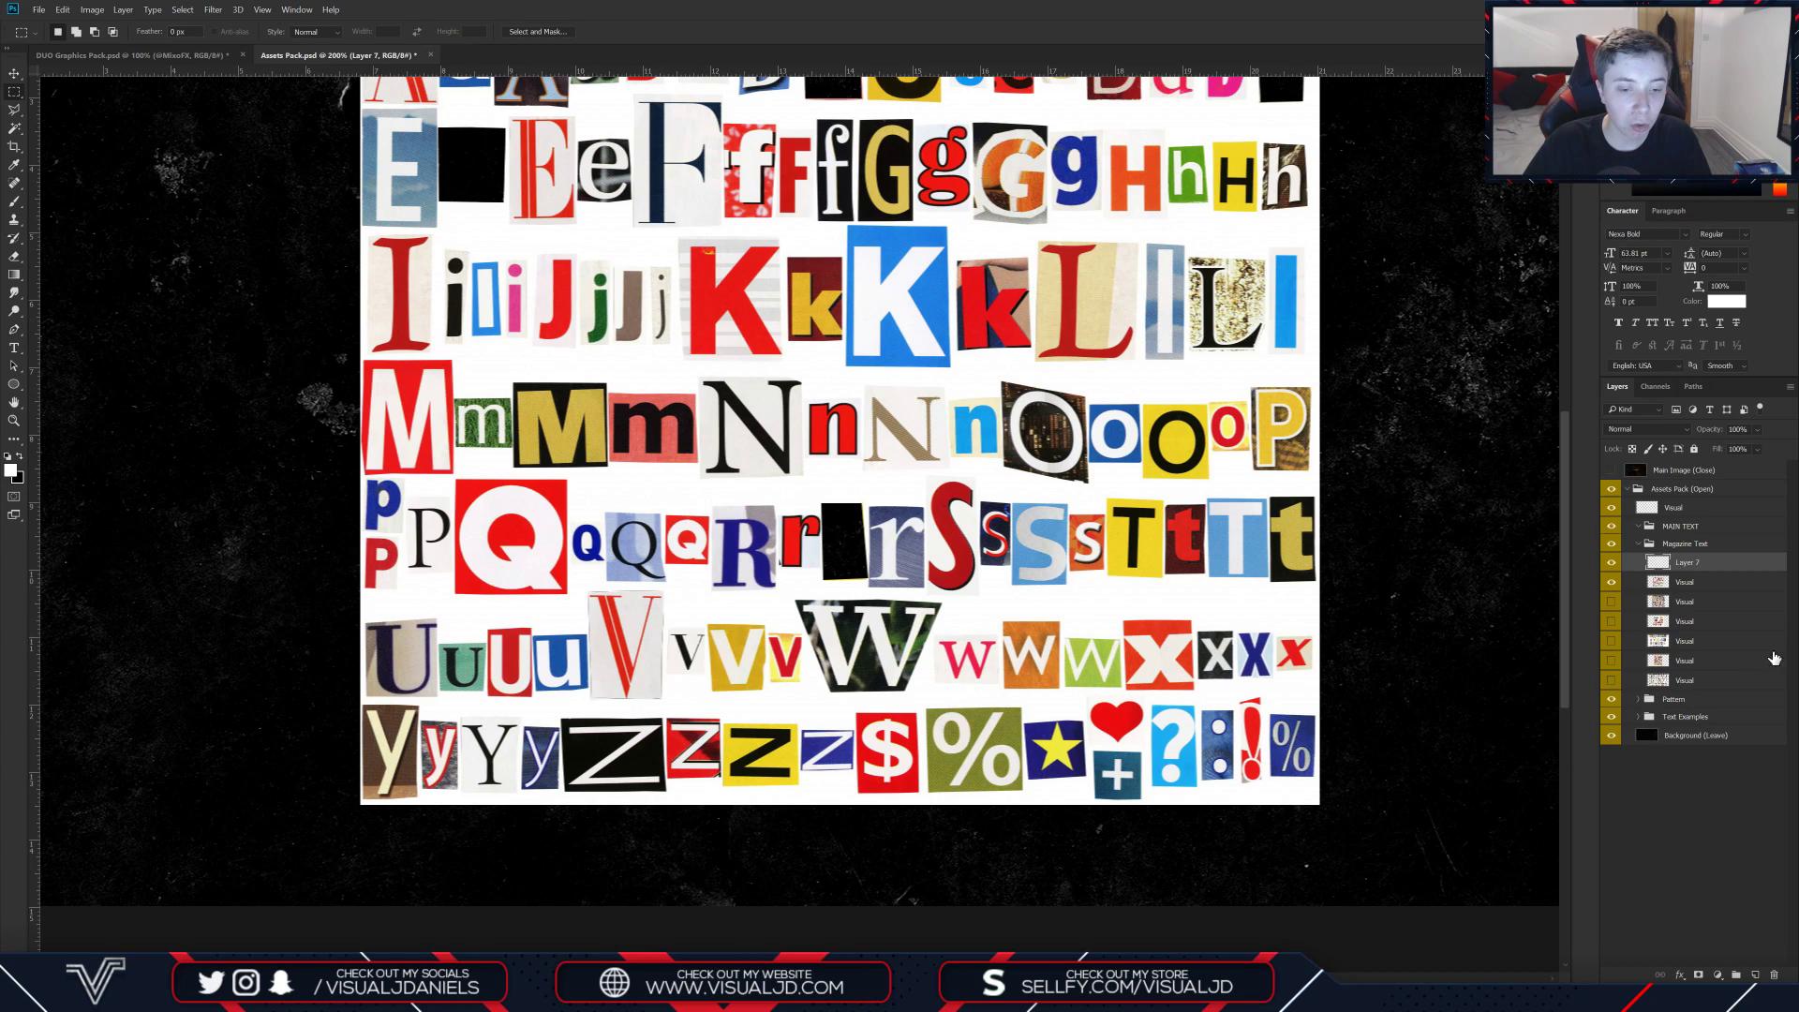
Step: Hide the letter sheet so only the cut-out shows, and rename the cut-out's layer V
{"action": "left_click", "coordinate": [1612, 565]}
{"action": "left_click", "coordinate": [1611, 567]}
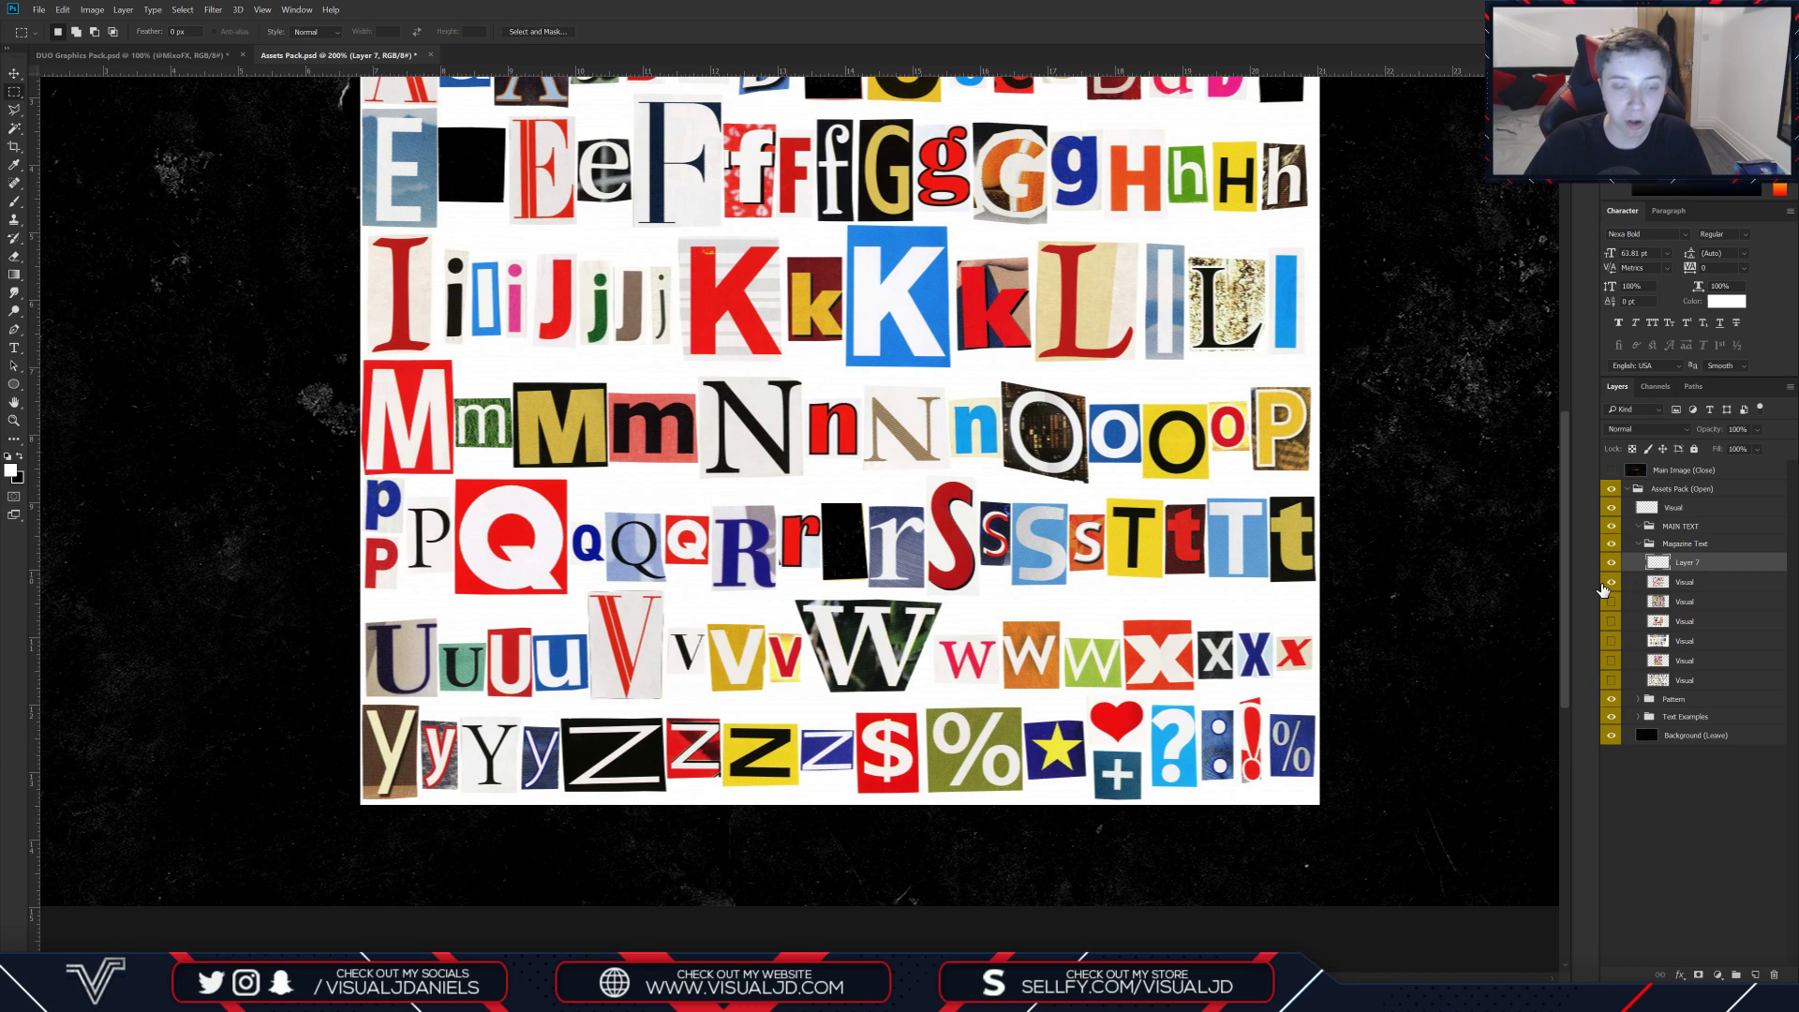
{"action": "left_click", "coordinate": [1611, 582]}
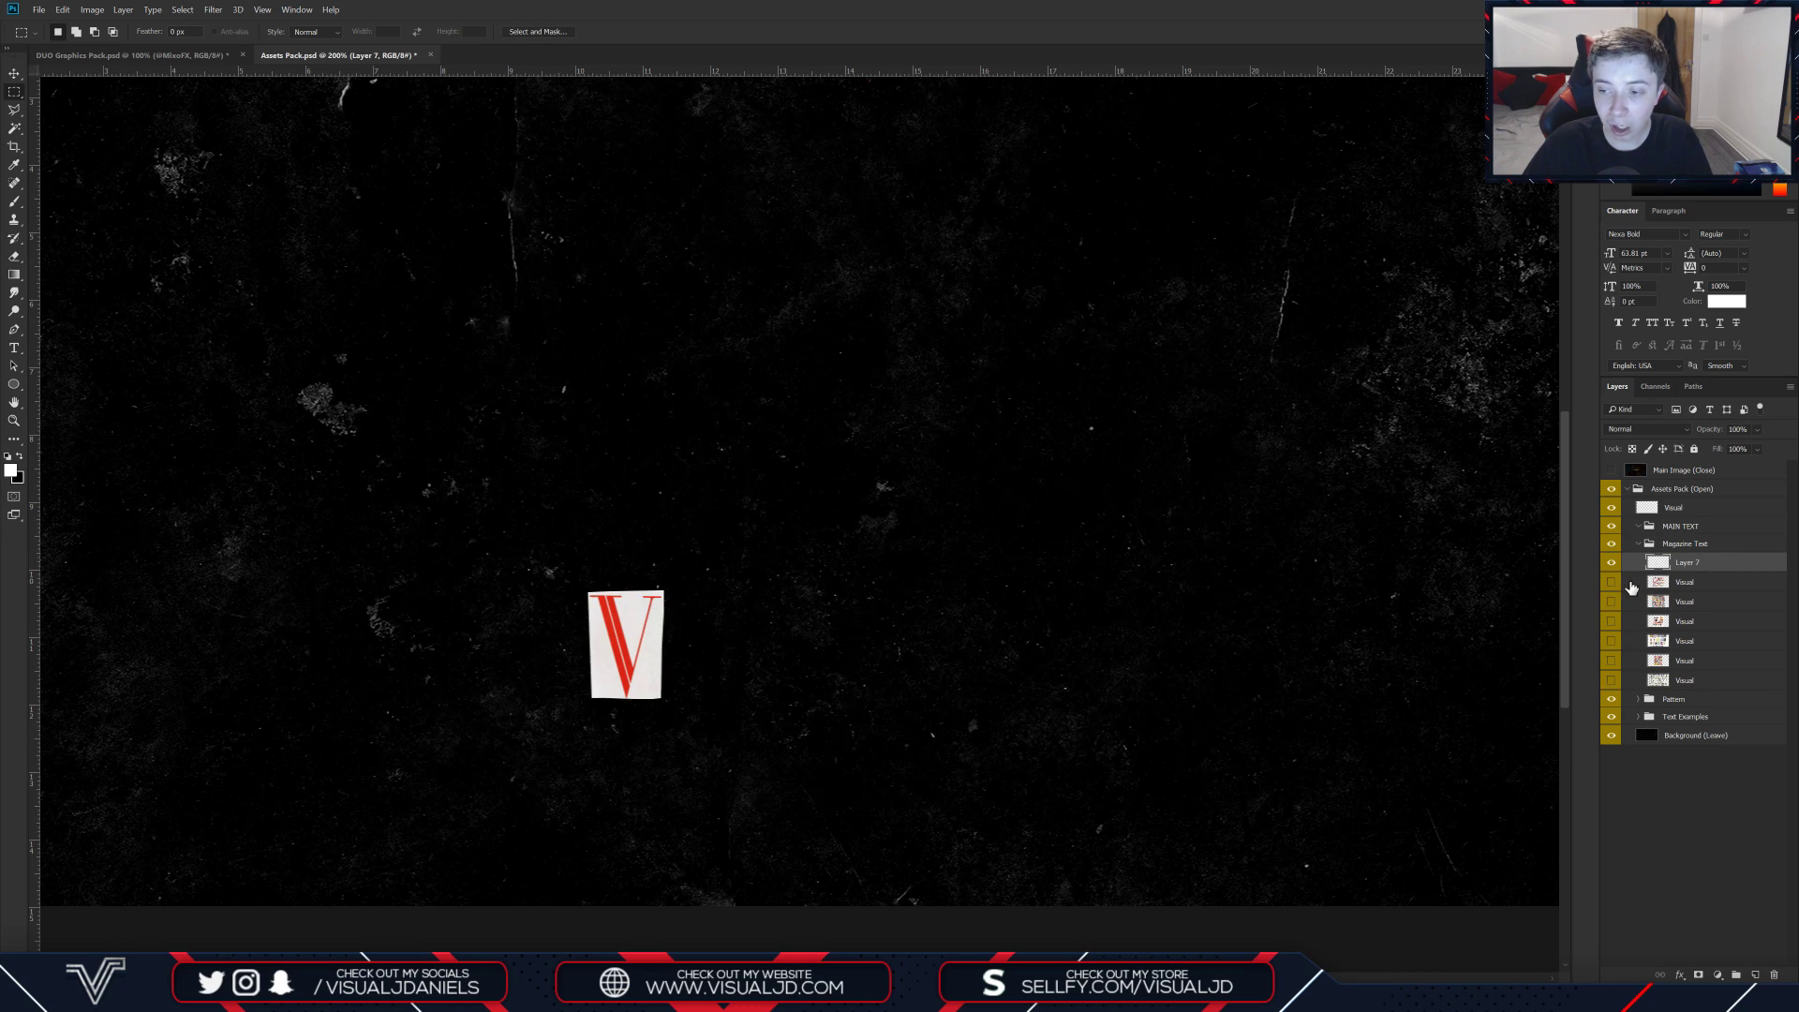
{"action": "double_click", "coordinate": [1687, 563]}
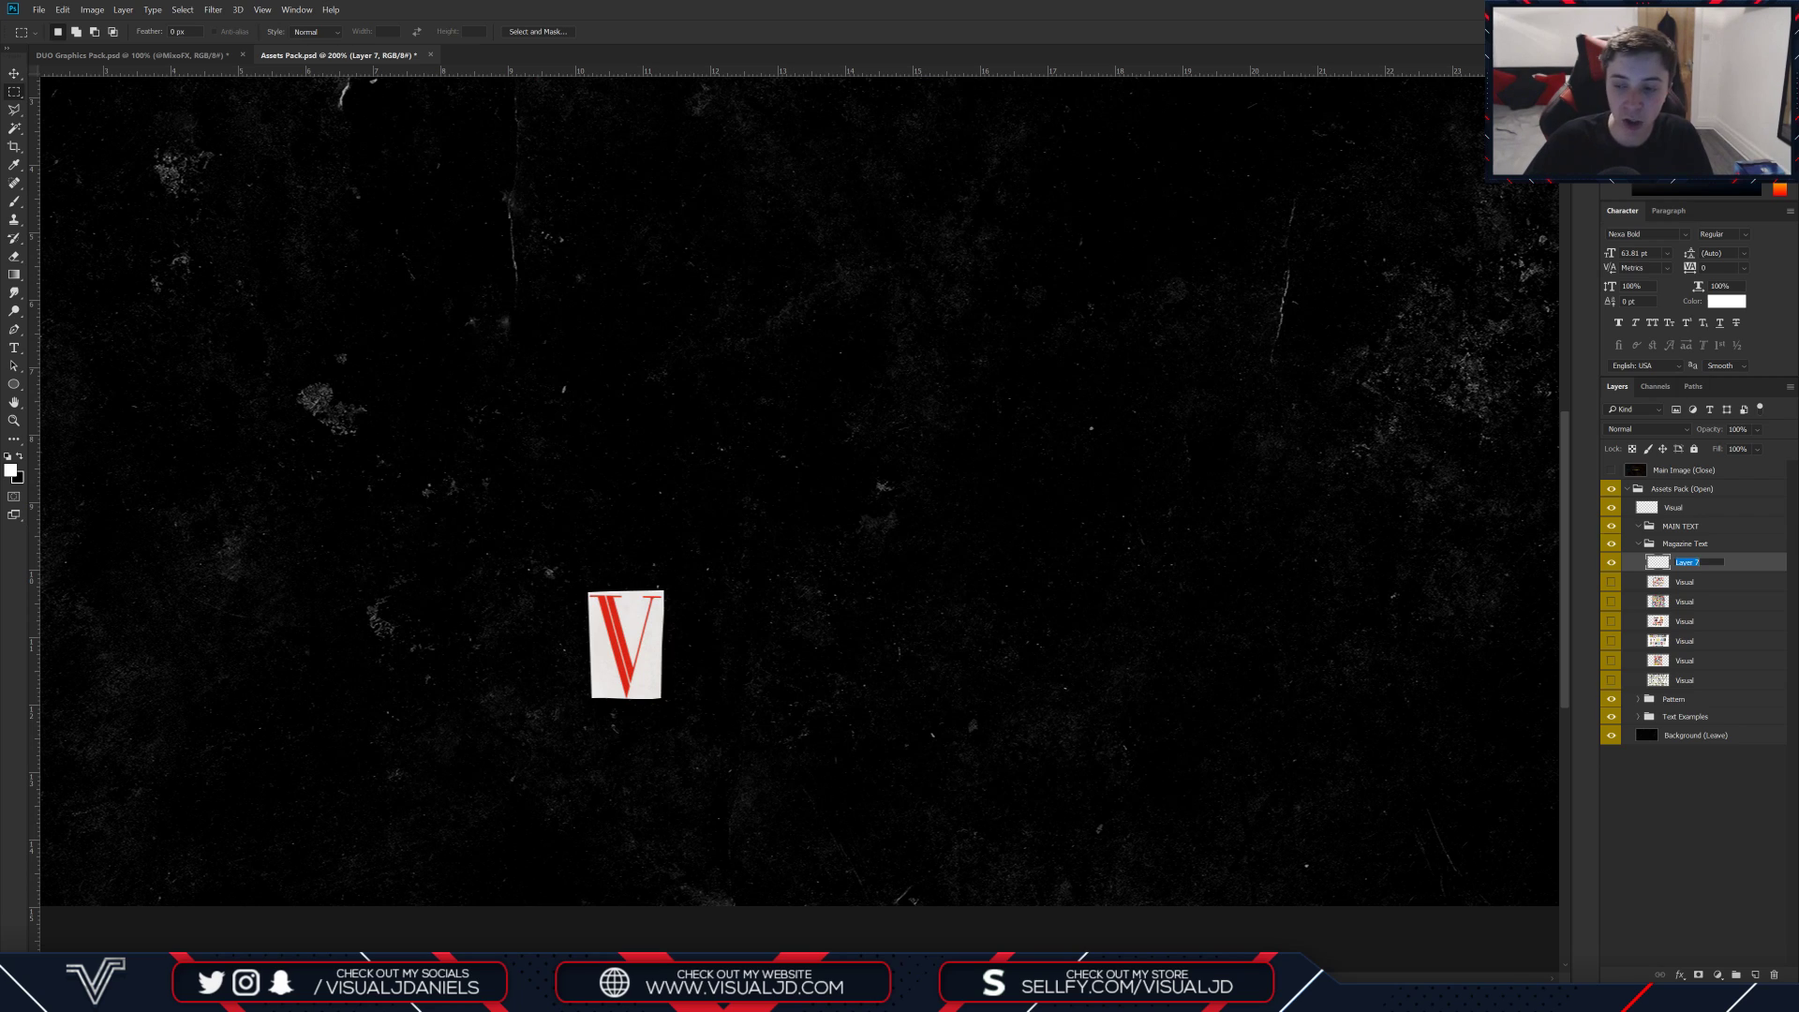
{"action": "key", "text": "Return"}
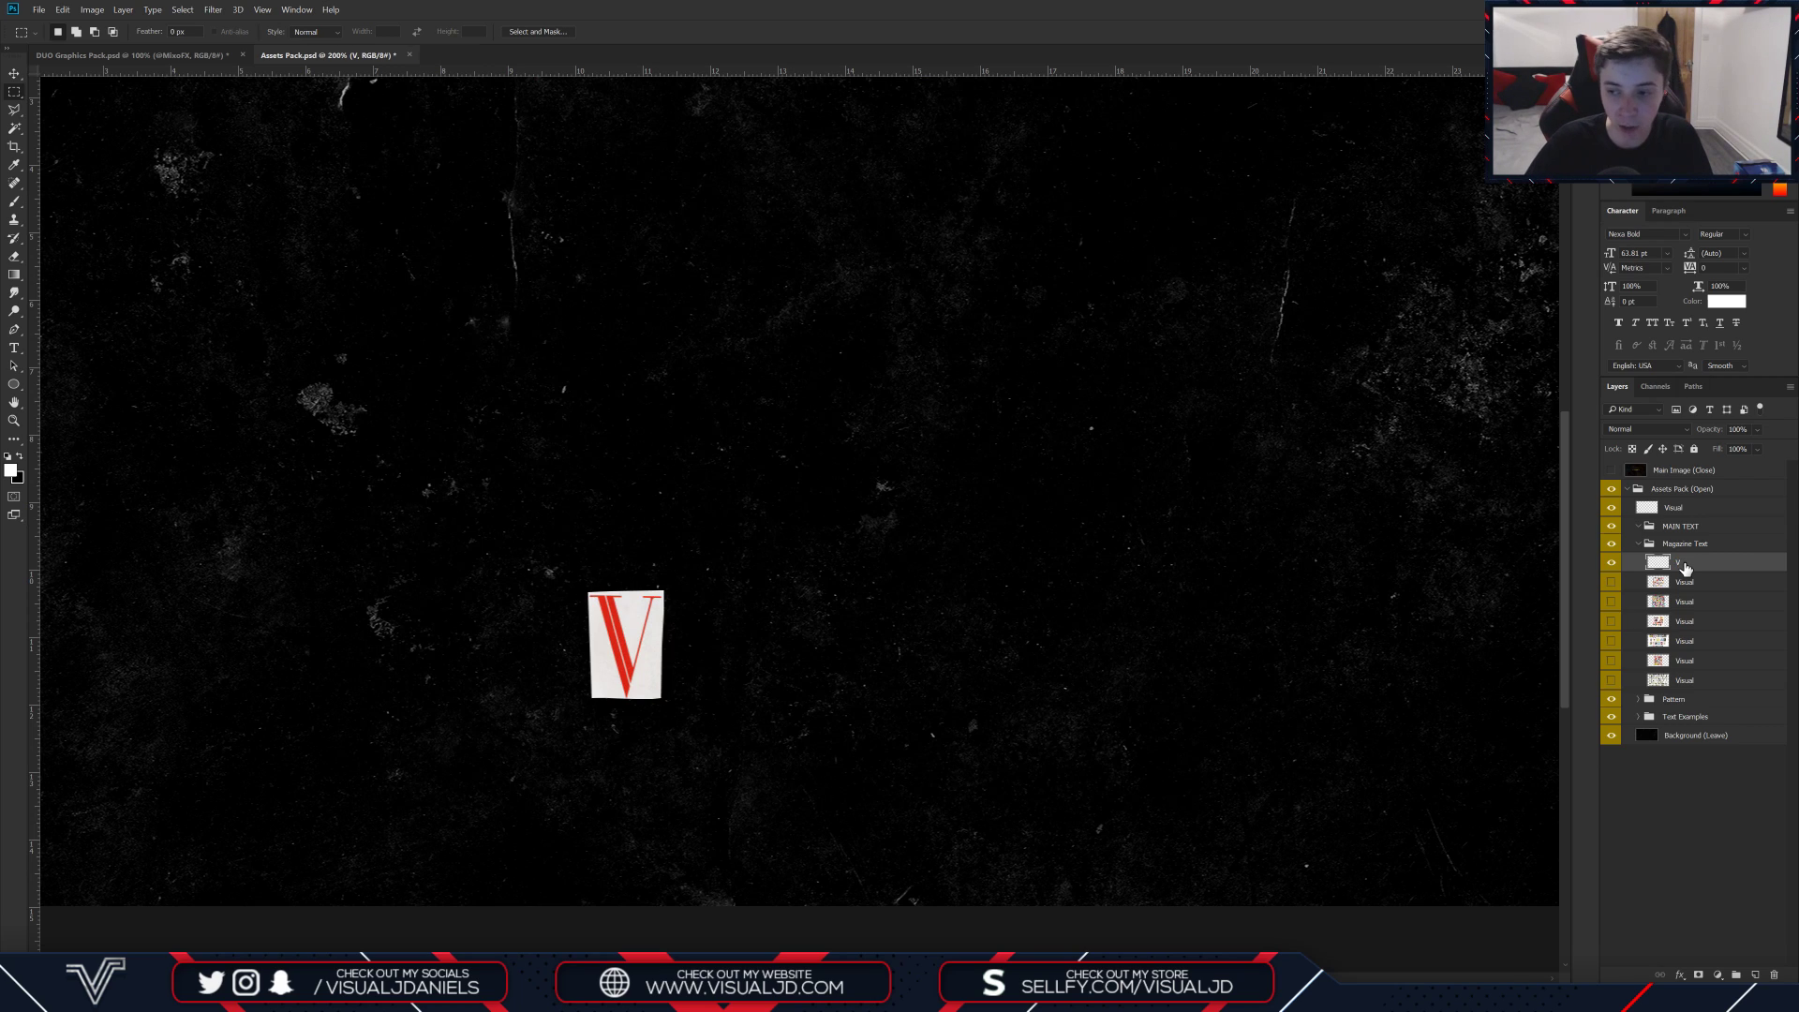
Step: Hide the V cut-out and make the letter sheet containing the black-and-white i visible and active
{"action": "key", "text": "ctrl+minus"}
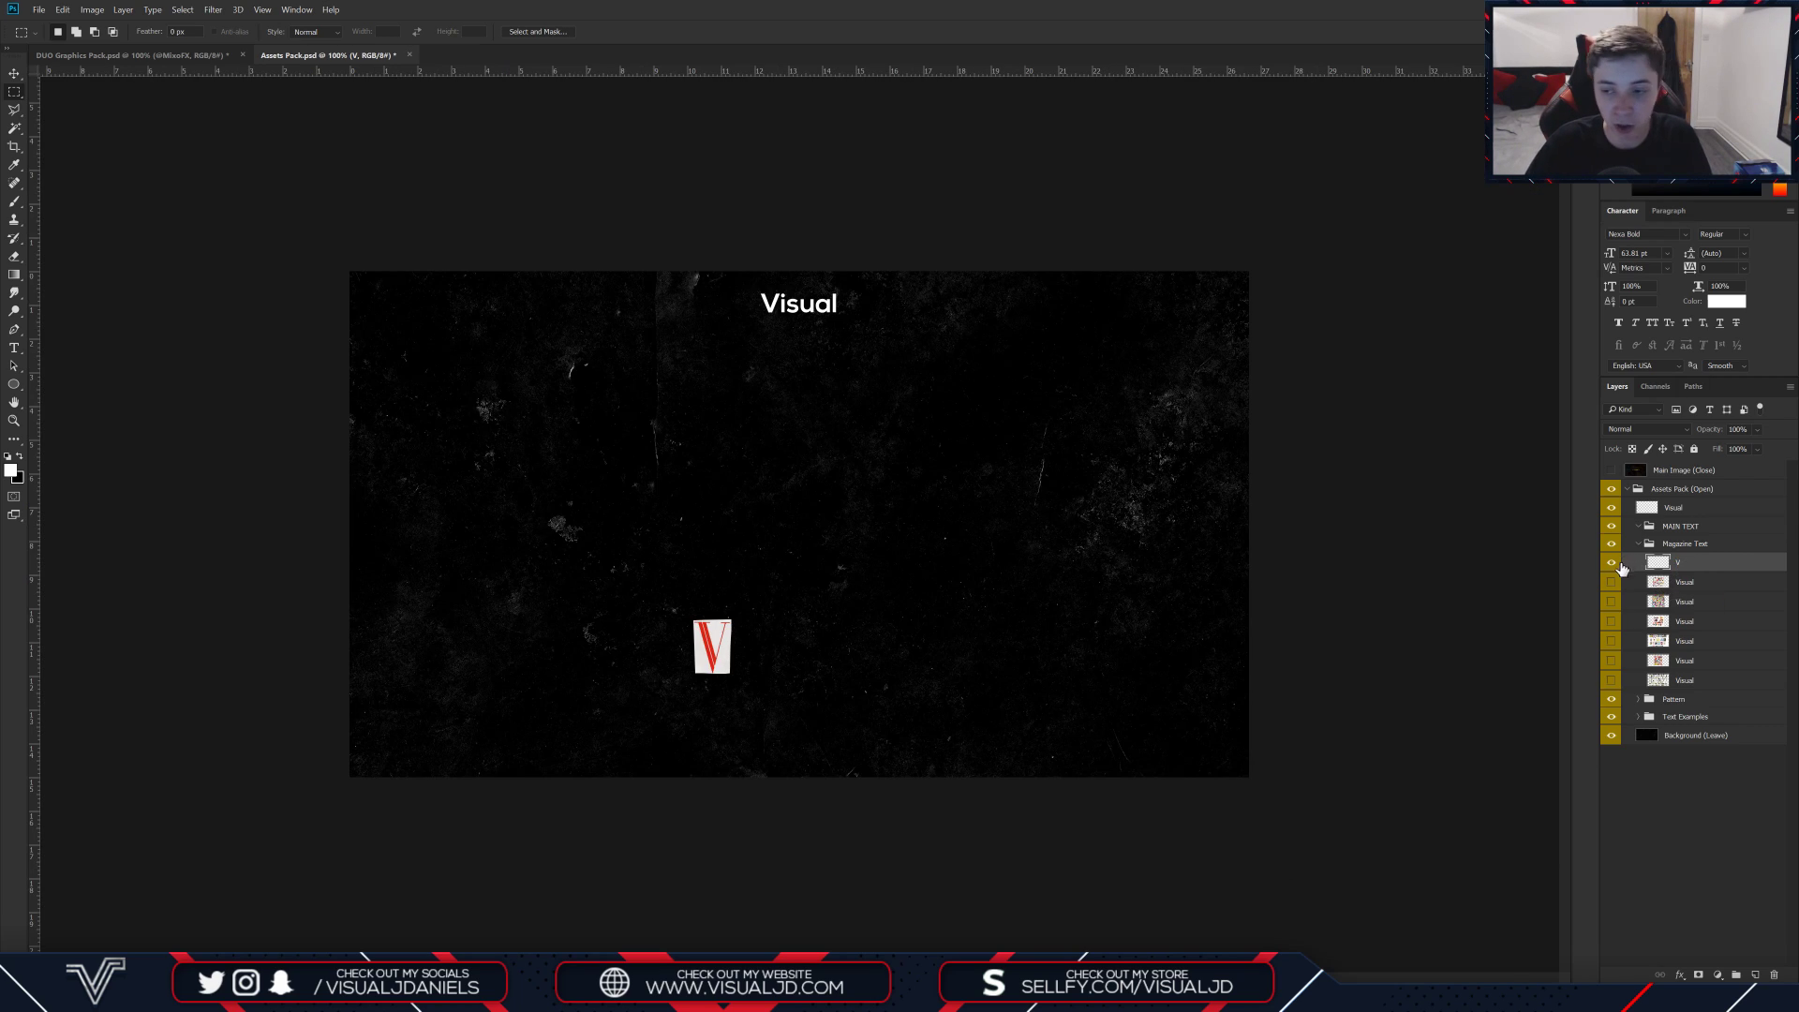
{"action": "left_click", "coordinate": [1610, 562]}
{"action": "left_click", "coordinate": [1611, 582]}
{"action": "left_click", "coordinate": [1677, 582]}
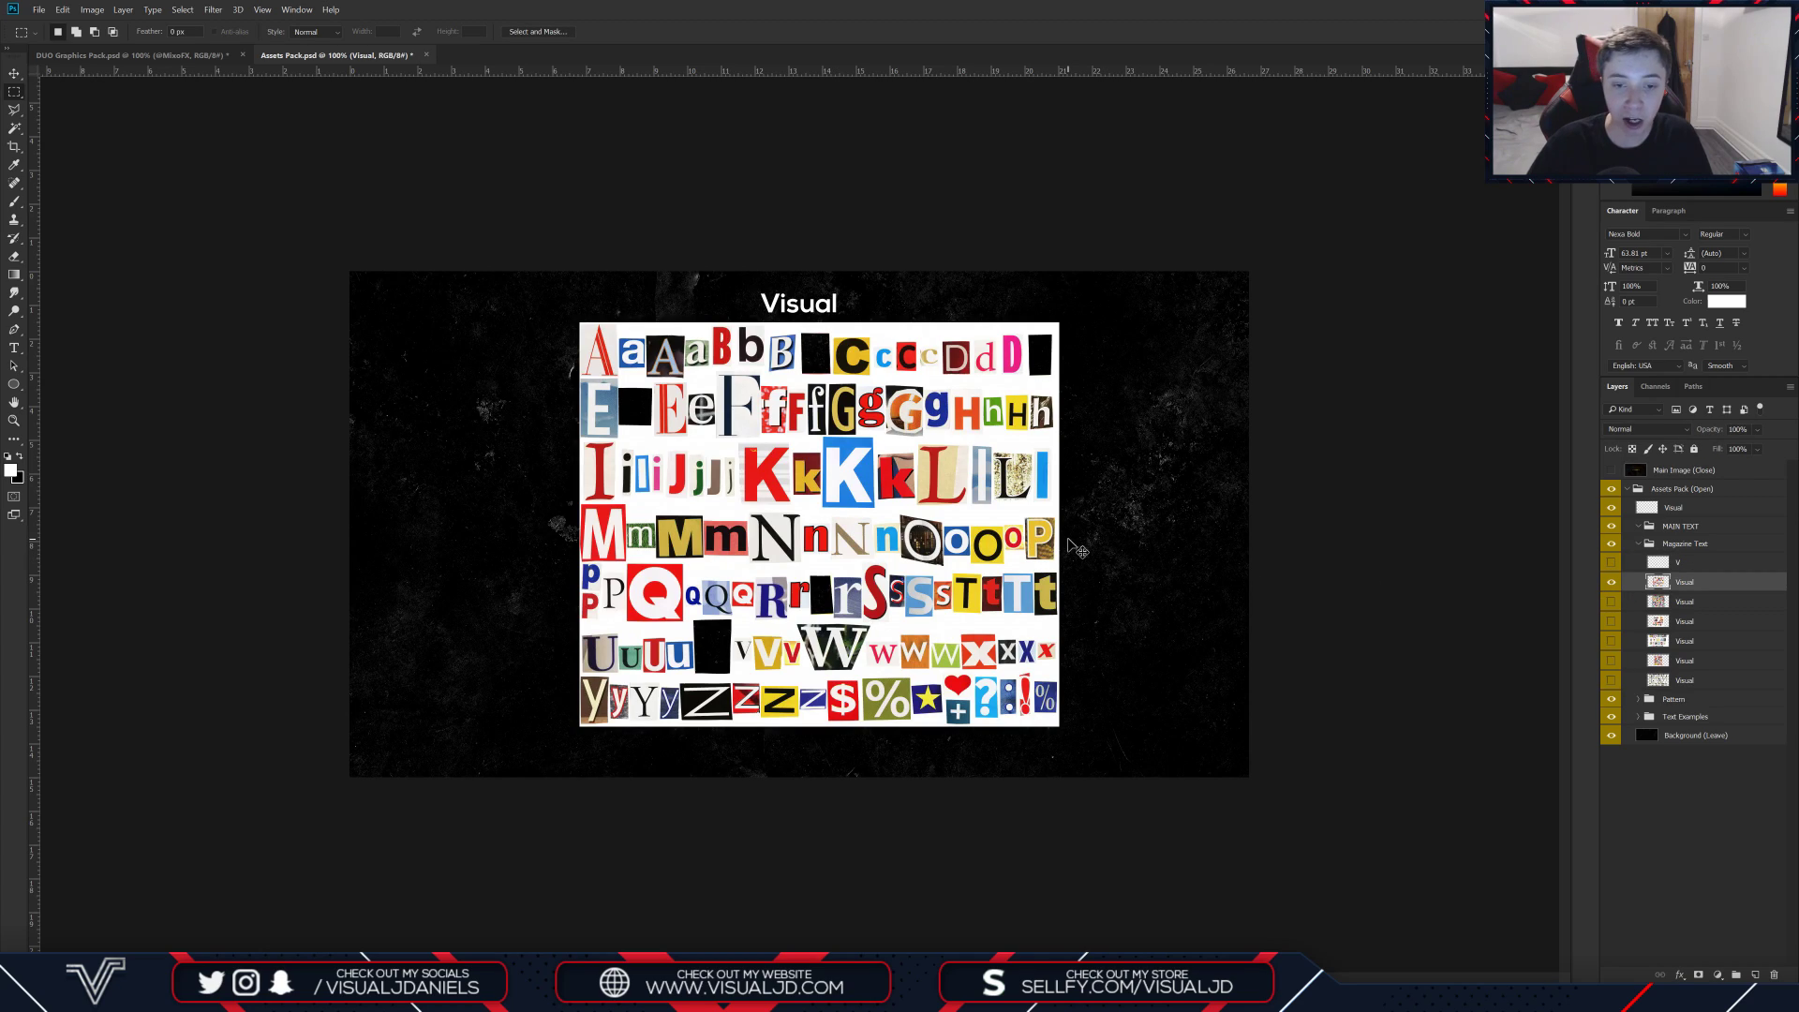
{"action": "key", "text": "ctrl+plus"}
{"action": "left_click", "coordinate": [1611, 583]}
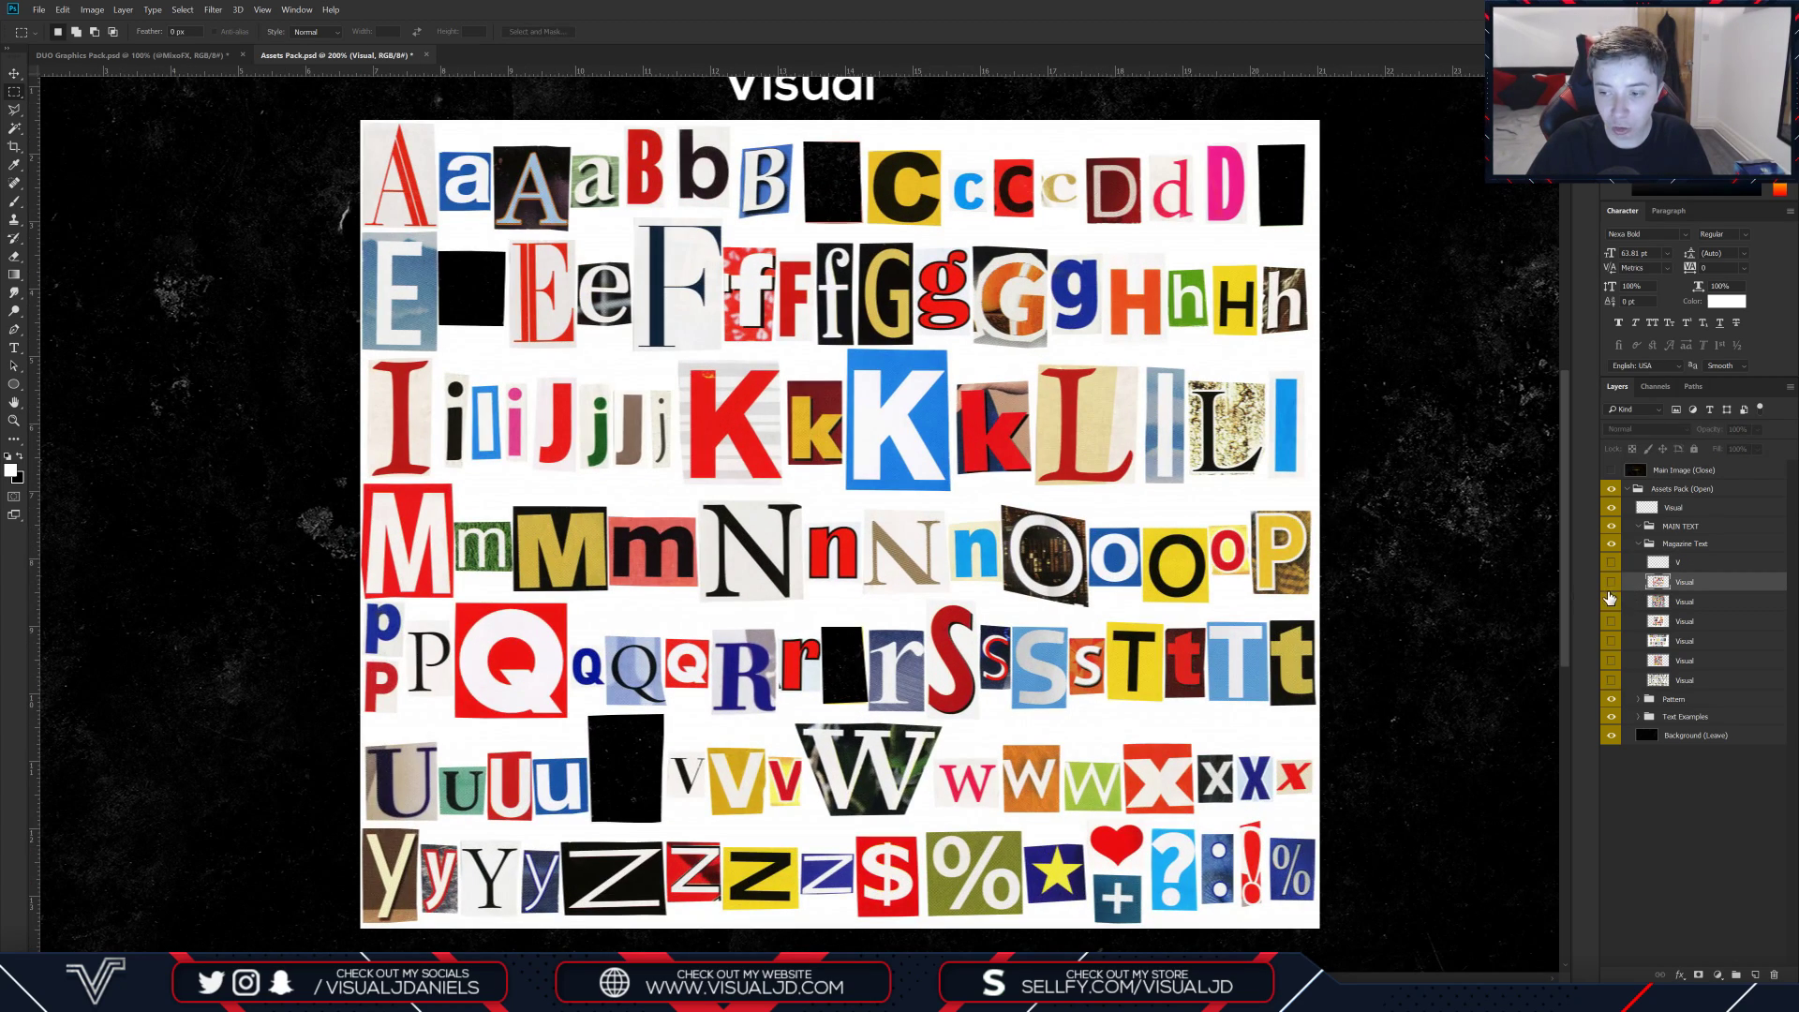
{"action": "left_click", "coordinate": [1611, 601]}
{"action": "left_click", "coordinate": [1612, 621]}
{"action": "left_click", "coordinate": [1616, 619]}
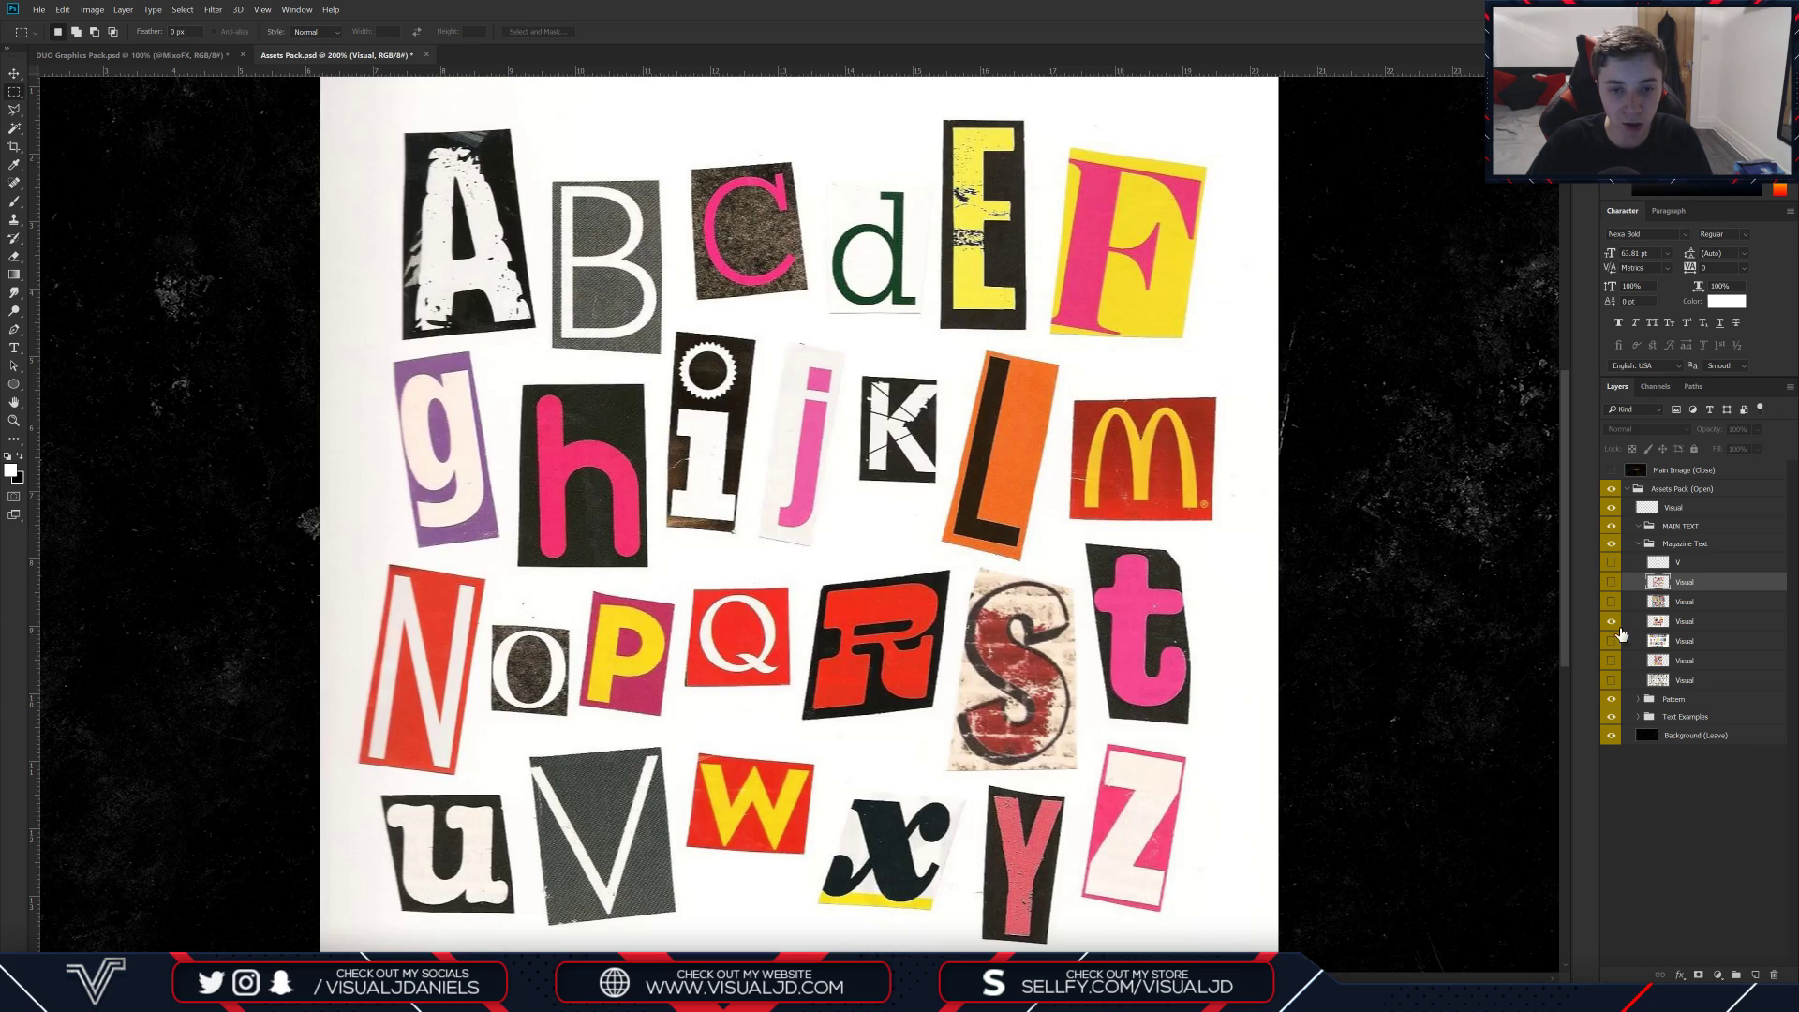
{"action": "left_click", "coordinate": [1653, 626]}
Step: Trace a closed Pen tool path around the edges of the black-and-white i cut-out in the letter sheet
{"action": "left_click", "coordinate": [13, 327]}
{"action": "left_click", "coordinate": [675, 333]}
{"action": "left_click", "coordinate": [669, 458]}
{"action": "left_click", "coordinate": [668, 505]}
{"action": "left_click", "coordinate": [668, 524]}
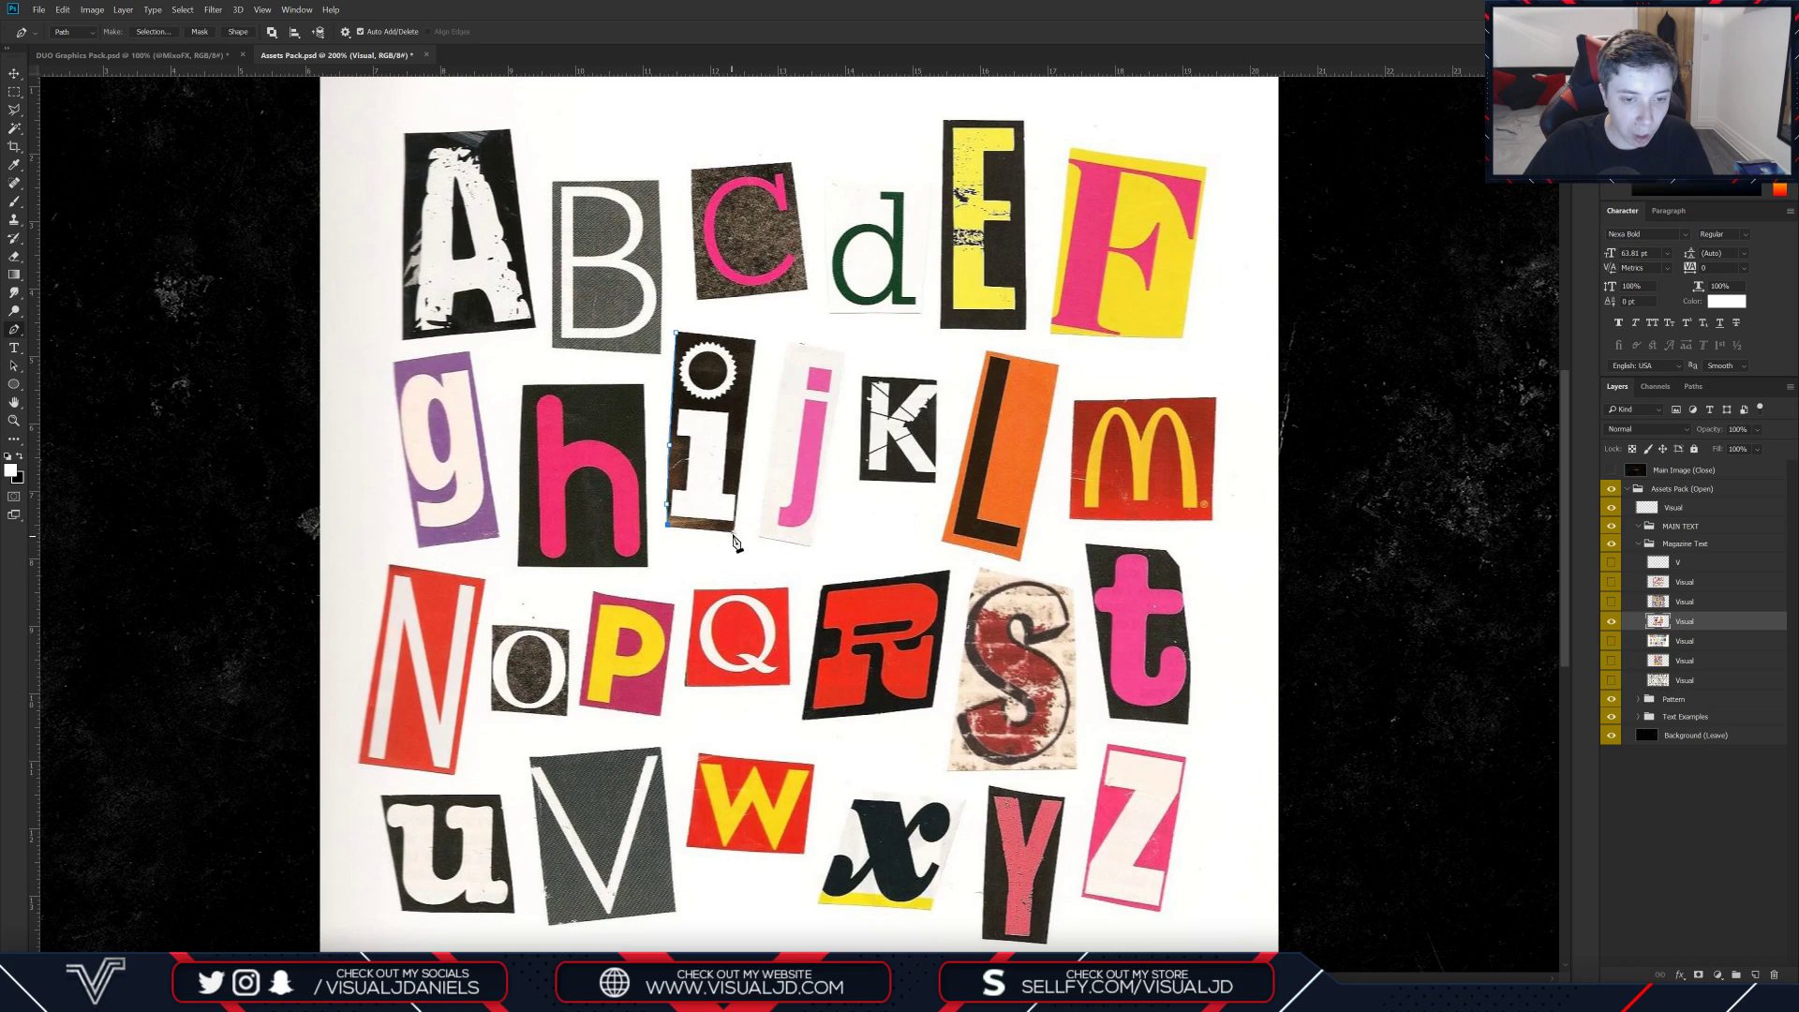
{"action": "left_click", "coordinate": [732, 531]}
{"action": "left_click", "coordinate": [745, 432]}
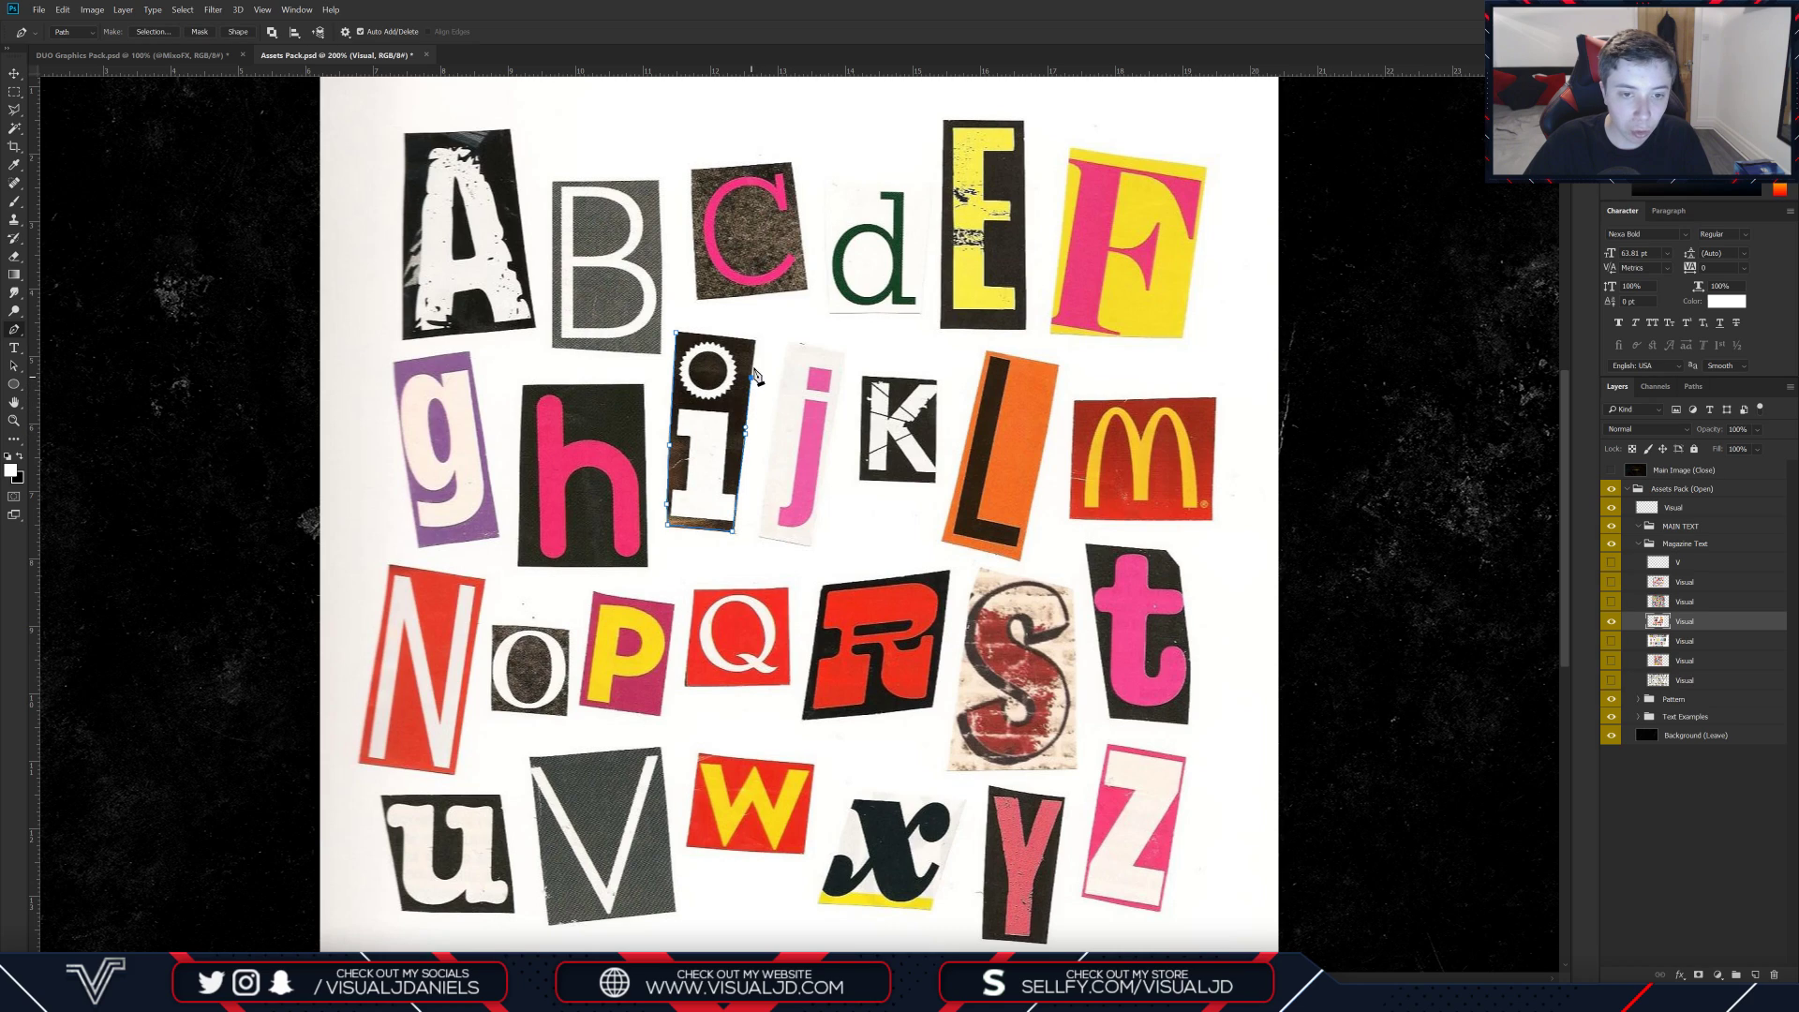
{"action": "left_click", "coordinate": [755, 340]}
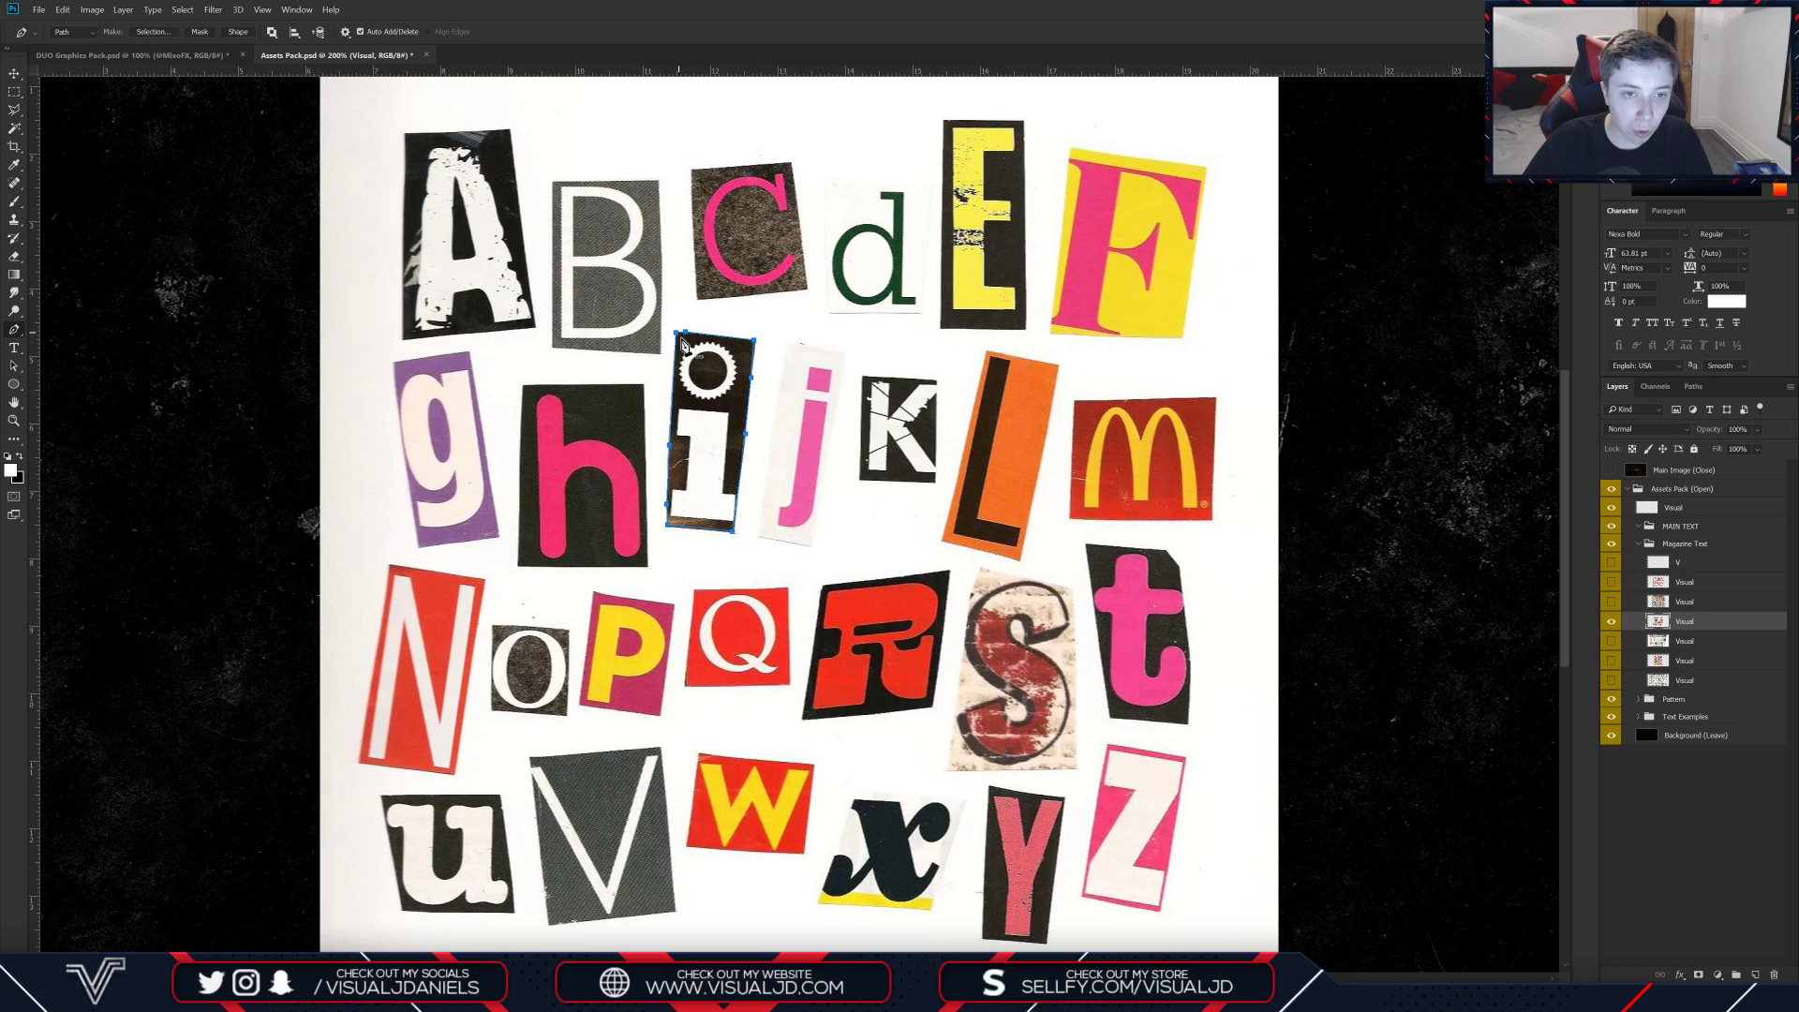
{"action": "left_click", "coordinate": [681, 340]}
Step: Convert the path around the i into a new anti-aliased selection and cut it onto its own layer
{"action": "right_click", "coordinate": [740, 377]}
{"action": "left_click", "coordinate": [791, 437]}
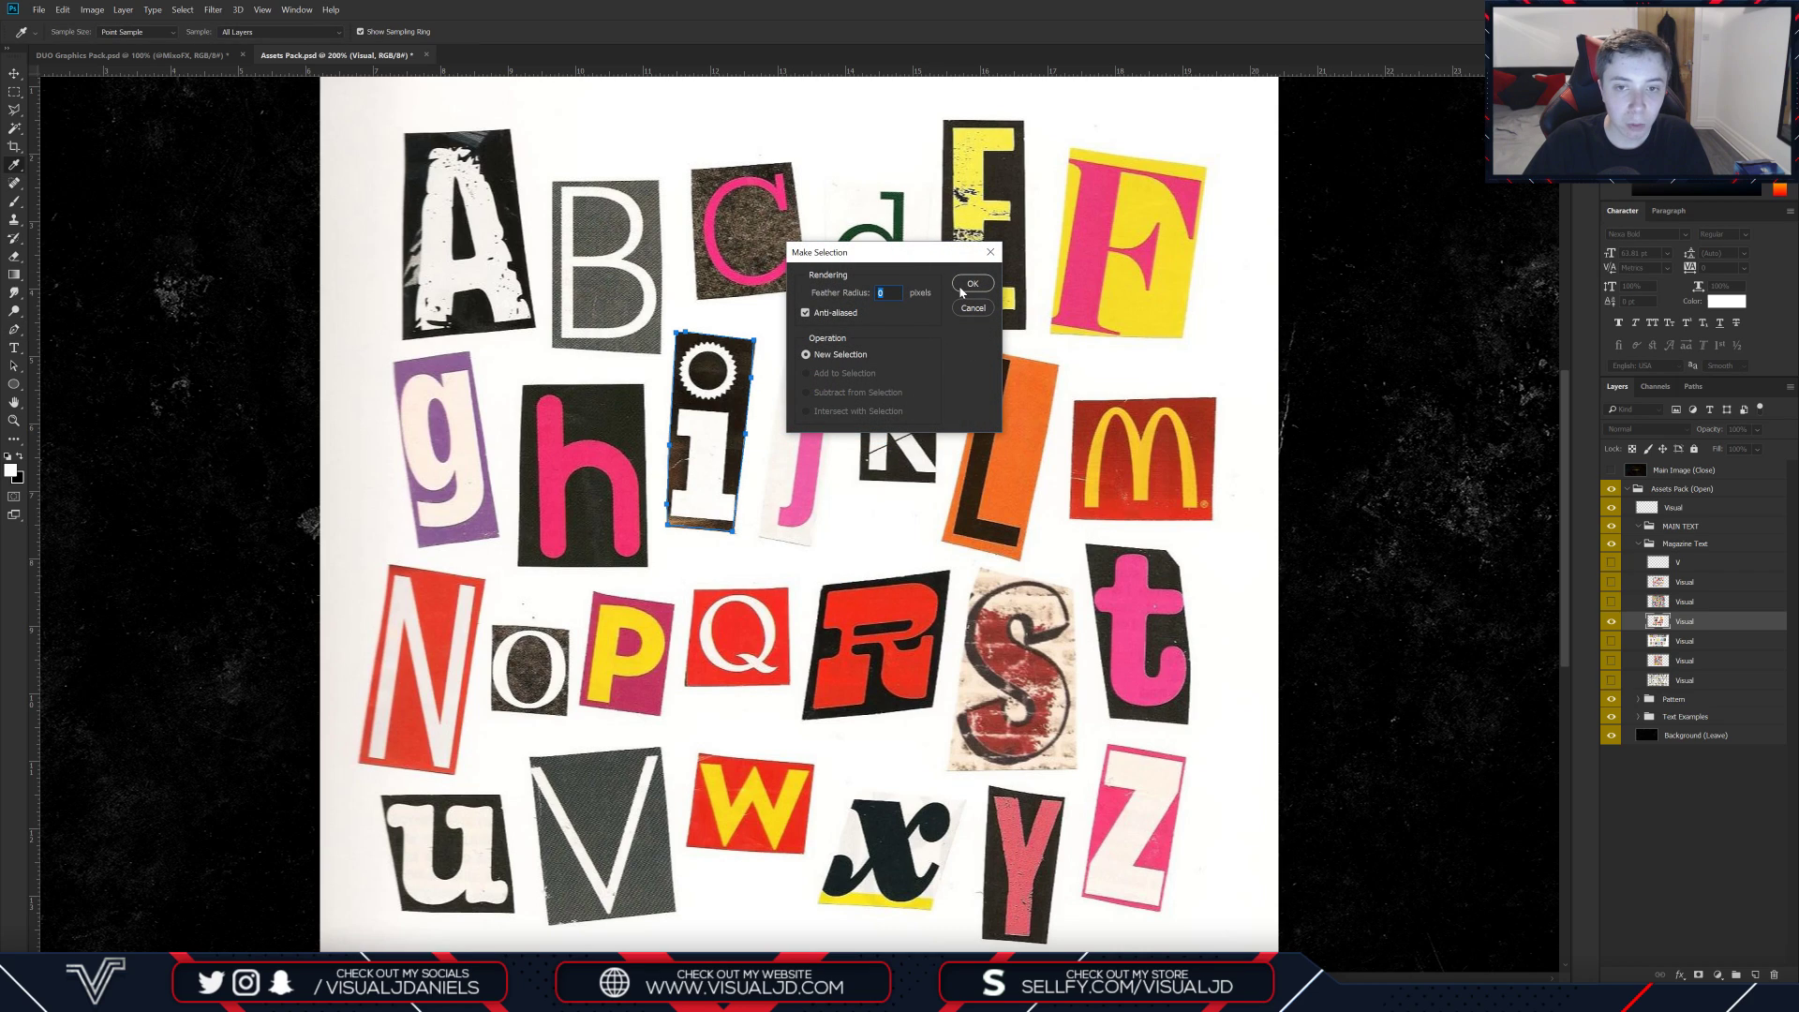
{"action": "left_click", "coordinate": [965, 285]}
{"action": "key", "text": "m"}
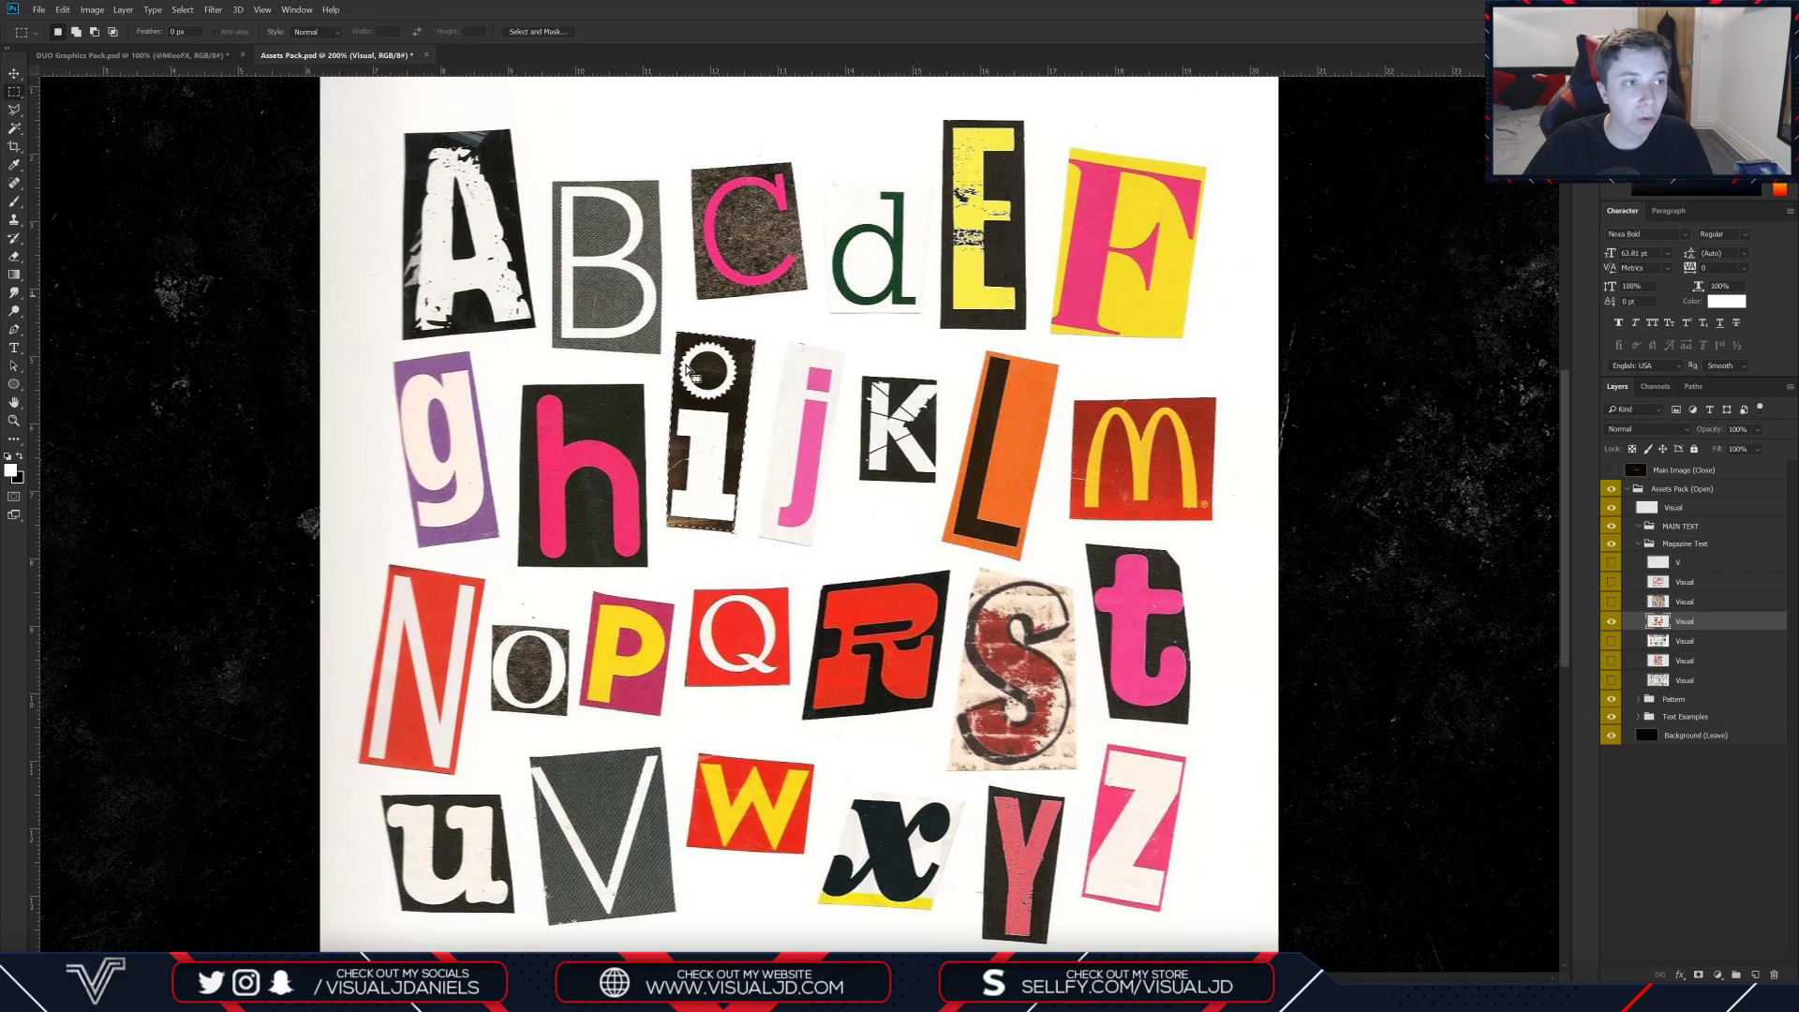
{"action": "right_click", "coordinate": [728, 396]}
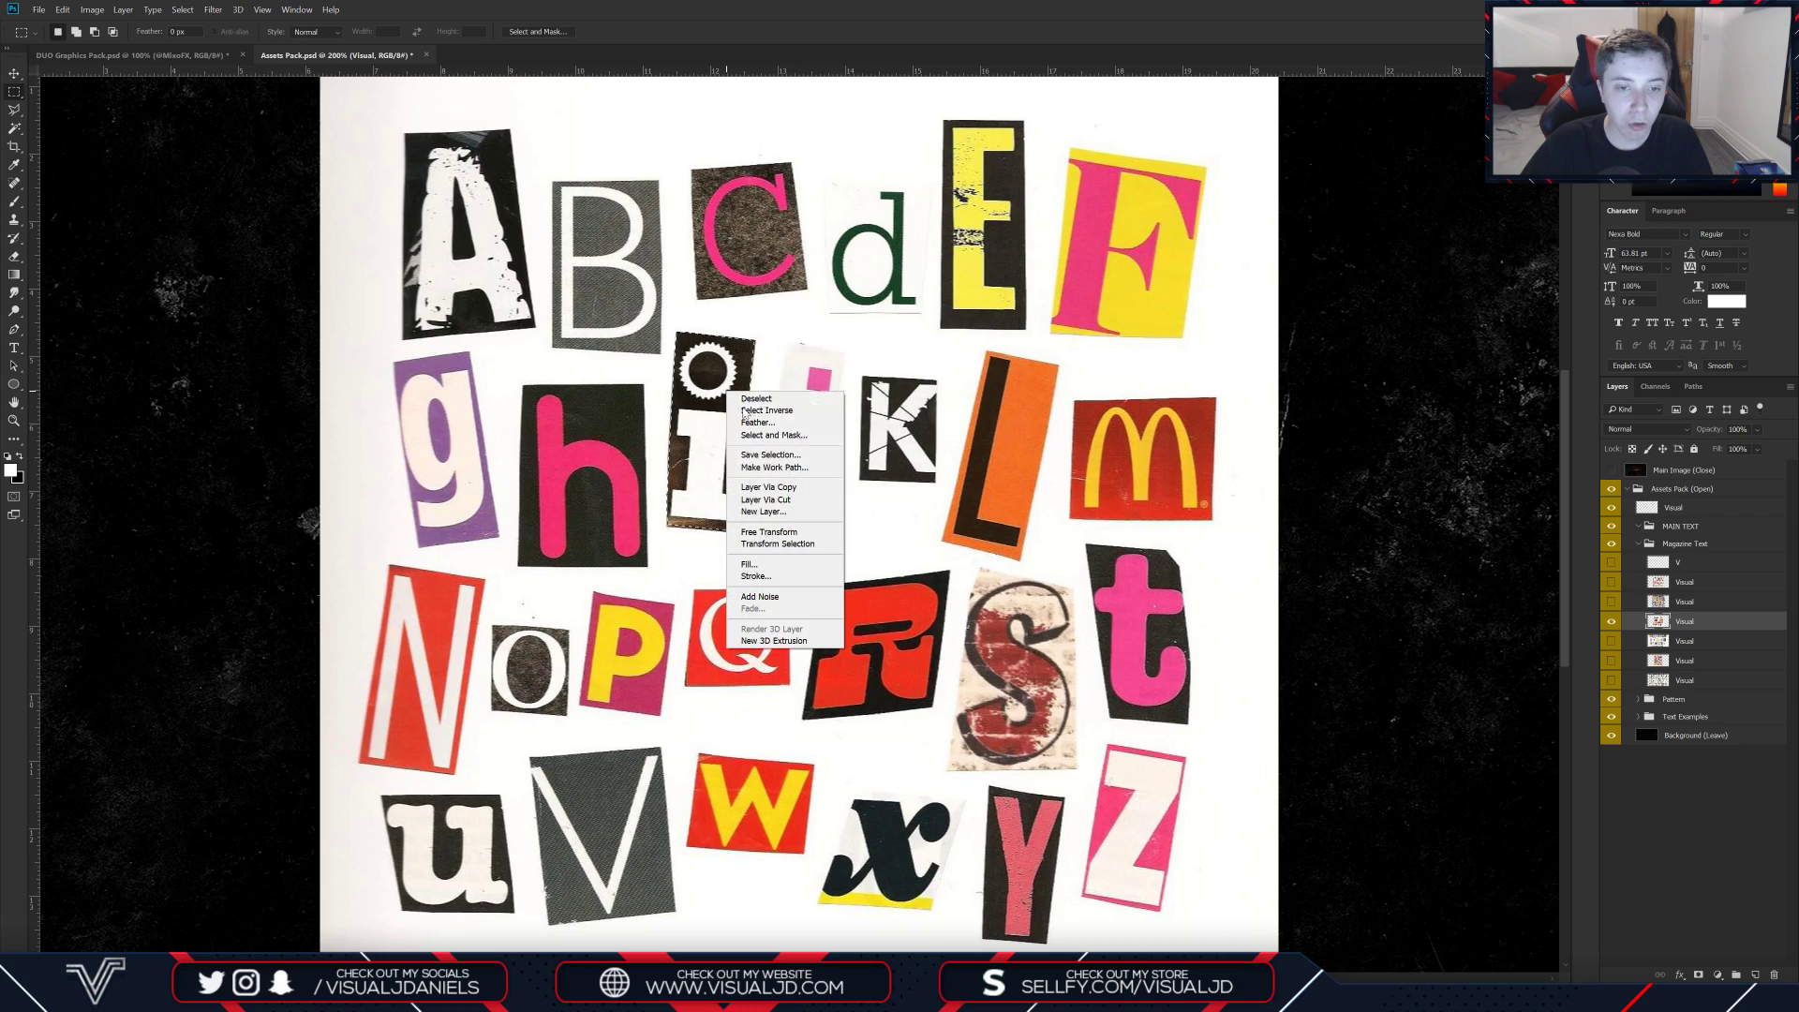
{"action": "left_click", "coordinate": [818, 507]}
Step: Rename the i cut-out's layer I, move it directly below the V layer and hide it
{"action": "left_click", "coordinate": [1611, 641]}
{"action": "double_click", "coordinate": [1686, 621]}
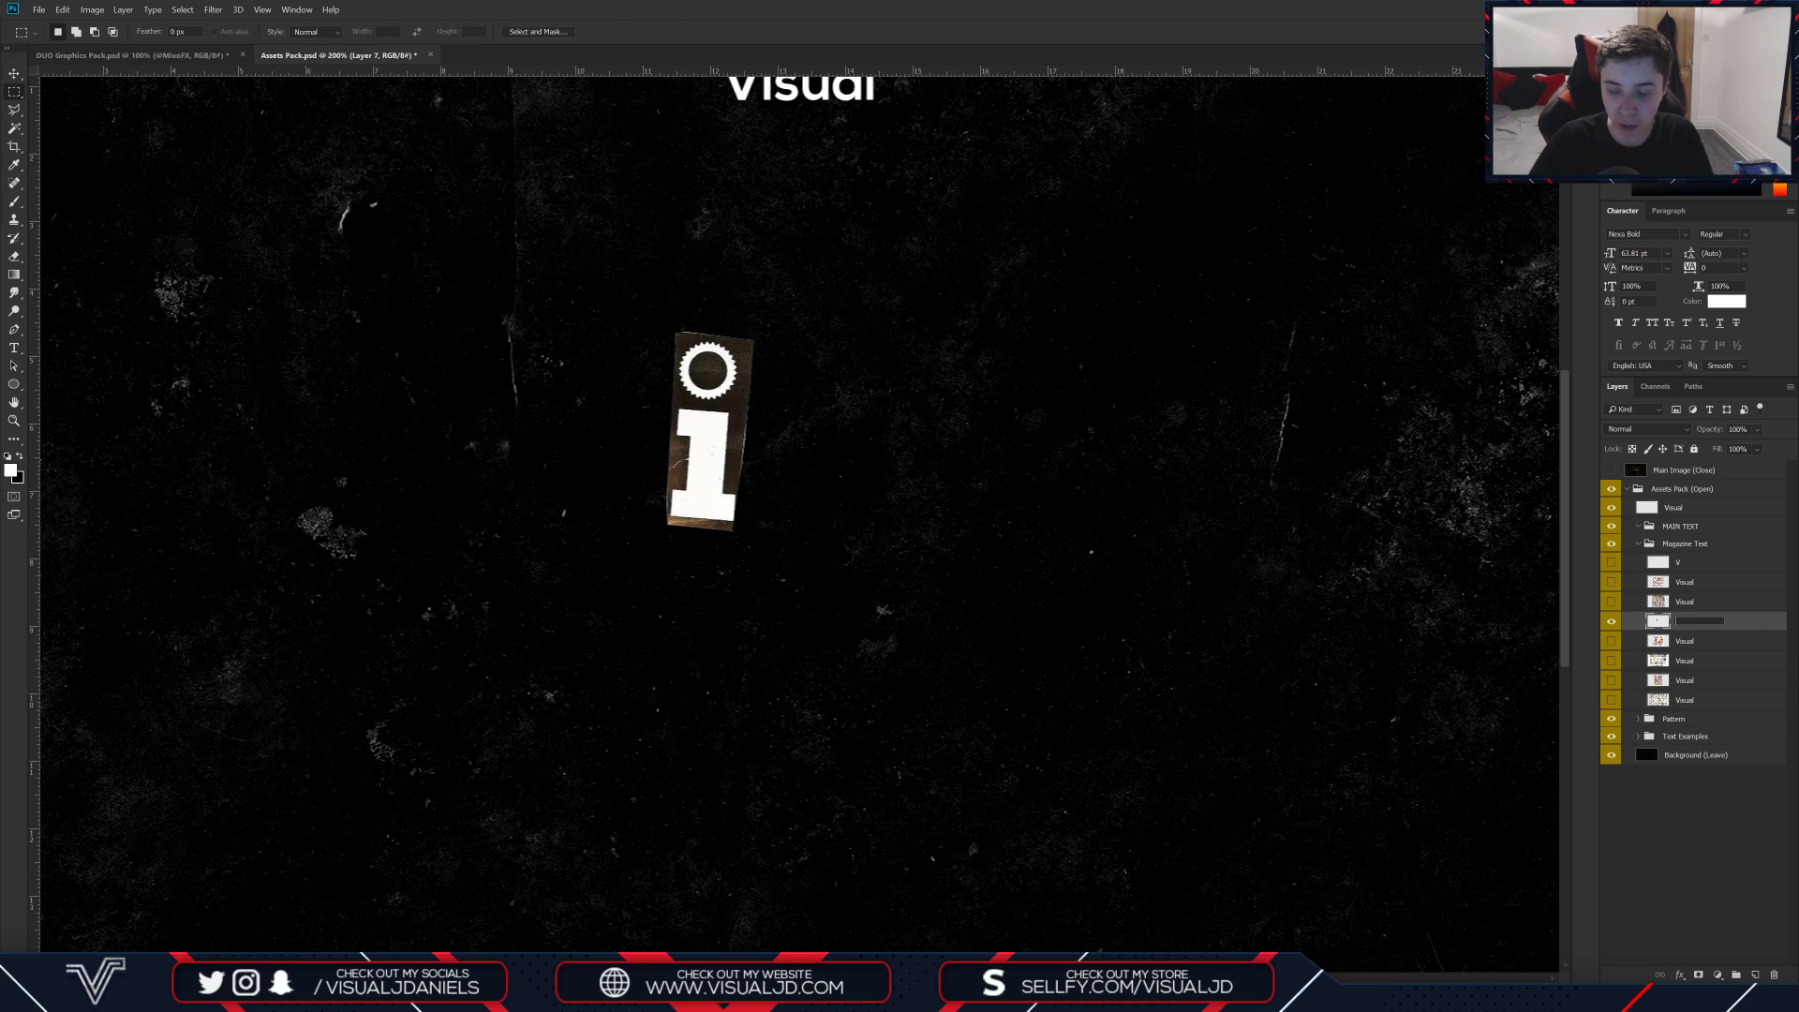
{"action": "type", "text": "I"}
{"action": "key", "text": "Return"}
{"action": "left_click_drag", "start_coordinate": [1658, 622], "coordinate": [1659, 573]}
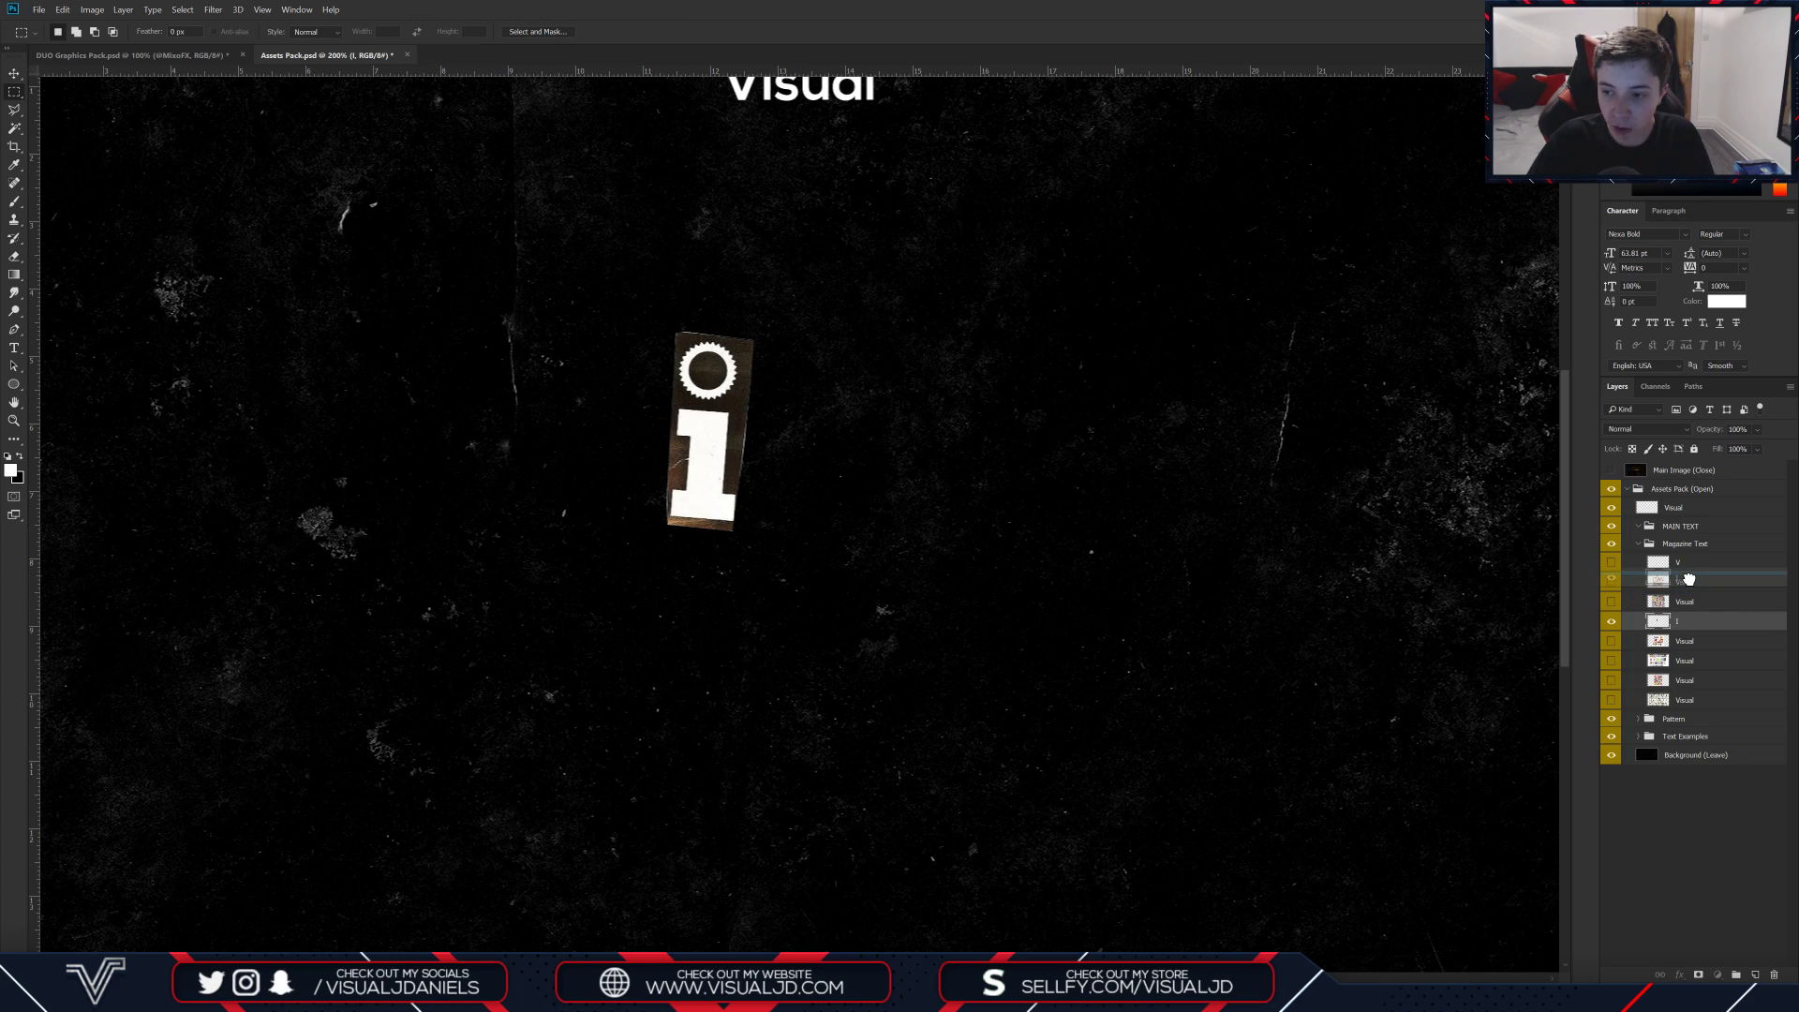
{"action": "left_click", "coordinate": [1611, 583]}
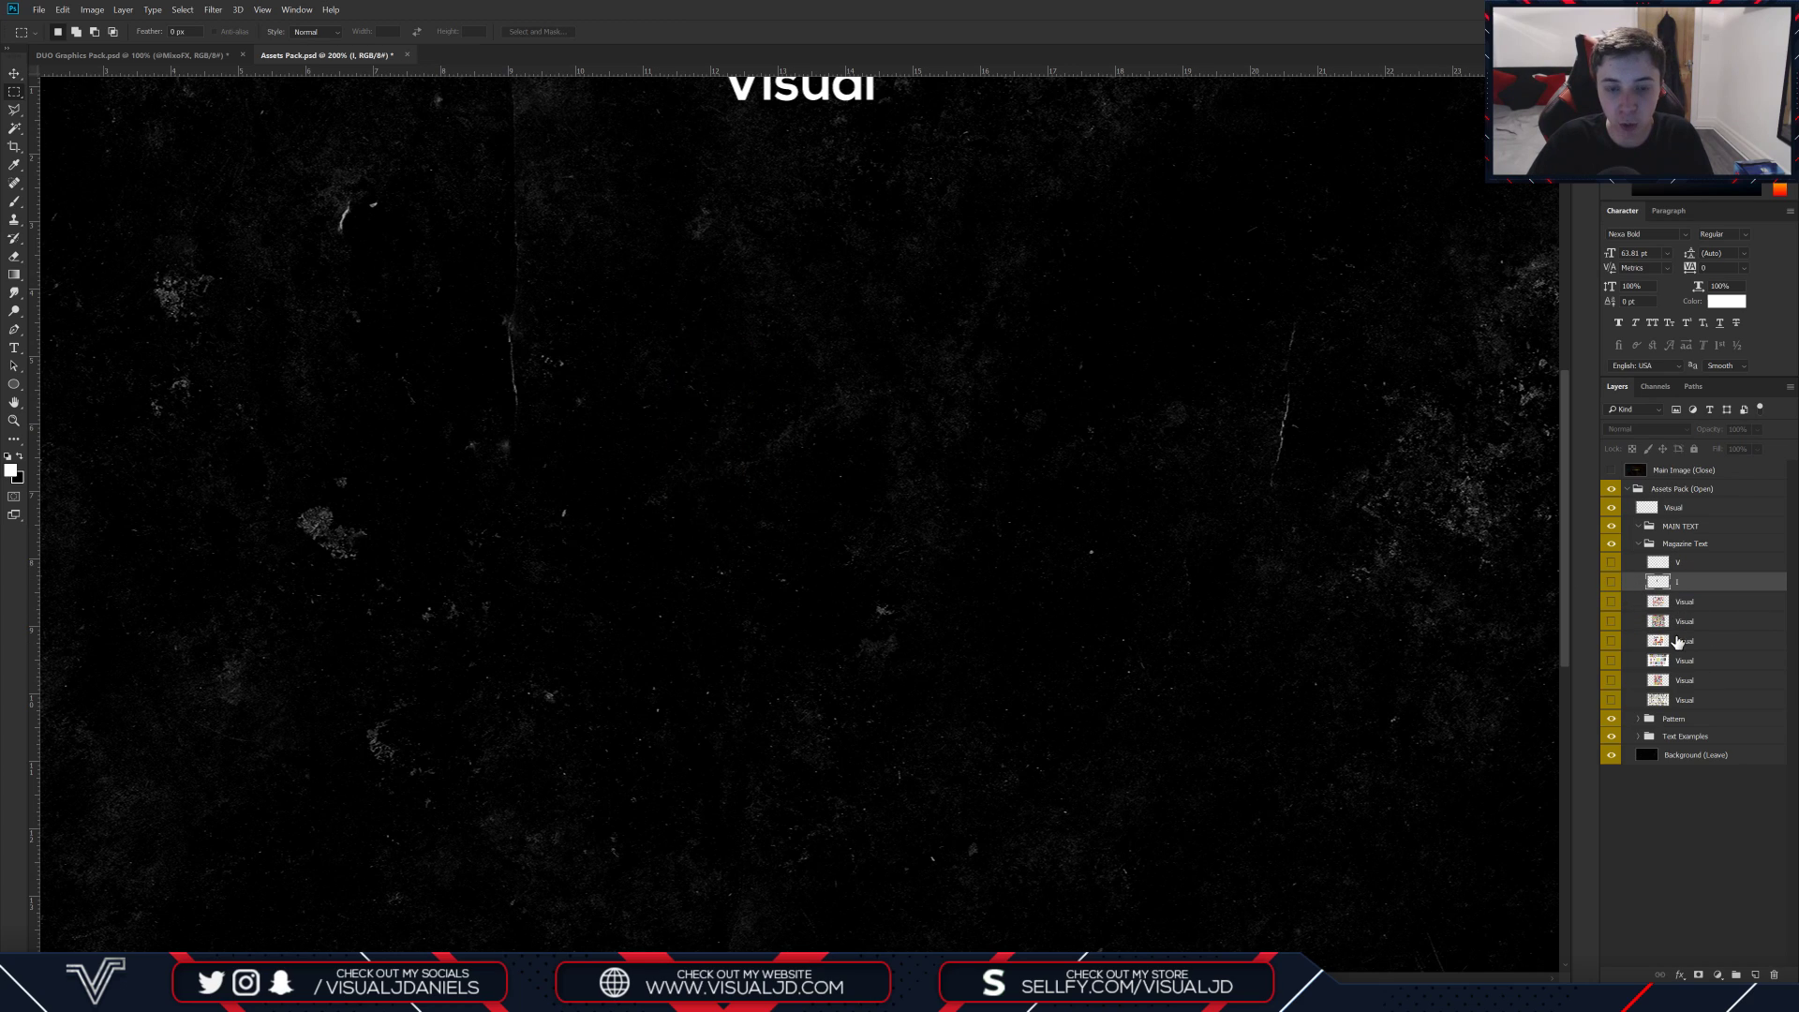
Step: Look through the remaining letter sheets for the next letter to cut out
{"action": "left_click", "coordinate": [1623, 641]}
{"action": "left_click", "coordinate": [1611, 660]}
{"action": "left_click", "coordinate": [1611, 660]}
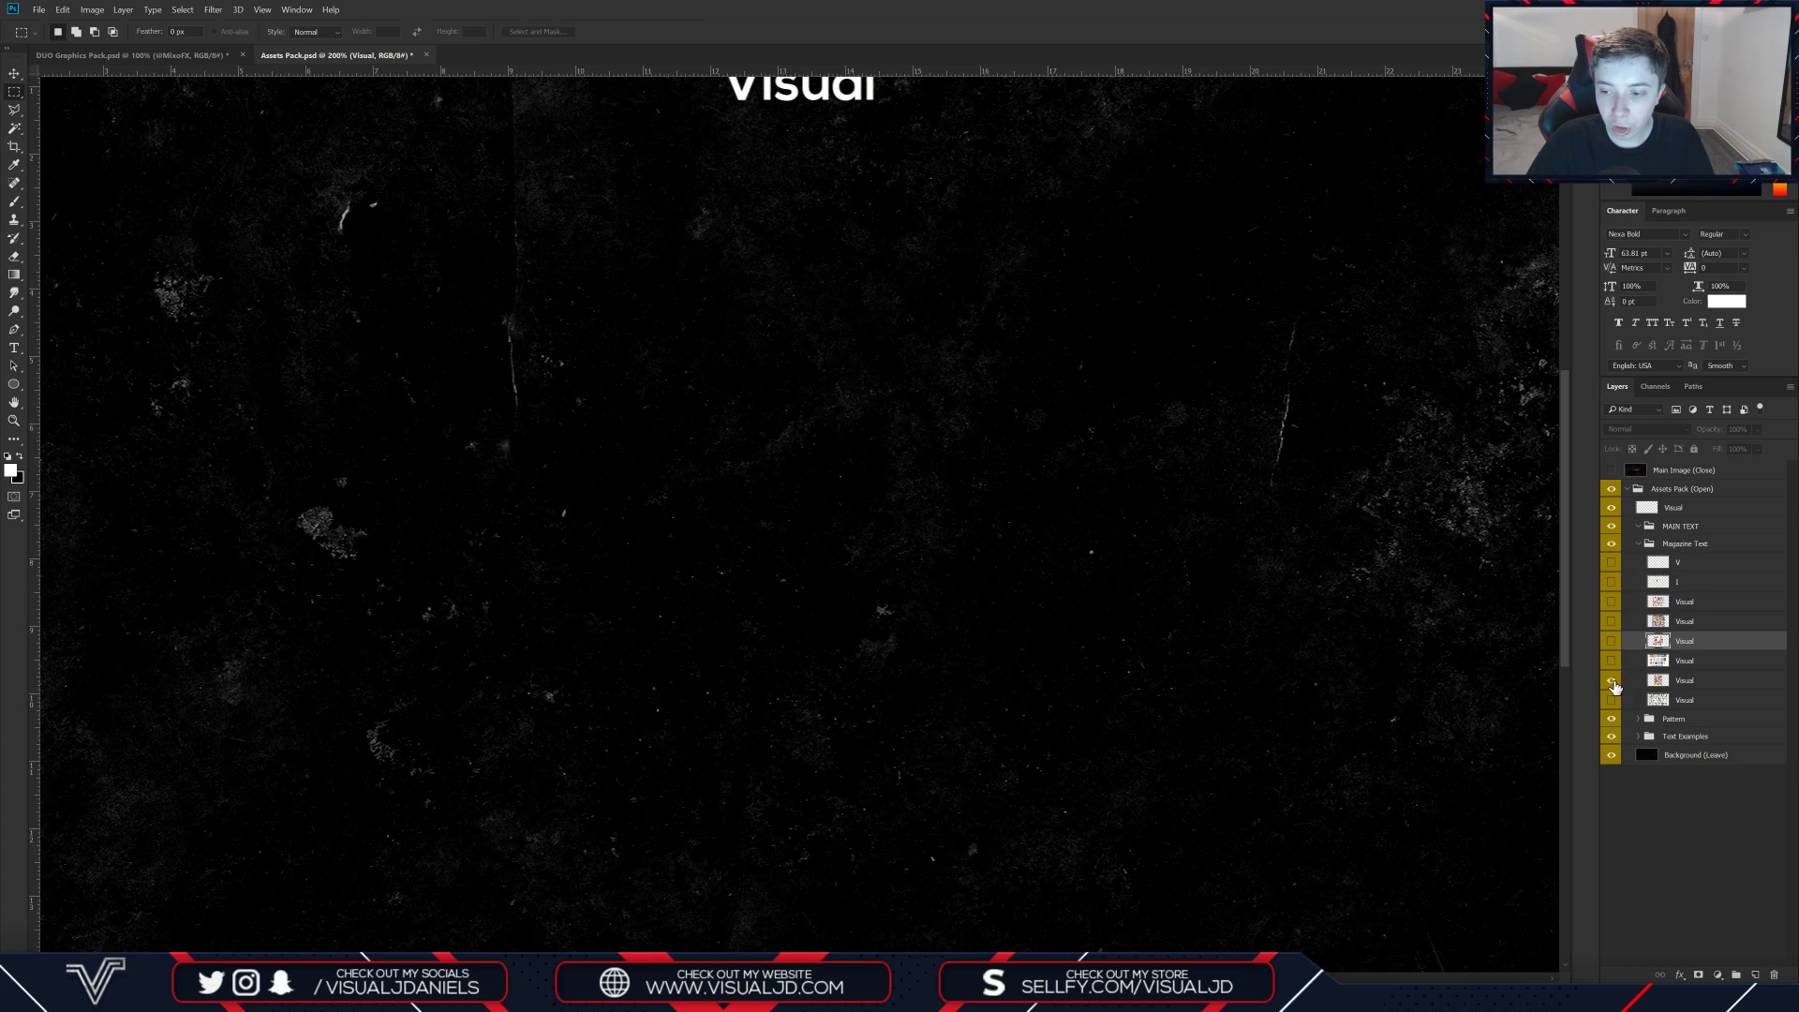
{"action": "left_click", "coordinate": [1611, 680]}
{"action": "left_click", "coordinate": [1611, 680]}
{"action": "left_click", "coordinate": [1612, 700]}
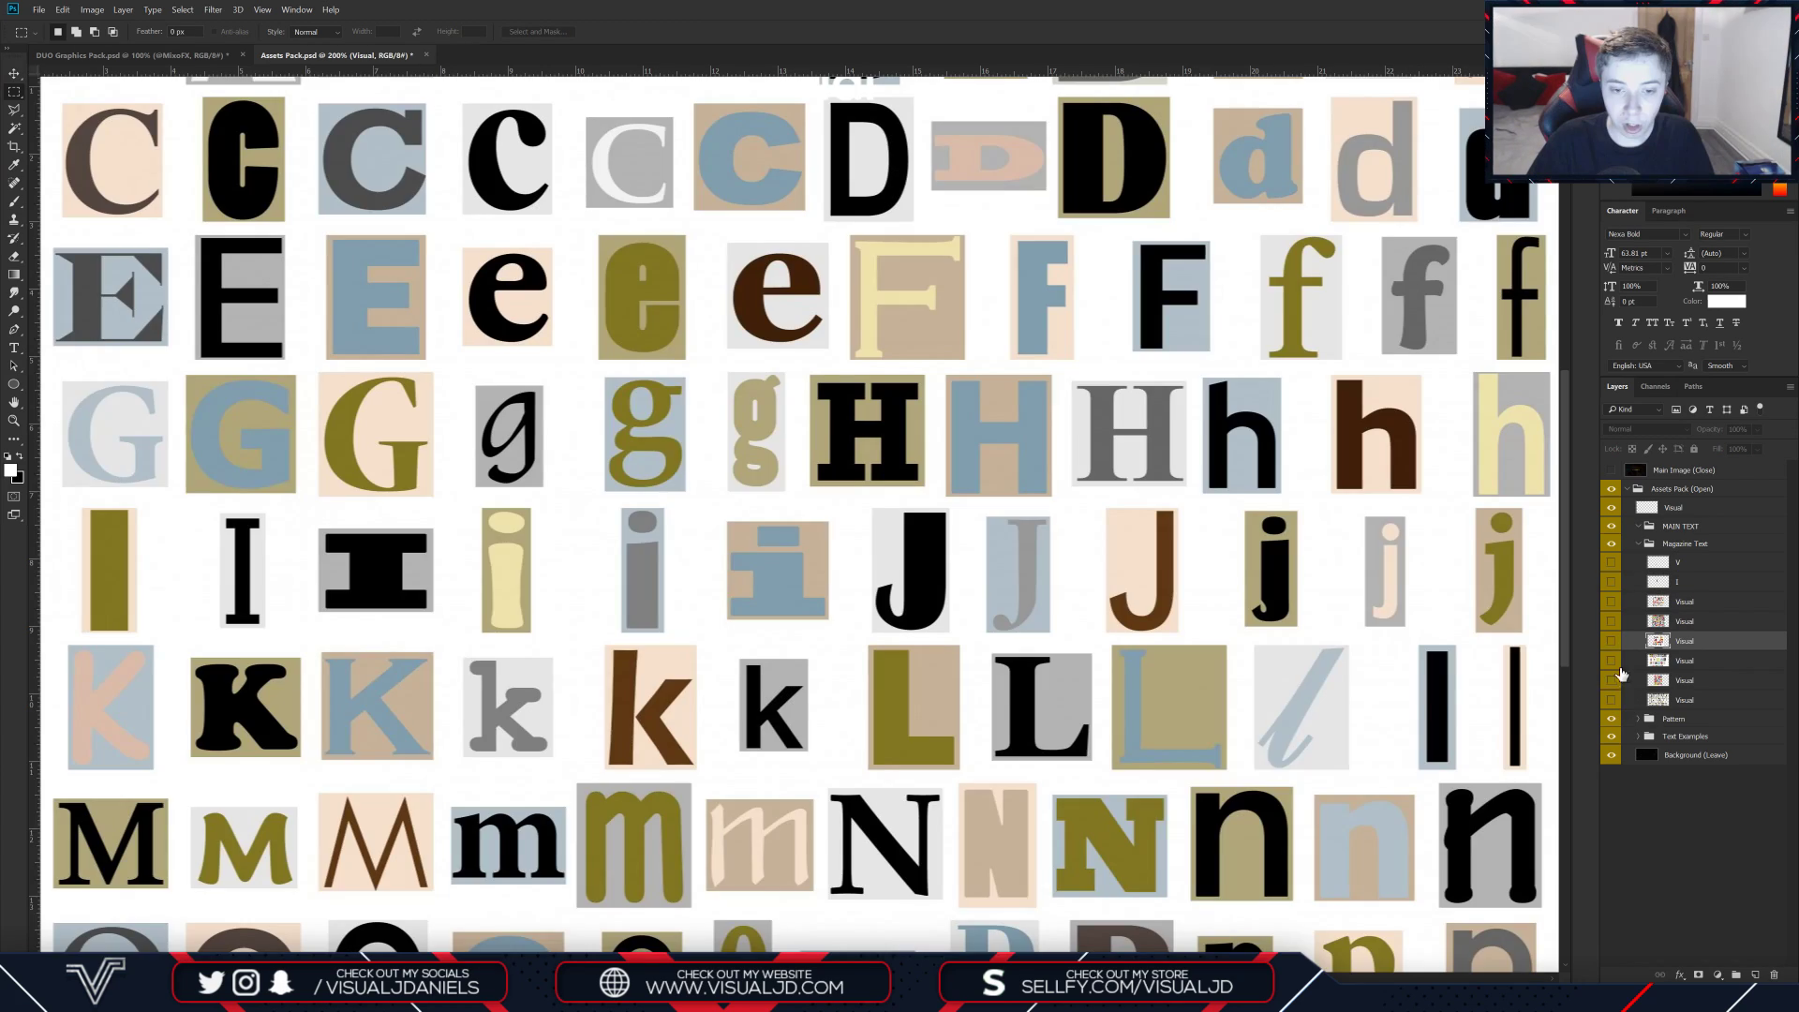
{"action": "left_click", "coordinate": [1611, 700]}
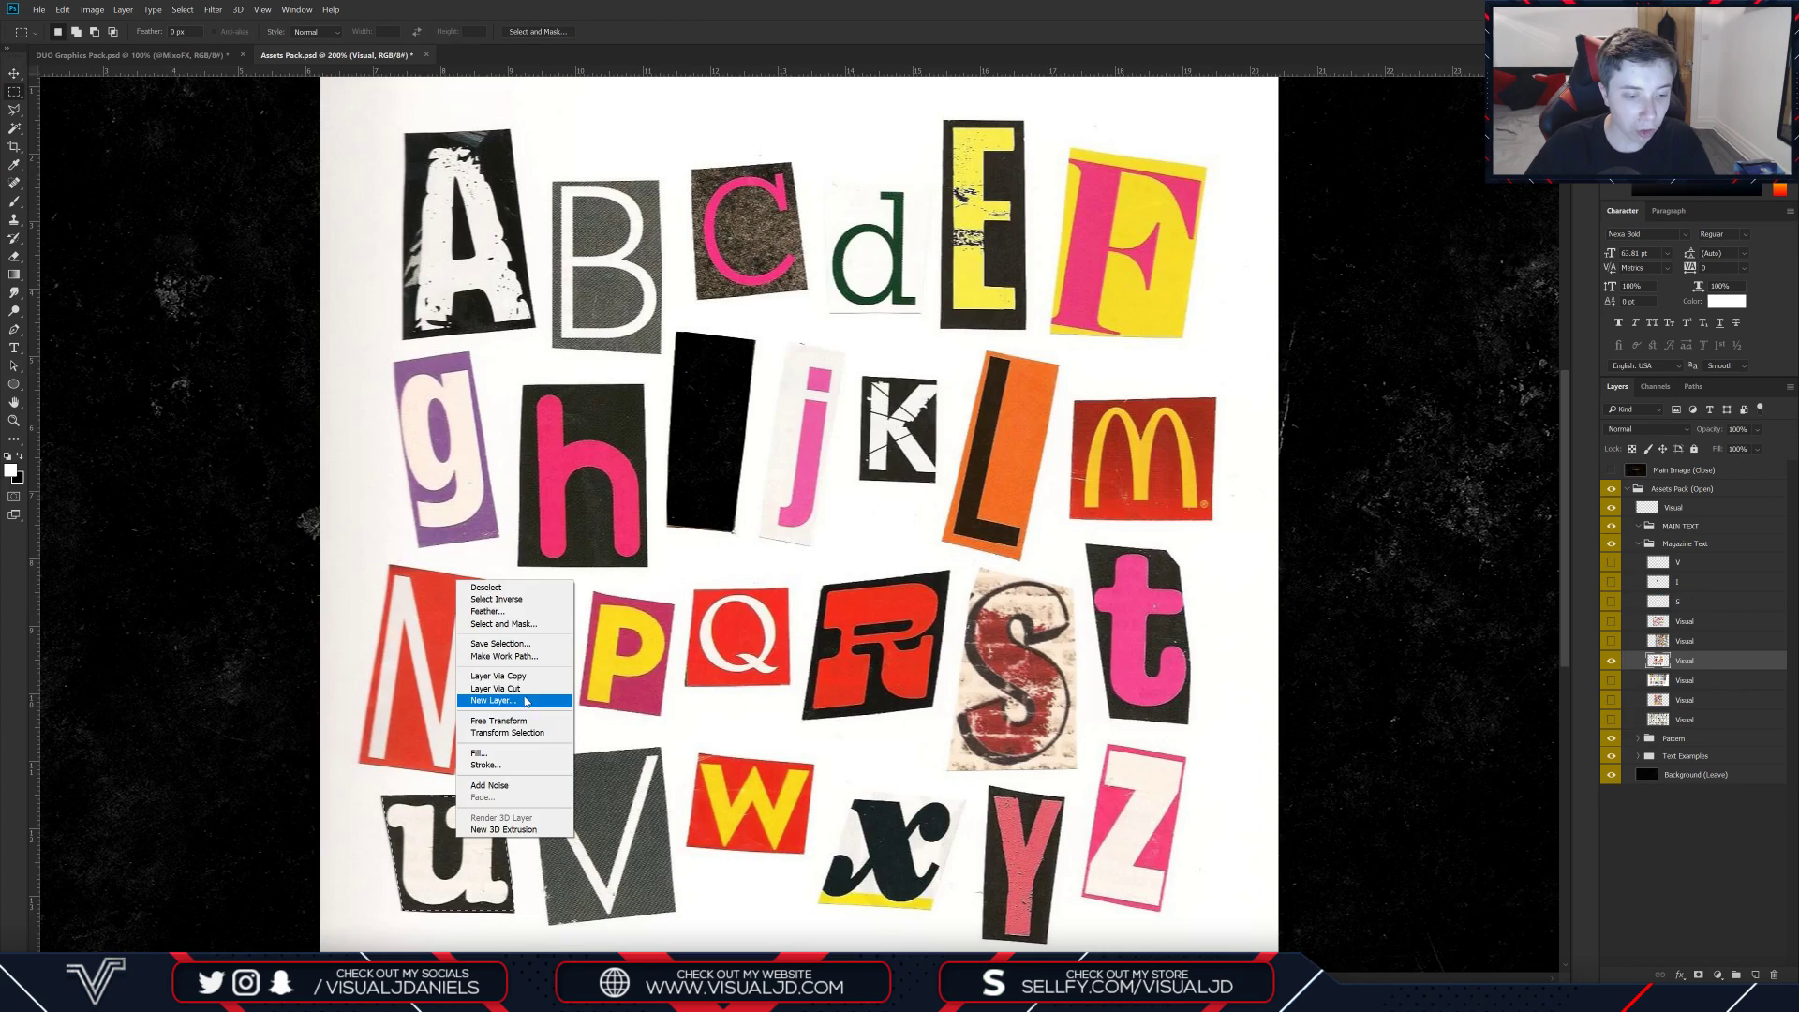
Step: Cut the selected white-on-black u onto its own layer named U, placed directly below the S layer
{"action": "left_click", "coordinate": [496, 688]}
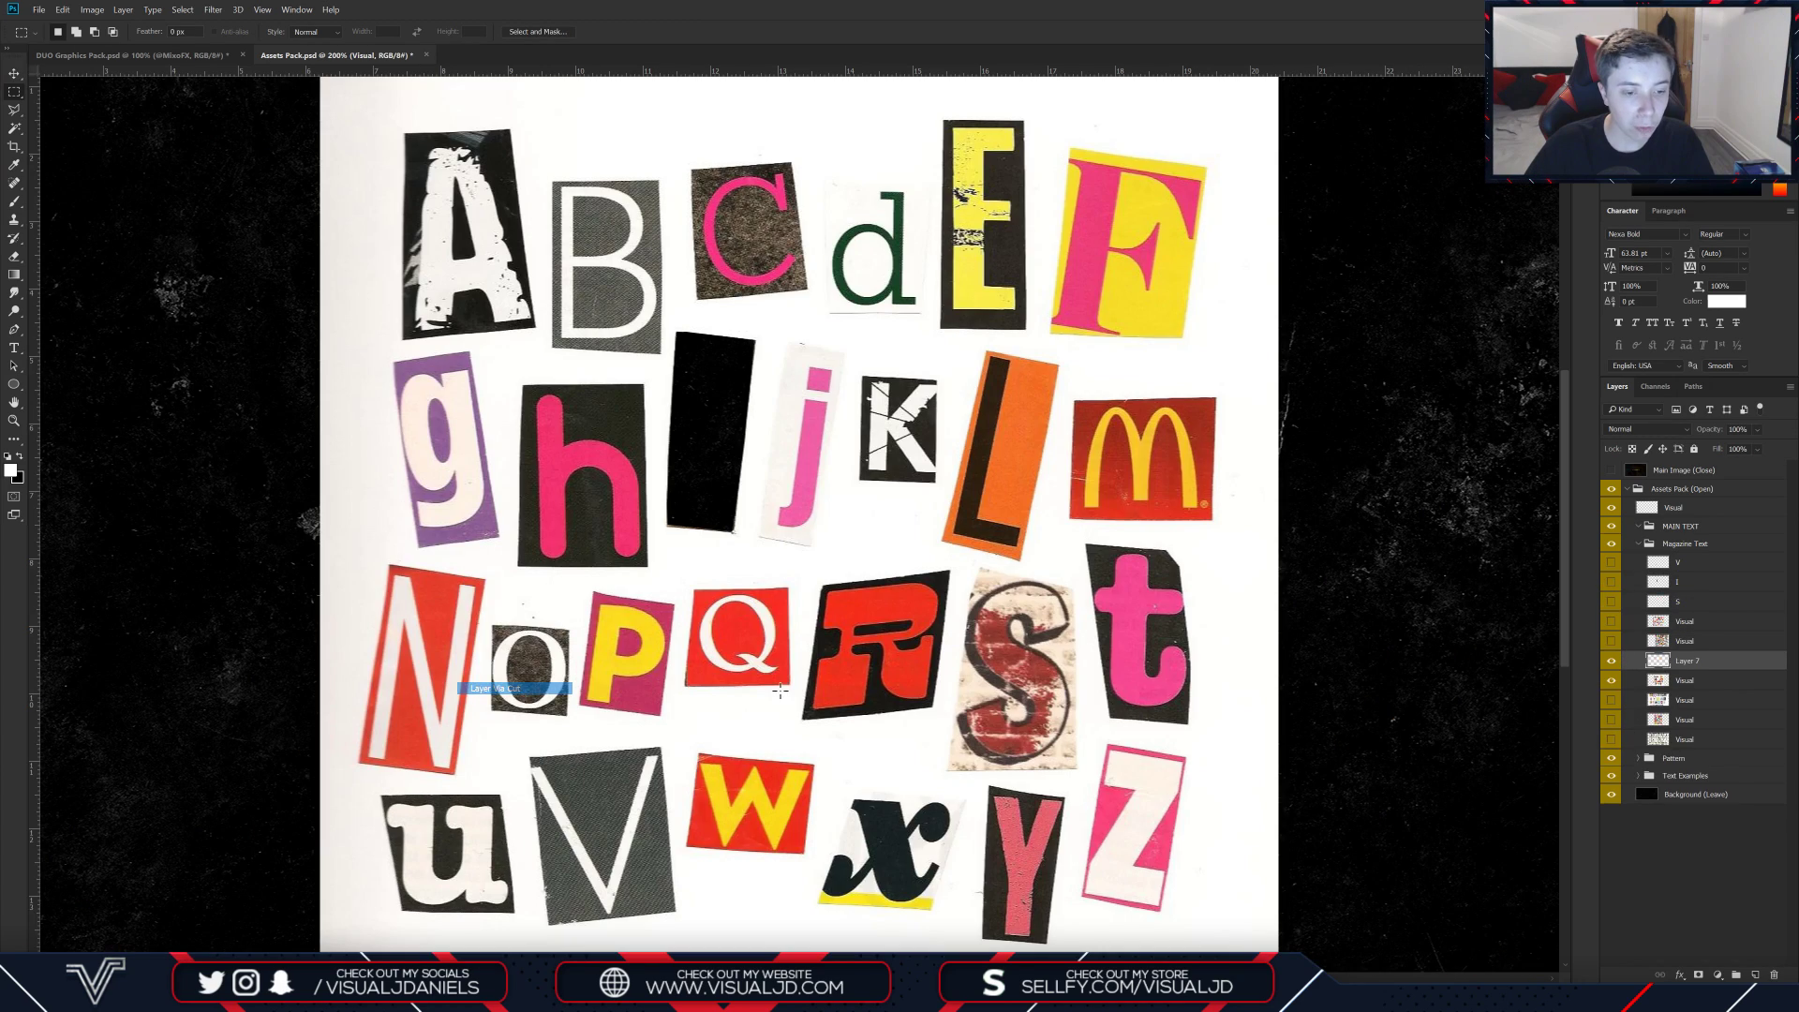
{"action": "left_click", "coordinate": [1611, 680]}
{"action": "double_click", "coordinate": [1685, 661]}
{"action": "type", "text": "U"}
{"action": "key", "text": "Return"}
{"action": "left_click_drag", "start_coordinate": [1679, 662], "coordinate": [1679, 621]}
Step: Convert the path around the dark A cut-out into a selection and cut it onto its own layer
{"action": "left_click", "coordinate": [1610, 641]}
{"action": "key", "text": "p"}
{"action": "right_click", "coordinate": [520, 160]}
{"action": "left_click", "coordinate": [590, 232]}
{"action": "key", "text": "Return"}
{"action": "key", "text": "m"}
{"action": "right_click", "coordinate": [520, 150]}
{"action": "left_click", "coordinate": [562, 271]}
Step: Rename the A cut-out's layer A and hide the letter sheet it came from
{"action": "double_click", "coordinate": [1686, 641]}
{"action": "type", "text": "A"}
{"action": "left_click", "coordinate": [1610, 661]}
Step: Check the other letter sheets and make the one containing the lime green L visible and active
{"action": "left_click", "coordinate": [1611, 680]}
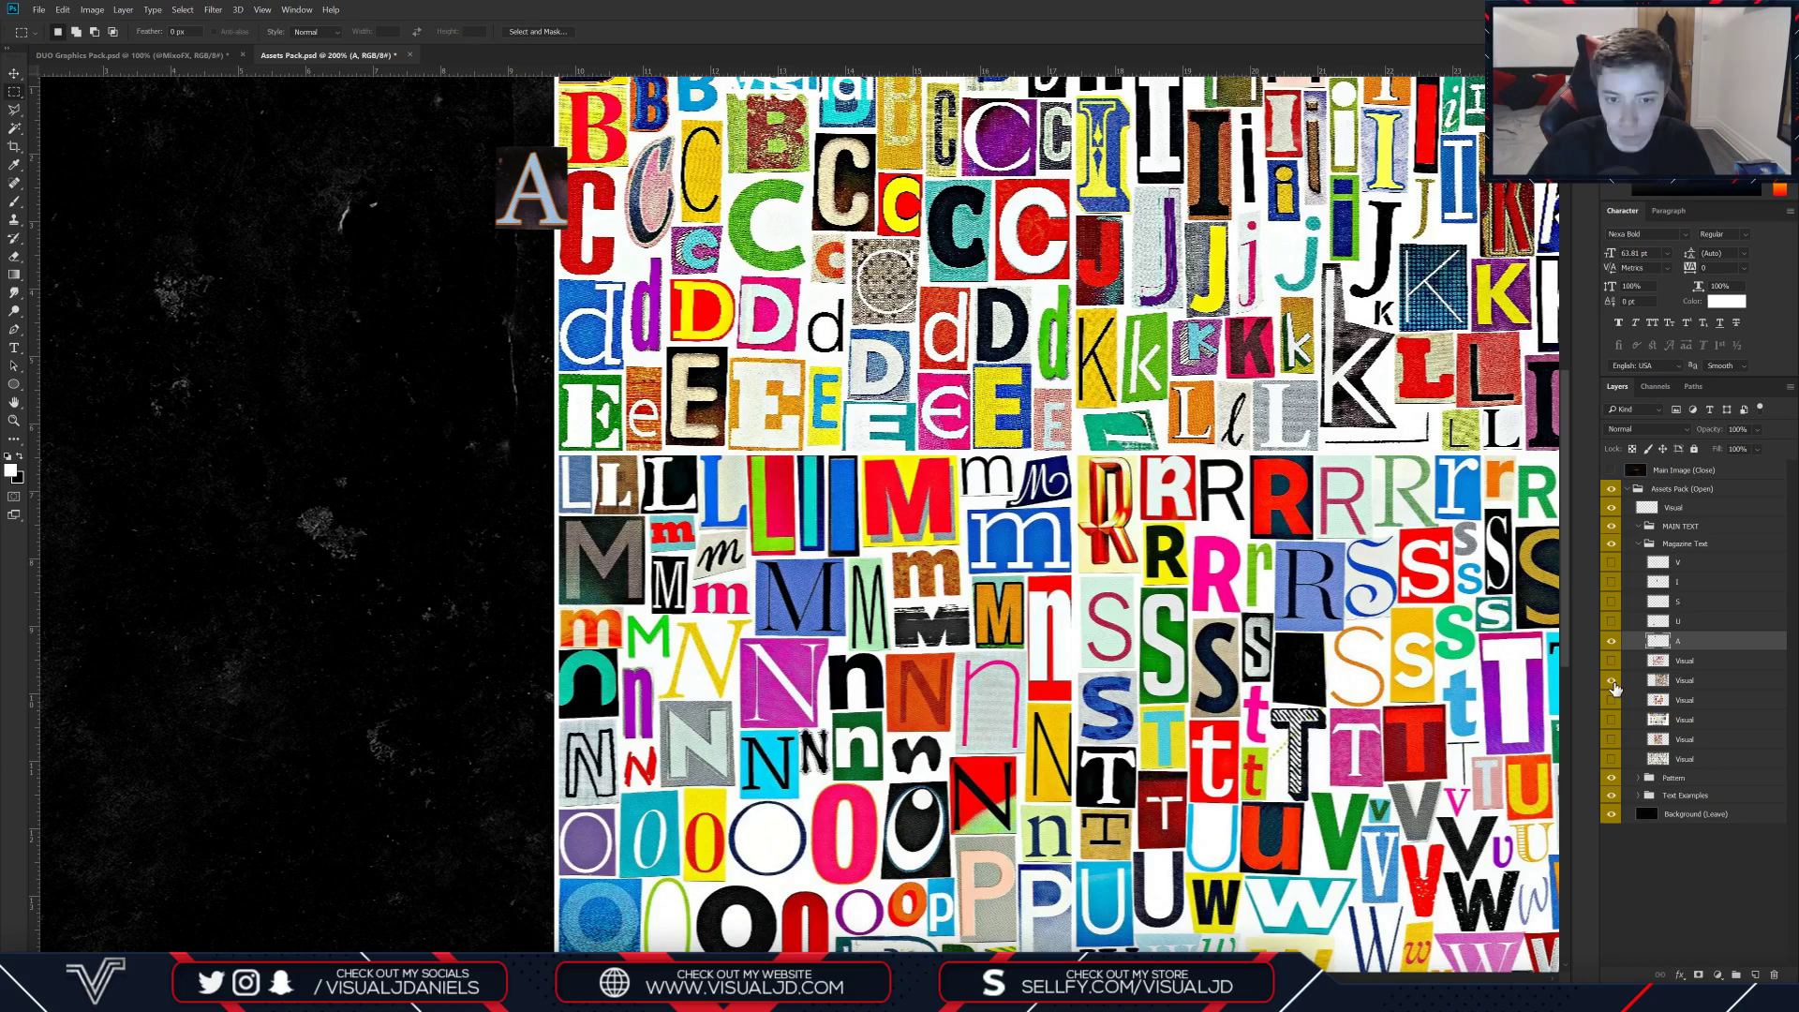
{"action": "left_click", "coordinate": [1611, 680]}
{"action": "left_click", "coordinate": [1610, 700]}
{"action": "left_click", "coordinate": [1611, 700]}
{"action": "left_click", "coordinate": [1610, 720]}
{"action": "left_click", "coordinate": [1658, 720]}
Step: Trace a closed Pen tool path around the edges of the lime green L cut-out
{"action": "left_click", "coordinate": [795, 302]}
{"action": "left_click", "coordinate": [791, 581]}
{"action": "left_click", "coordinate": [943, 583]}
{"action": "left_click", "coordinate": [942, 518]}
{"action": "left_click", "coordinate": [883, 300]}
{"action": "left_click", "coordinate": [794, 302]}
Step: Turn the path around the lime green L into a selection and put the cut-out on its own layer
{"action": "right_click", "coordinate": [871, 393]}
{"action": "key", "text": "Return"}
{"action": "key", "text": "m"}
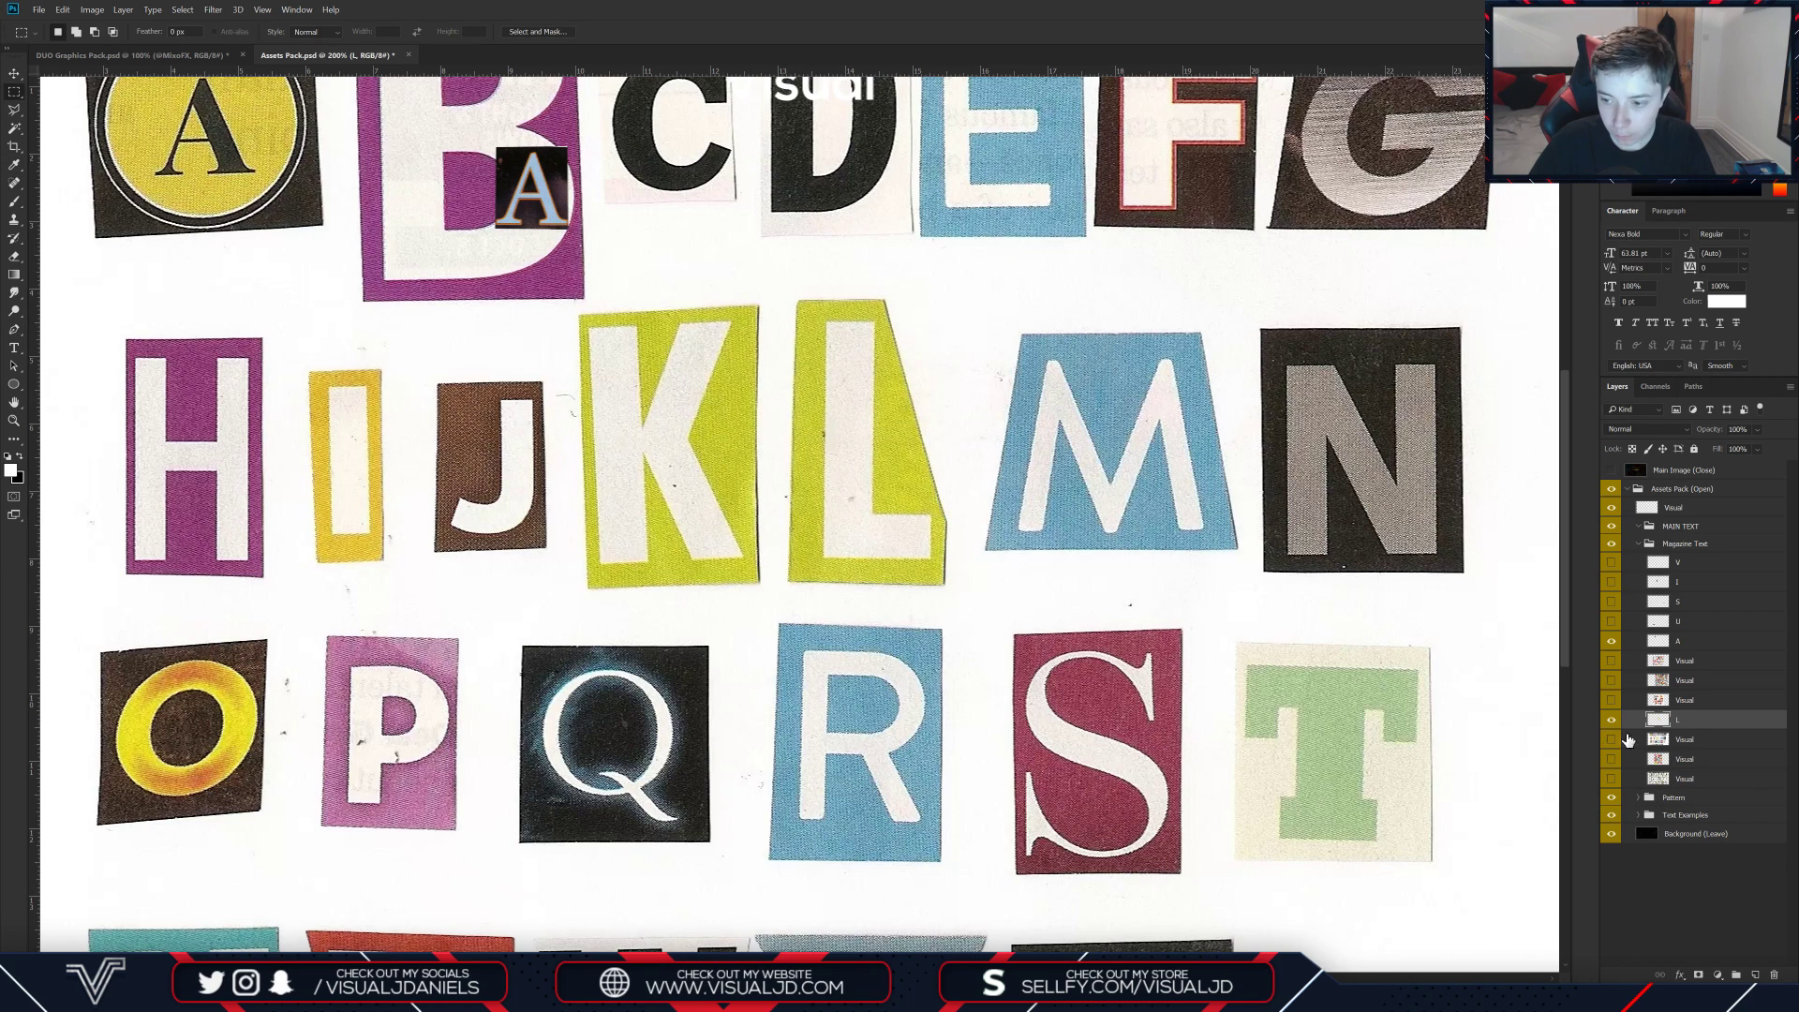
{"action": "key", "text": "ctrl+j"}
Step: Rename the lime green cut-out's layer L and hide it together with the A layer and the letter sheet
{"action": "left_click", "coordinate": [1610, 739]}
{"action": "double_click", "coordinate": [1686, 660]}
{"action": "type", "text": "L"}
{"action": "key", "text": "Return"}
{"action": "left_click_drag", "start_coordinate": [1610, 660], "coordinate": [1606, 640]}
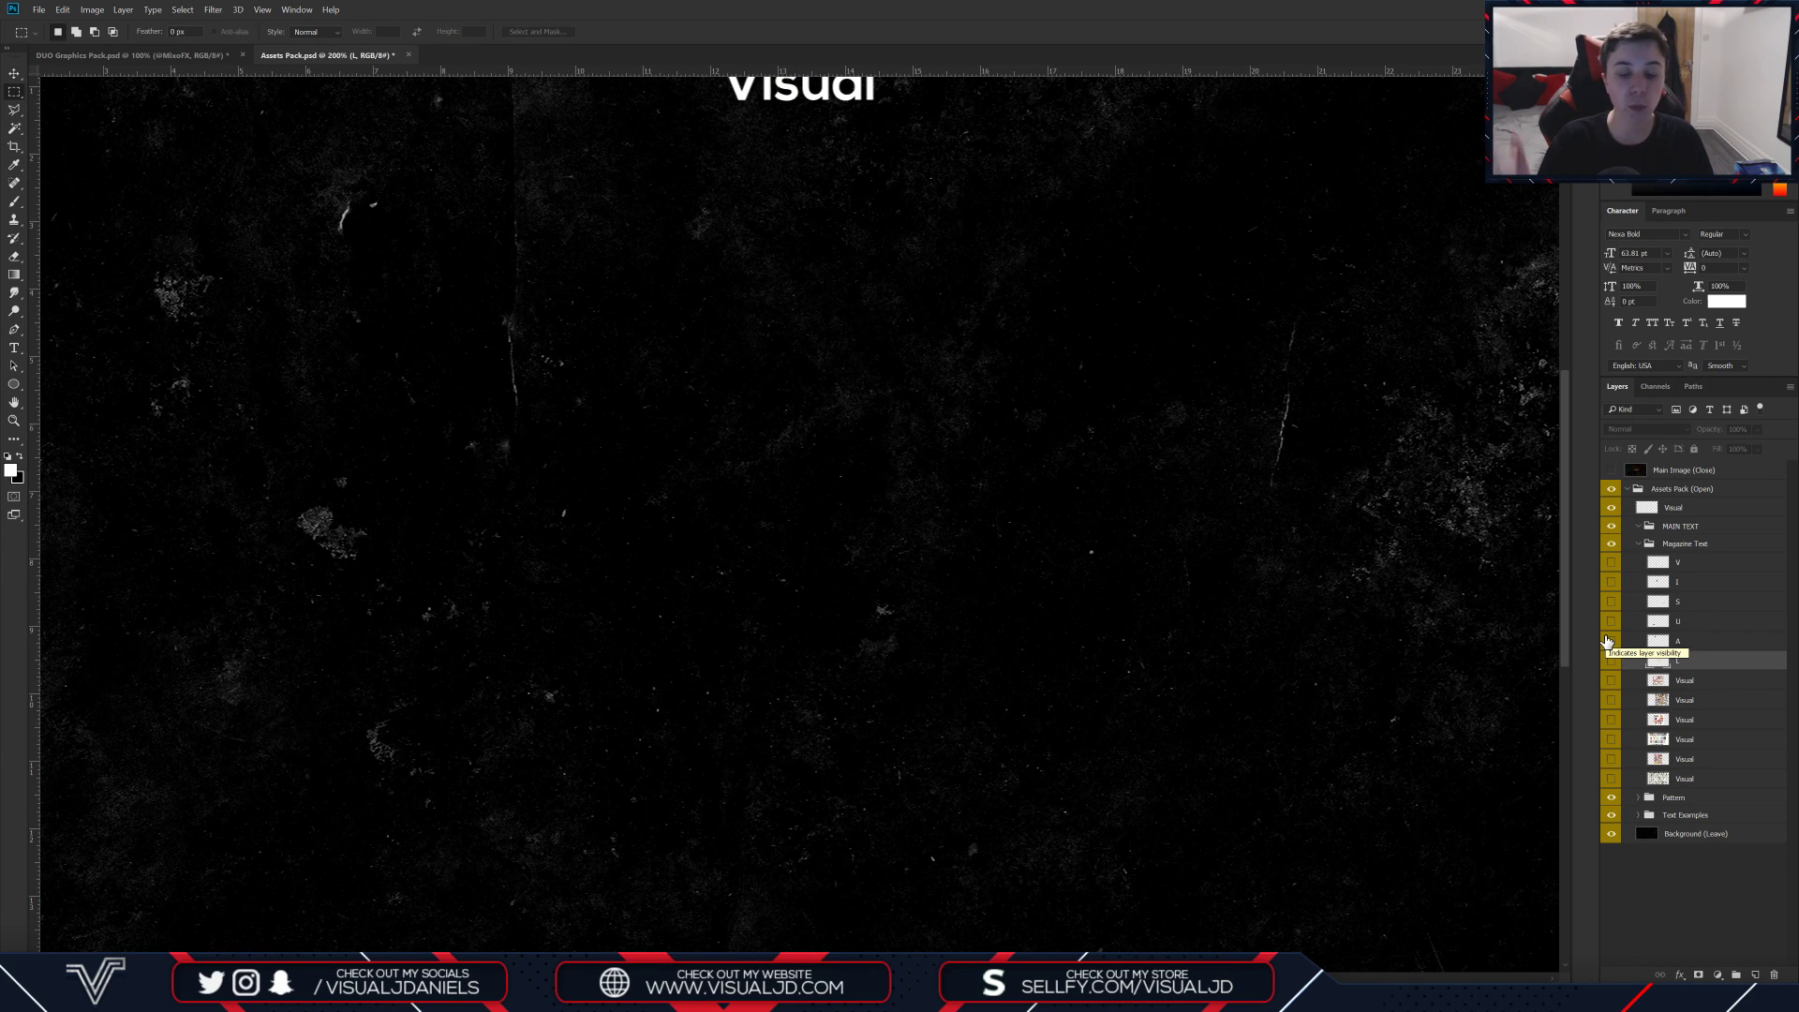
Step: Display the canvas centre guides and make all six letter cut-out layers visible
{"action": "key", "text": "ctrl+minus"}
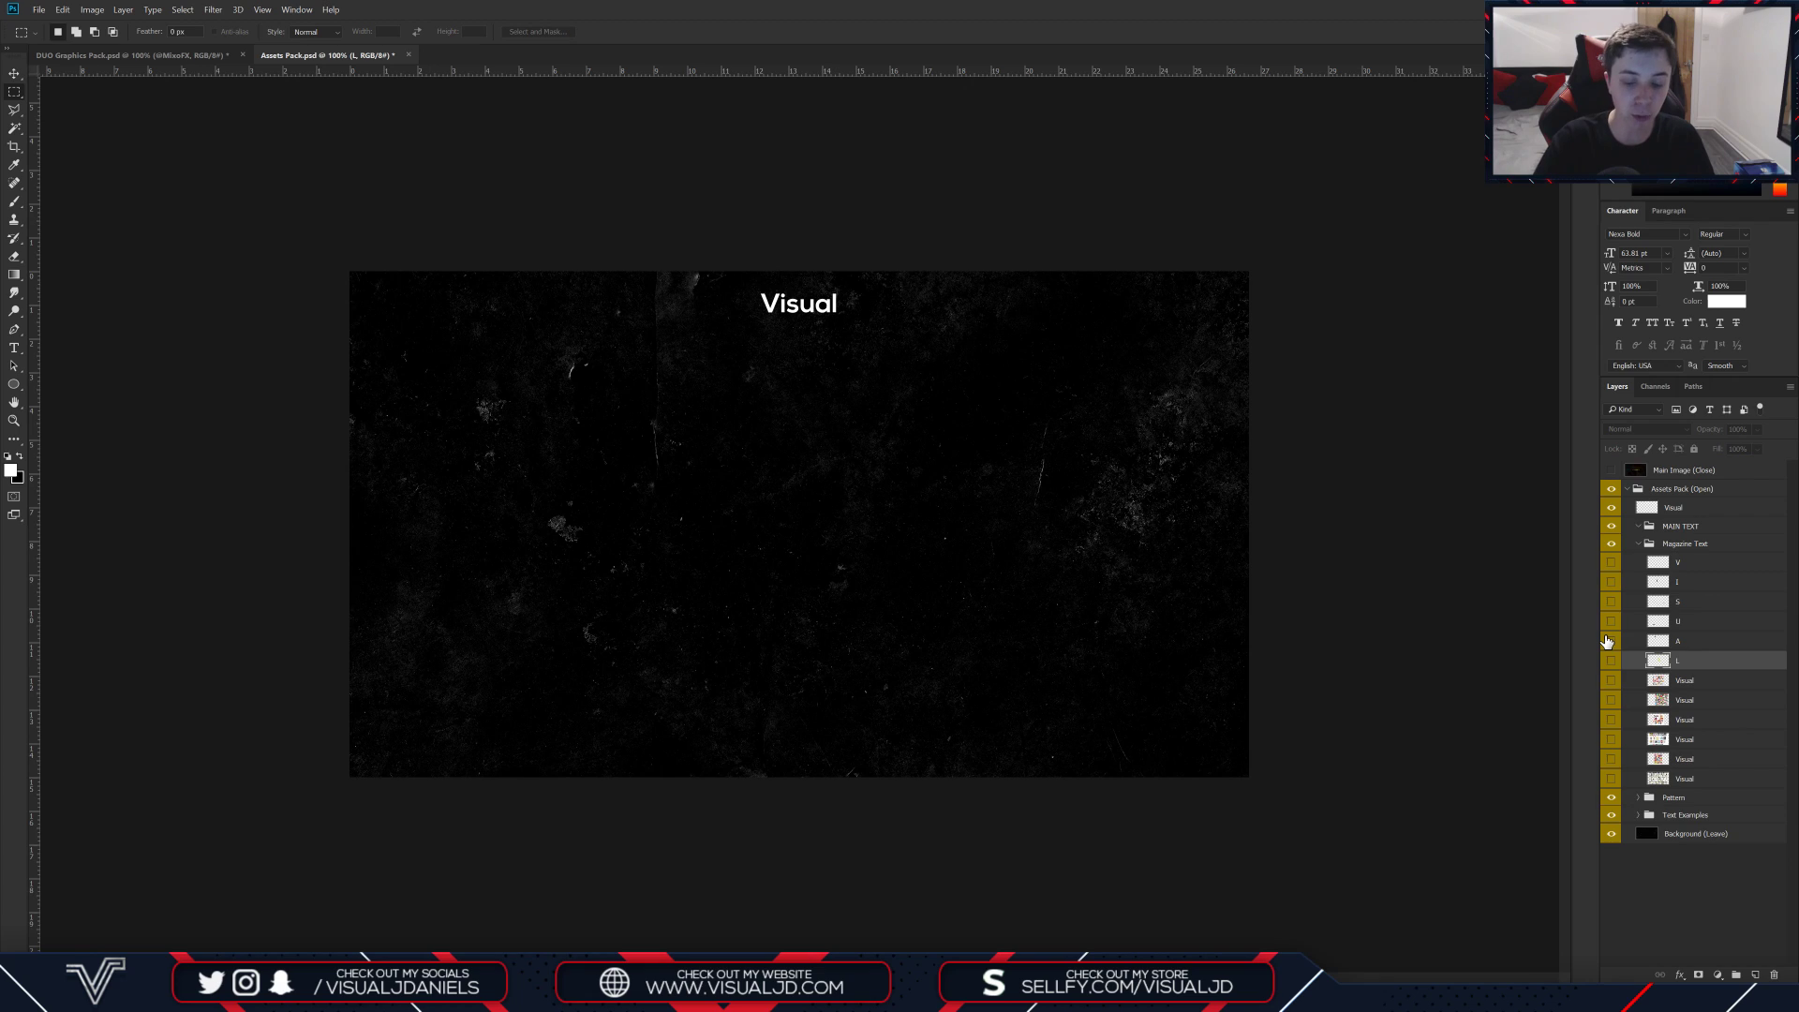
{"action": "left_click", "coordinate": [15, 75]}
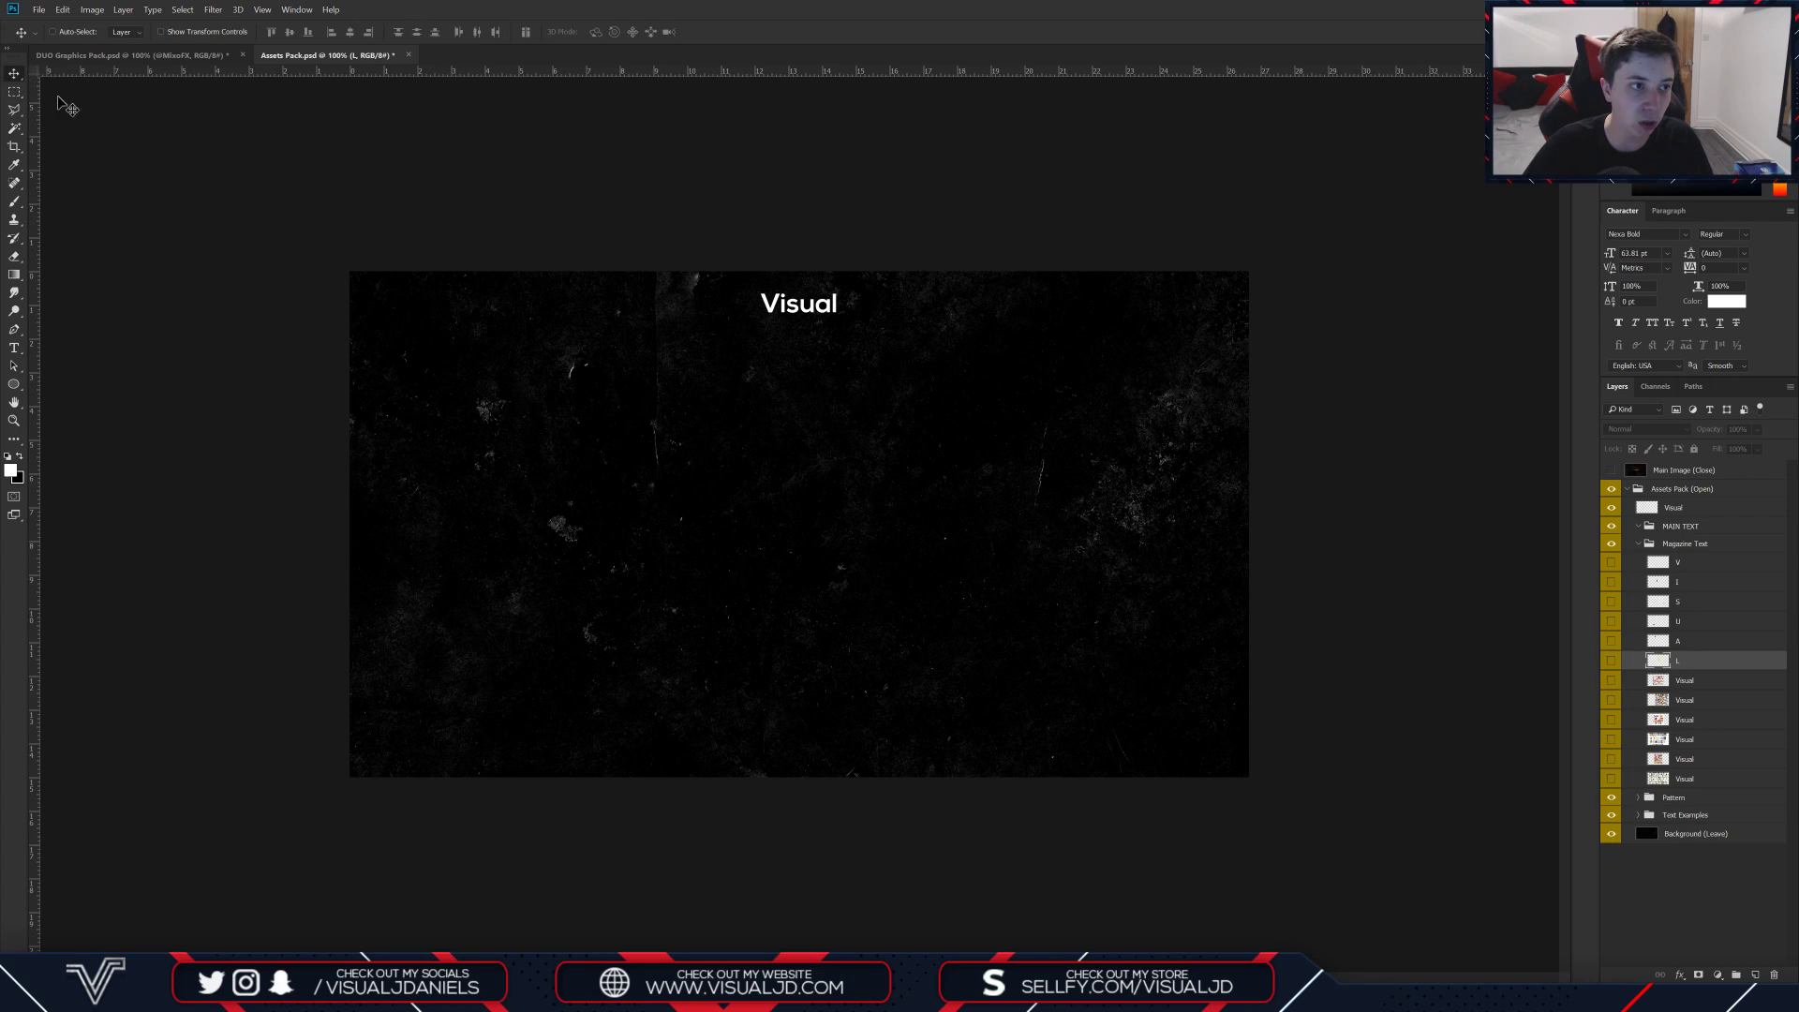
{"action": "key", "text": "ctrl+semicolon"}
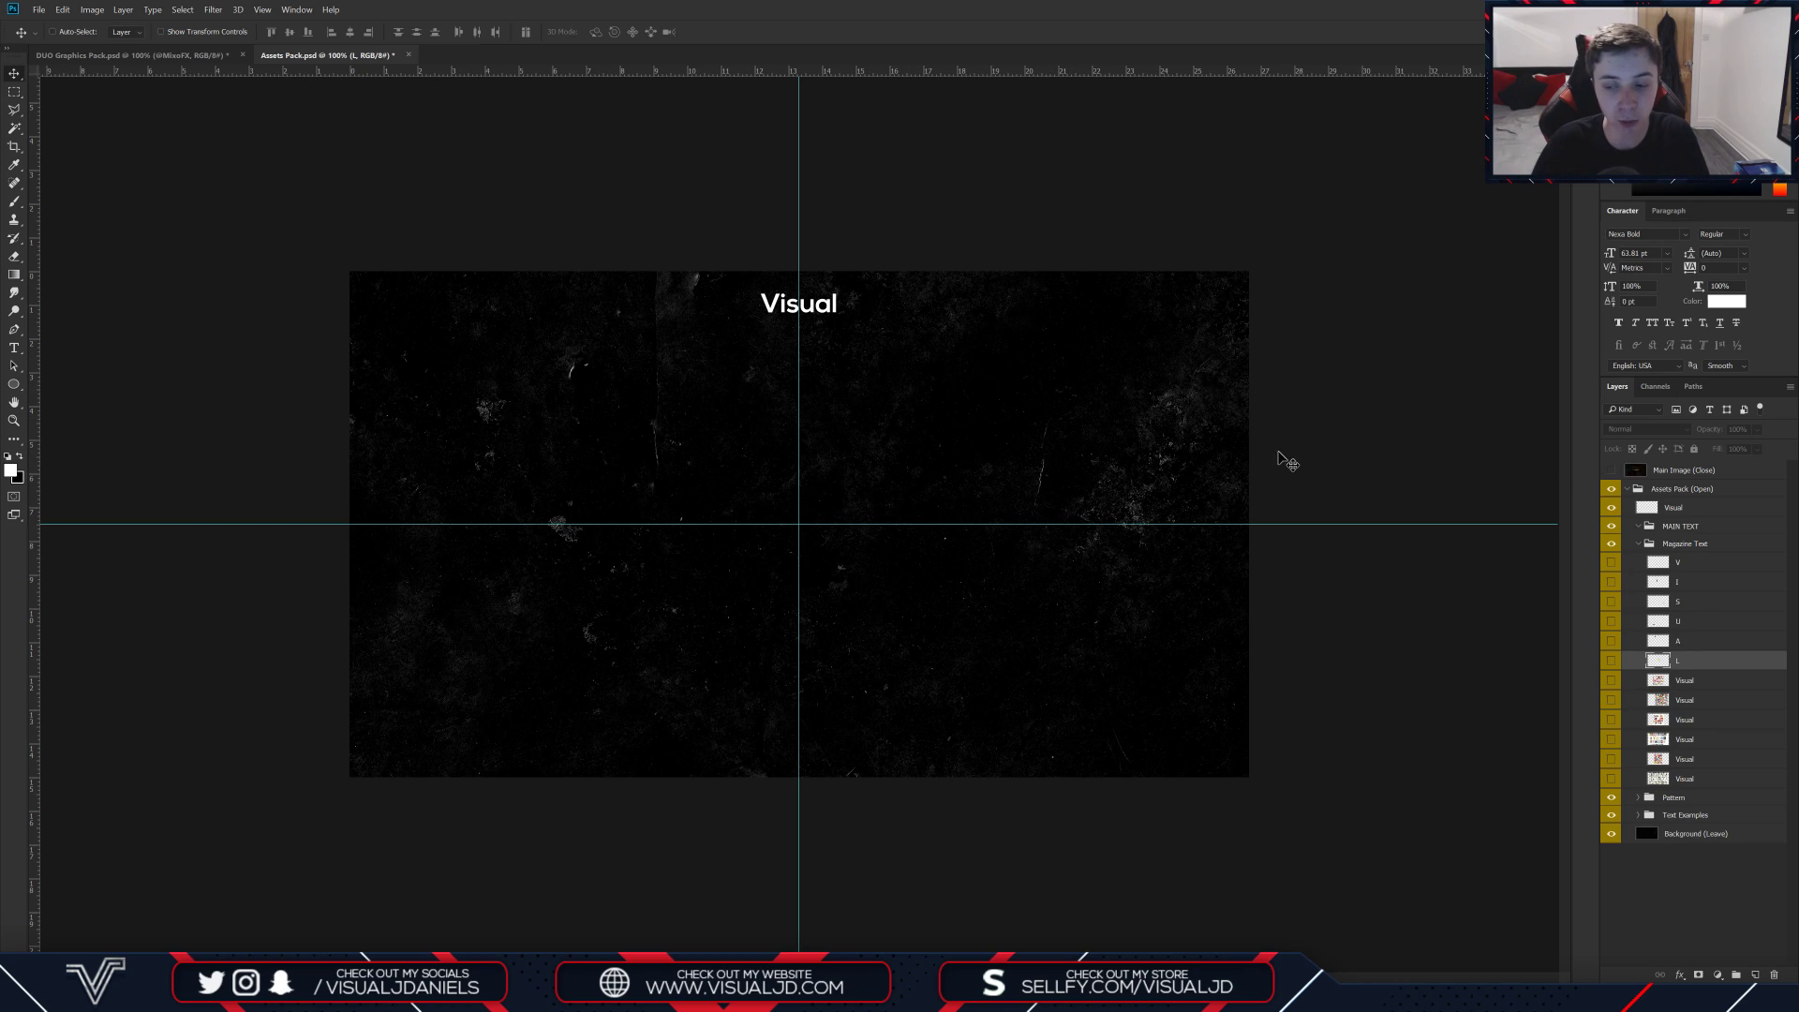
{"action": "left_click_drag", "start_coordinate": [1610, 566], "coordinate": [1611, 665]}
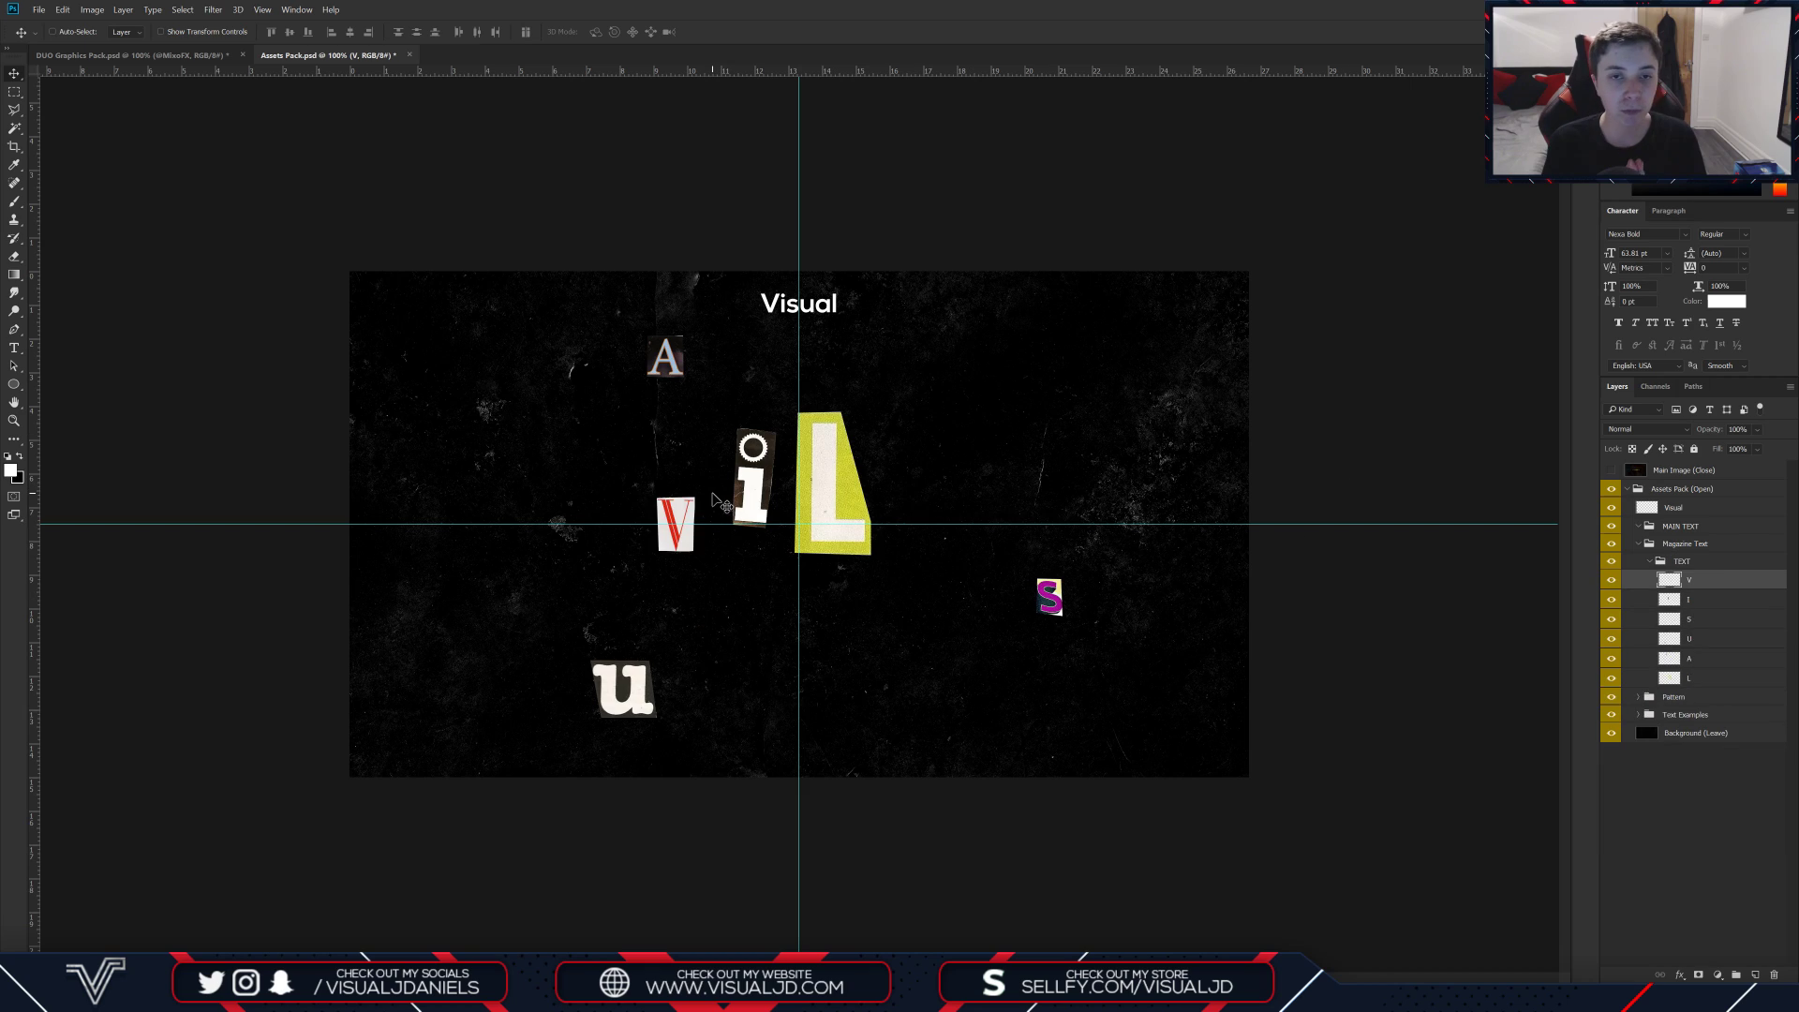
Step: Rotate the red V cut-out slightly counter-clockwise with Free Transform
{"action": "key", "text": "ctrl+t"}
{"action": "left_click_drag", "start_coordinate": [722, 503], "coordinate": [710, 487]}
{"action": "key", "text": "Return"}
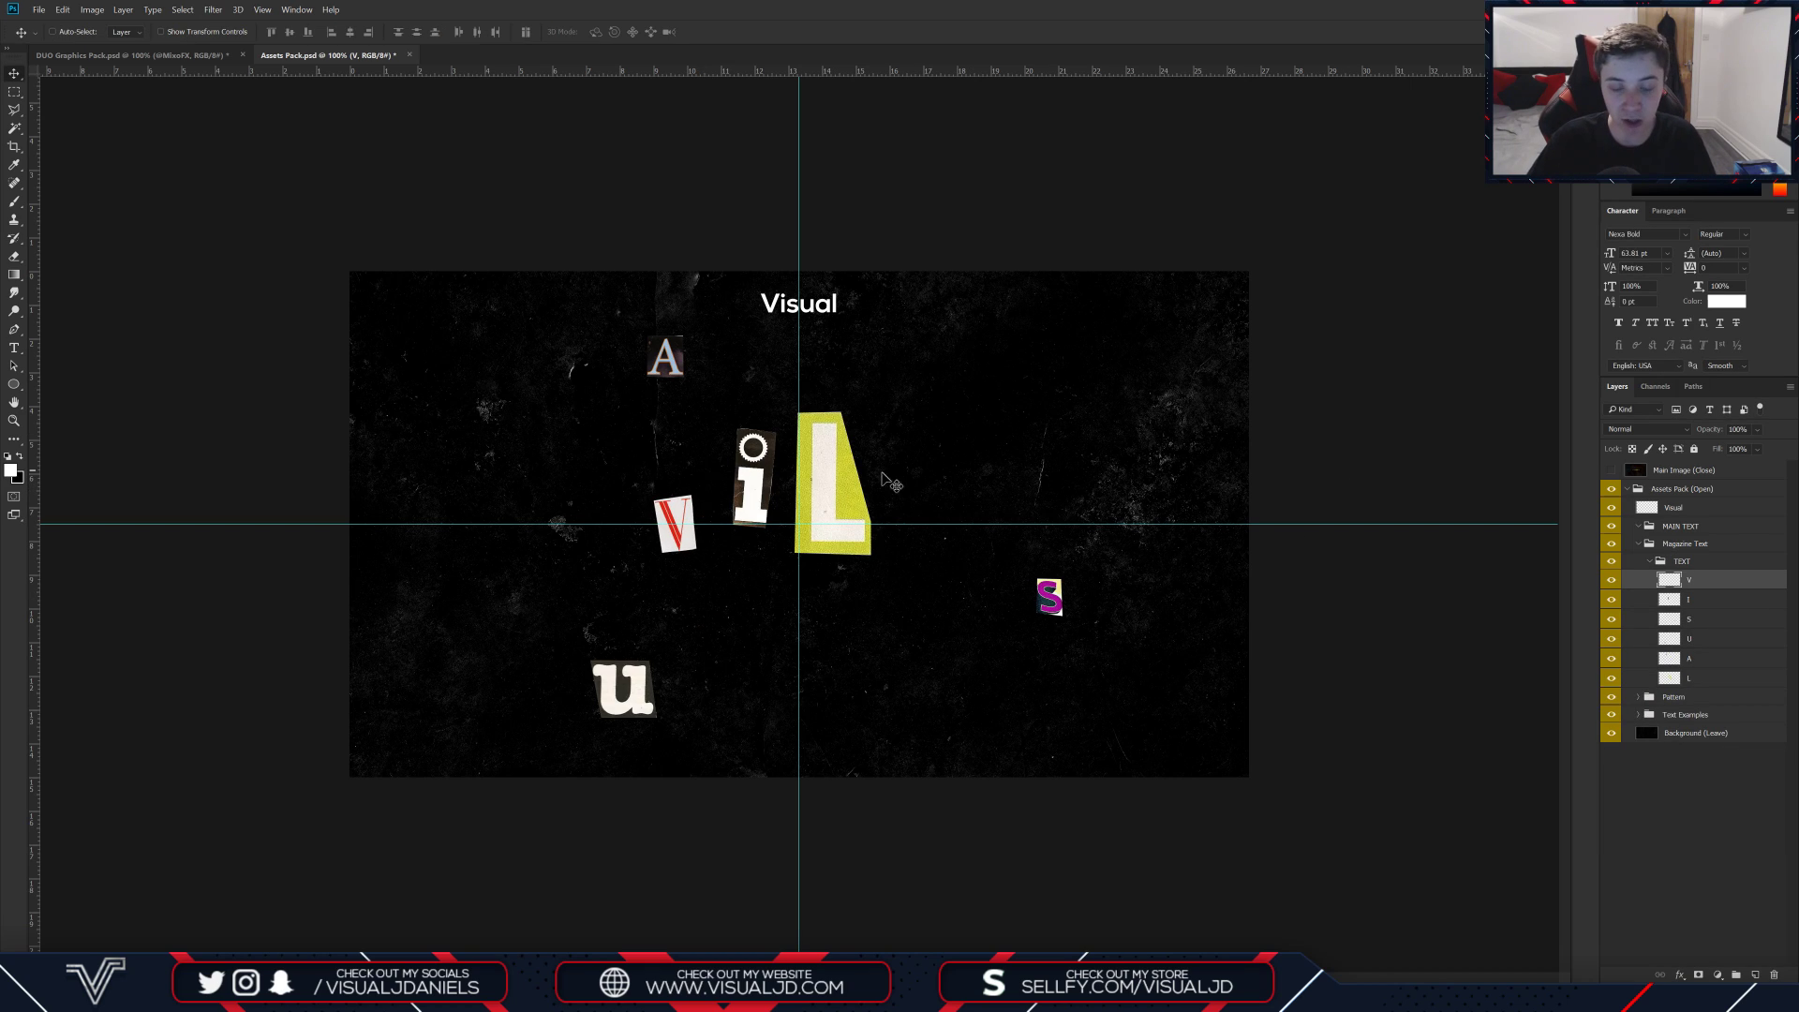
Step: Scale the i cut-out down with Free Transform to roughly the height of the V
{"action": "left_click", "coordinate": [1684, 600]}
{"action": "key", "text": "ctrl+t"}
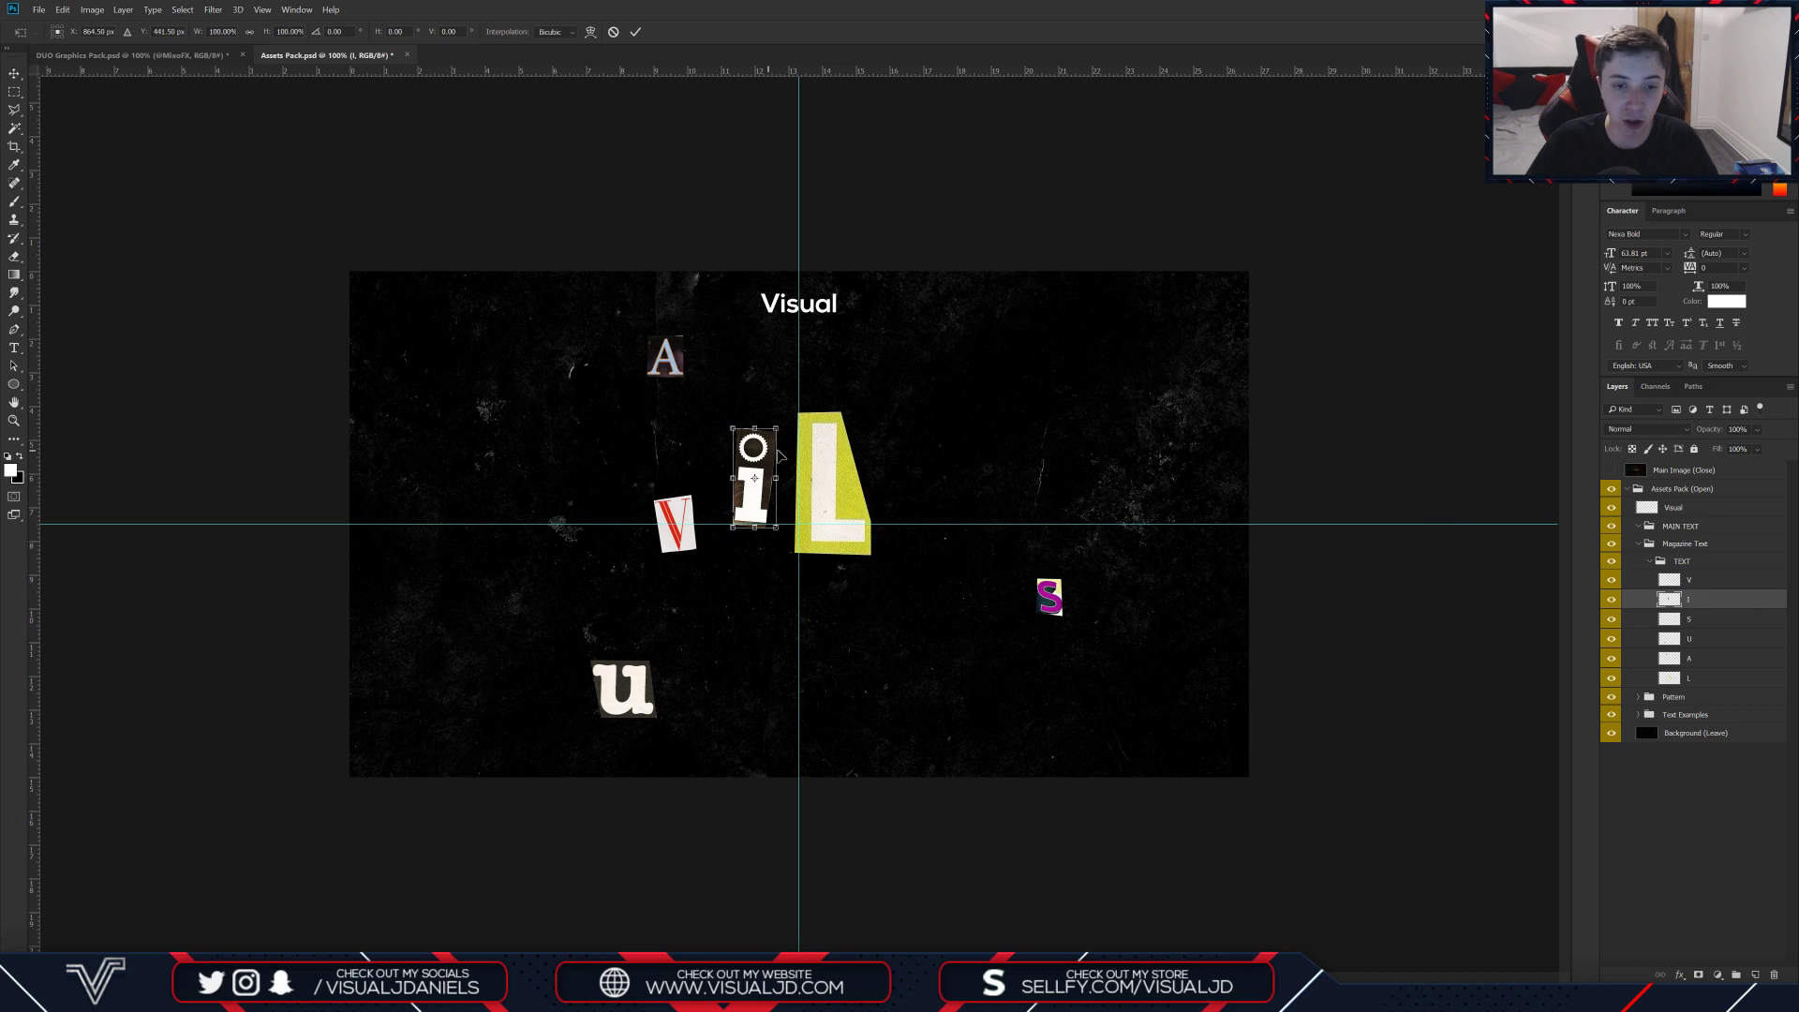
{"action": "left_click_drag", "start_coordinate": [772, 431], "coordinate": [756, 474]}
{"action": "key", "text": "Return"}
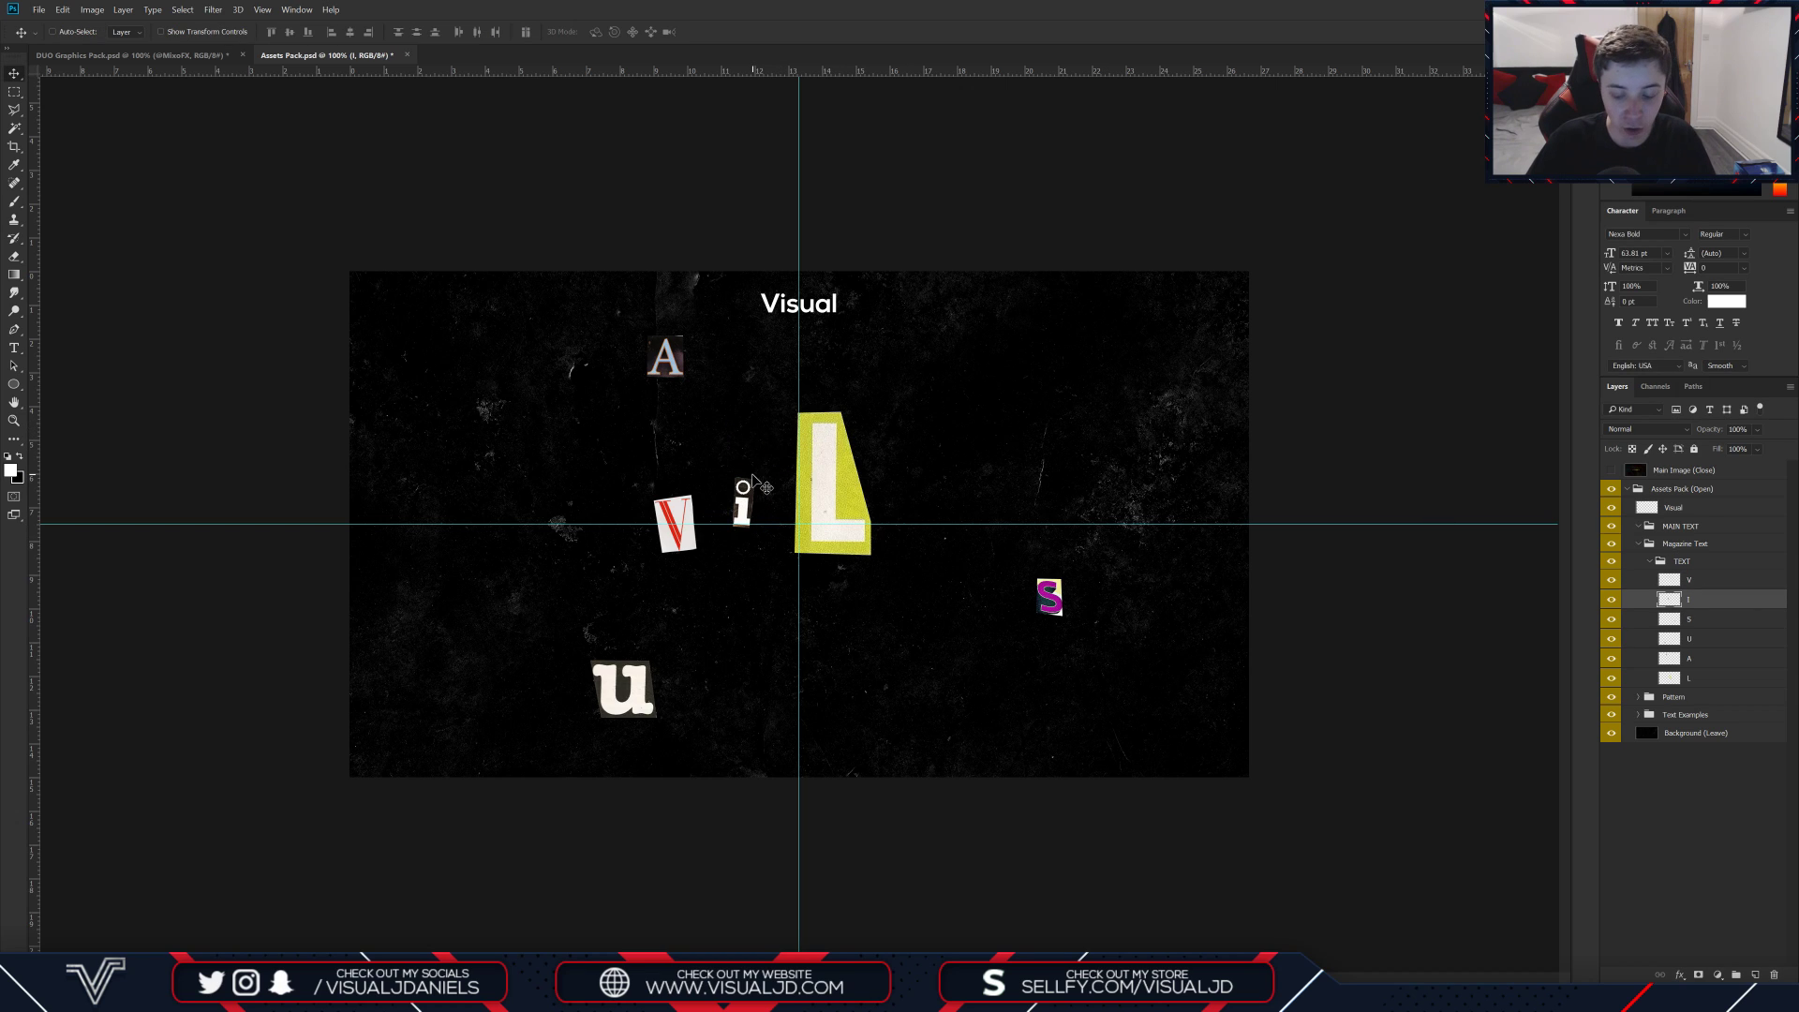
Step: Move the i cut-out against the V's right edge and place the I layer above the V layer
{"action": "key", "text": "ctrl+plus"}
{"action": "left_click_drag", "start_coordinate": [754, 496], "coordinate": [626, 470]}
{"action": "left_click_drag", "start_coordinate": [1692, 600], "coordinate": [1692, 578]}
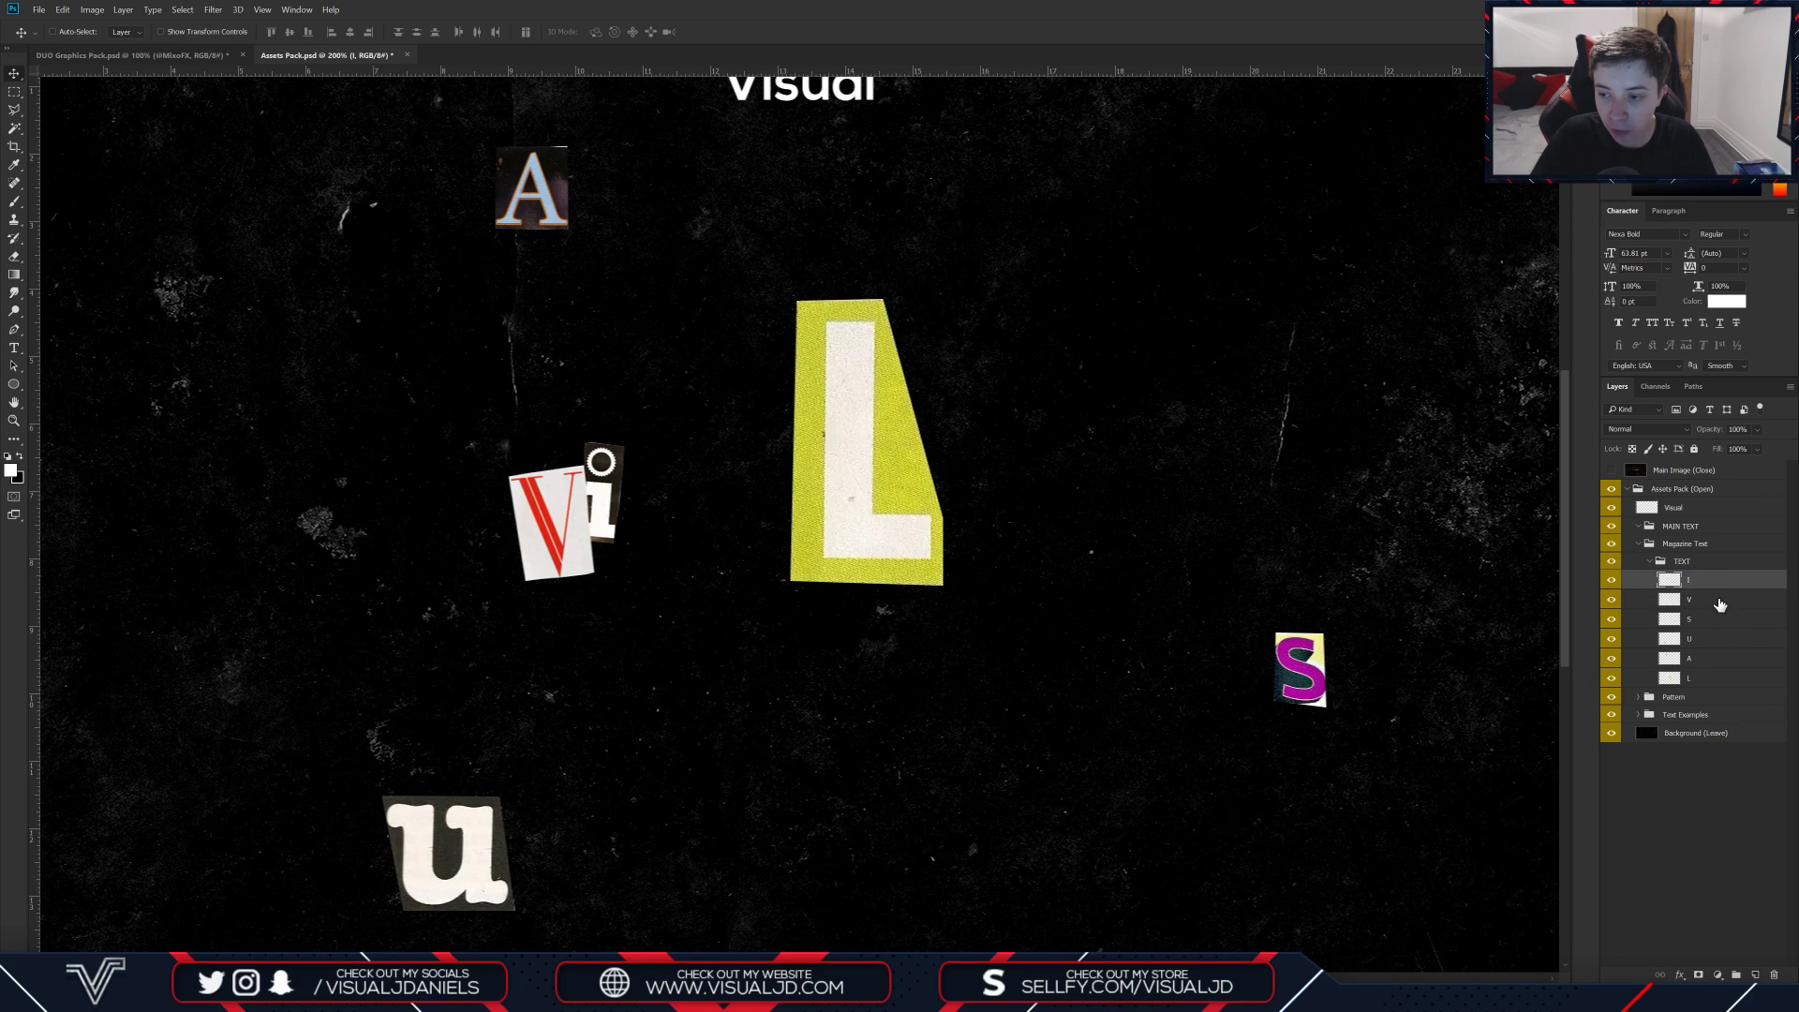
{"action": "left_click_drag", "start_coordinate": [618, 480], "coordinate": [627, 488]}
Step: Move the S cut-out beside the i, and move and transform the u cut-out to follow it in the word
{"action": "left_click", "coordinate": [1682, 616]}
{"action": "left_click_drag", "start_coordinate": [1292, 580], "coordinate": [660, 450]}
{"action": "left_click", "coordinate": [1724, 638]}
{"action": "left_click_drag", "start_coordinate": [518, 666], "coordinate": [792, 294]}
{"action": "key", "text": "ctrl+t"}
{"action": "left_click_drag", "start_coordinate": [789, 426], "coordinate": [767, 464]}
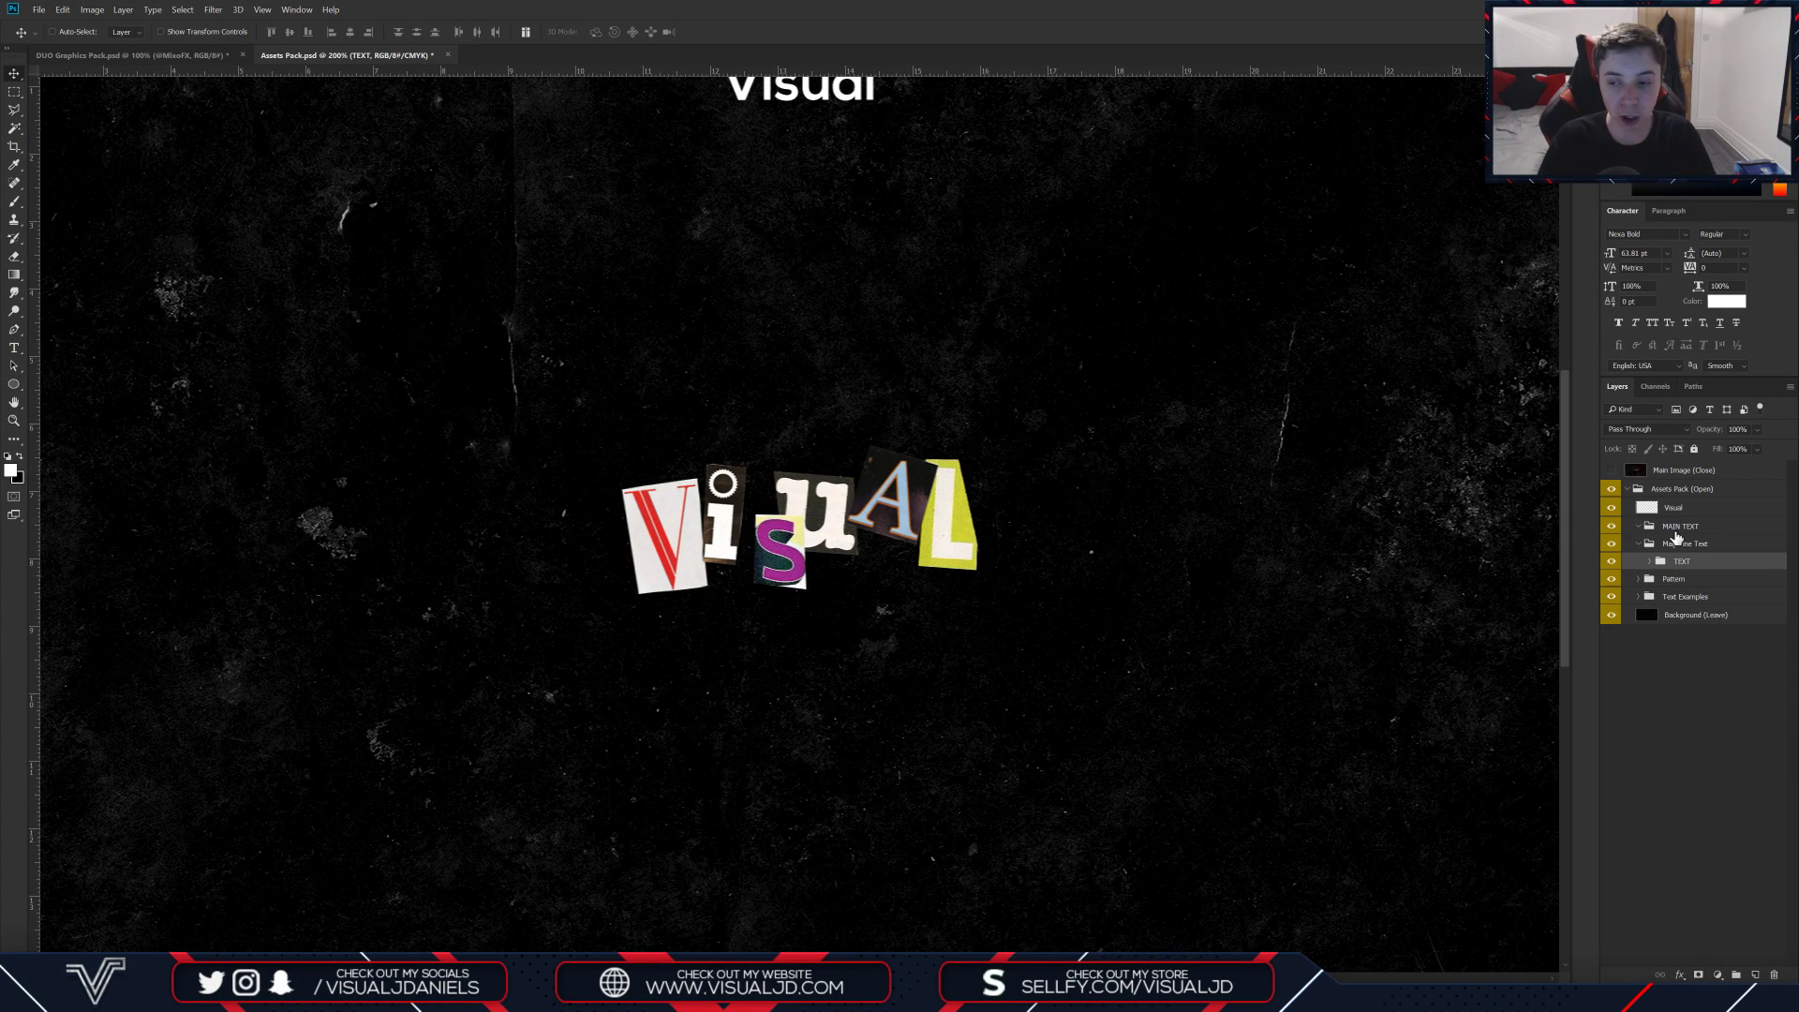
Step: Duplicate the TEXT group, merge the duplicate into a single layer and hide that copy
{"action": "left_click", "coordinate": [1649, 562]}
{"action": "left_click", "coordinate": [1649, 562]}
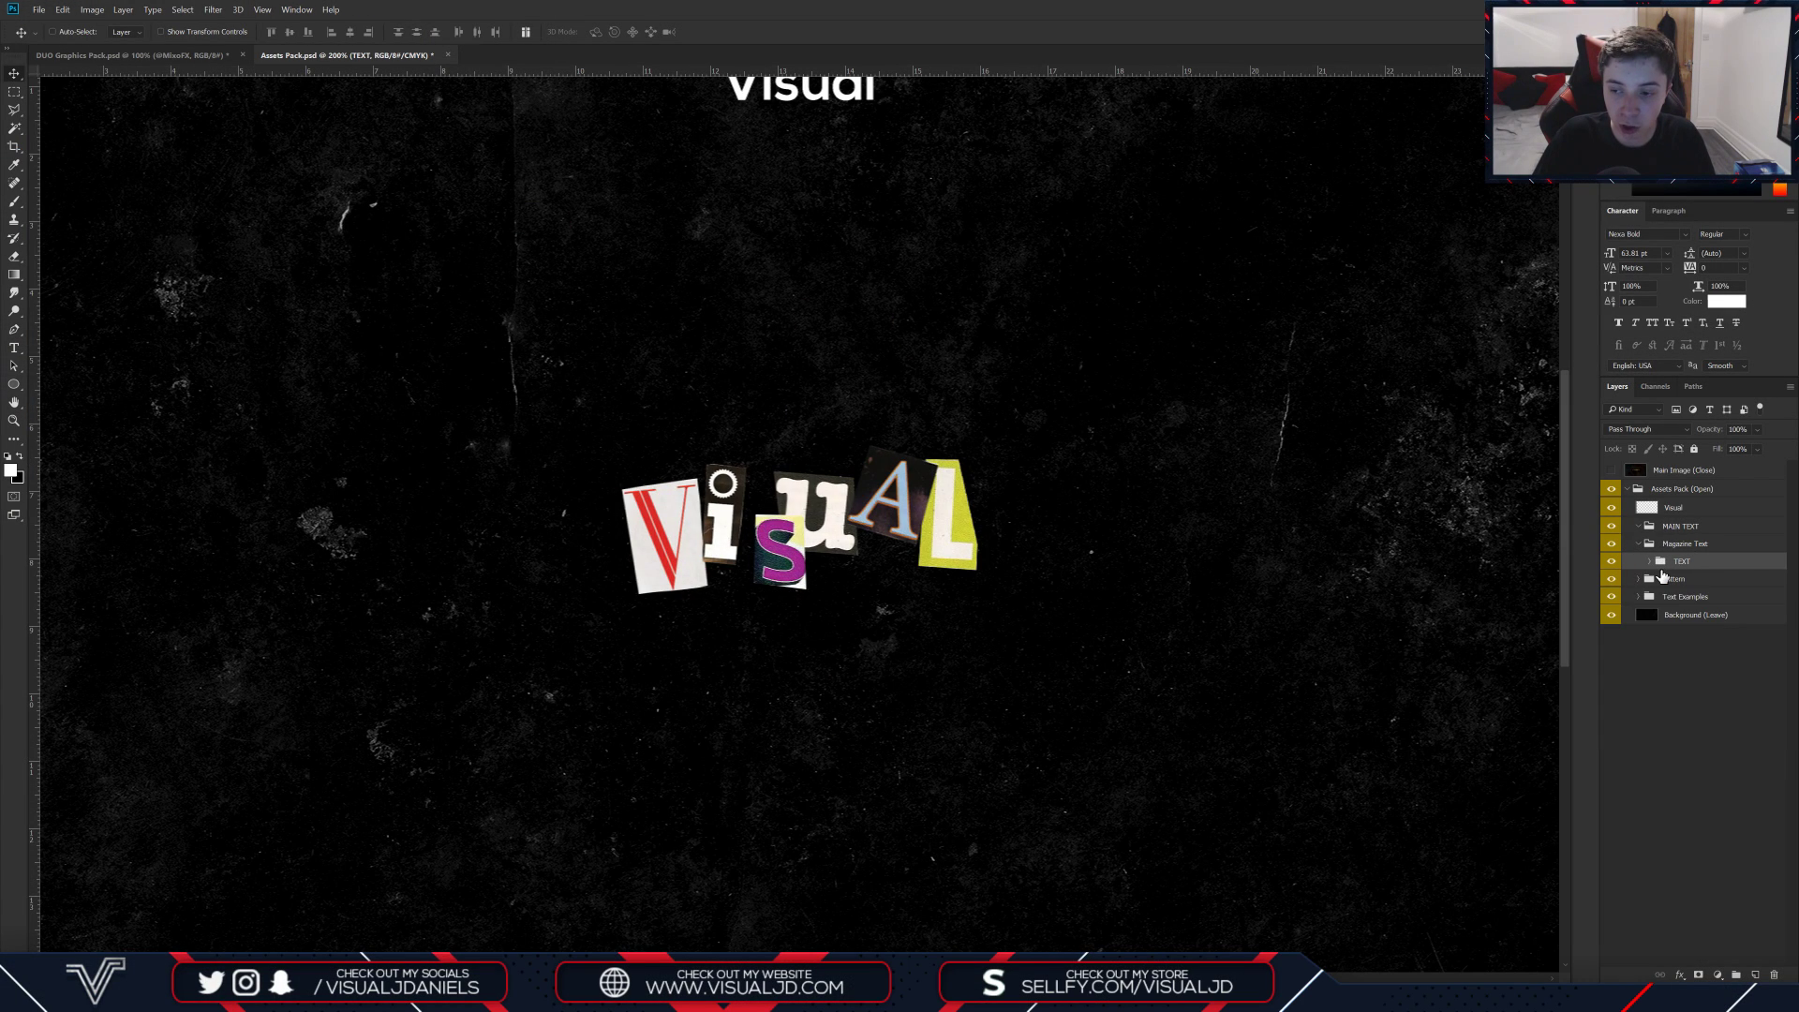
{"action": "key", "text": "ctrl+j"}
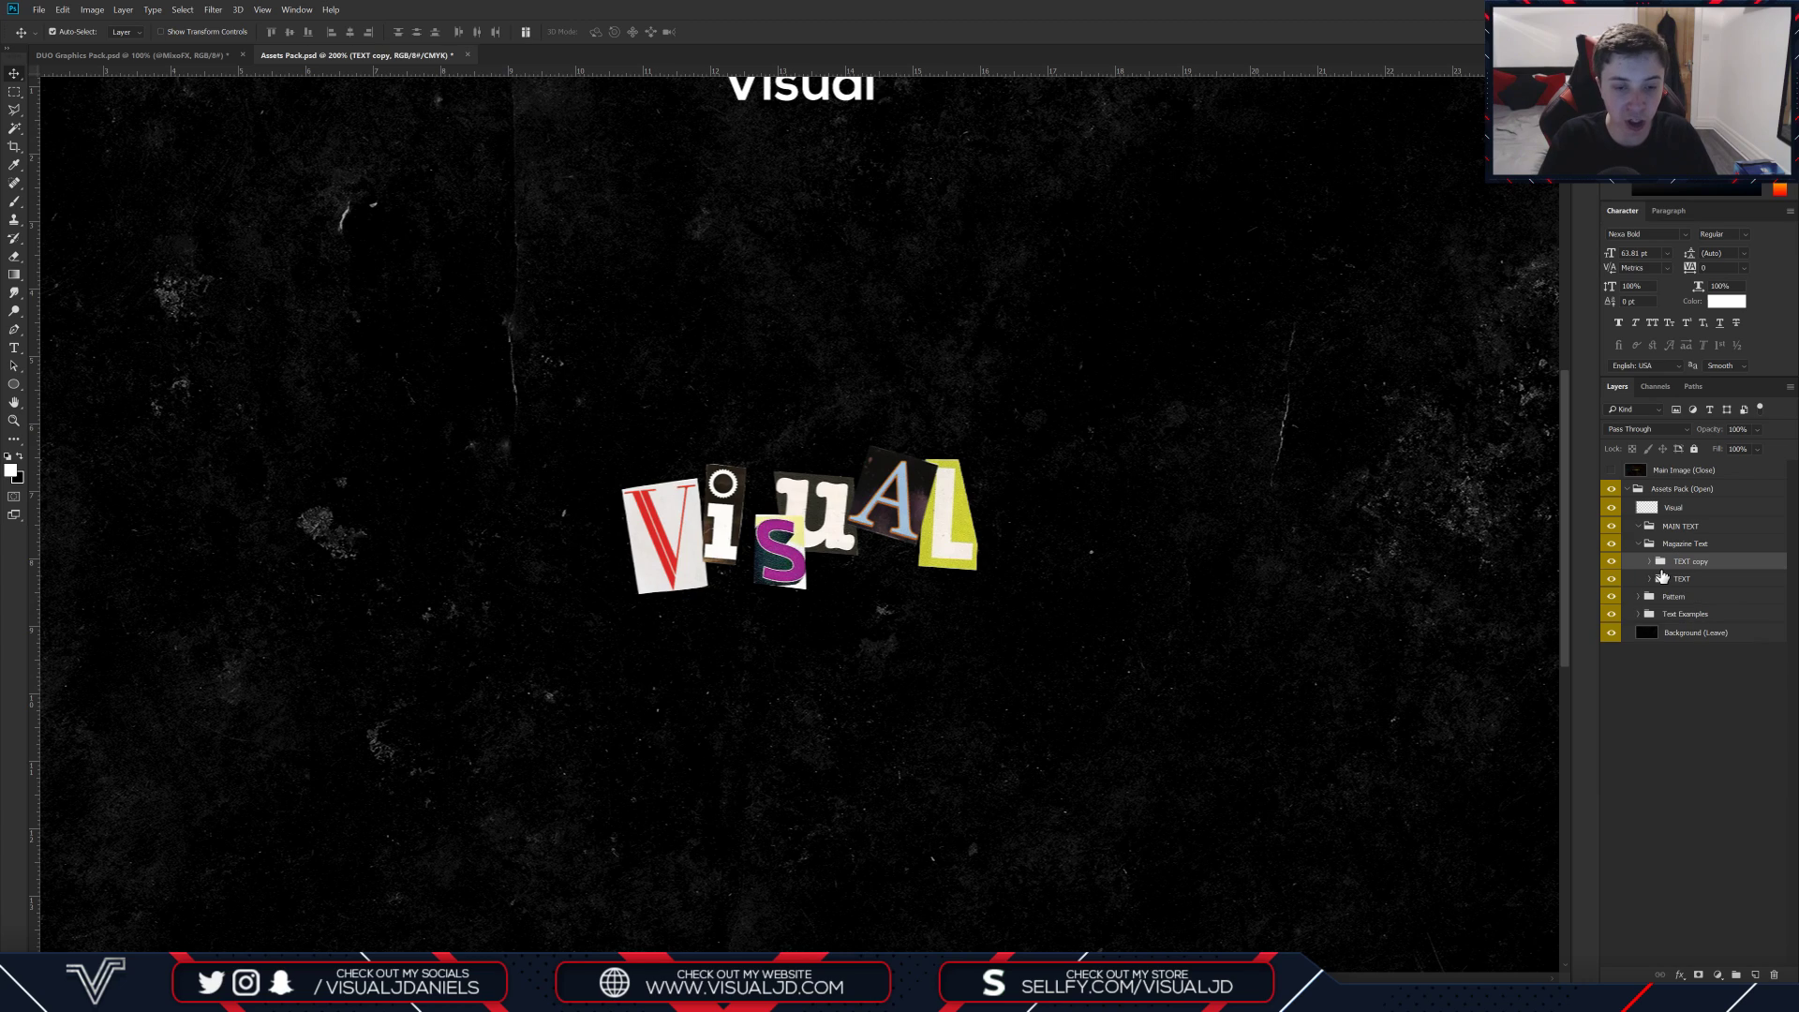
{"action": "key", "text": "ctrl+e"}
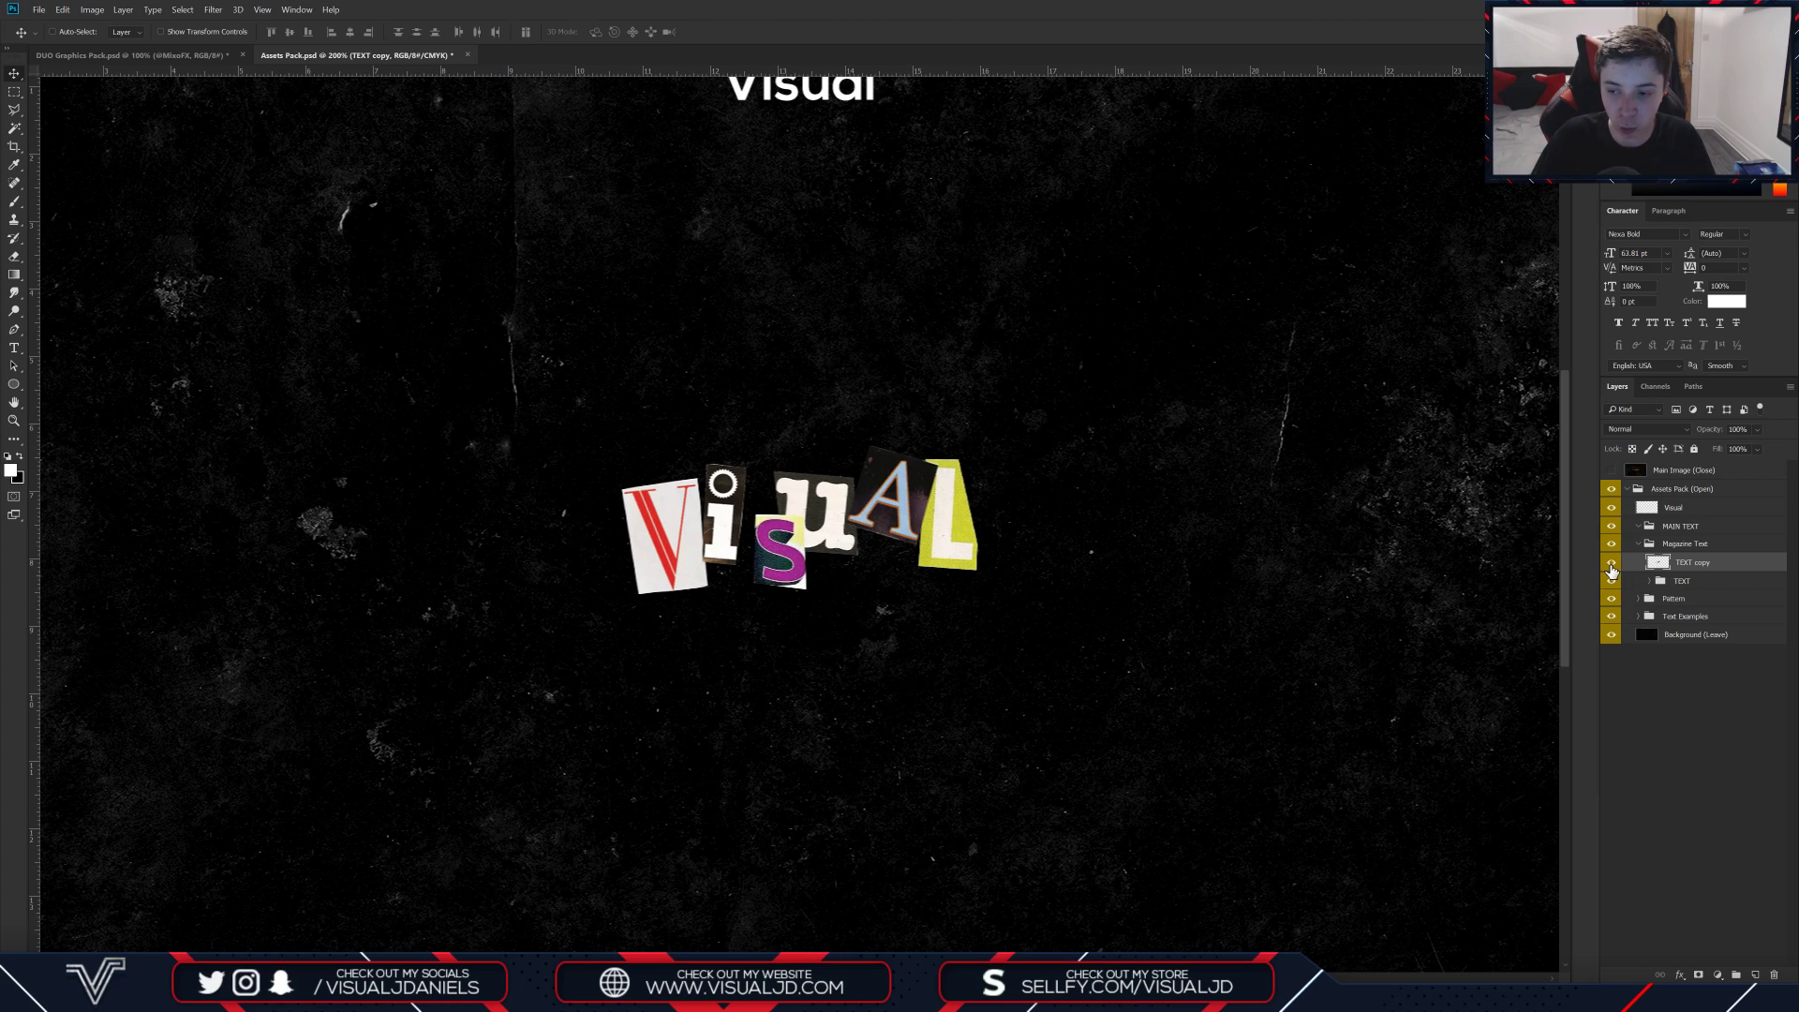
{"action": "left_click", "coordinate": [1612, 564]}
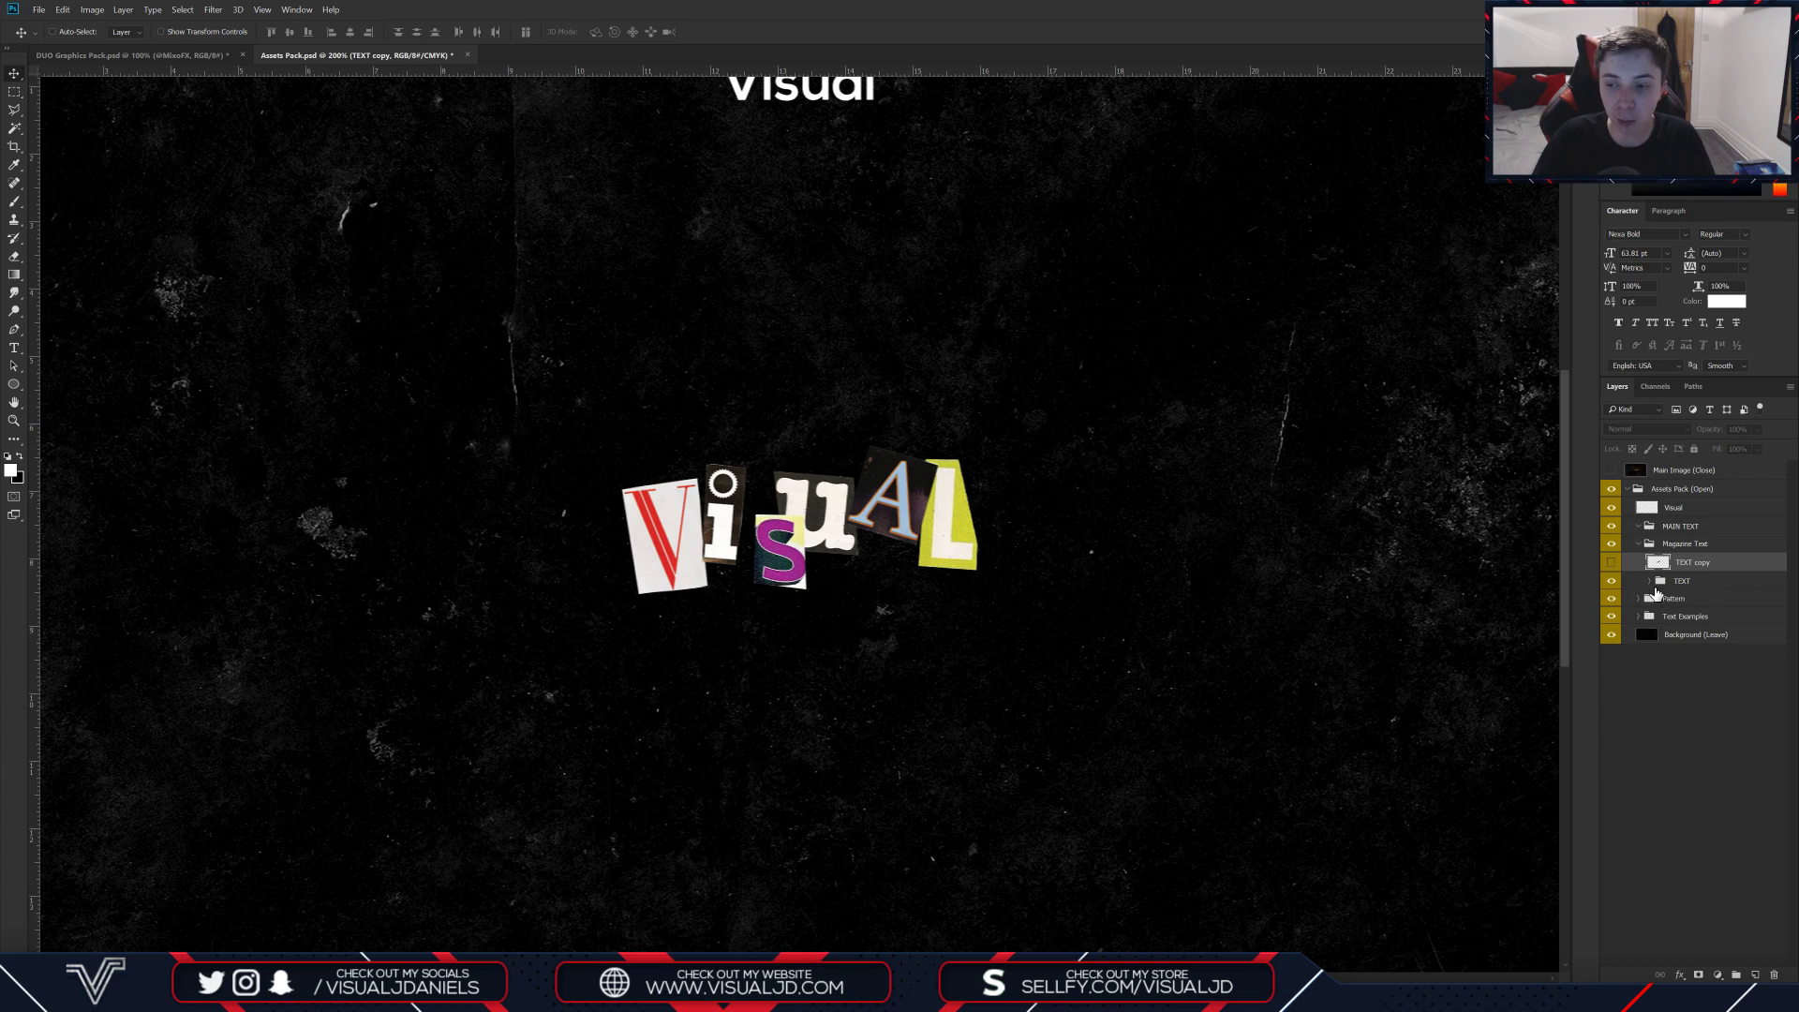
Step: Add a black Multiply drop shadow to the I cut-out layer inside the TEXT group
{"action": "left_click", "coordinate": [1650, 582]}
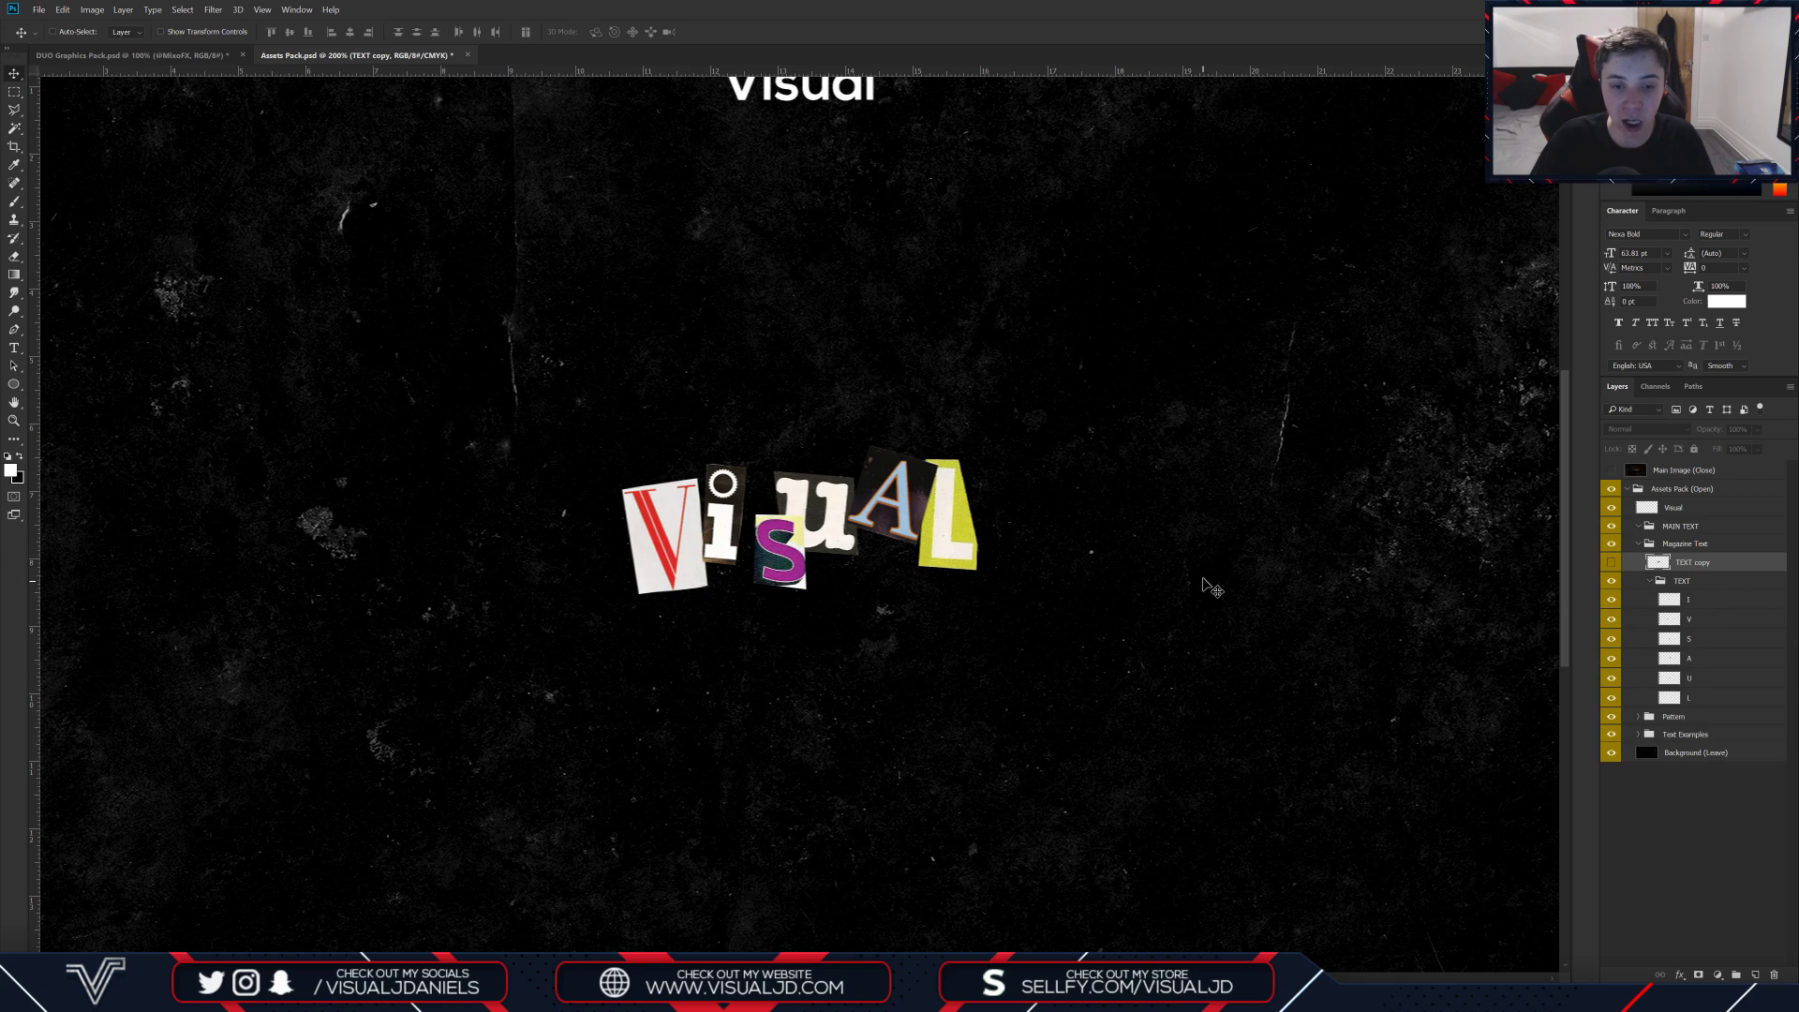
{"action": "left_click", "coordinate": [1711, 605]}
{"action": "key", "text": "ctrl+alt+b"}
{"action": "left_click", "coordinate": [1145, 358]}
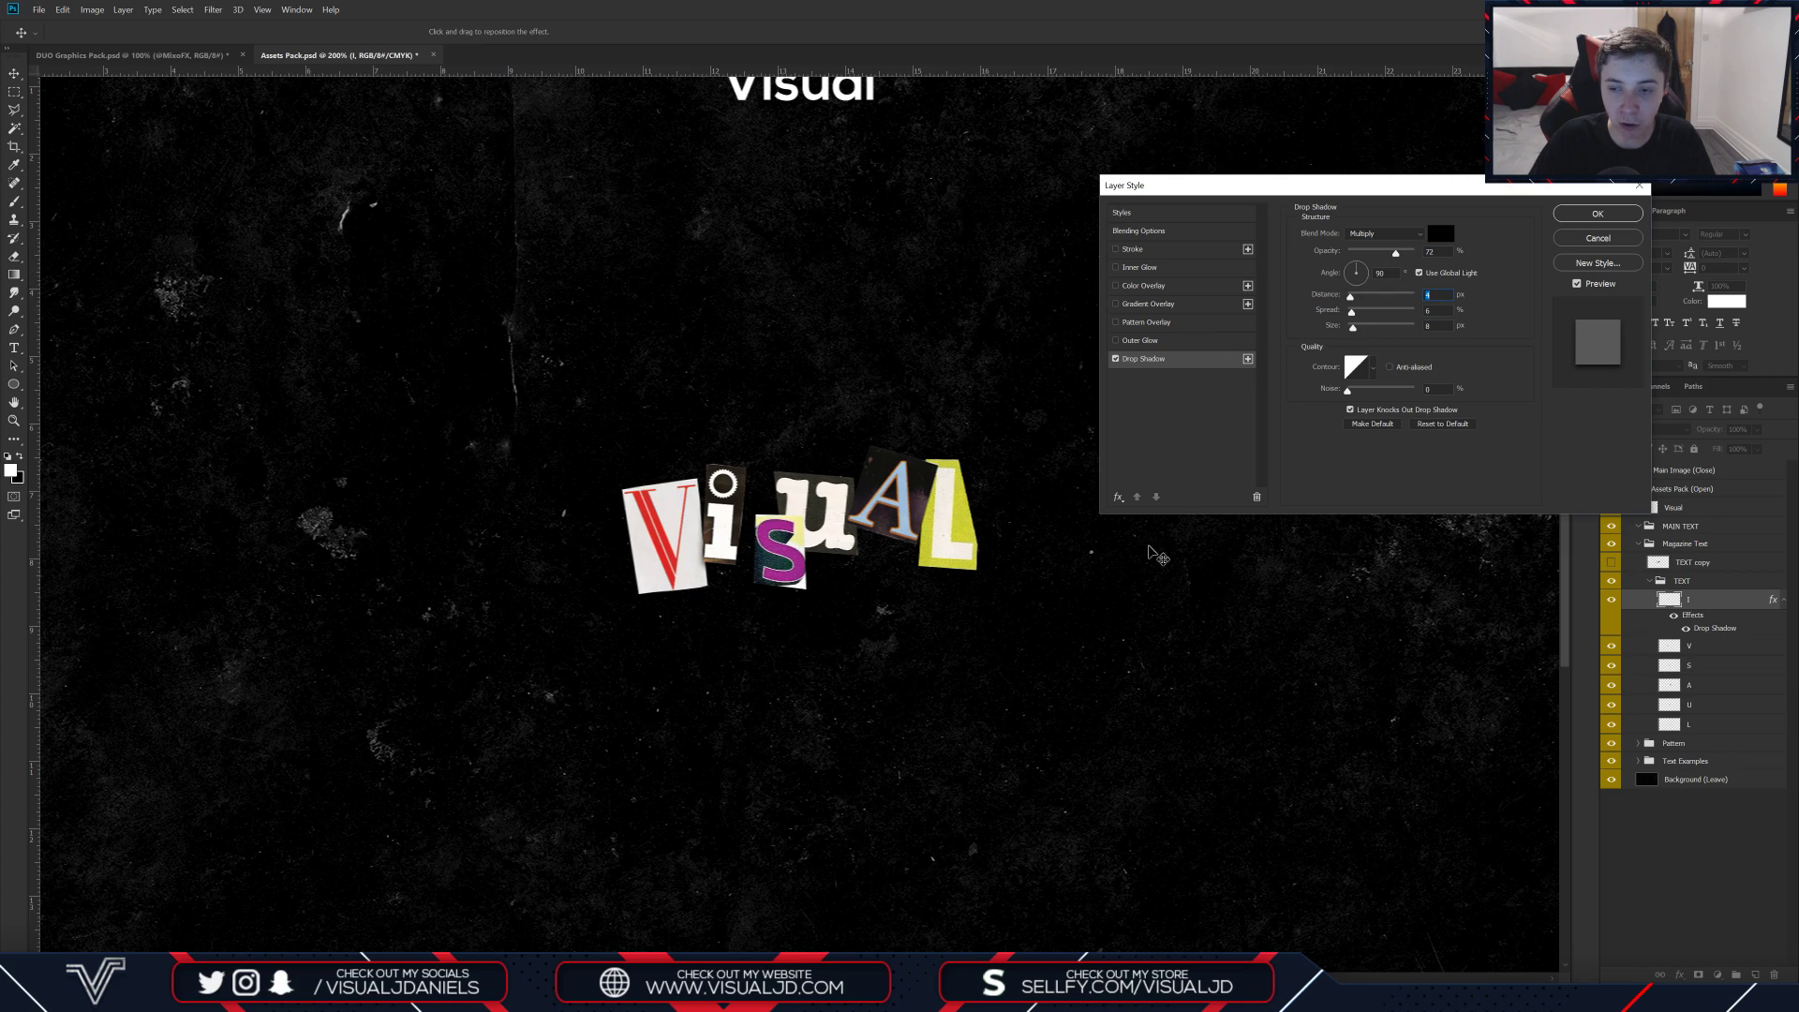
{"action": "key", "text": "ctrl+plus"}
{"action": "key", "text": "ctrl+plus"}
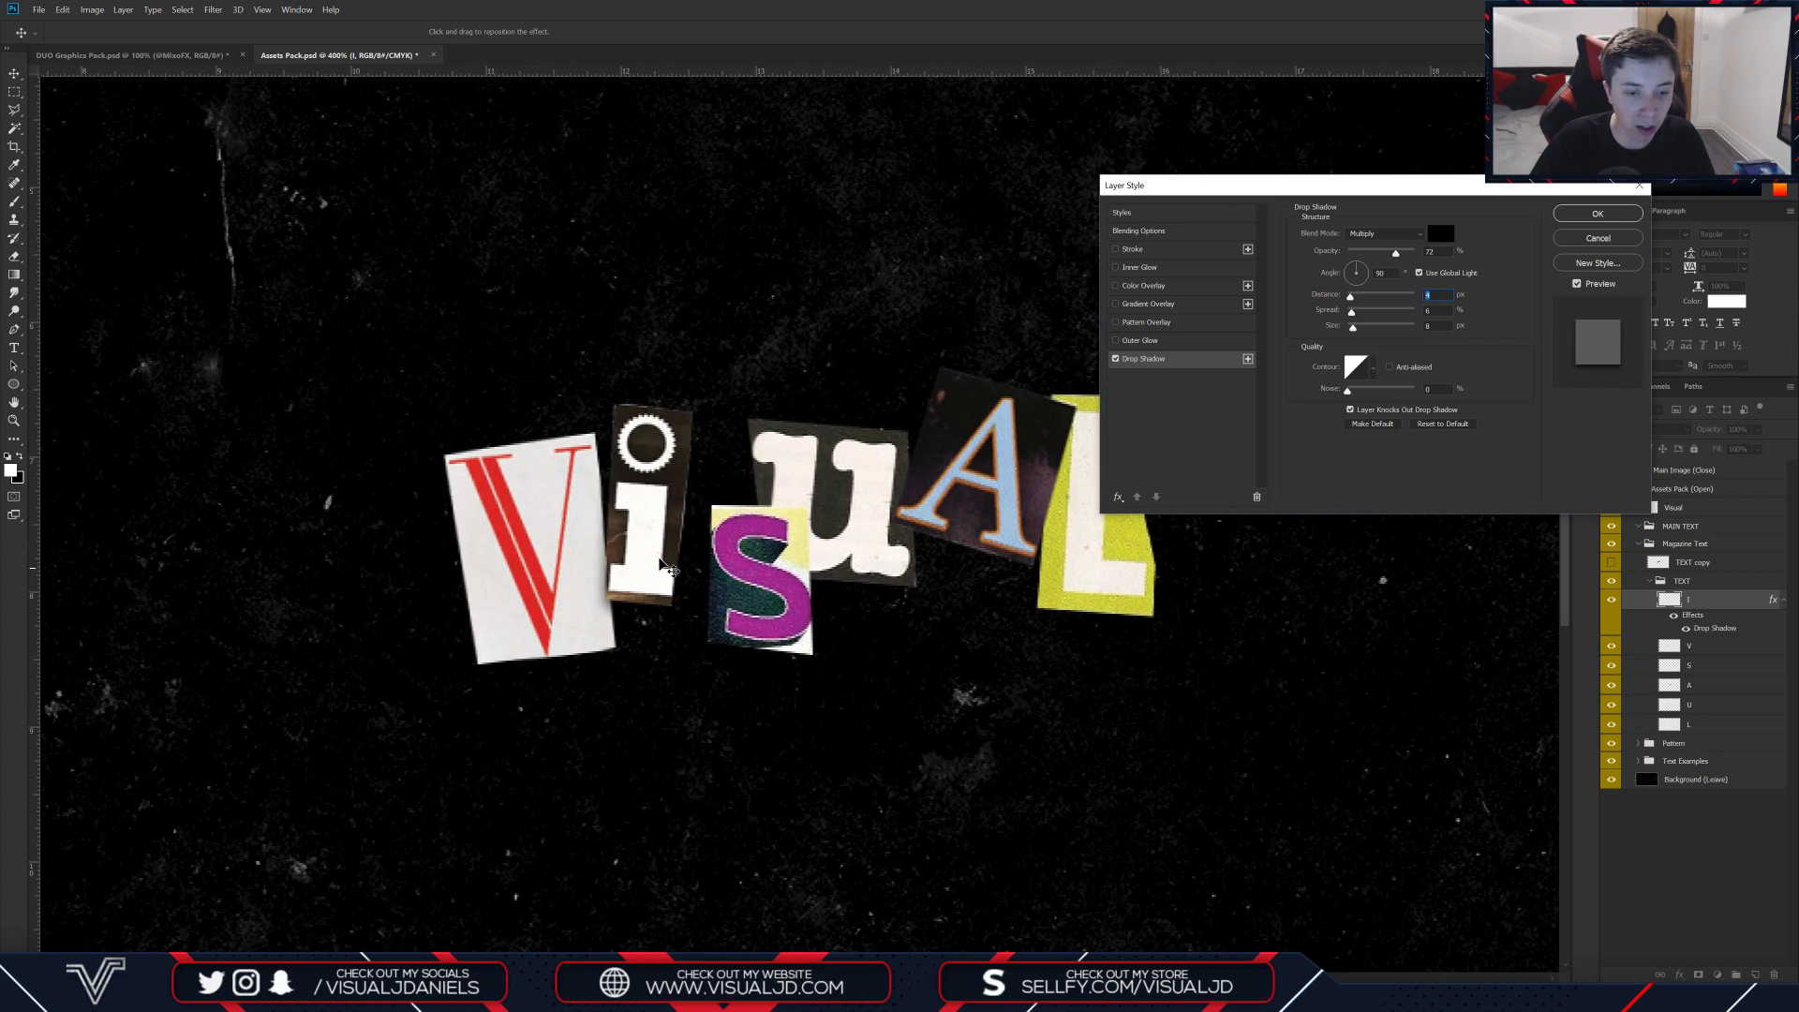
{"action": "left_click", "coordinate": [1598, 214]}
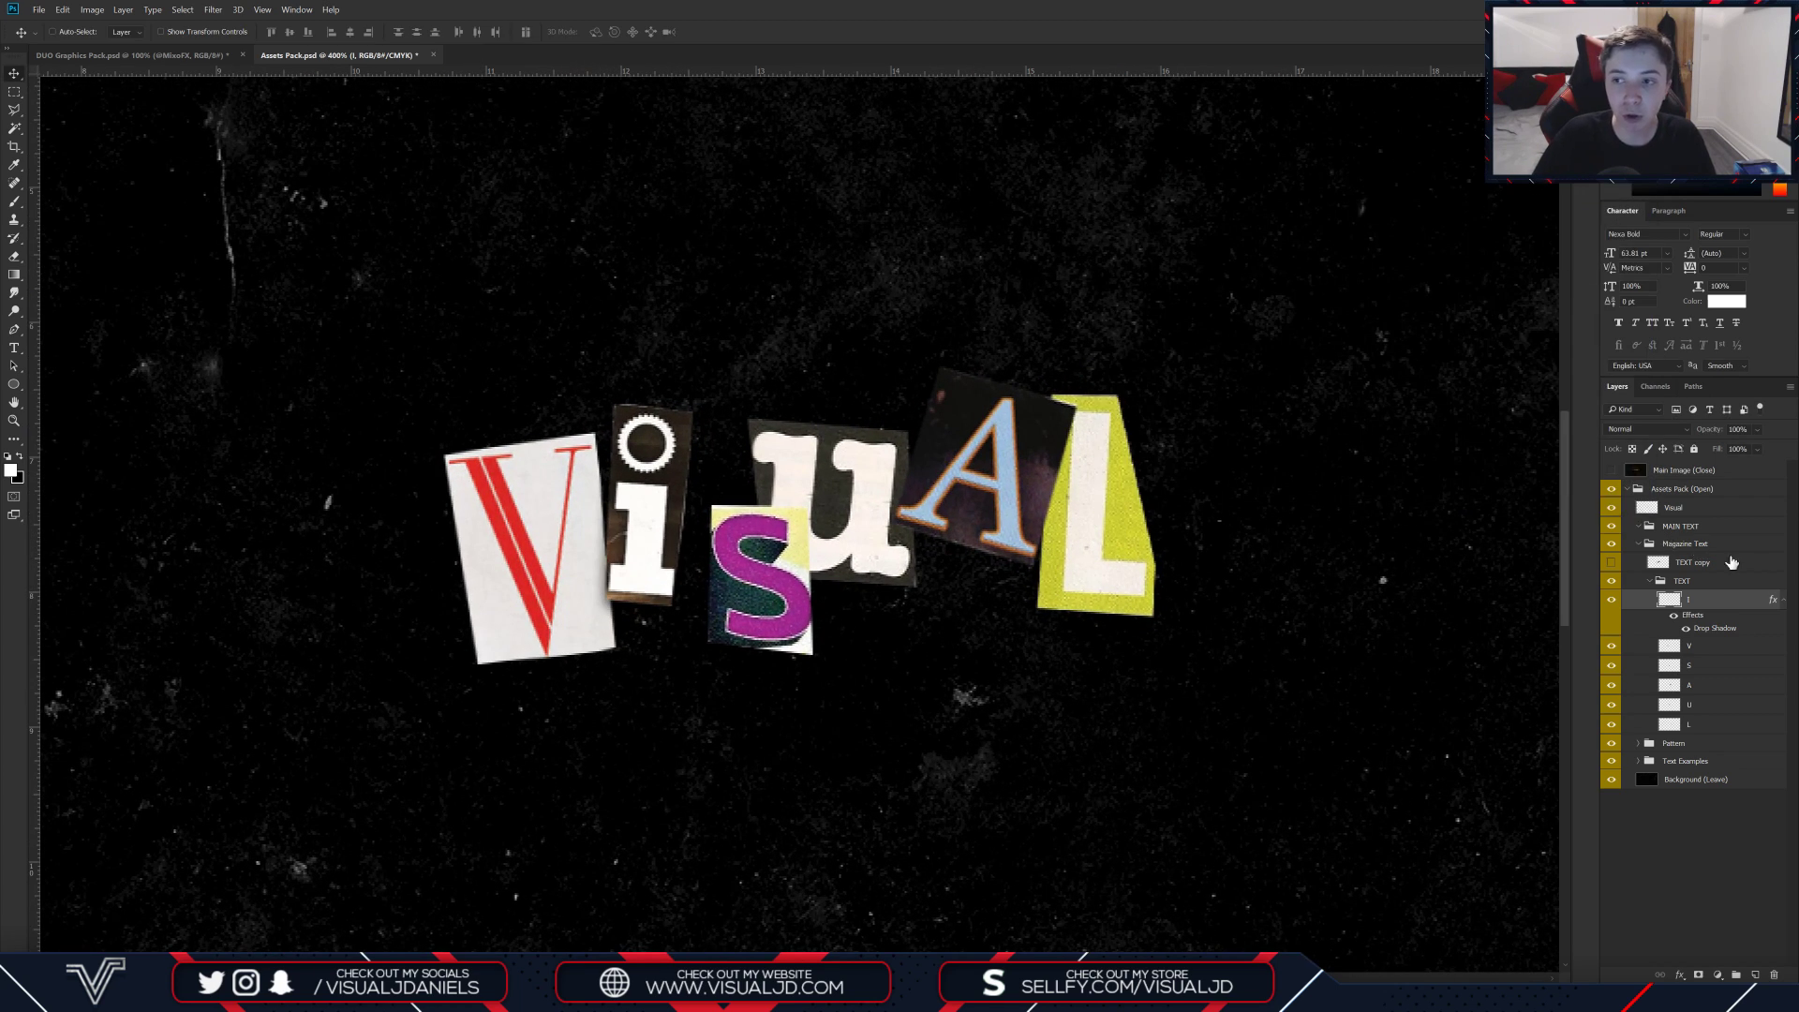
Step: Copy the I layer's drop shadow style and paste it onto the V, S, A, U and L layers
{"action": "right_click", "coordinate": [1753, 602]}
{"action": "left_click", "coordinate": [1677, 333]}
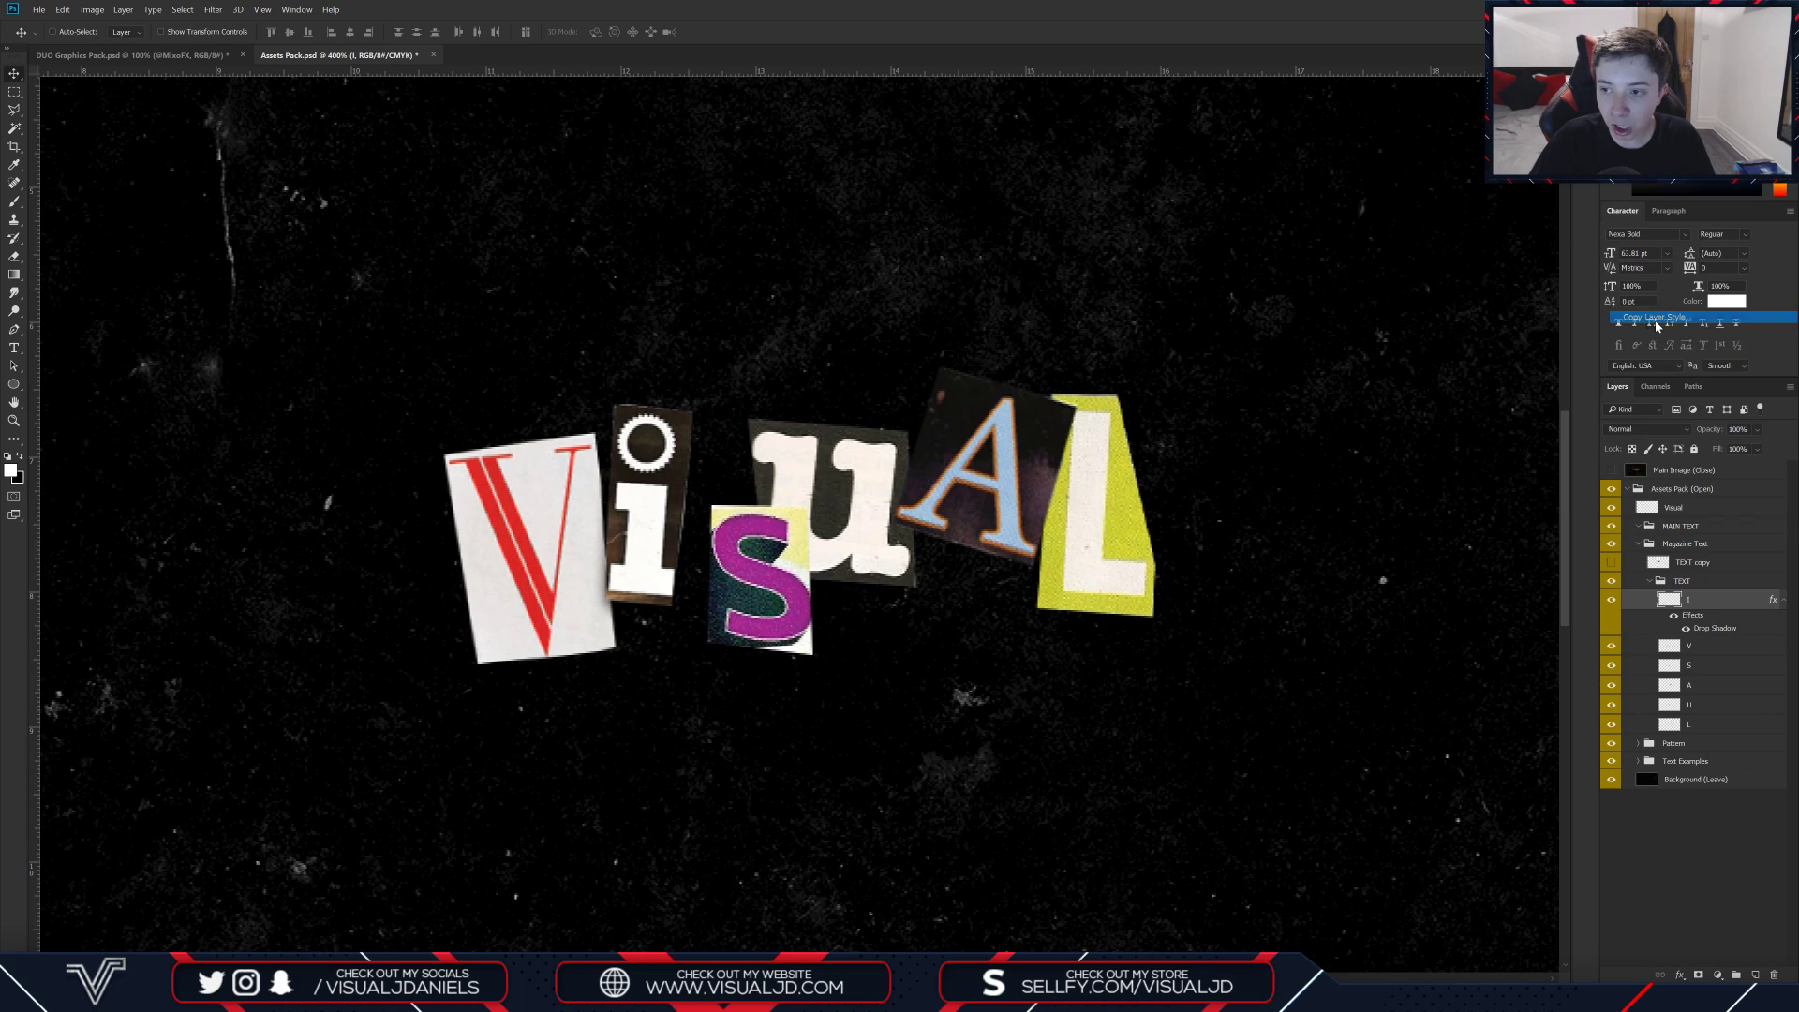
{"action": "right_click", "coordinate": [1699, 656]}
{"action": "left_click", "coordinate": [1668, 382]}
{"action": "right_click", "coordinate": [1731, 696]}
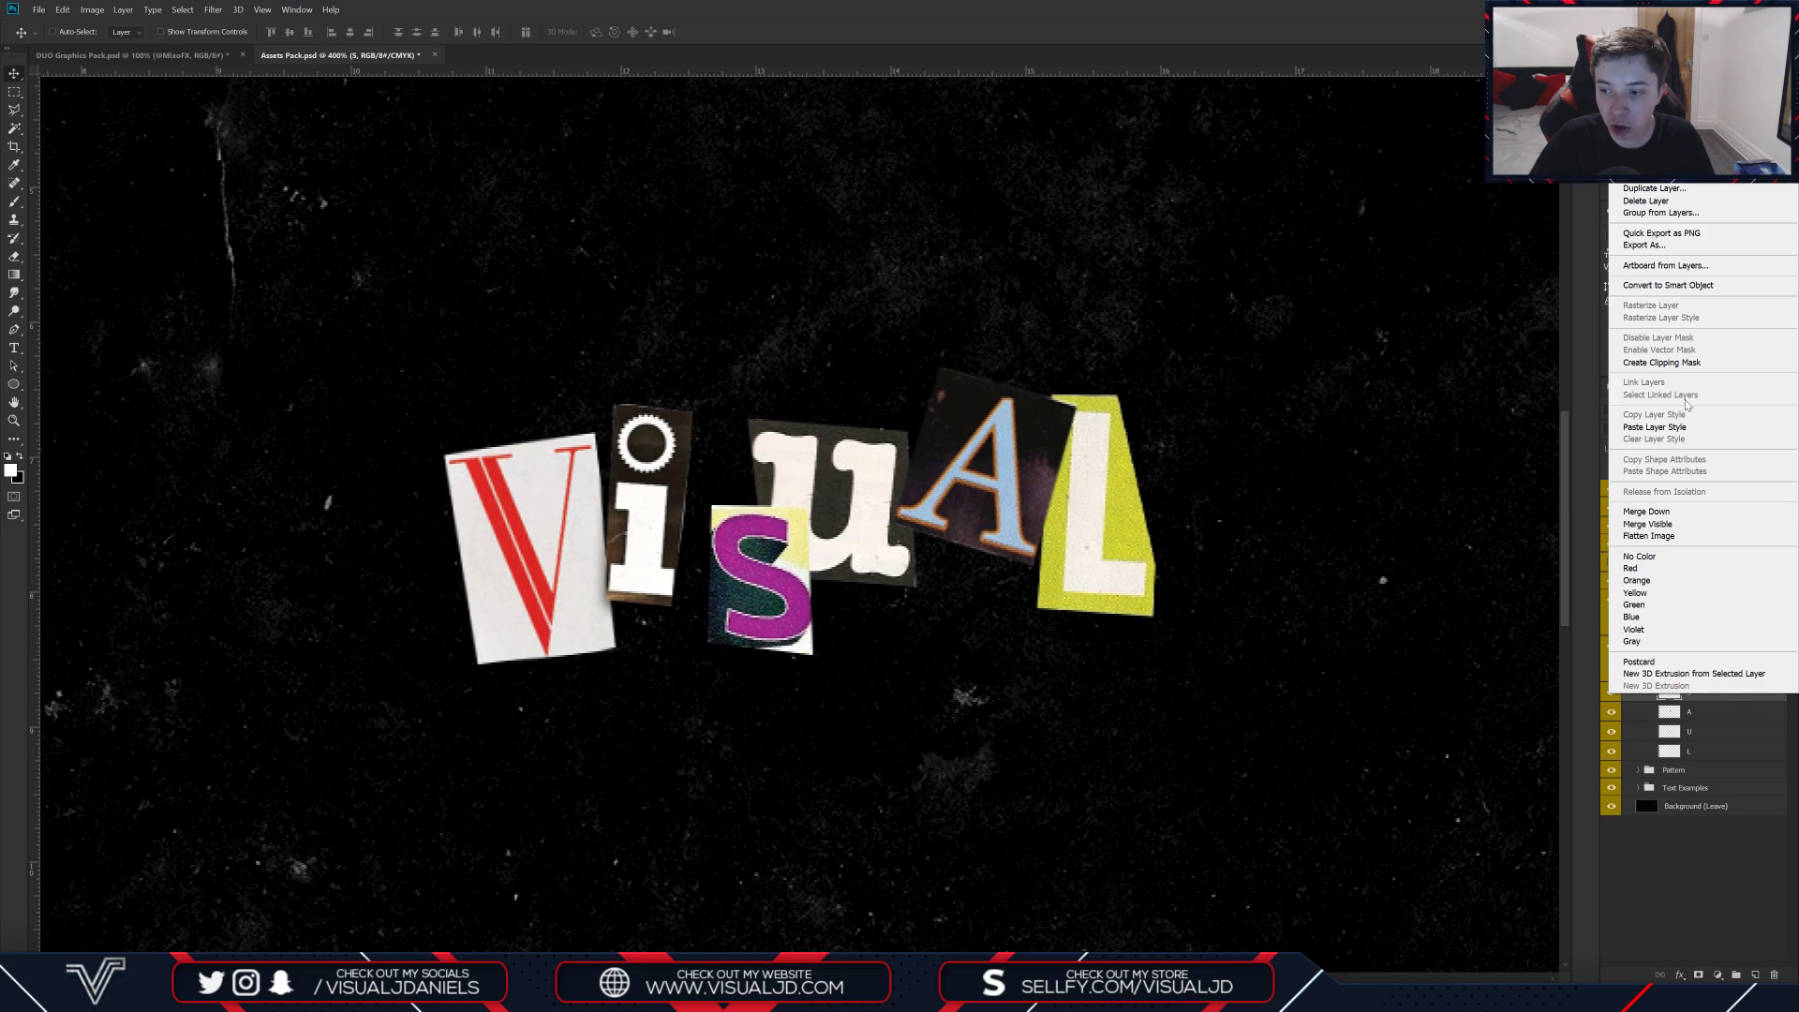
{"action": "left_click", "coordinate": [1667, 426]}
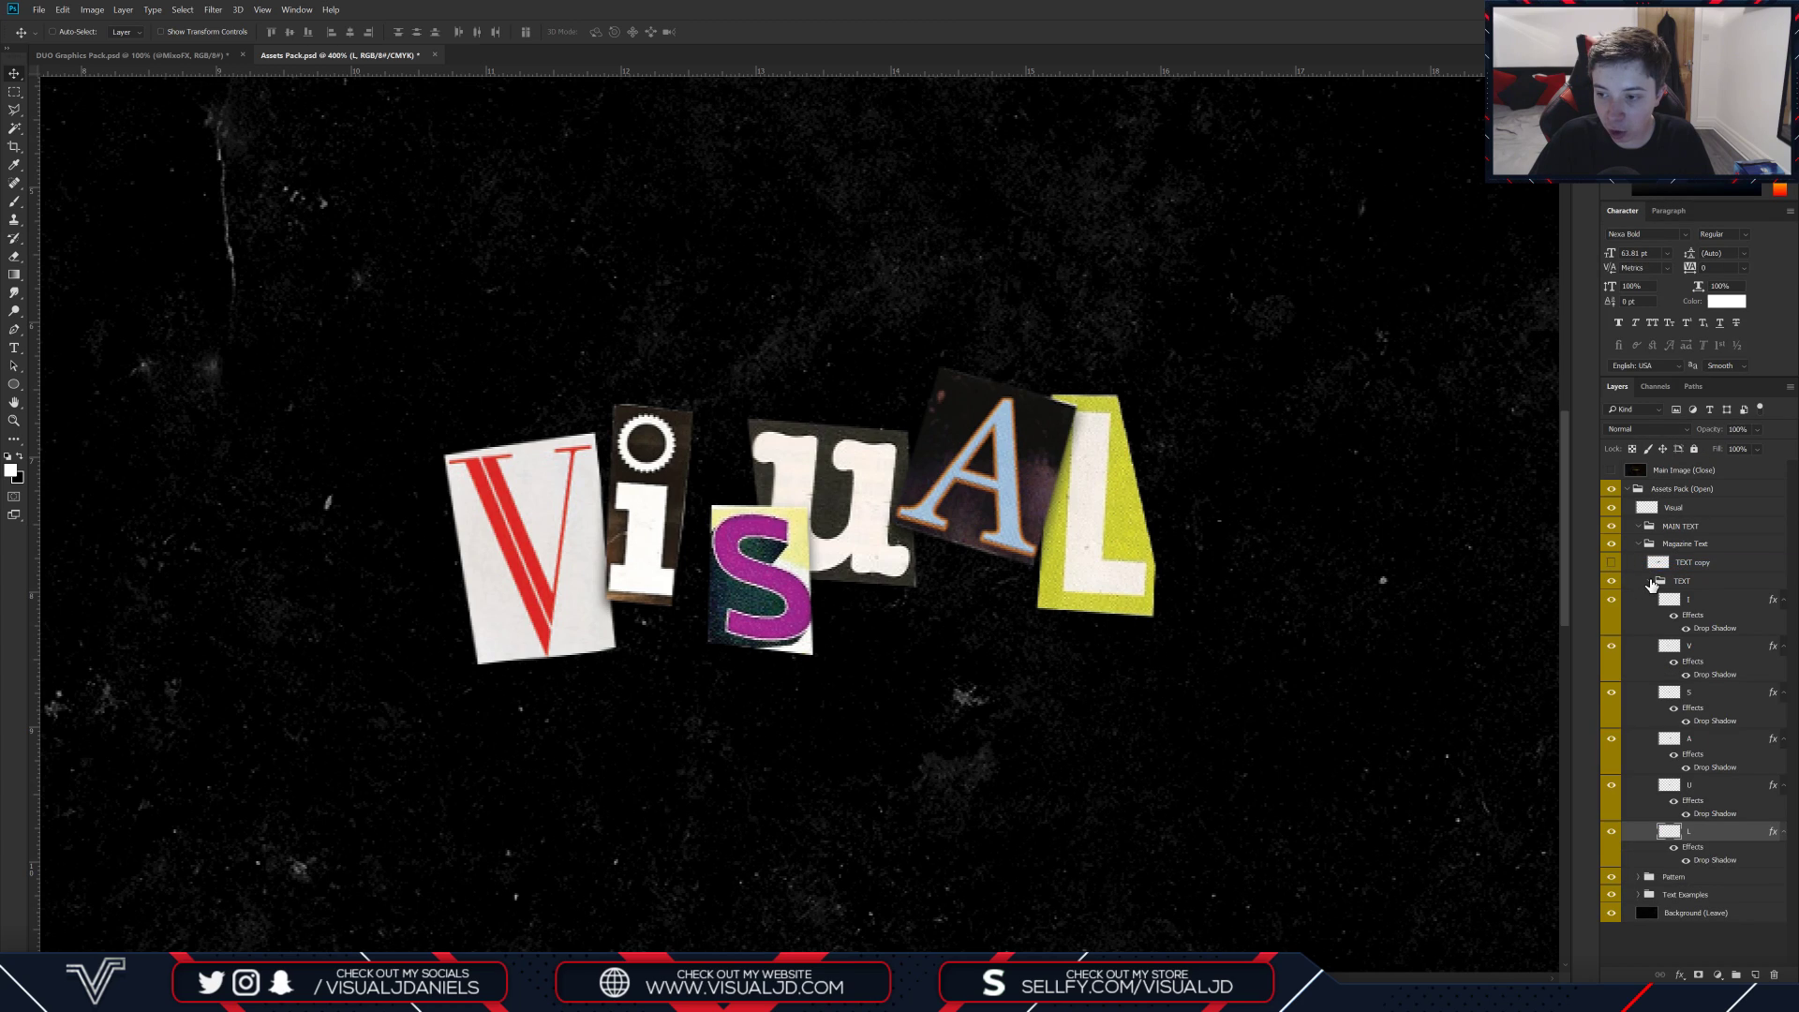
Step: Collapse the TEXT group, make the TEXT copy layer visible and move it below TEXT, out of the Magazine Text group
{"action": "left_click", "coordinate": [1652, 583]}
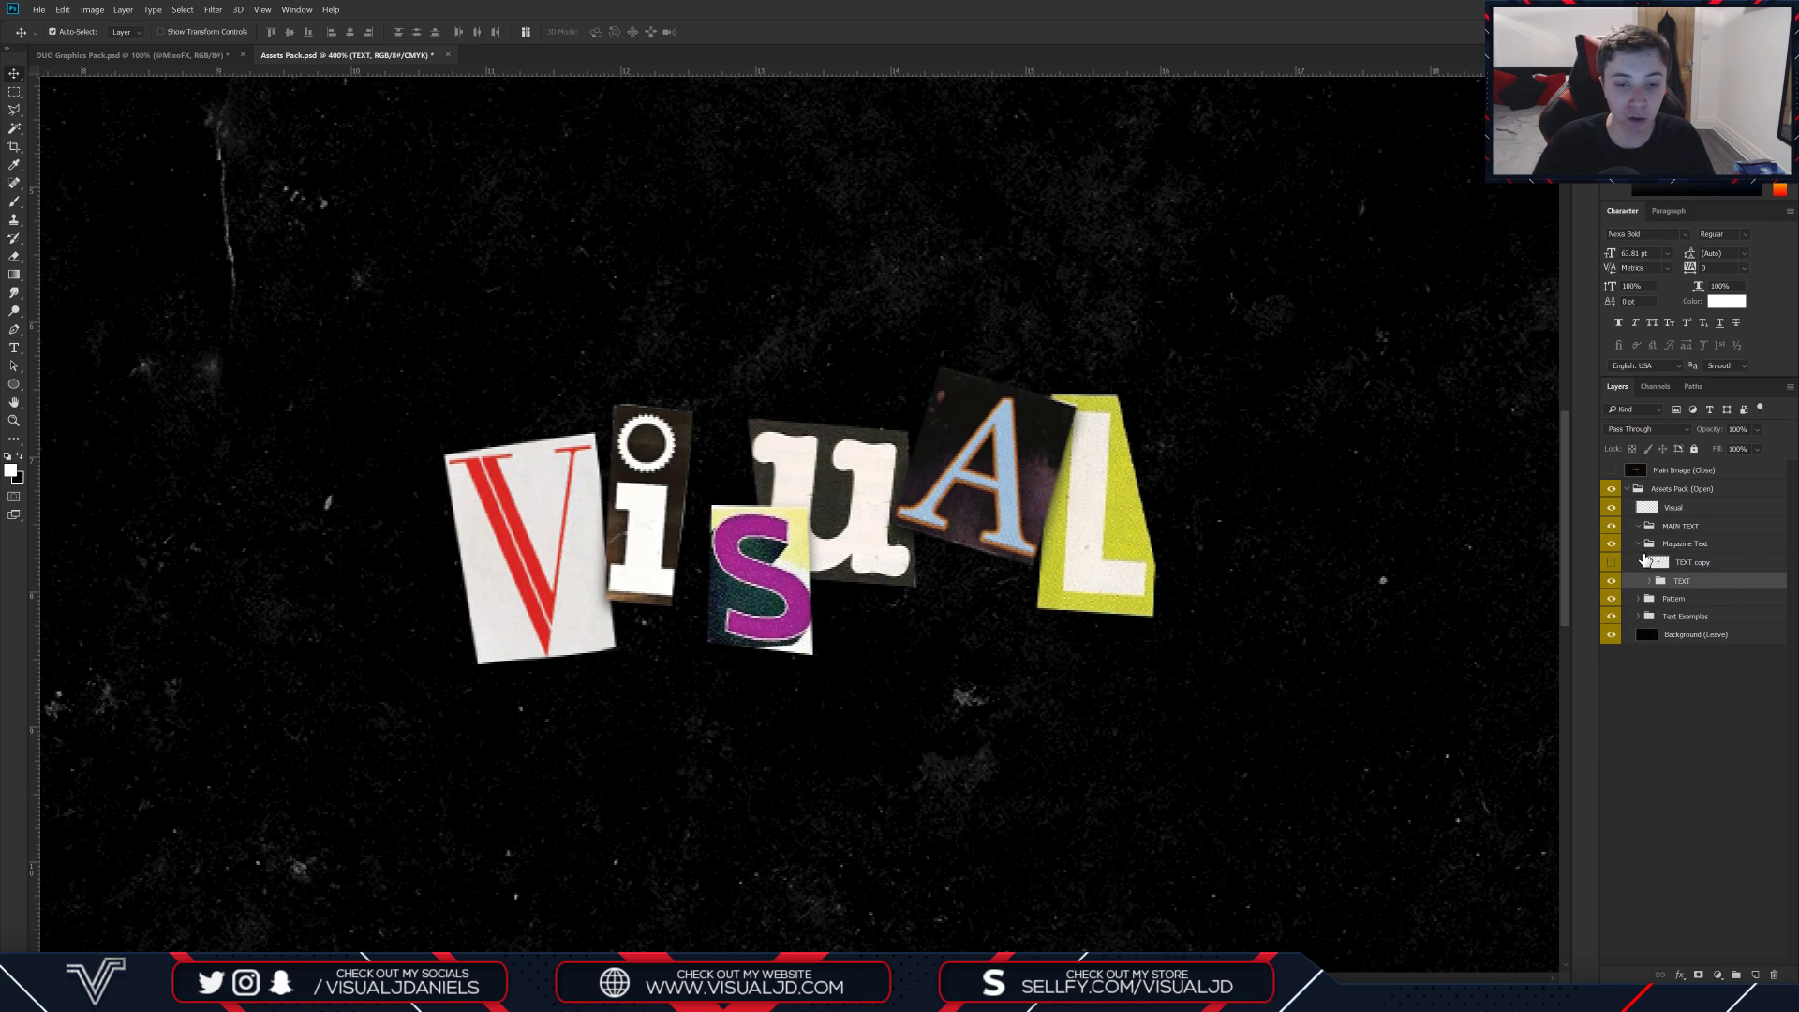
{"action": "left_click", "coordinate": [1611, 562]}
{"action": "left_click", "coordinate": [1635, 564]}
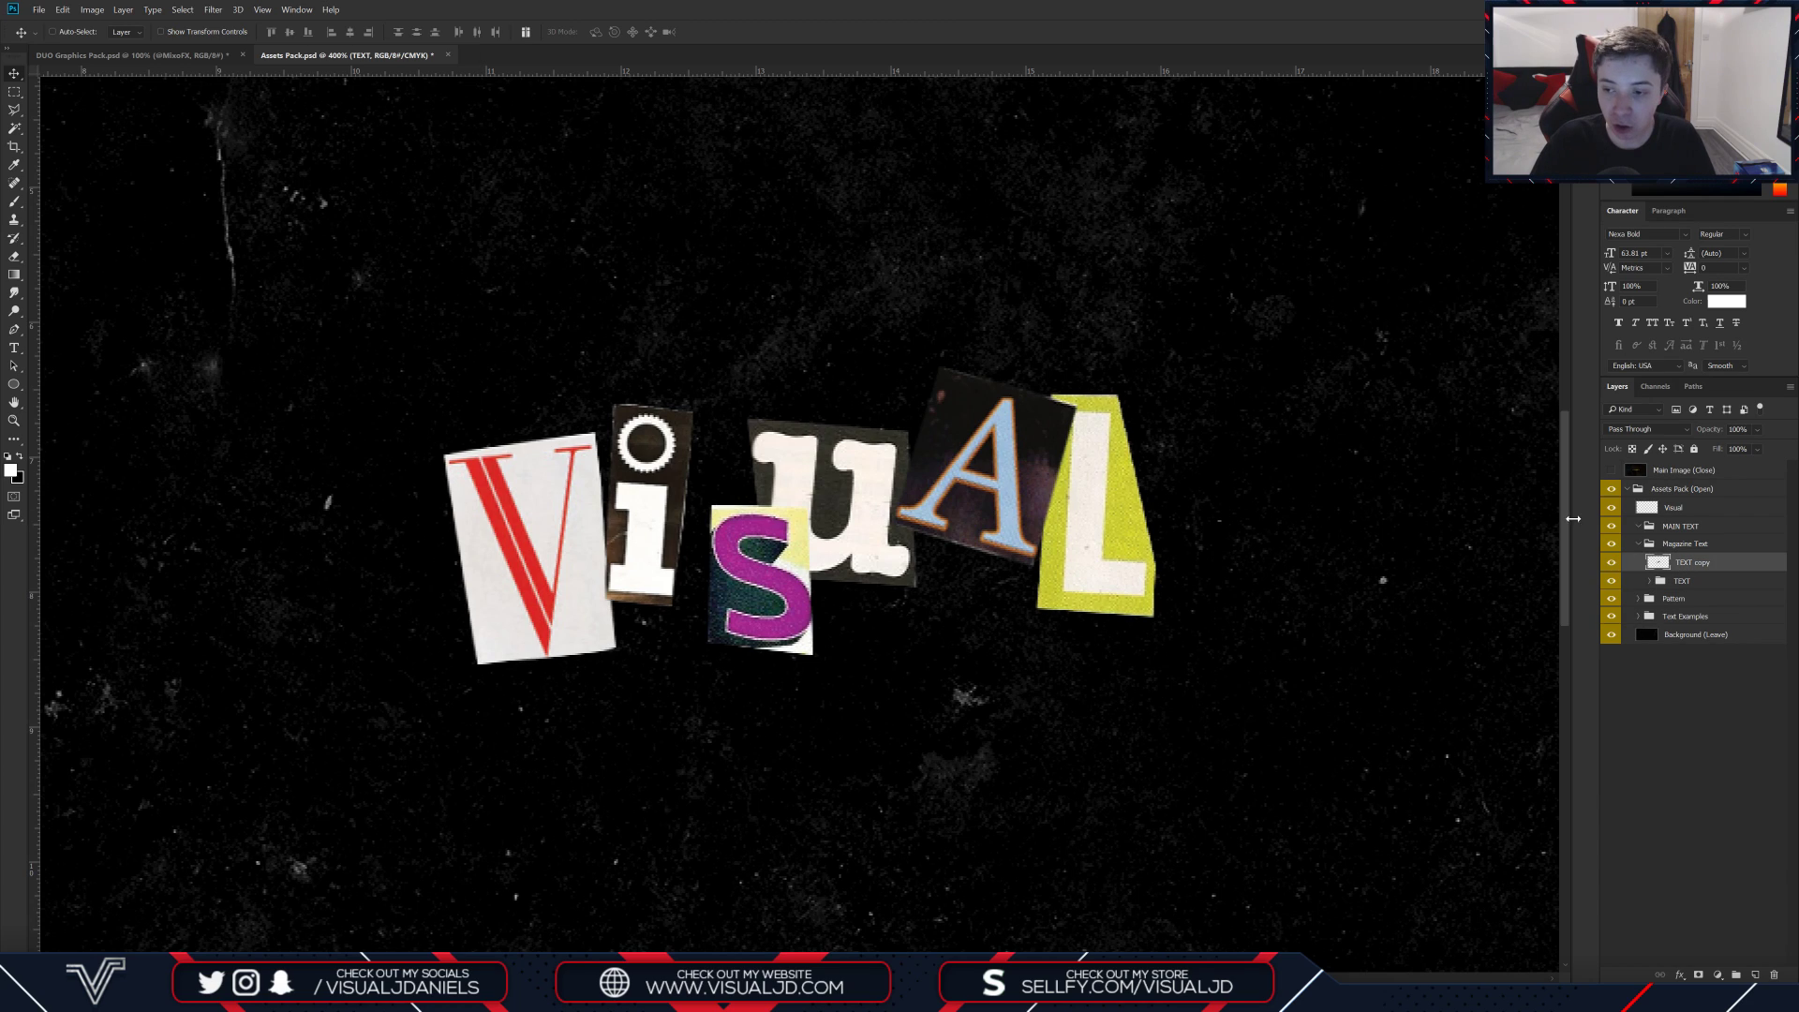
{"action": "left_click_drag", "start_coordinate": [1705, 569], "coordinate": [1686, 590]}
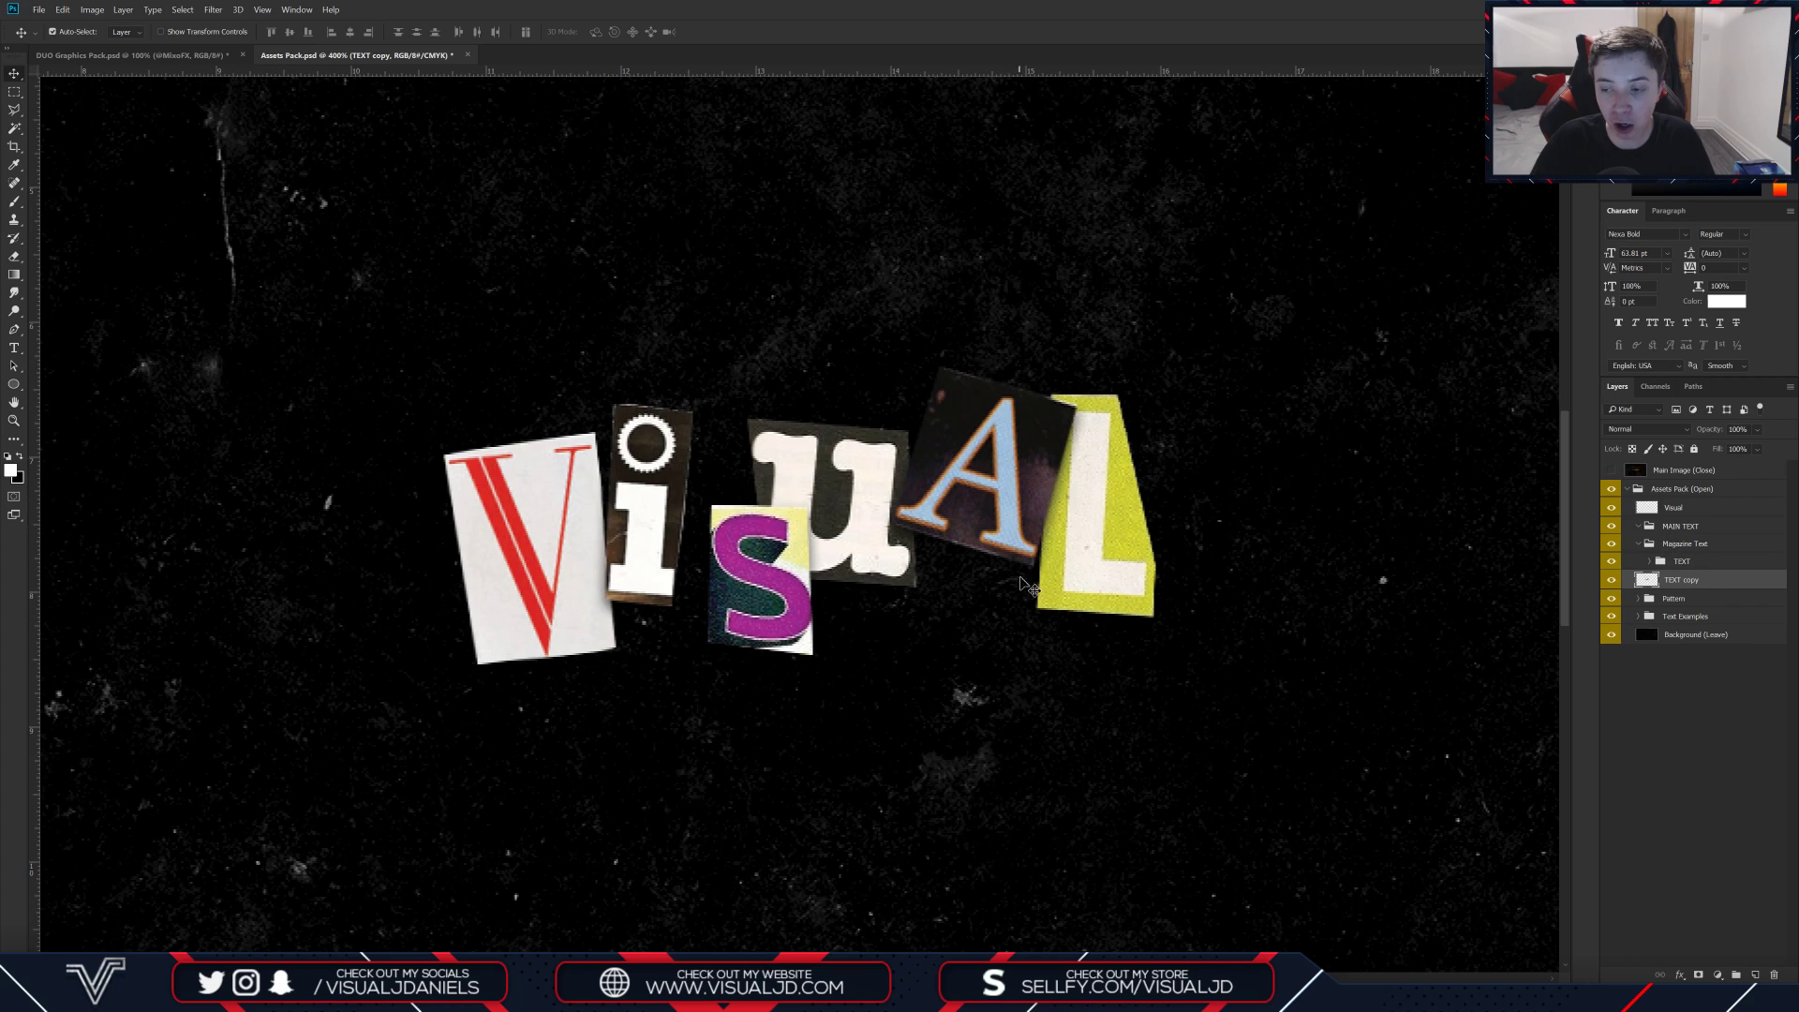
Step: Apply the Displace filter to the TEXT copy layer using the Displacement Map file from the Text Effect Assets Pack folder
{"action": "left_click", "coordinate": [214, 9]}
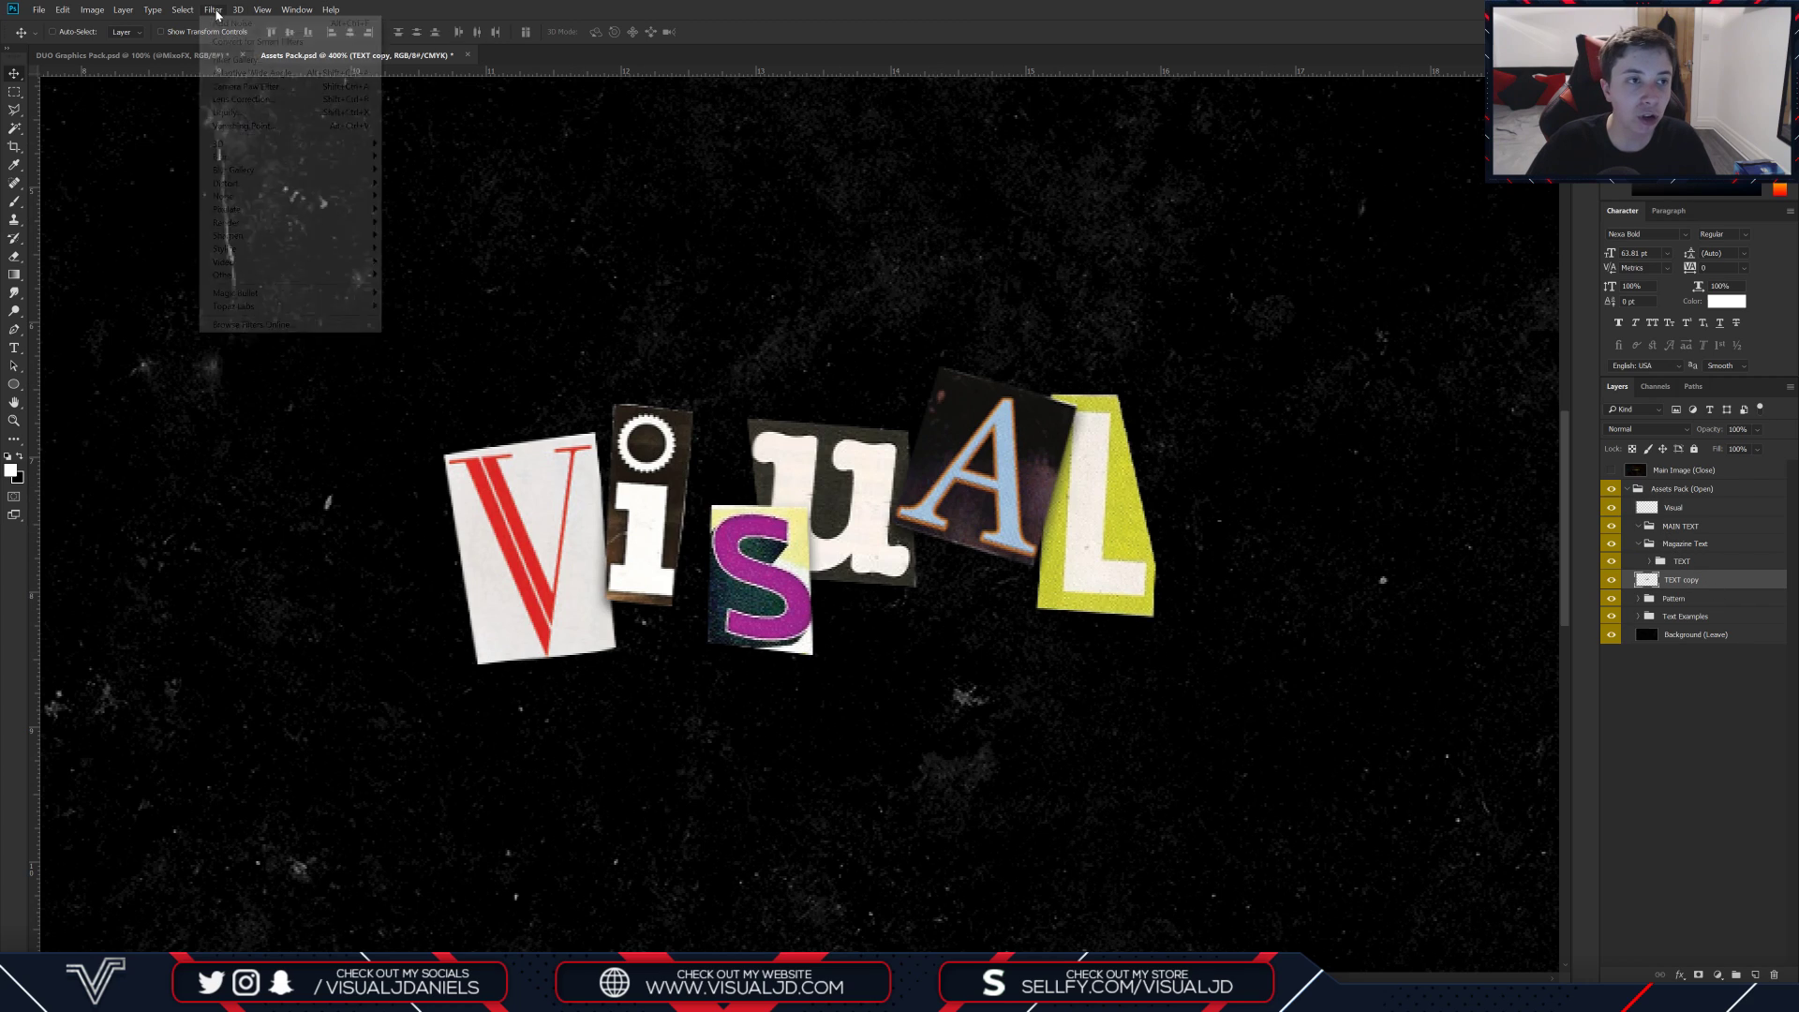
{"action": "mouse_move", "coordinate": [272, 186]}
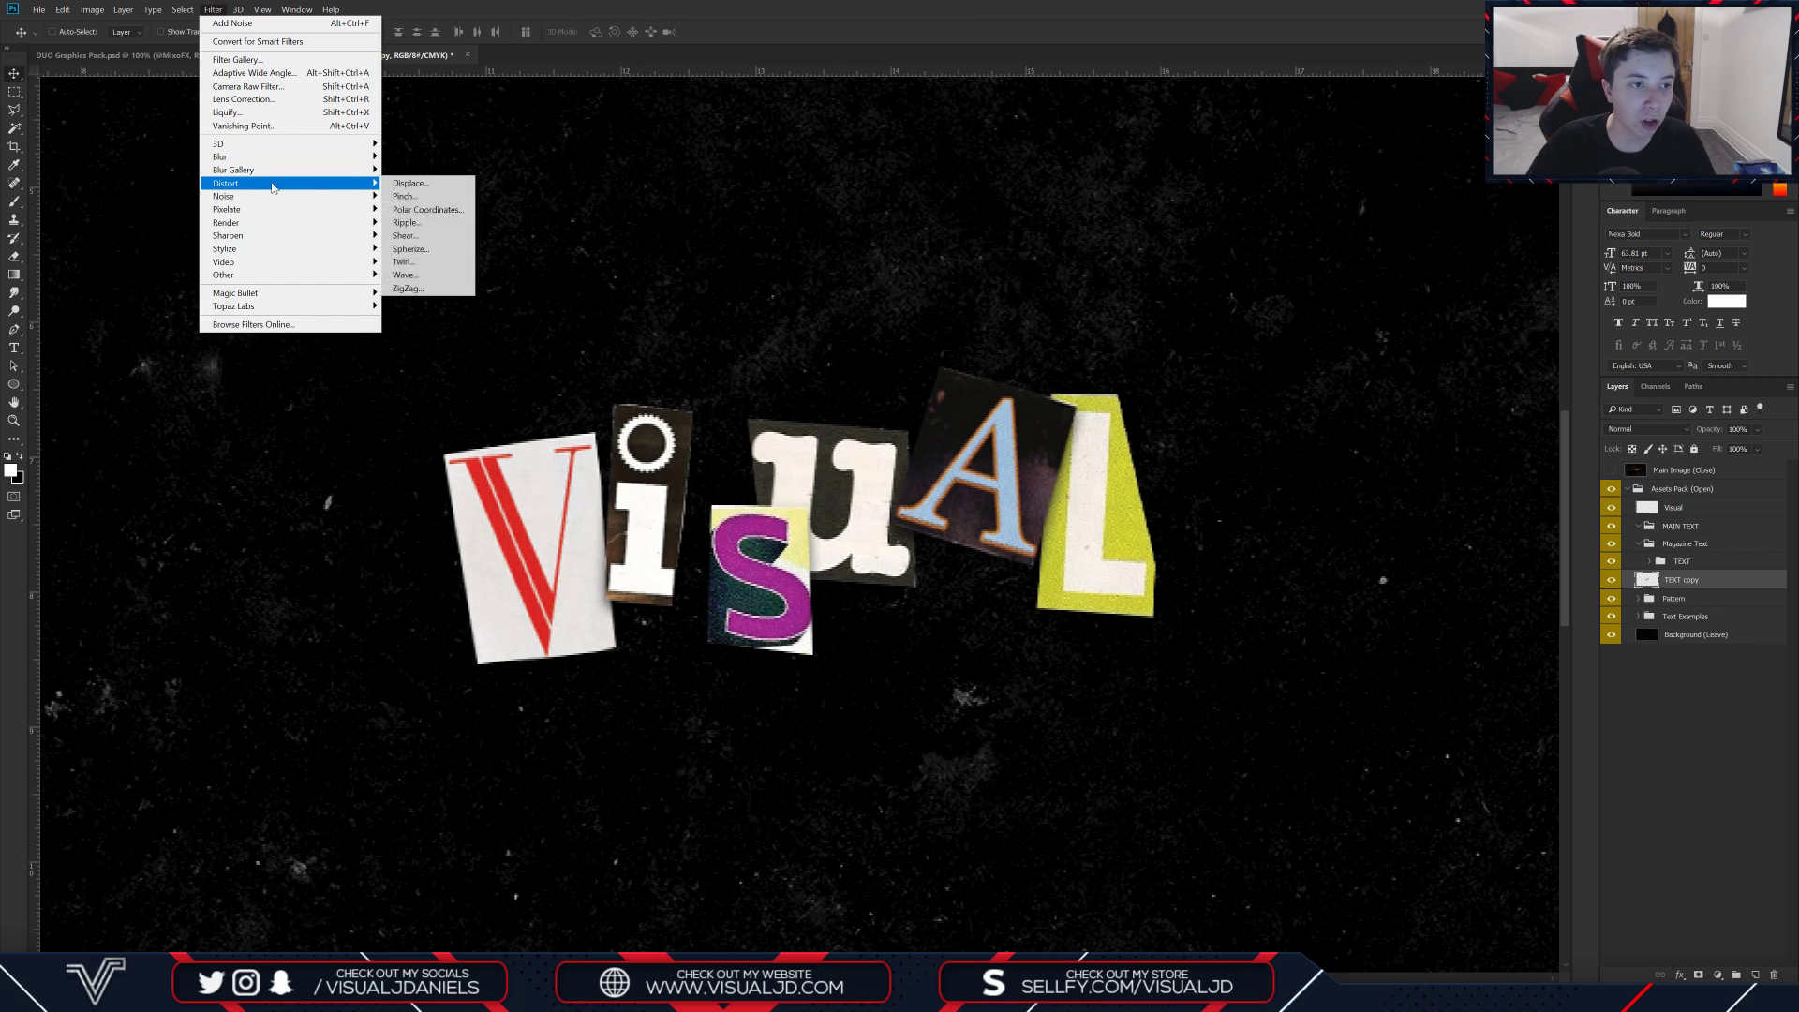
{"action": "left_click", "coordinate": [408, 184]}
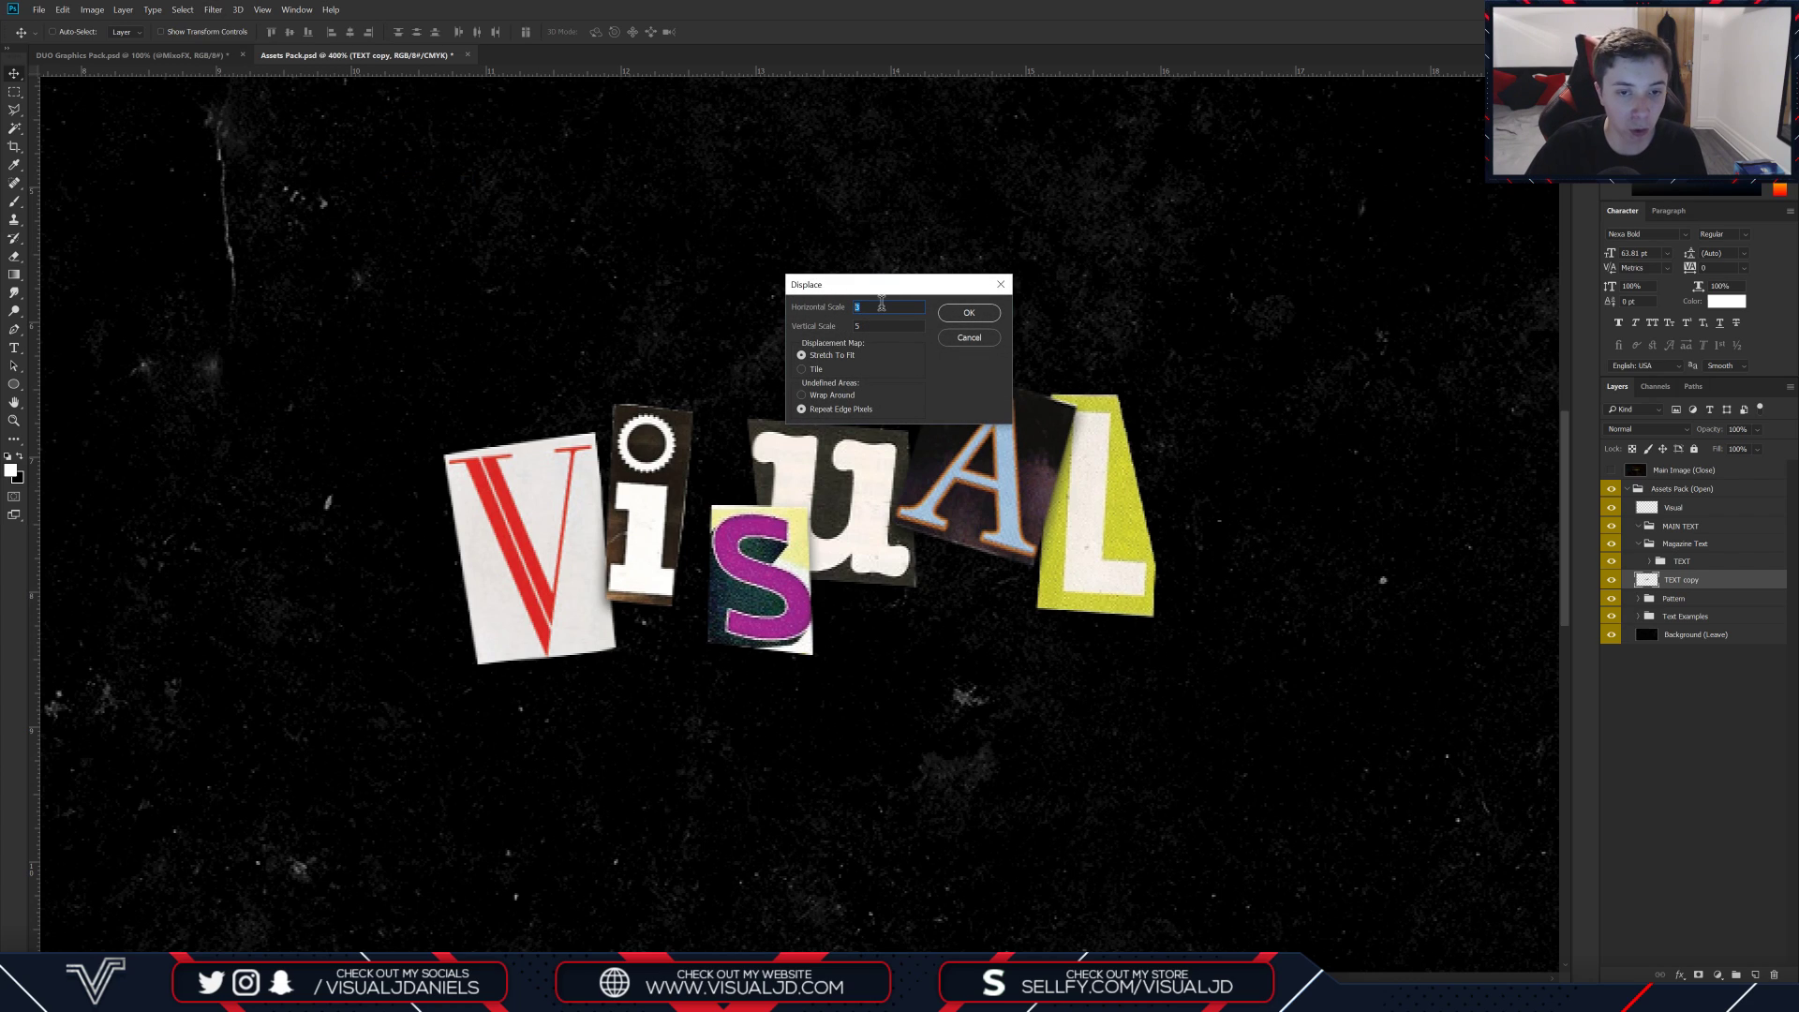
{"action": "key", "text": "Tab"}
{"action": "left_click", "coordinate": [956, 312]}
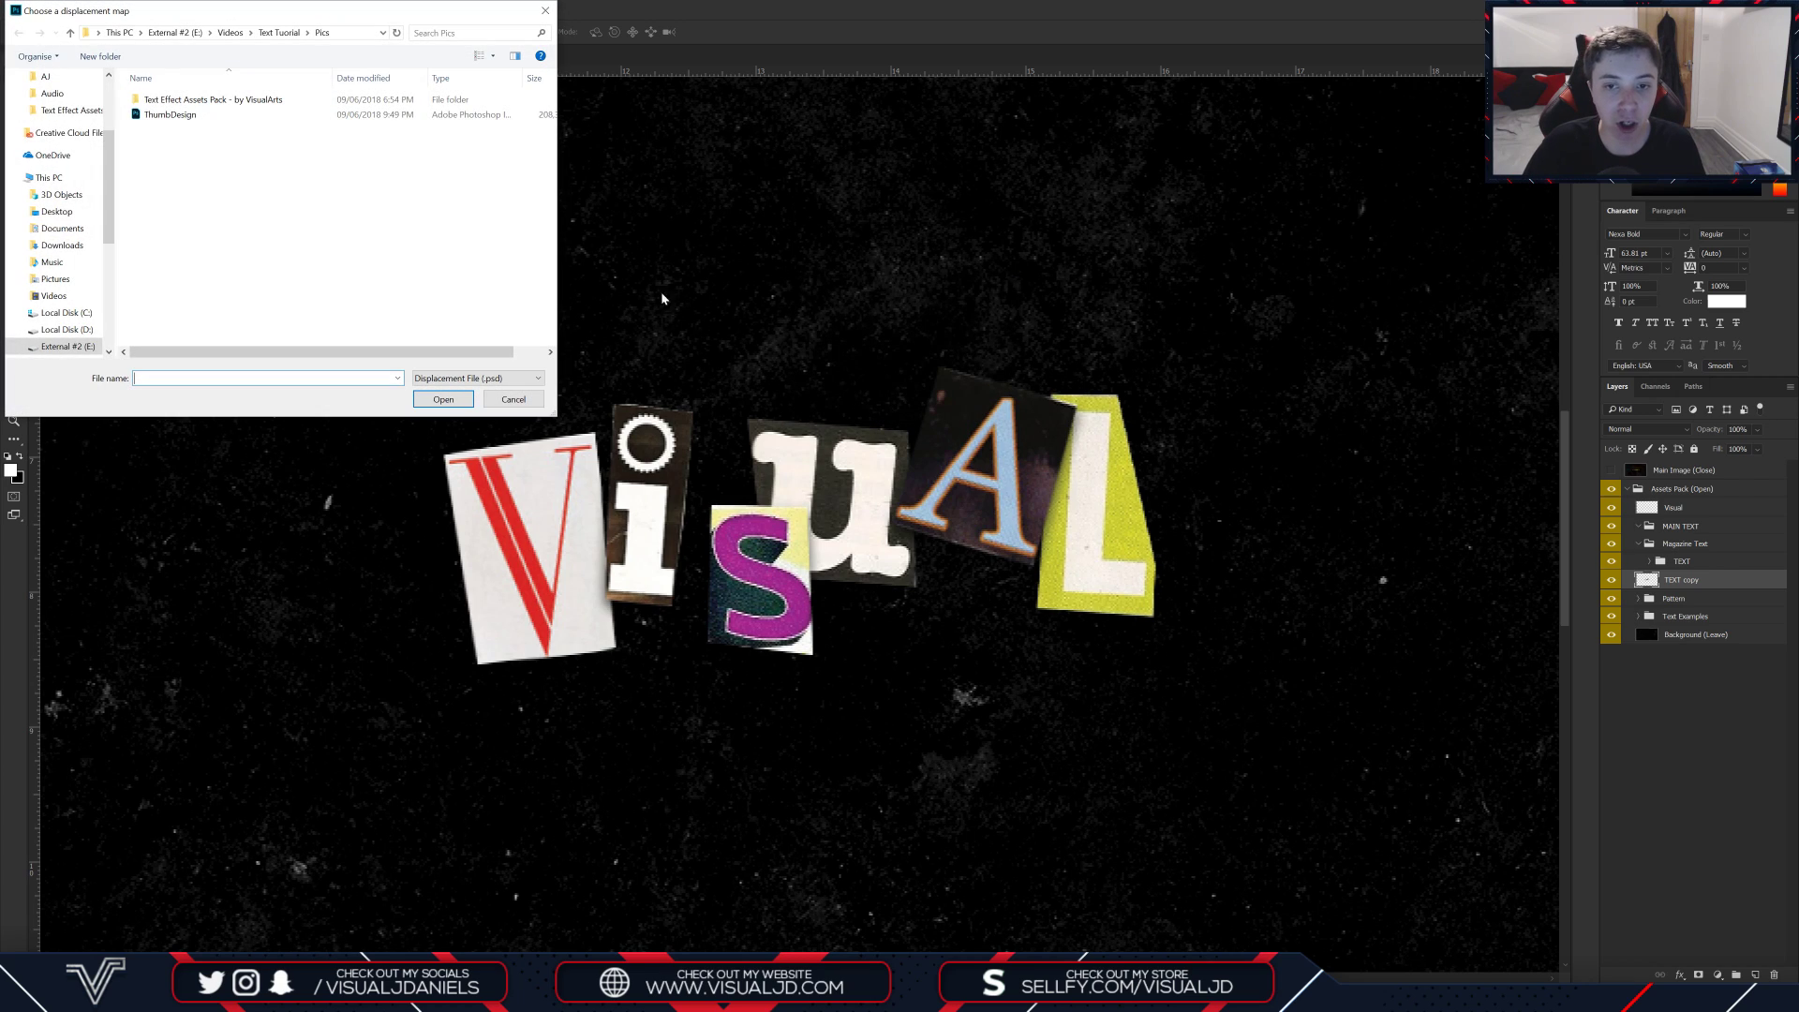
{"action": "double_click", "coordinate": [179, 101]}
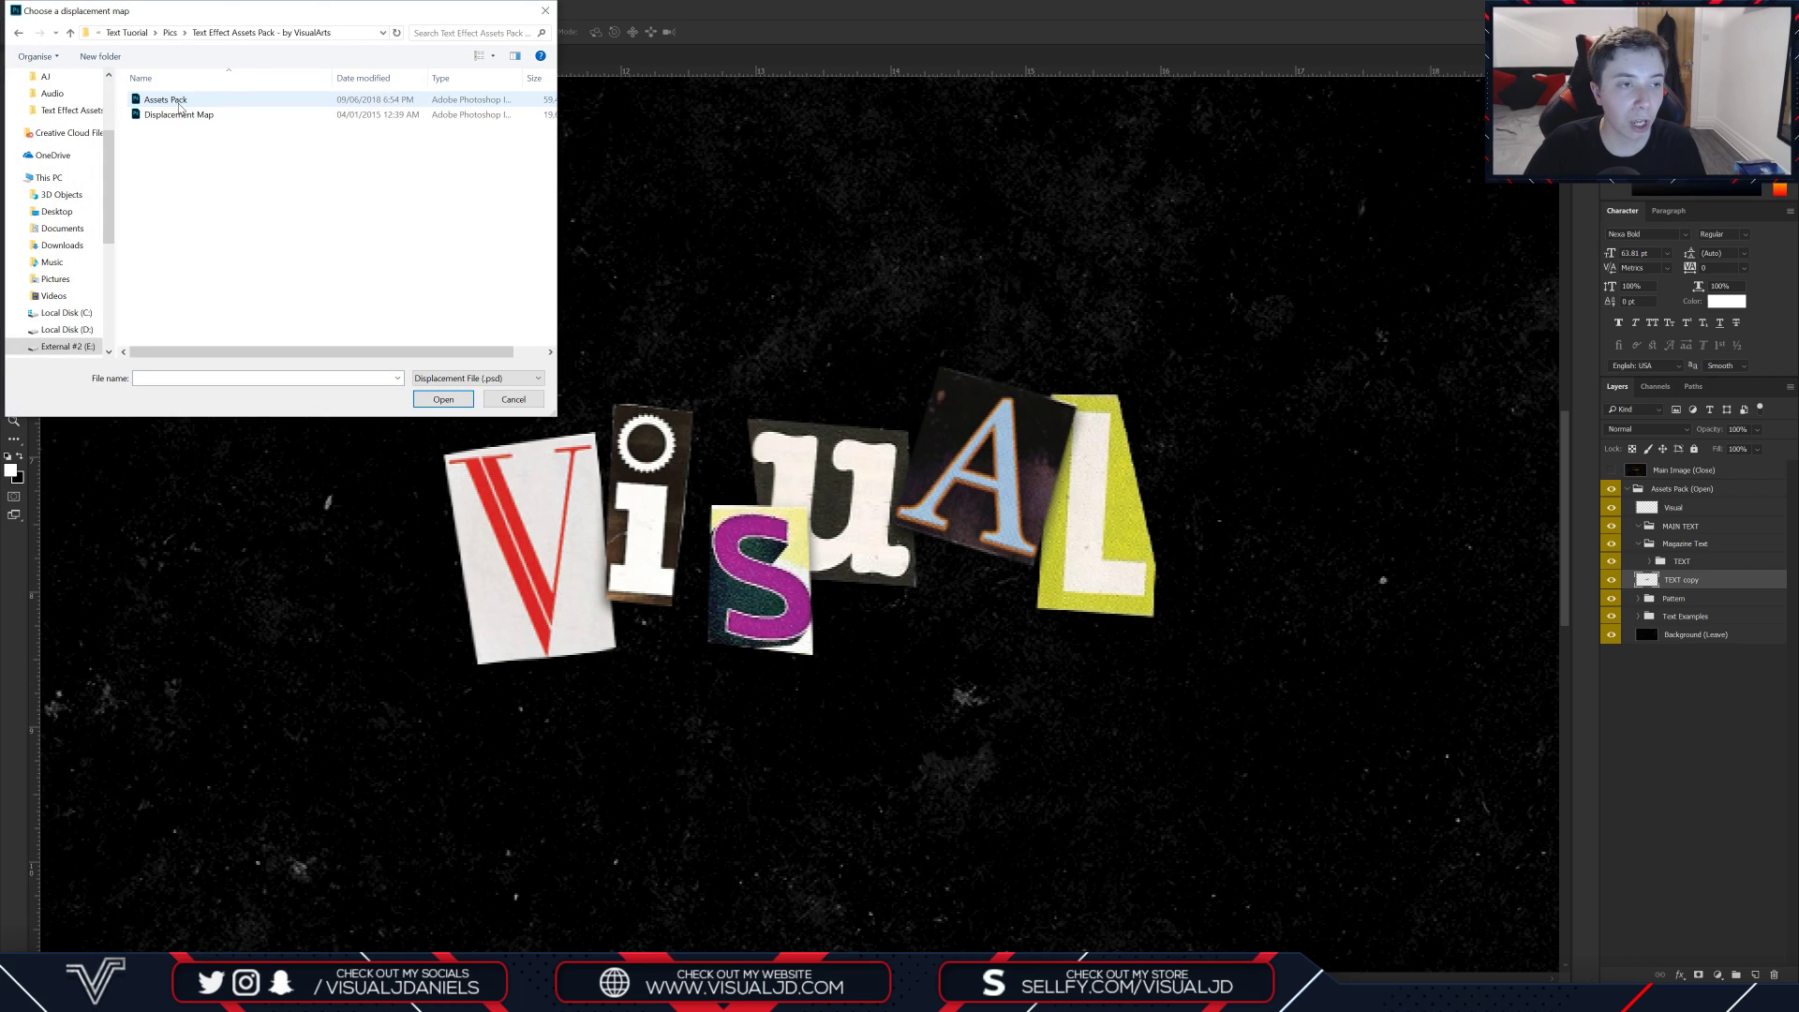
{"action": "left_click", "coordinate": [231, 115]}
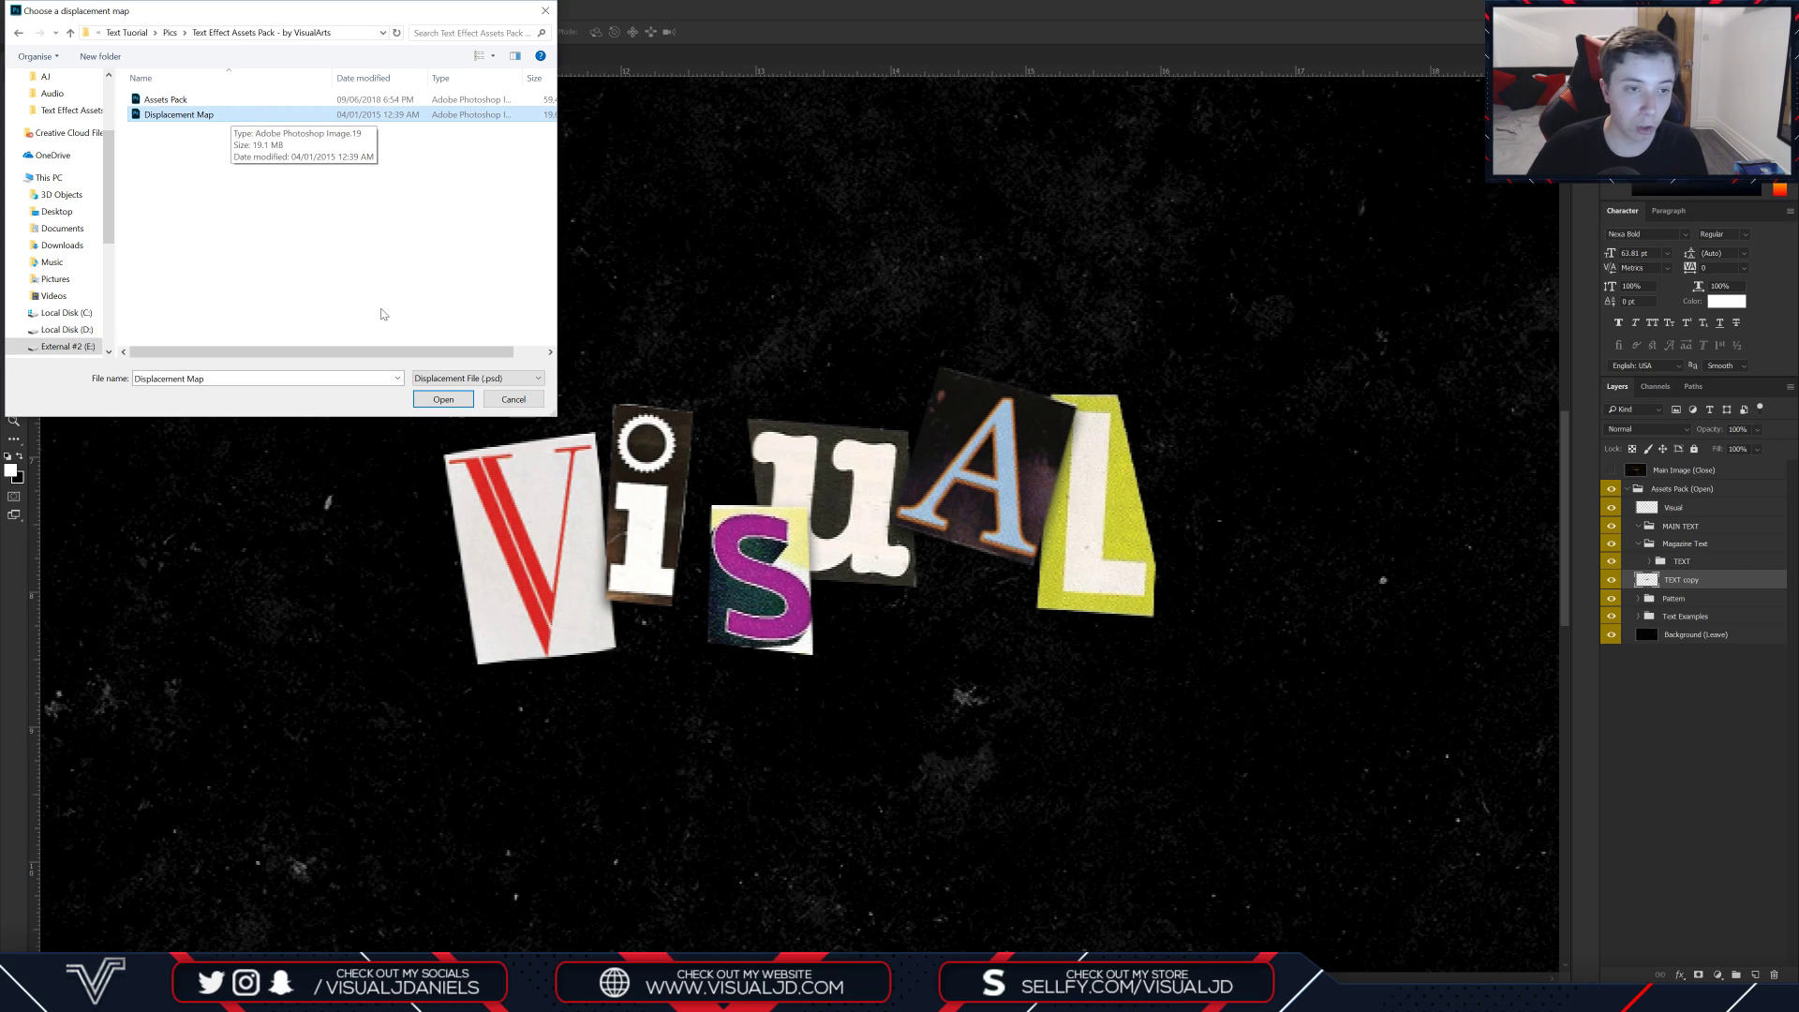
{"action": "left_click", "coordinate": [443, 399]}
Step: Check the displaced copy without the TEXT group, then enlarge it slightly so its ragged edges stick out behind the letters
{"action": "left_click", "coordinate": [1610, 562]}
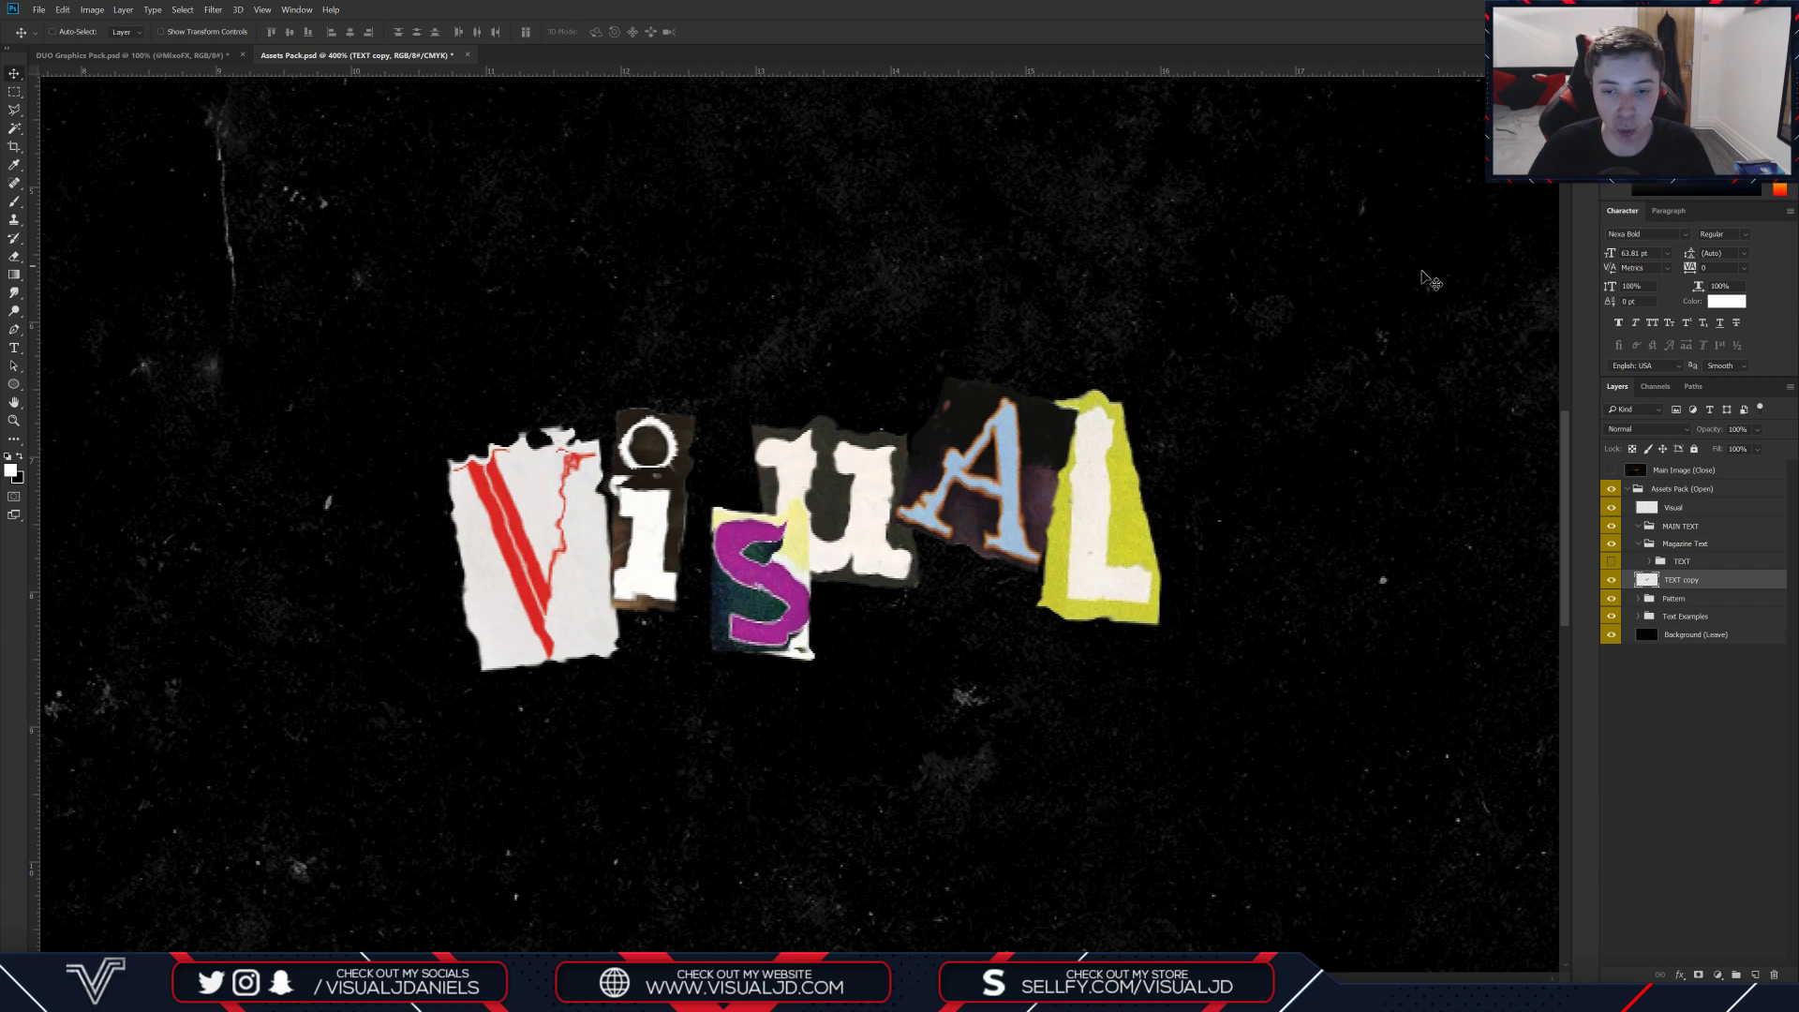
{"action": "left_click", "coordinate": [1611, 560]}
{"action": "key", "text": "ctrl+t"}
{"action": "left_click_drag", "start_coordinate": [446, 671], "coordinate": [439, 675]}
{"action": "key", "text": "Return"}
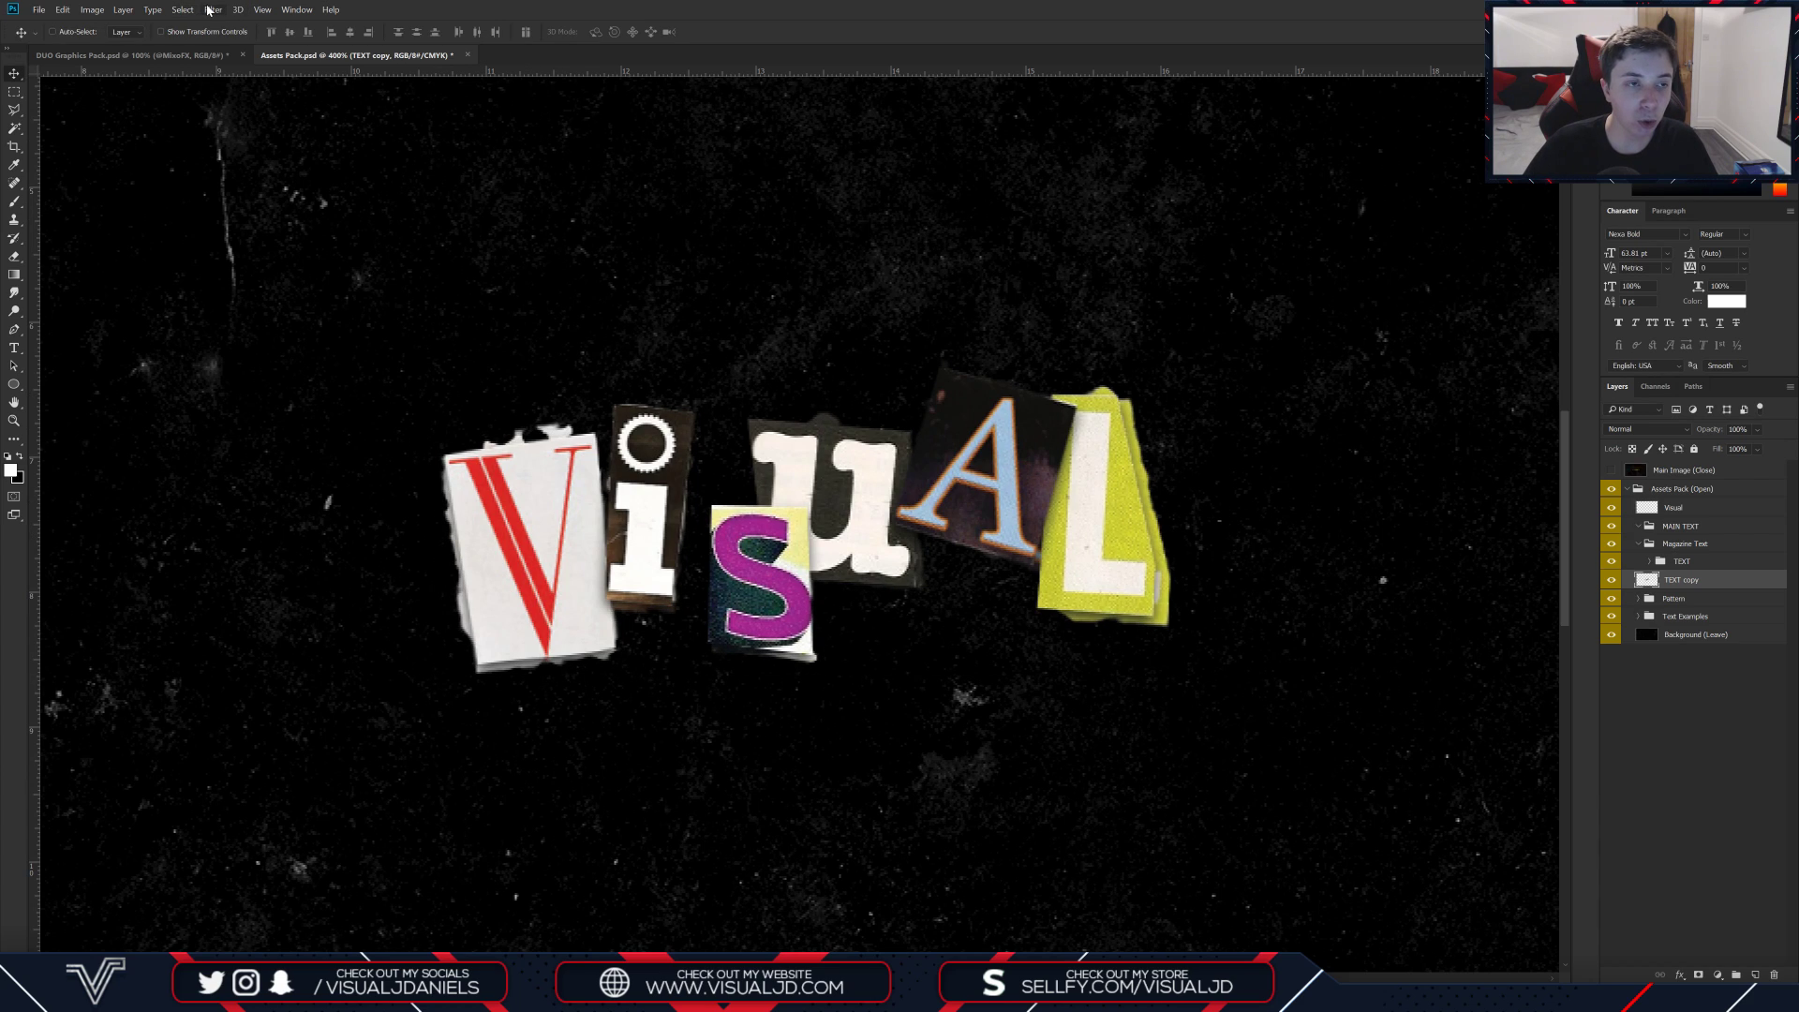
Step: Add 70.69% uniform noise to the displaced TEXT copy layer
{"action": "left_click", "coordinate": [208, 9]}
{"action": "mouse_move", "coordinate": [317, 196]}
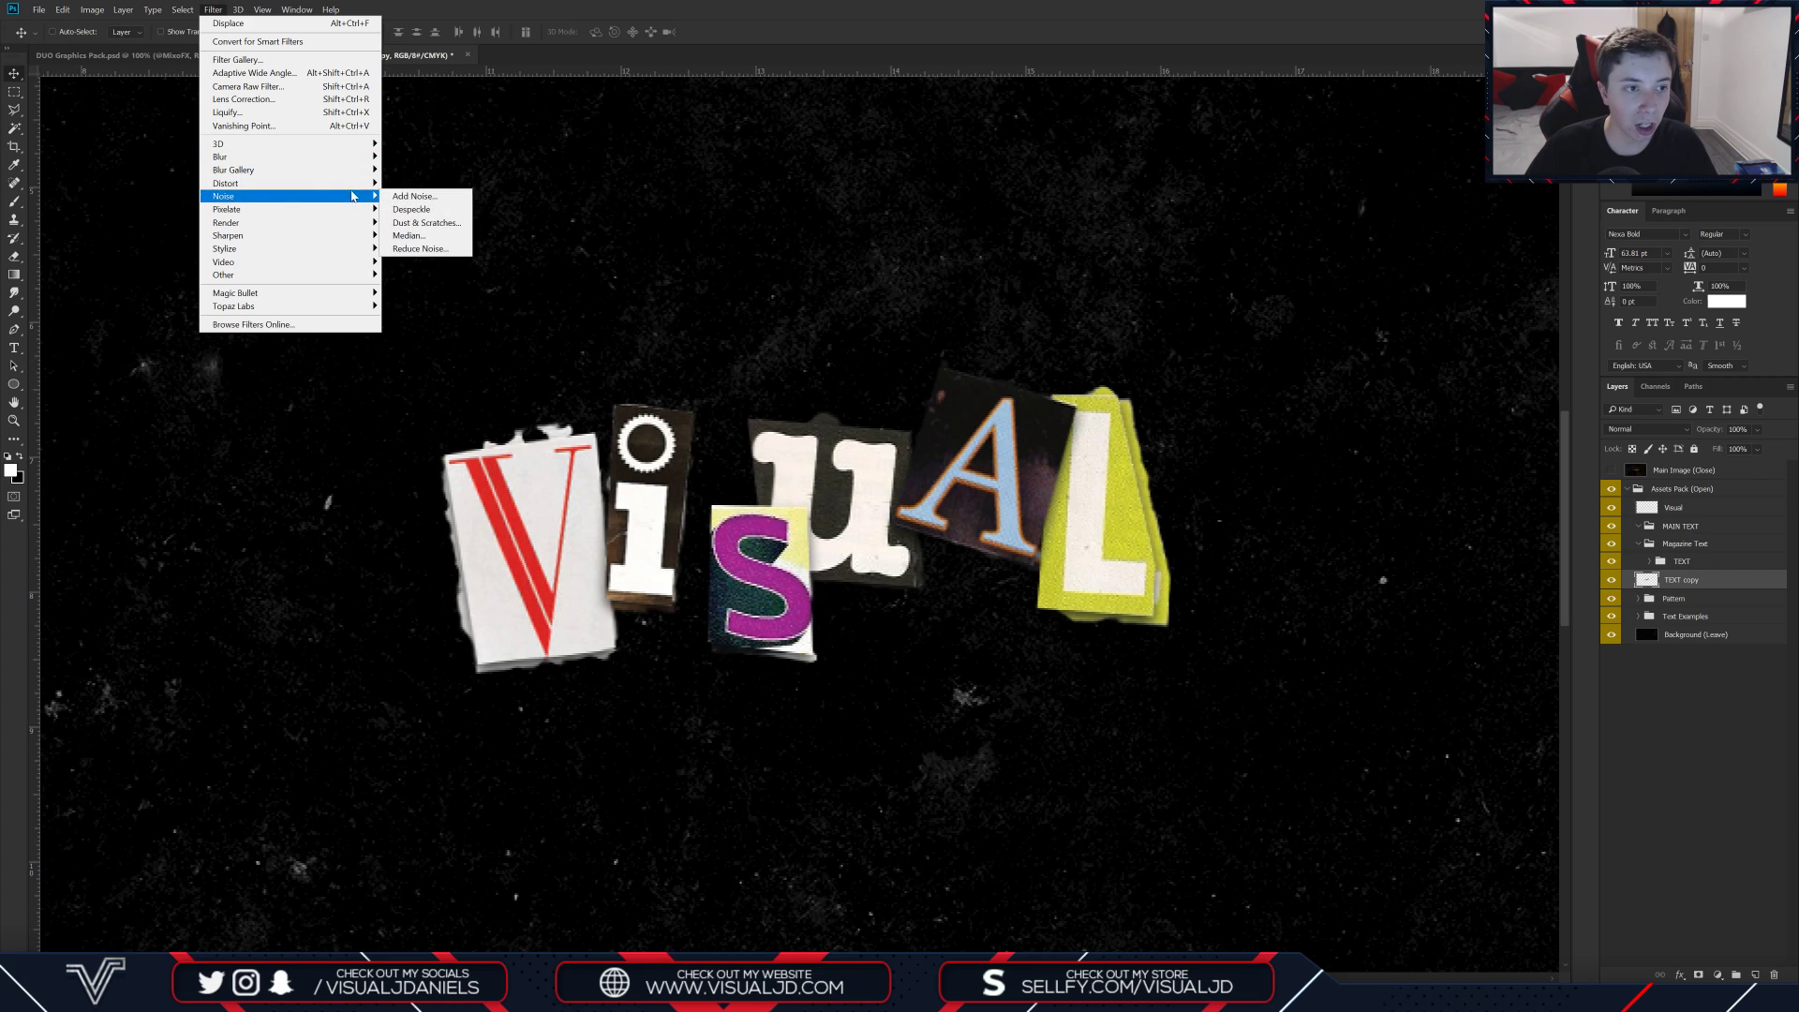
{"action": "left_click", "coordinate": [414, 196]}
{"action": "left_click_drag", "start_coordinate": [1129, 451], "coordinate": [1139, 450]}
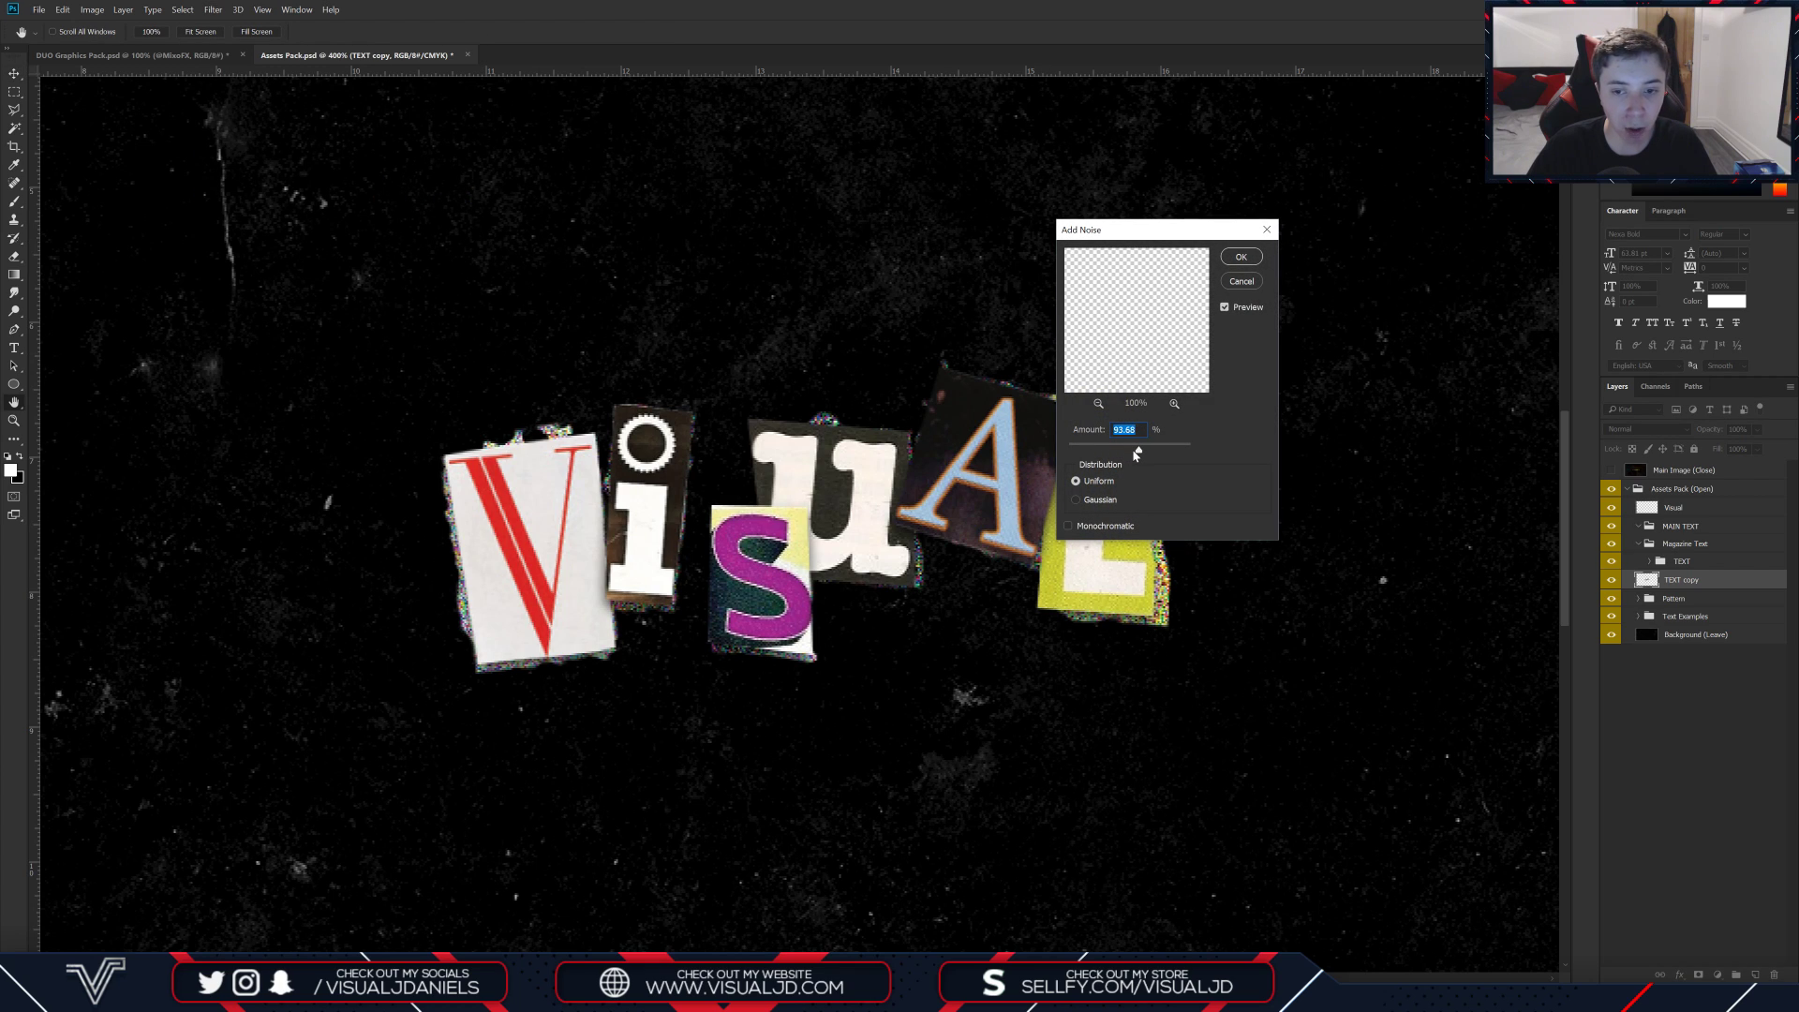
{"action": "left_click_drag", "start_coordinate": [1133, 451], "coordinate": [1127, 451]}
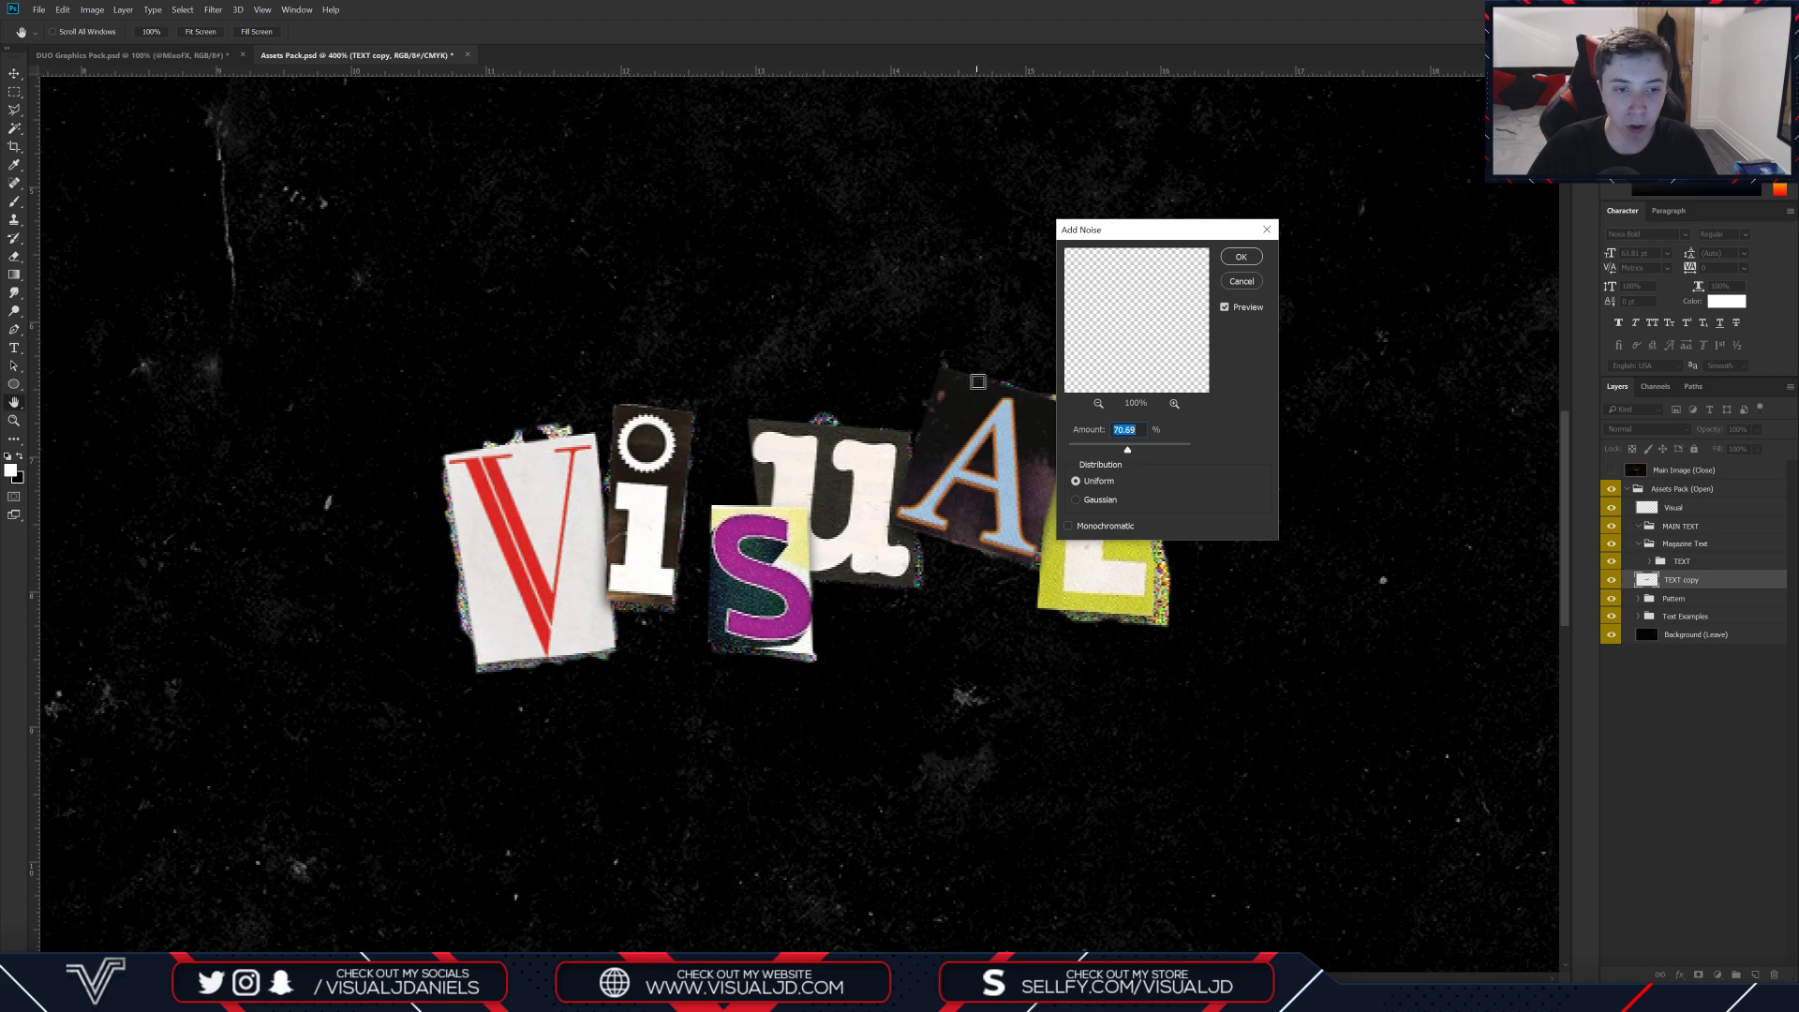
{"action": "key", "text": "Return"}
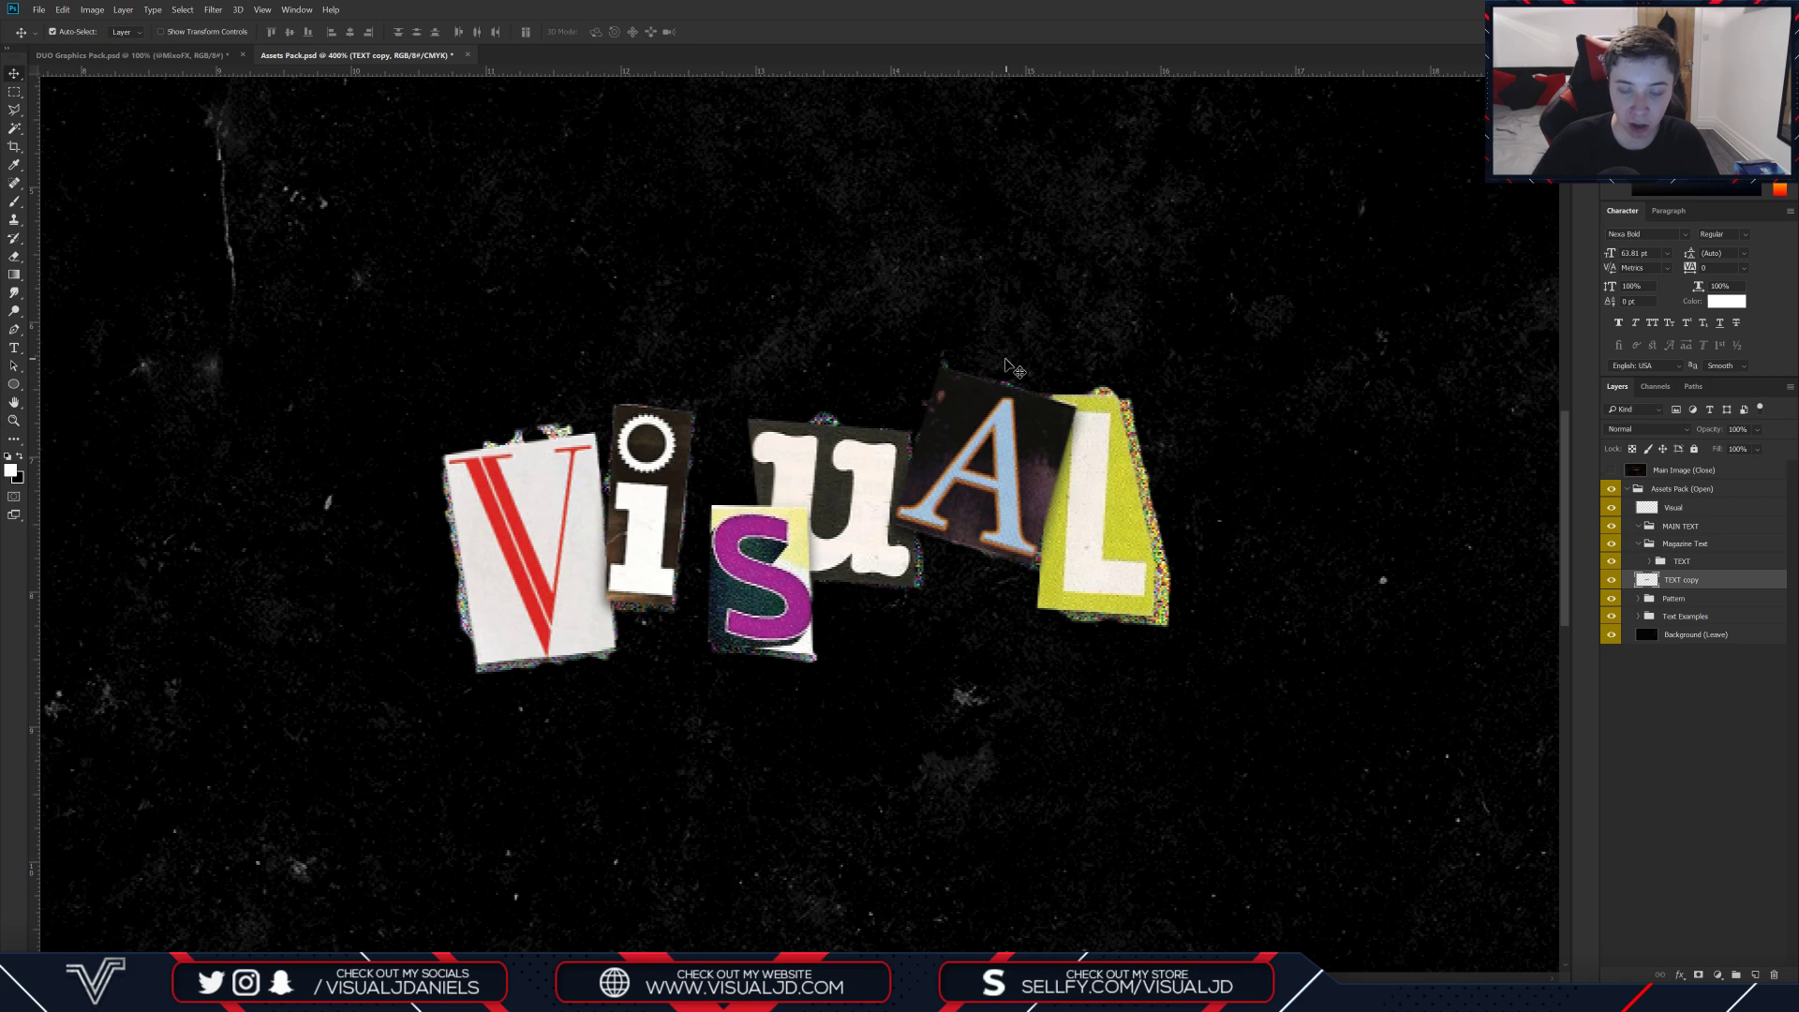
Step: Compare the whole word with and without the noisy TEXT copy layer behind it
{"action": "key", "text": "ctrl+minus"}
{"action": "key", "text": "ctrl+minus"}
{"action": "key", "text": "ctrl+minus"}
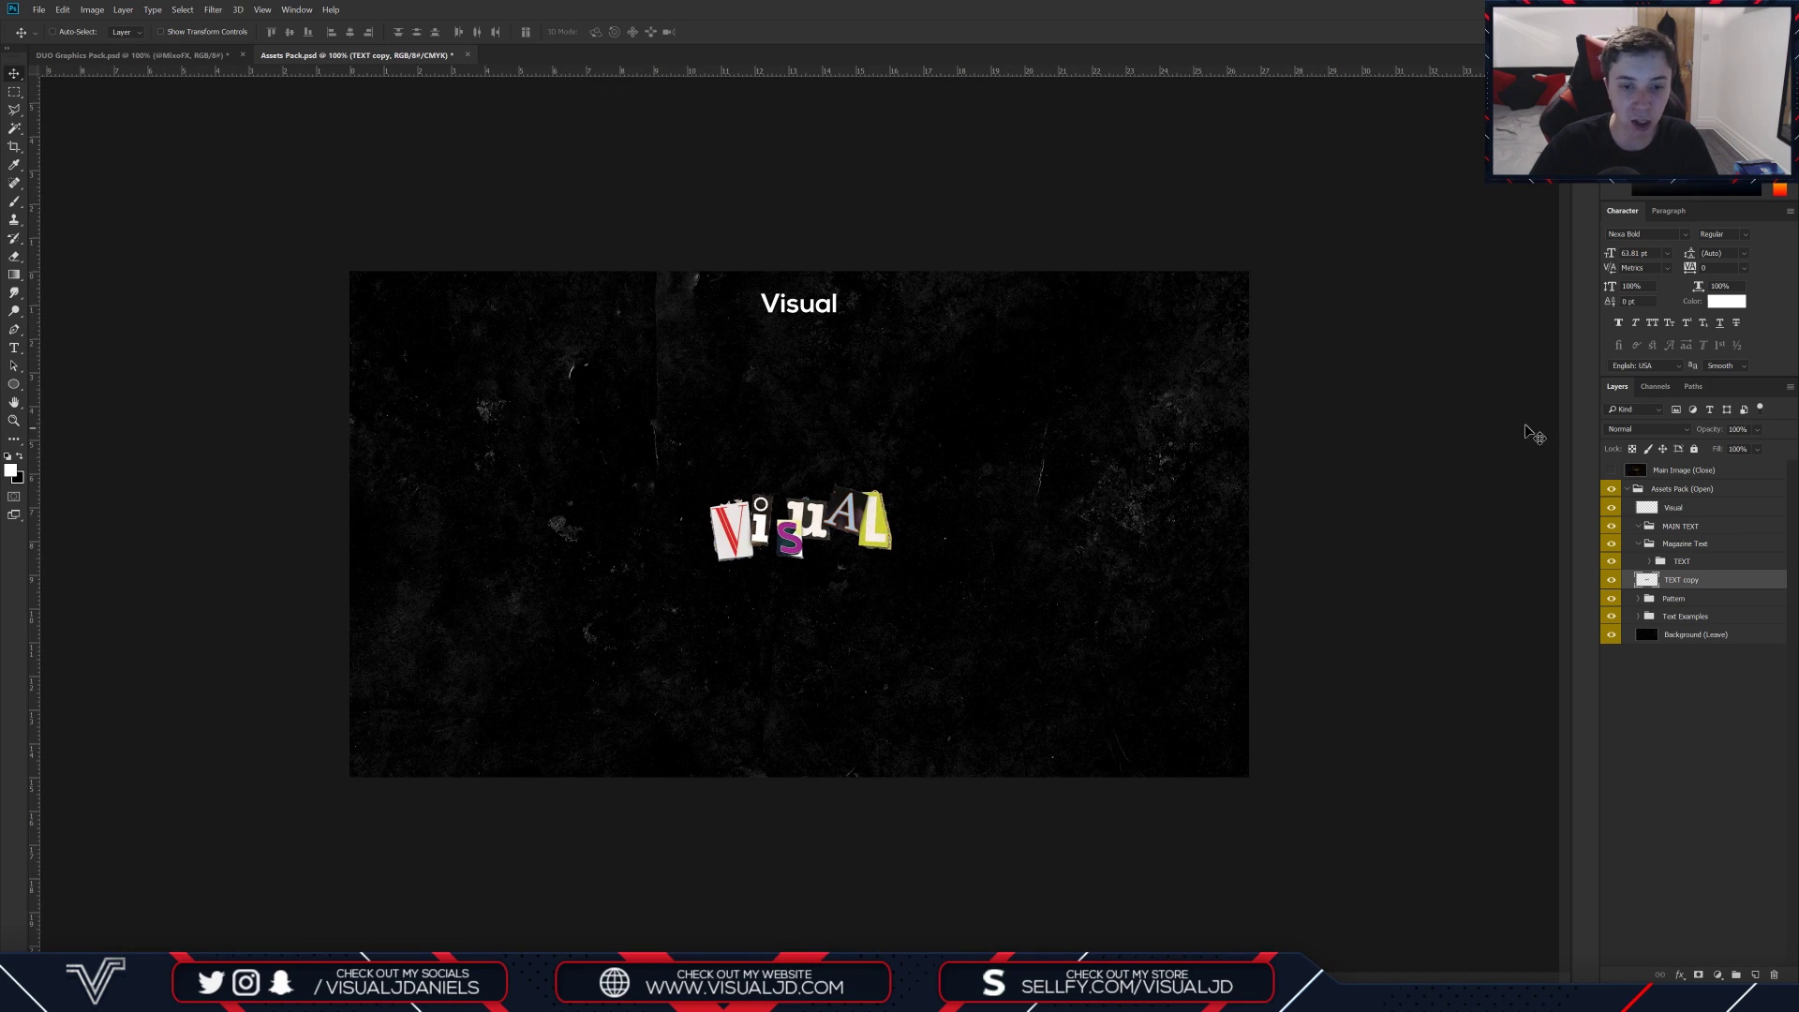
{"action": "left_click", "coordinate": [1612, 580]}
{"action": "left_click", "coordinate": [1612, 580]}
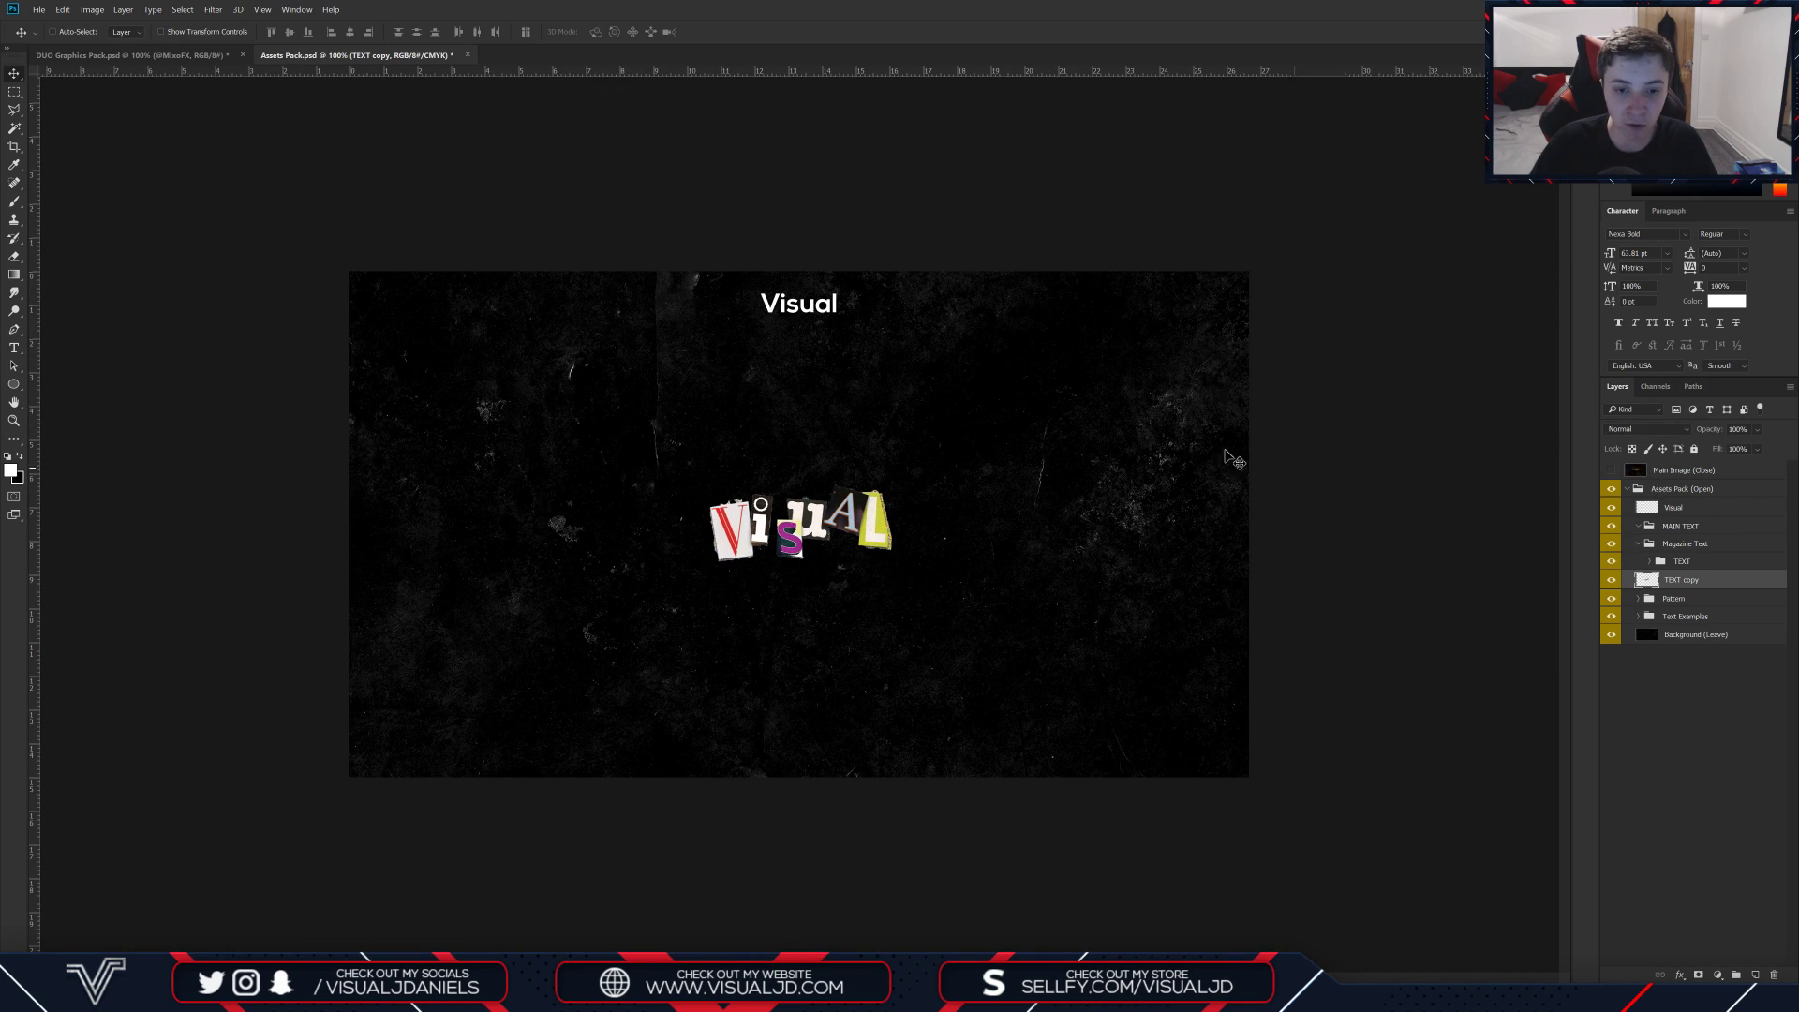
{"action": "left_click", "coordinate": [1067, 523]}
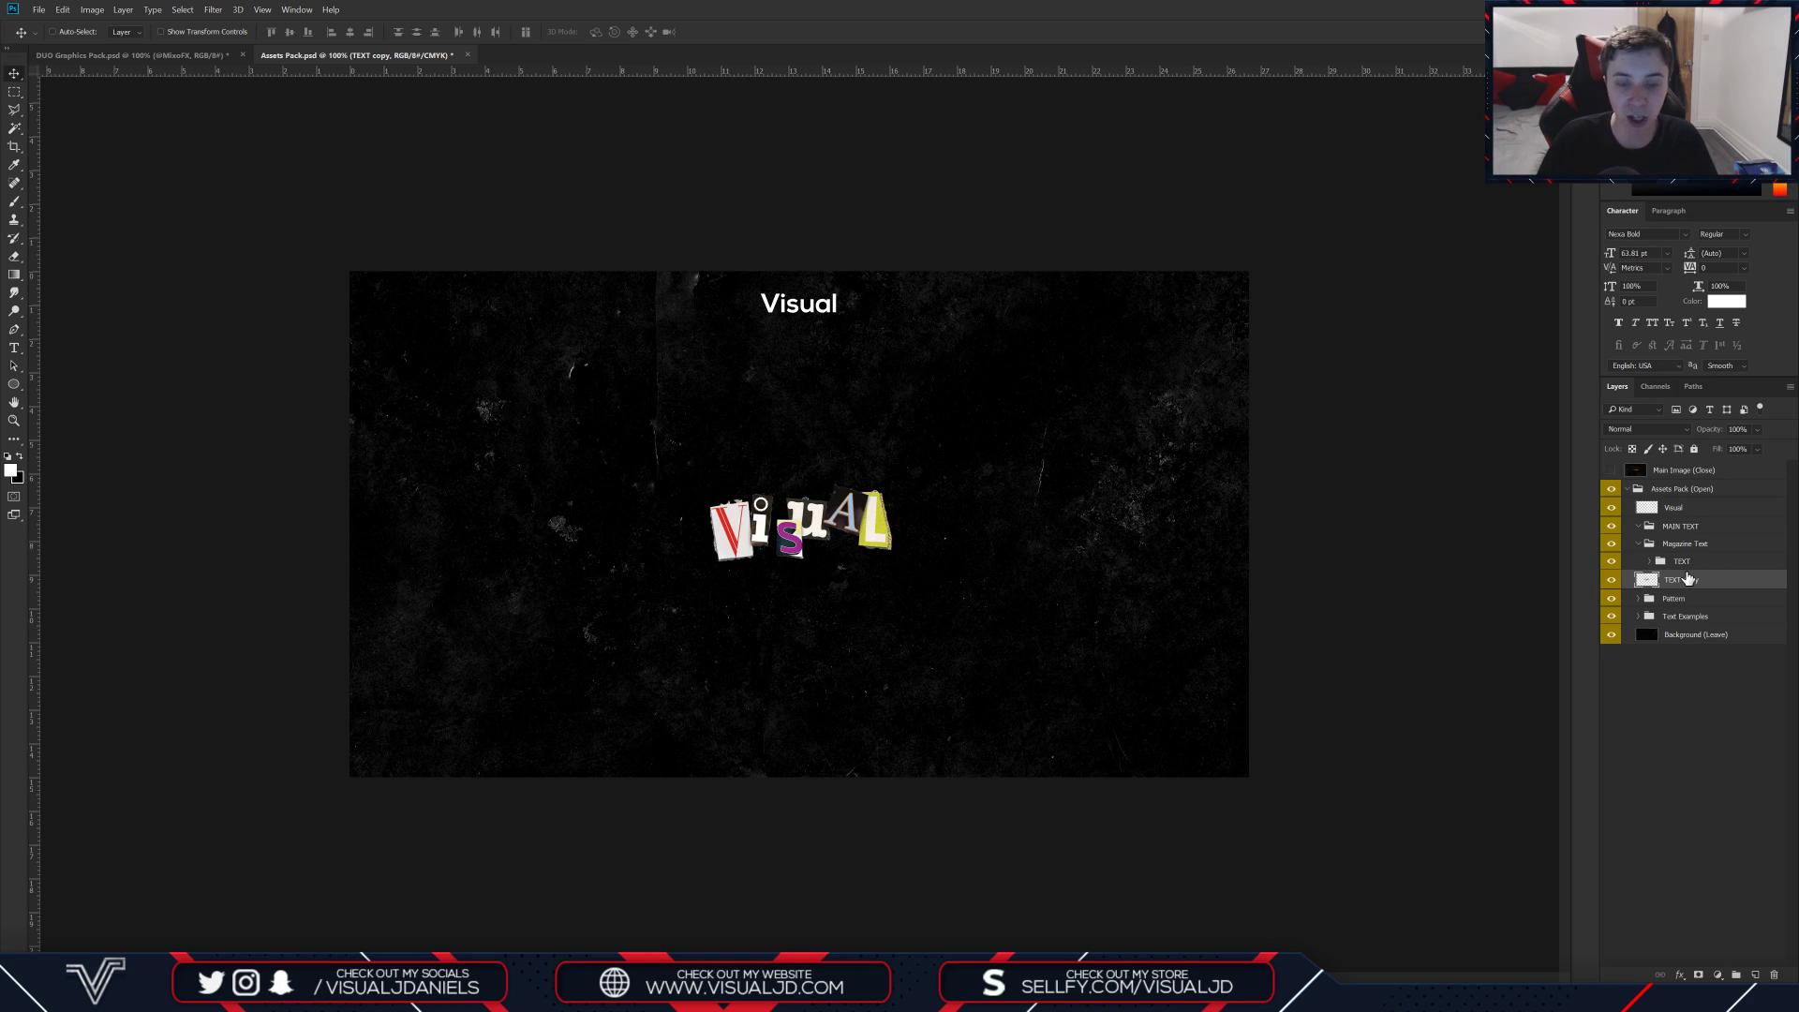
Step: Select the TEXT group, switch to the DUO Graphics Pack document and leave its Pack Image cover layer hidden
{"action": "left_click", "coordinate": [1691, 562]}
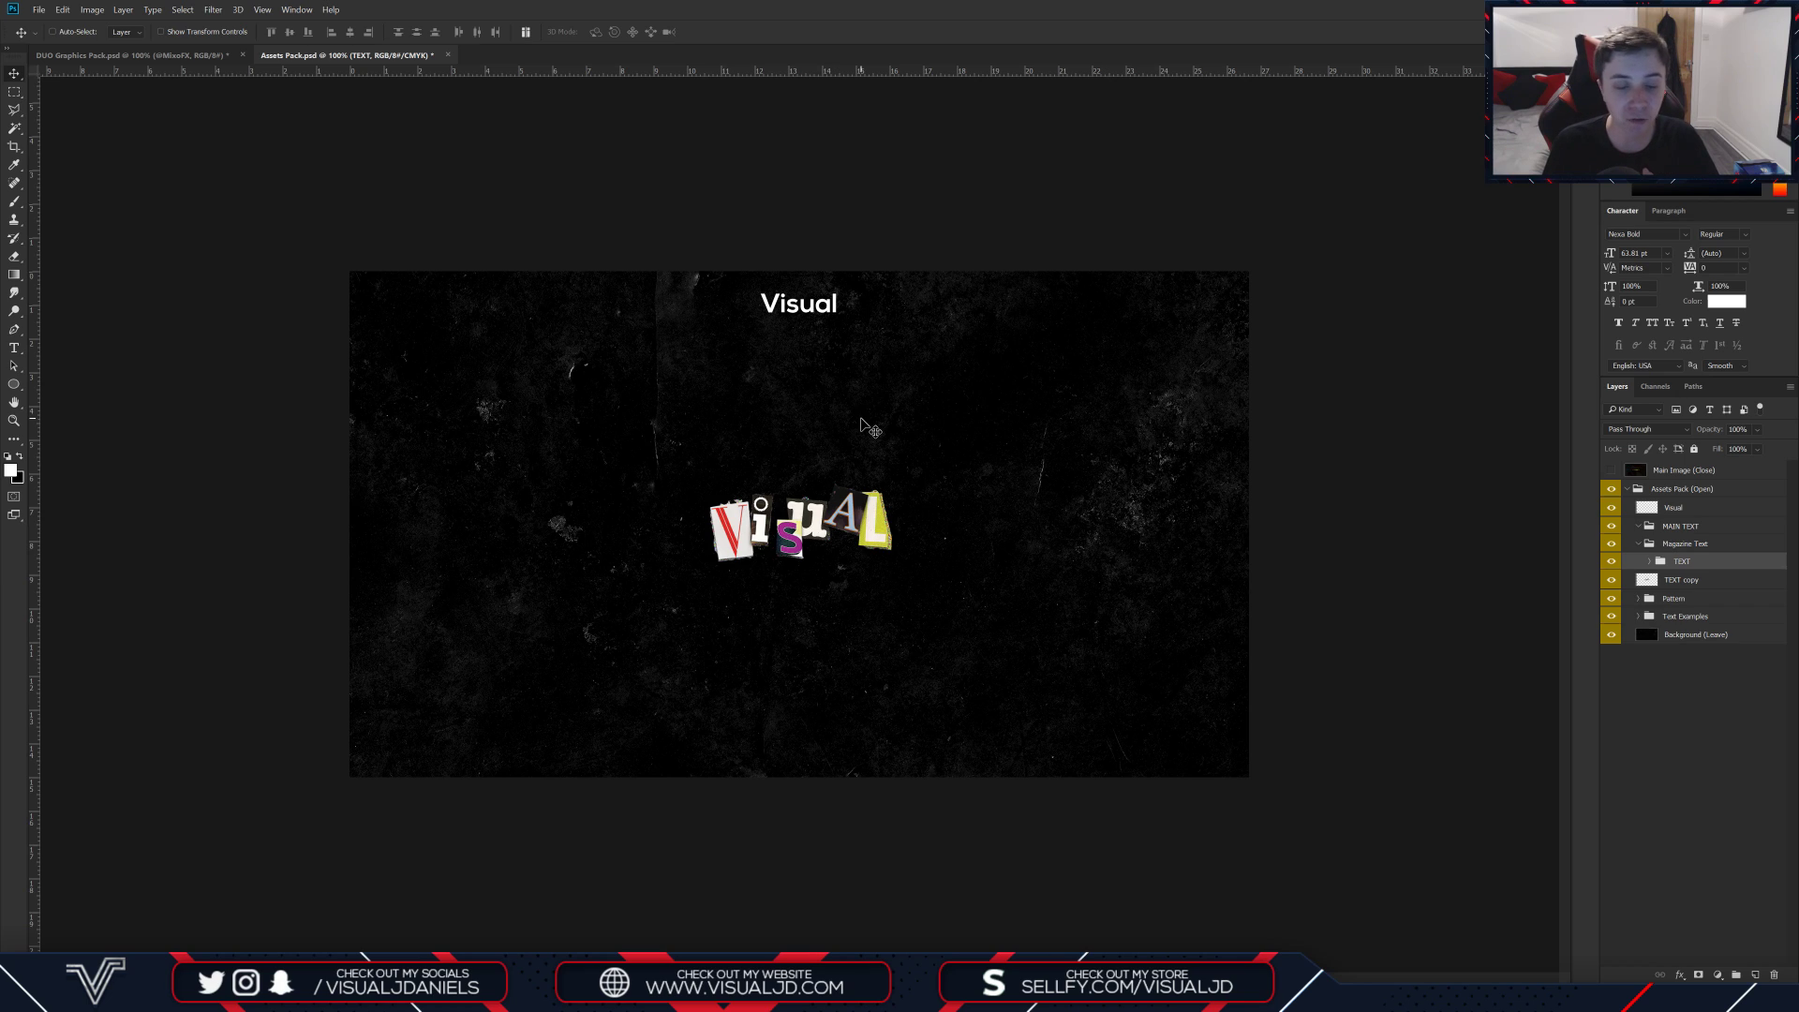
{"action": "left_click", "coordinate": [178, 54]}
{"action": "left_click", "coordinate": [1610, 470]}
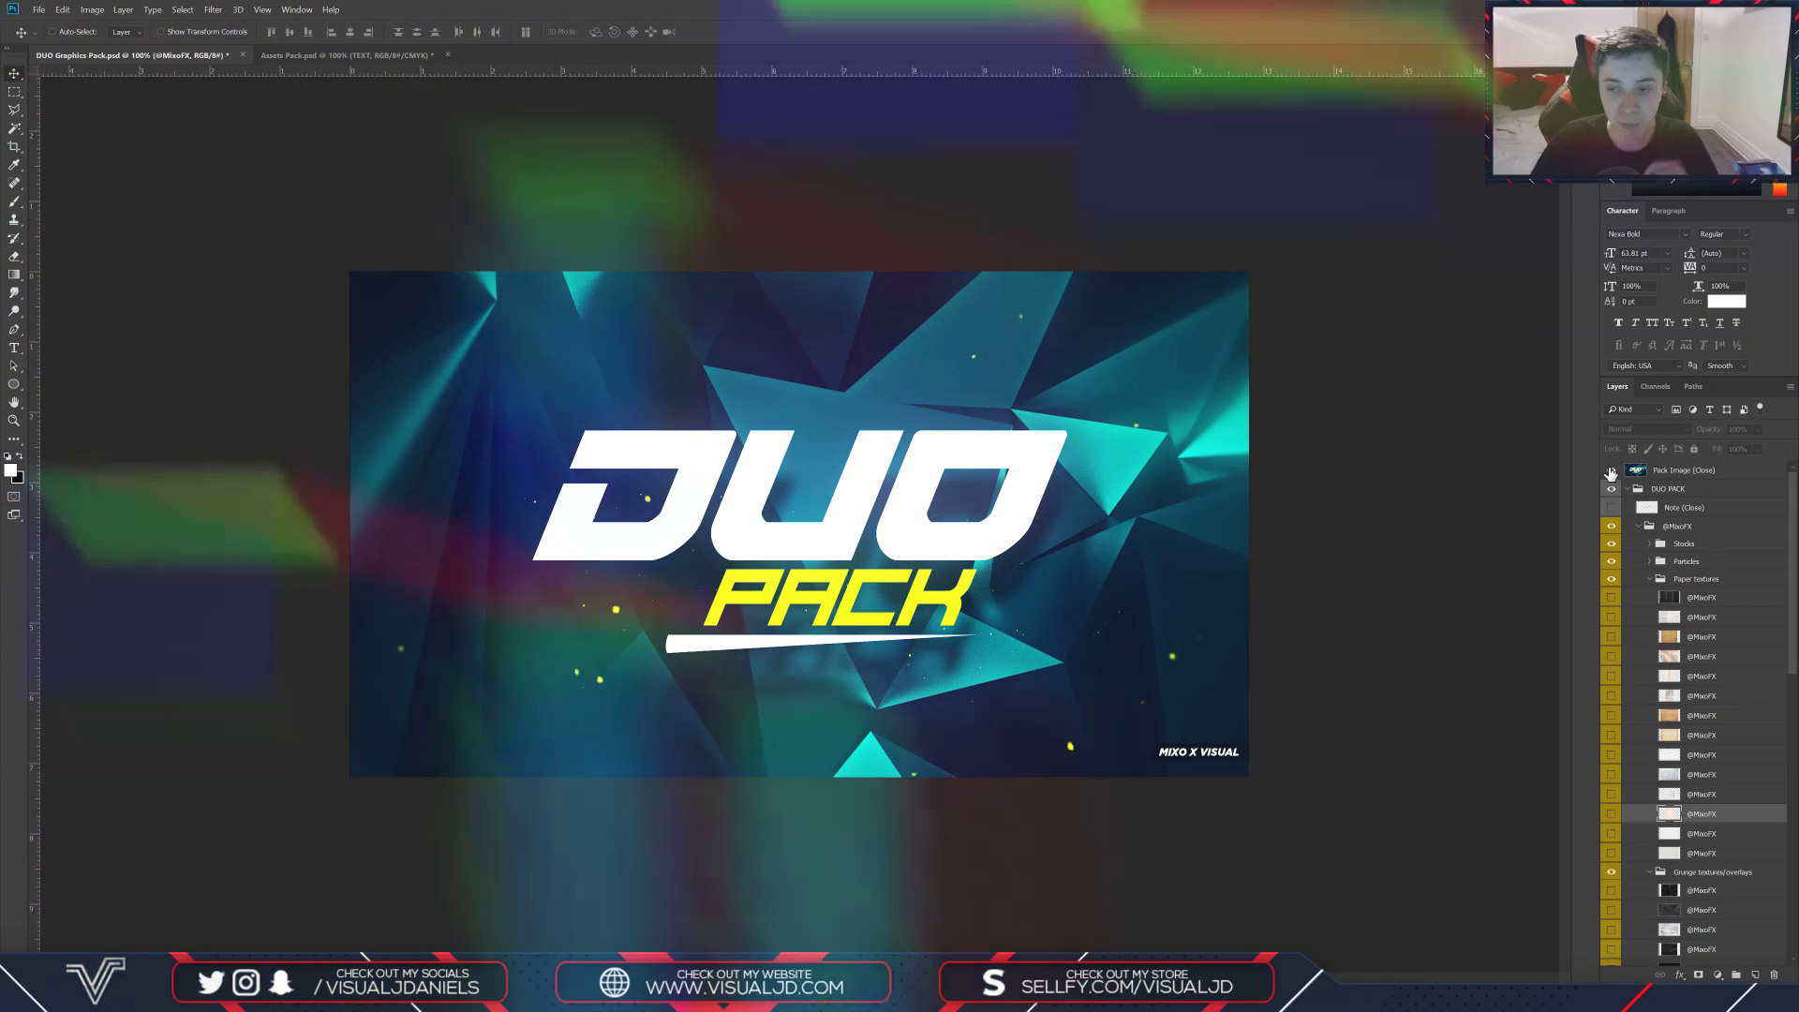
{"action": "left_click", "coordinate": [1610, 473]}
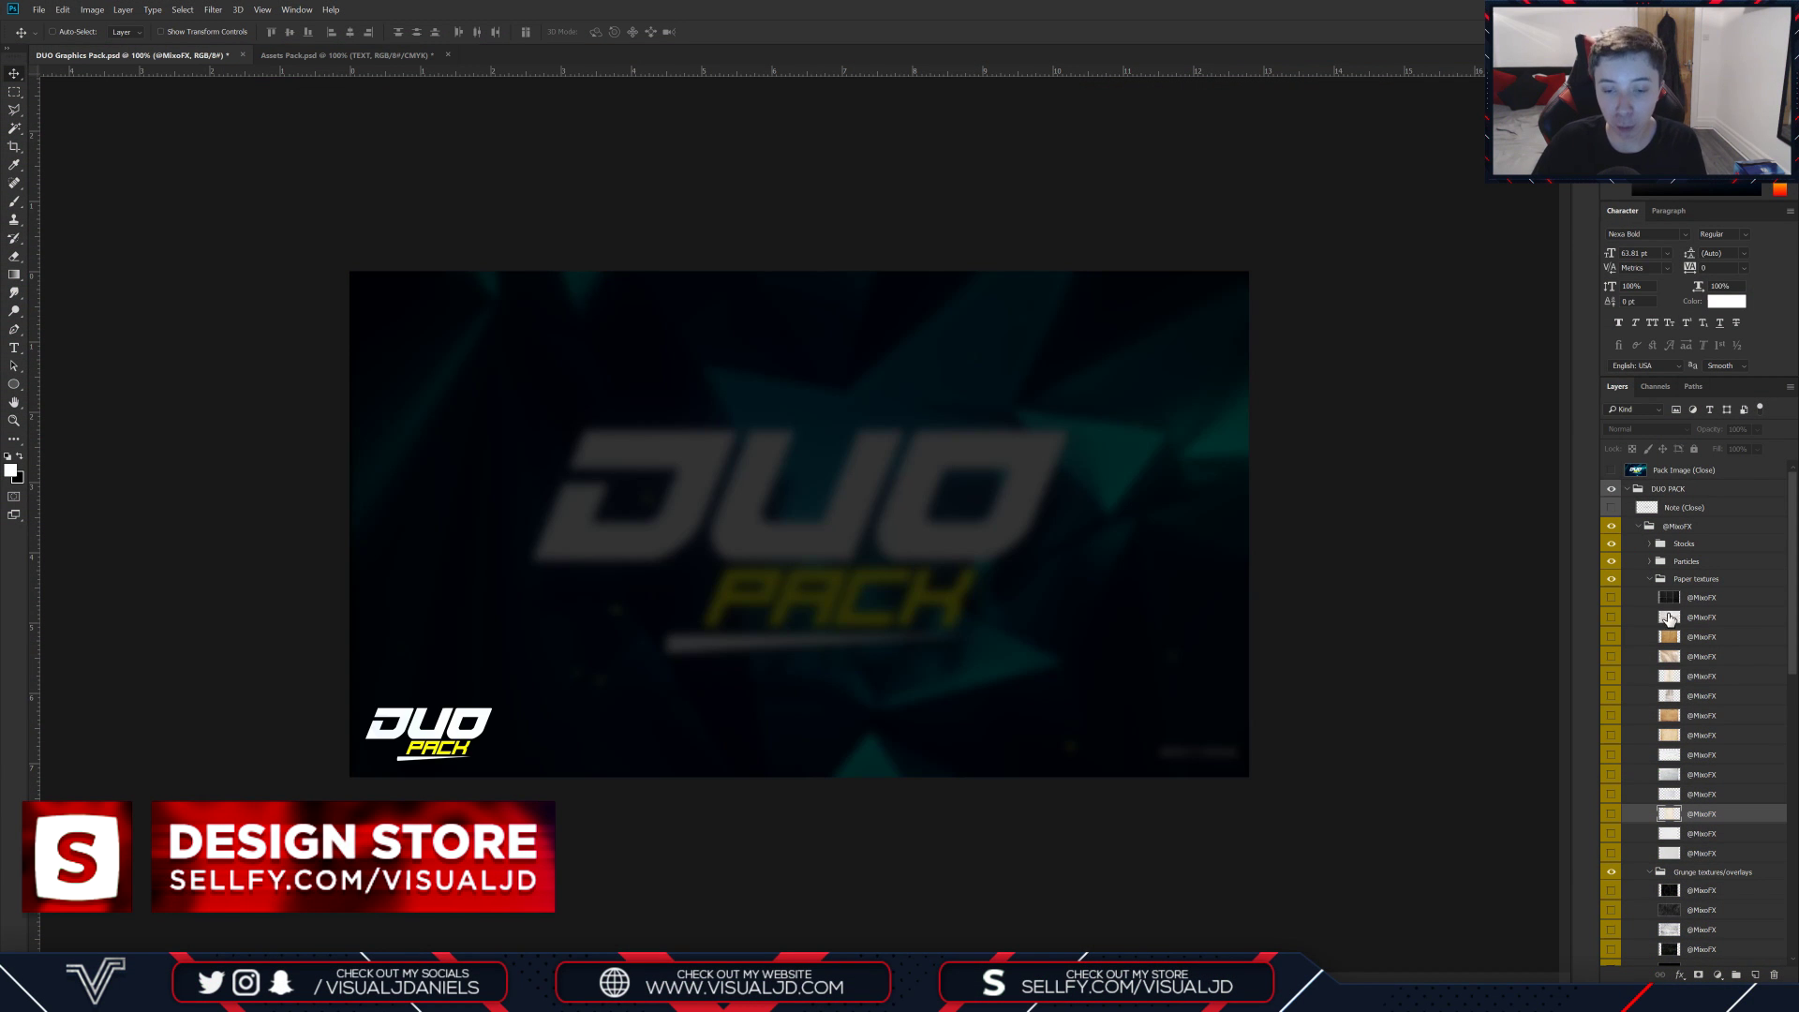
Step: Show and select the first, dark creased texture in the Paper textures group and shift it slightly on the canvas
{"action": "left_click", "coordinate": [1610, 598]}
{"action": "left_click", "coordinate": [1611, 597]}
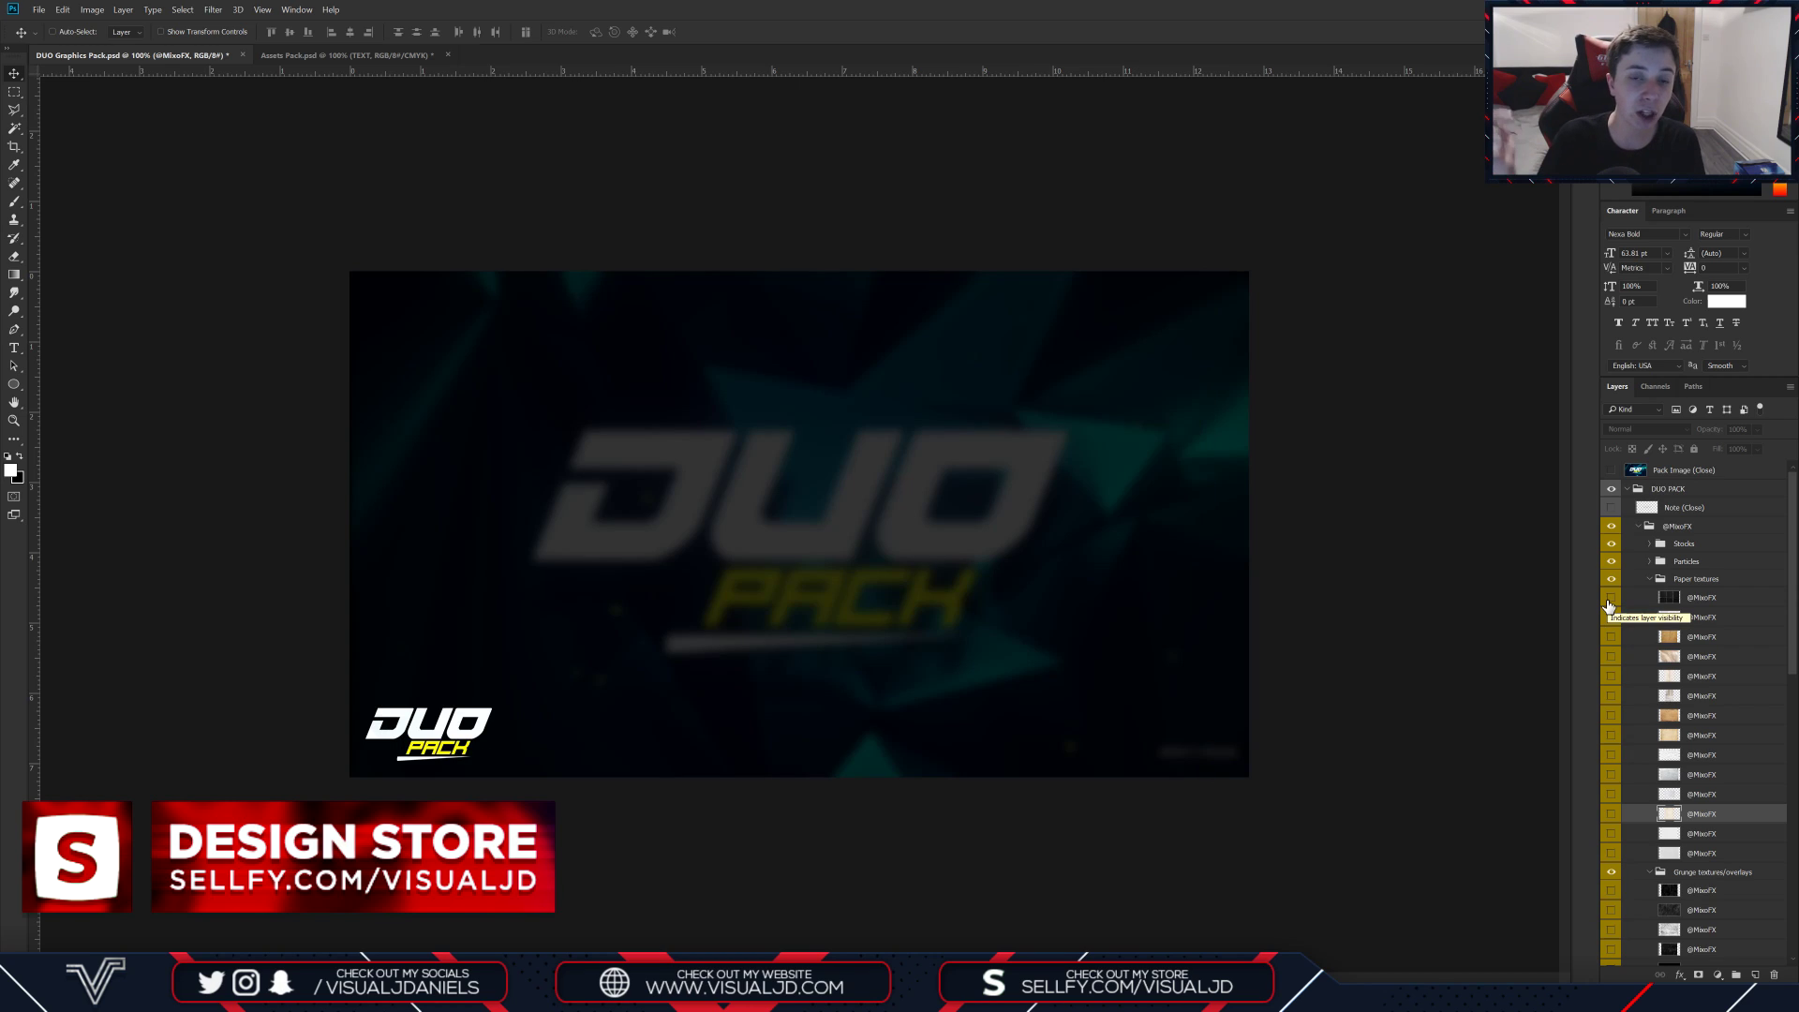
{"action": "left_click", "coordinate": [1611, 598]}
{"action": "left_click", "coordinate": [1702, 598]}
{"action": "mouse_move", "coordinate": [1000, 418]}
{"action": "left_mouse_down"}
{"action": "mouse_move", "coordinate": [1019, 458]}
{"action": "mouse_move", "coordinate": [1080, 483]}
{"action": "mouse_move", "coordinate": [992, 446]}
{"action": "mouse_move", "coordinate": [1024, 444]}
{"action": "left_mouse_up"}
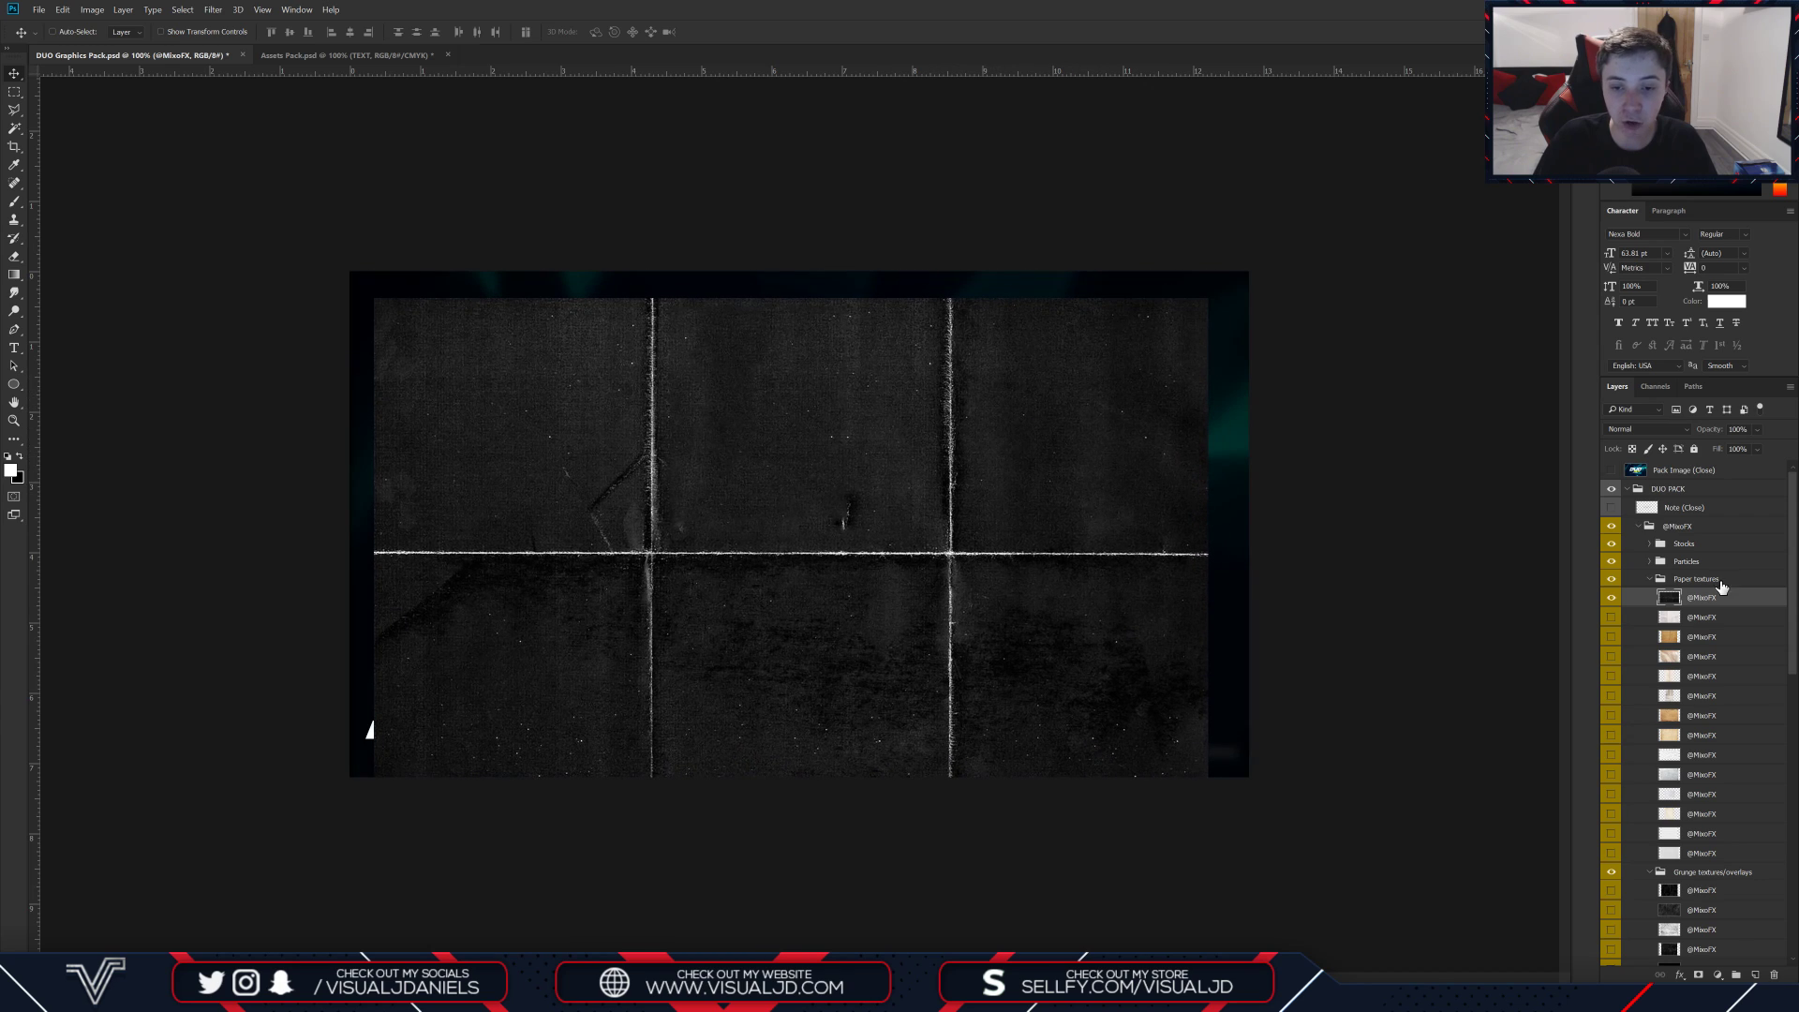
Step: Paste the dark creased paper texture into the Assets Pack document above the TEXT group and position it over the word
{"action": "left_click", "coordinate": [375, 57]}
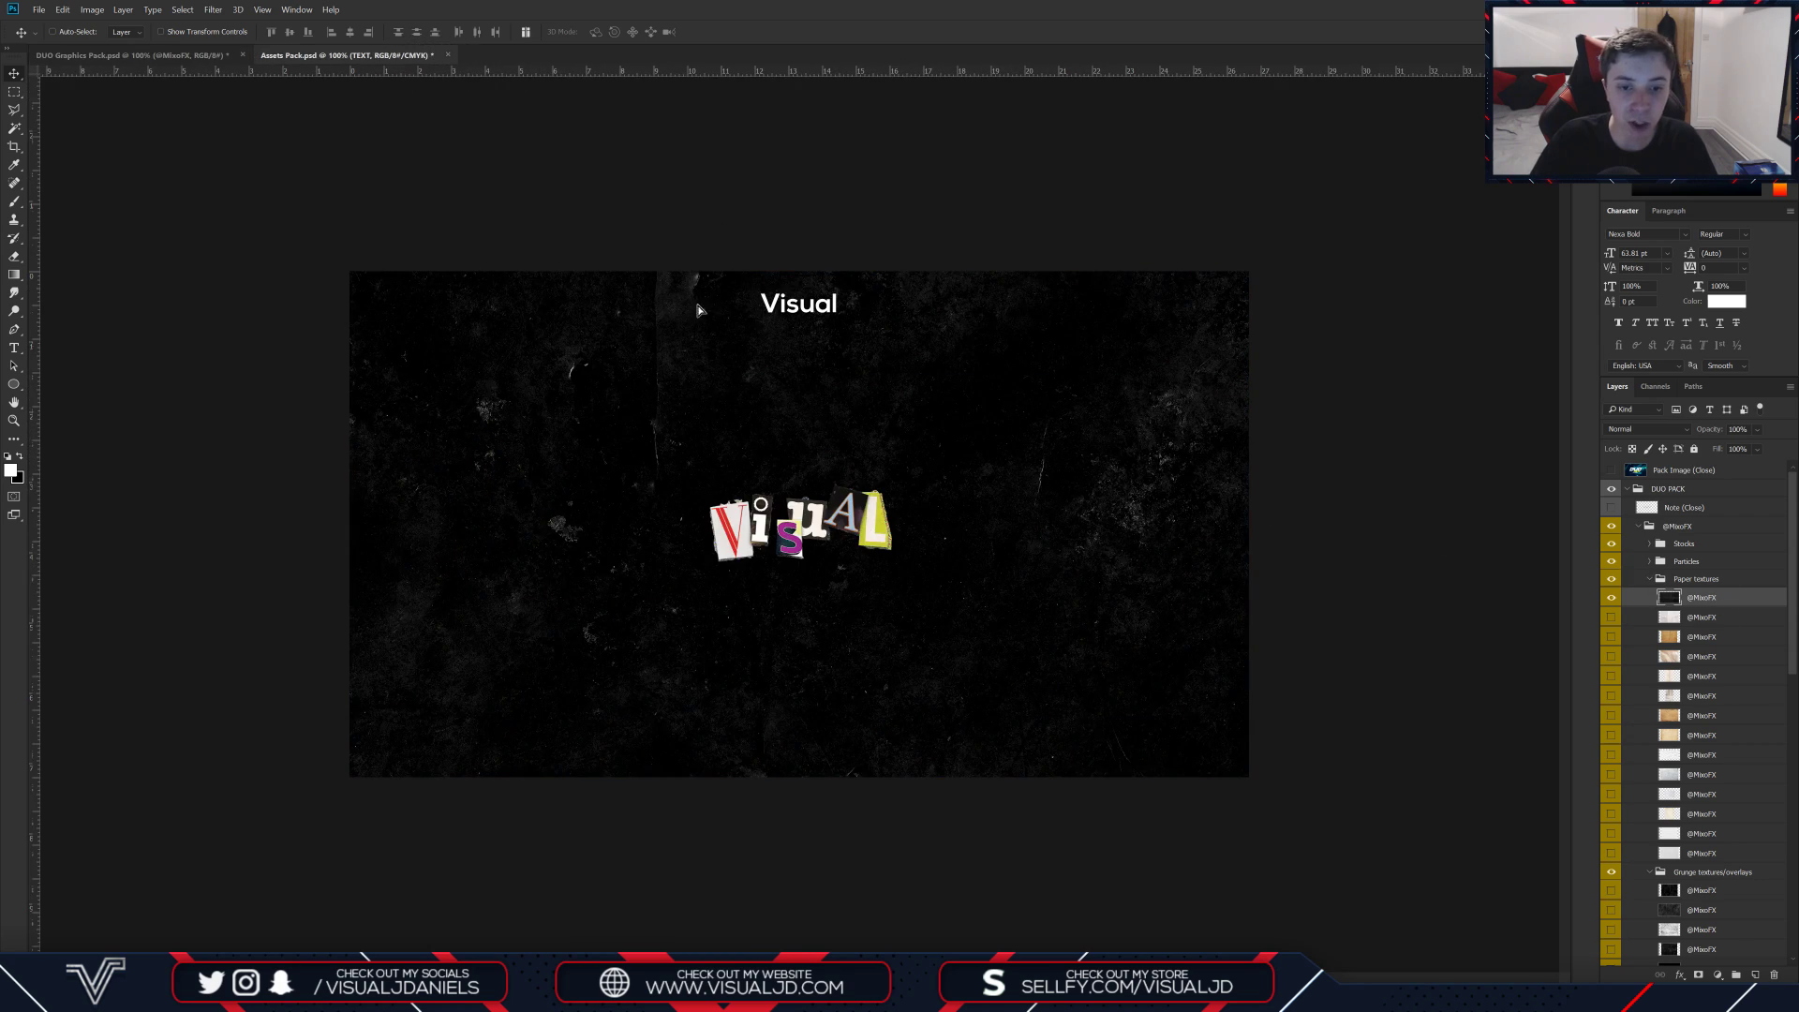
{"action": "key", "text": "ctrl+v"}
{"action": "left_click_drag", "start_coordinate": [717, 380], "coordinate": [777, 494]}
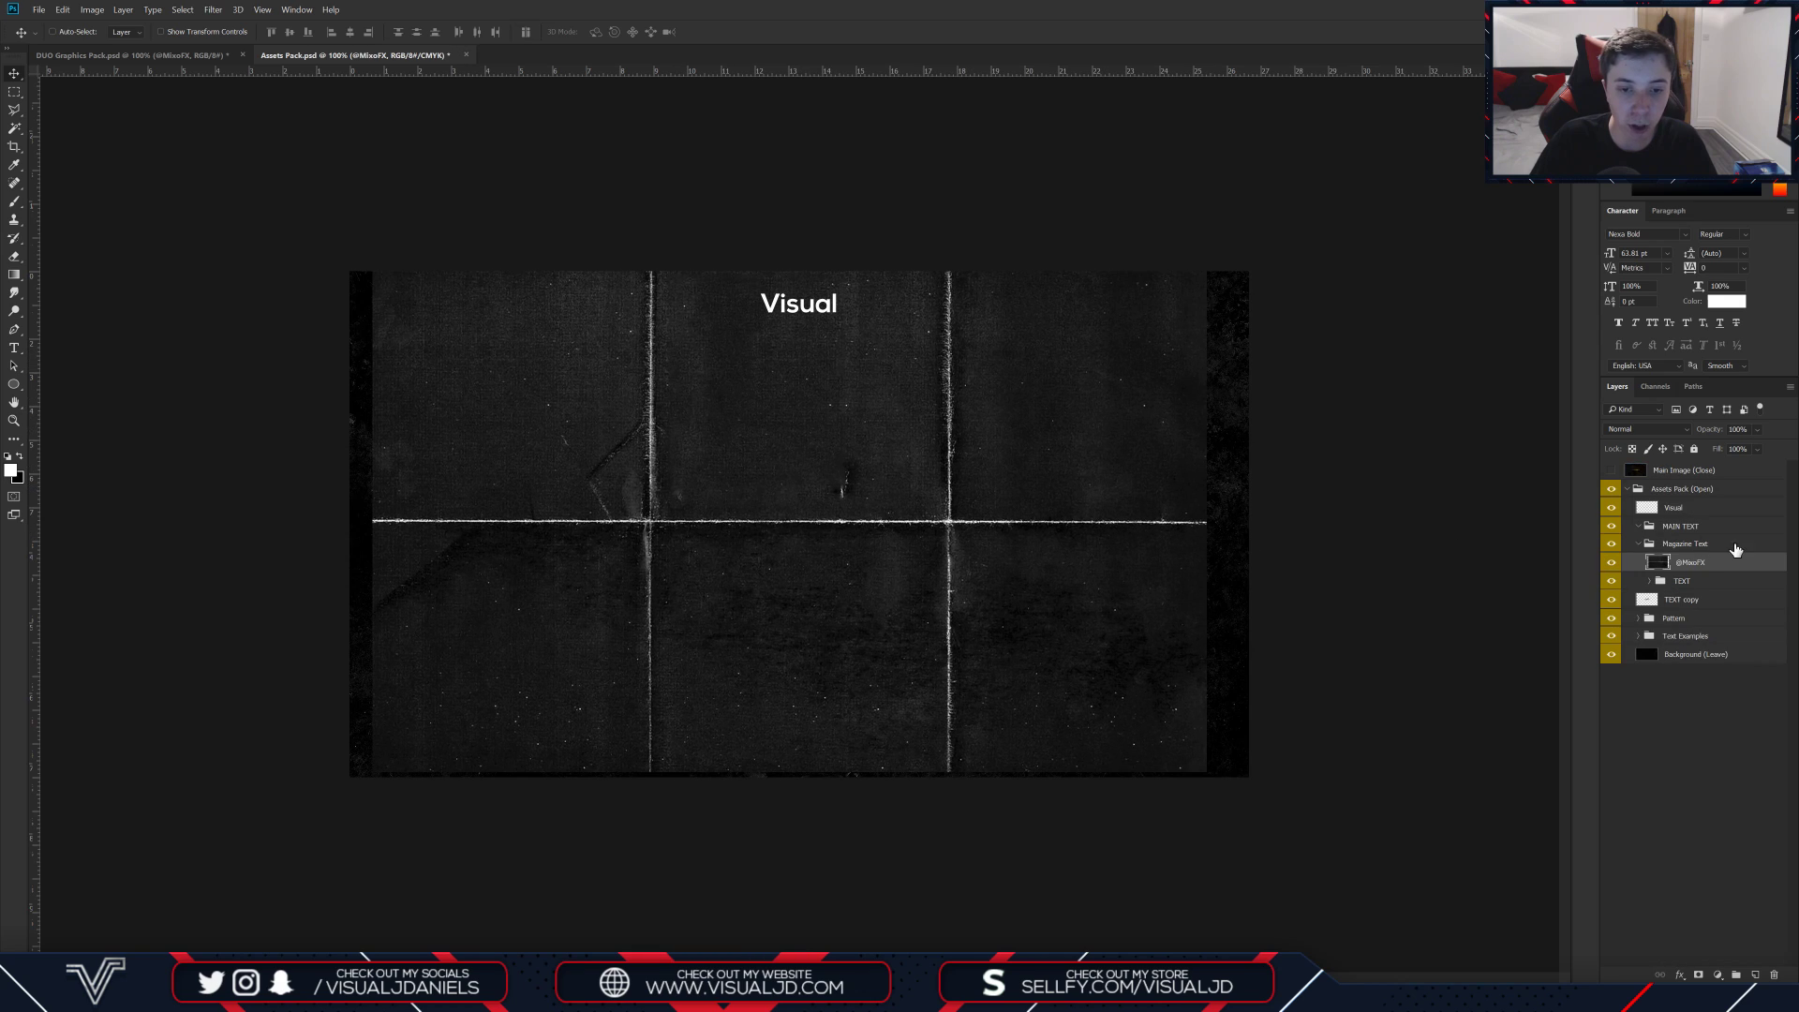
Step: Clip the paper texture to the TEXT group with a clipping mask and nudge it over the letters
{"action": "right_click", "coordinate": [1731, 564]}
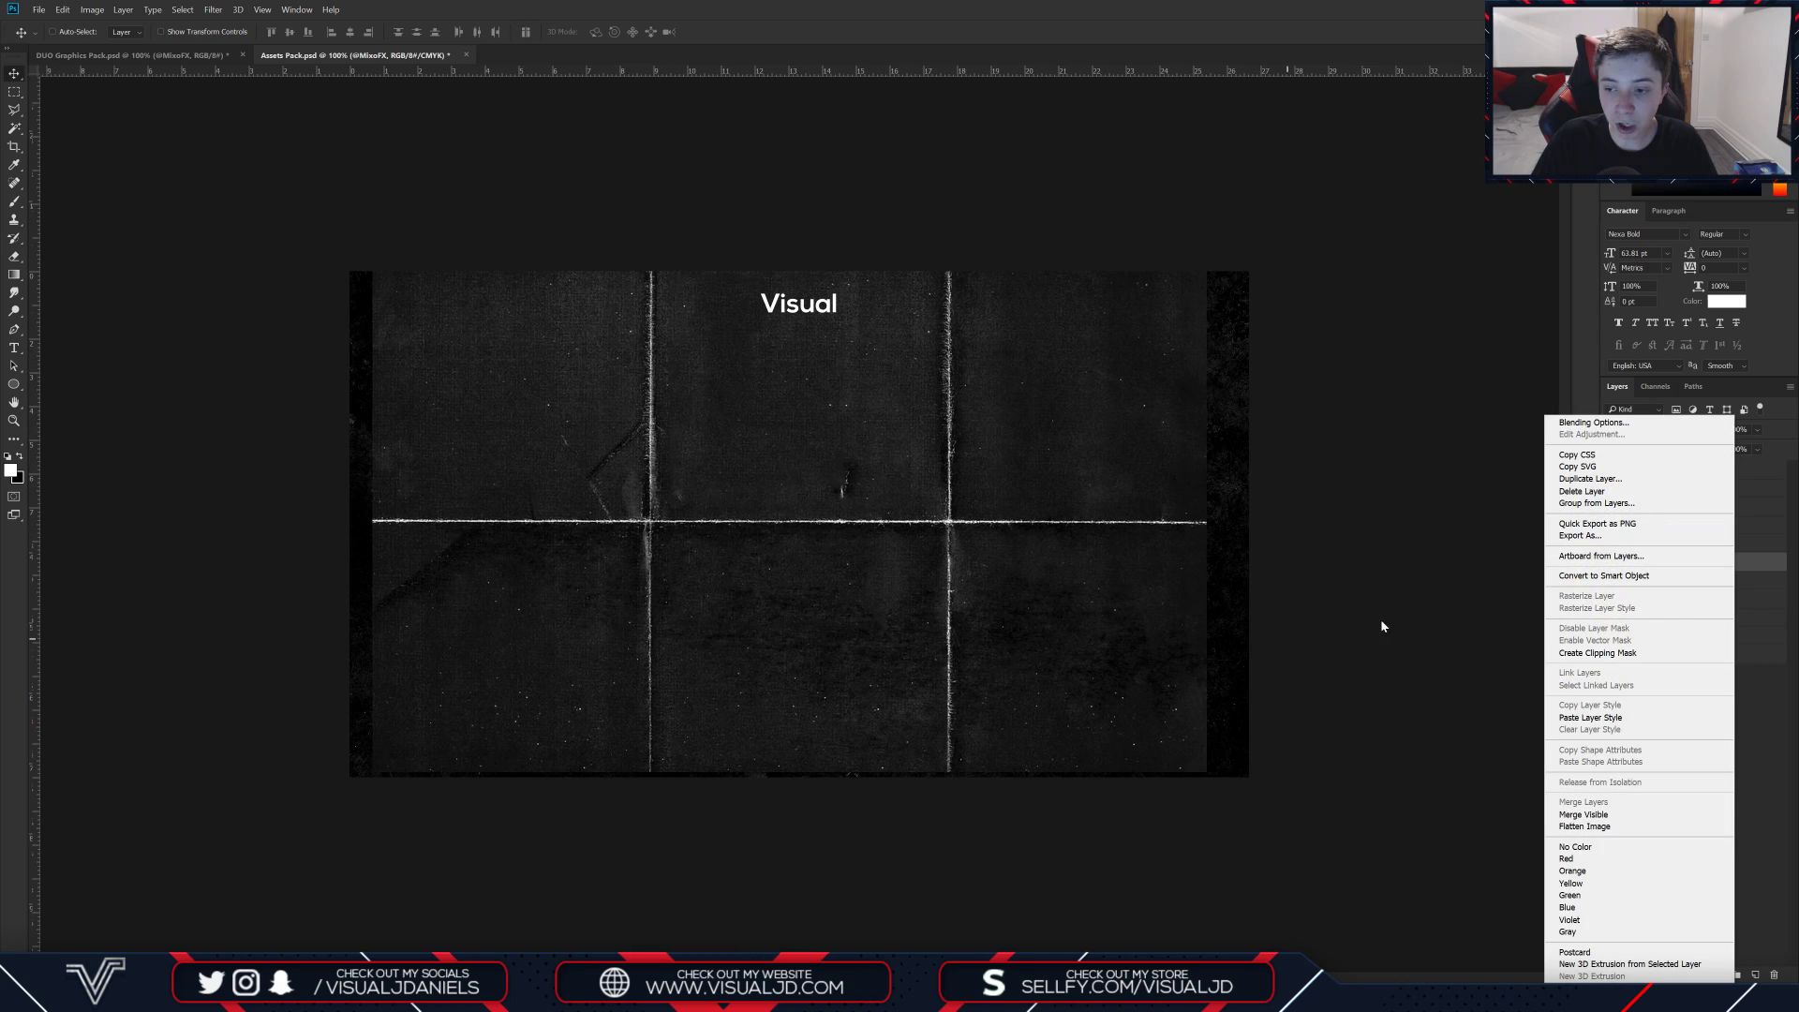
{"action": "left_click", "coordinate": [1627, 654]}
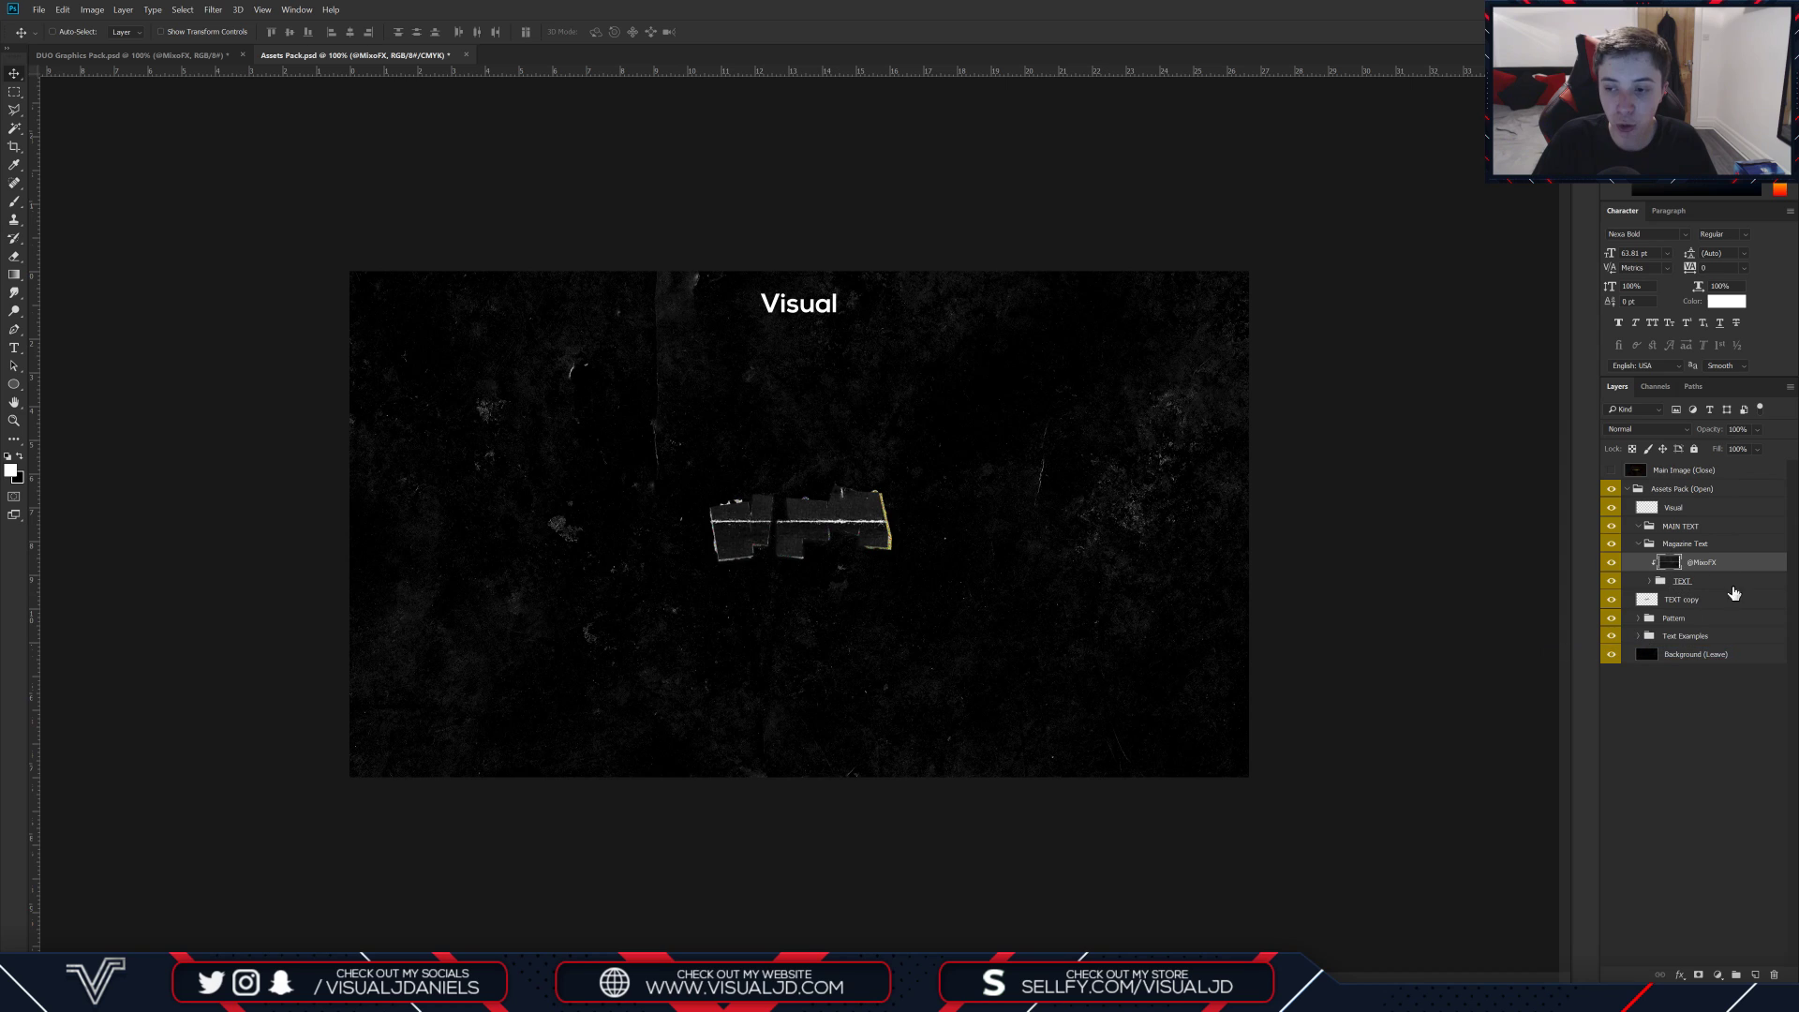
{"action": "left_click_drag", "start_coordinate": [873, 511], "coordinate": [880, 514]}
Step: Set the blend mode of the clipped dark paper texture to Lighten
{"action": "left_click", "coordinate": [1646, 429]}
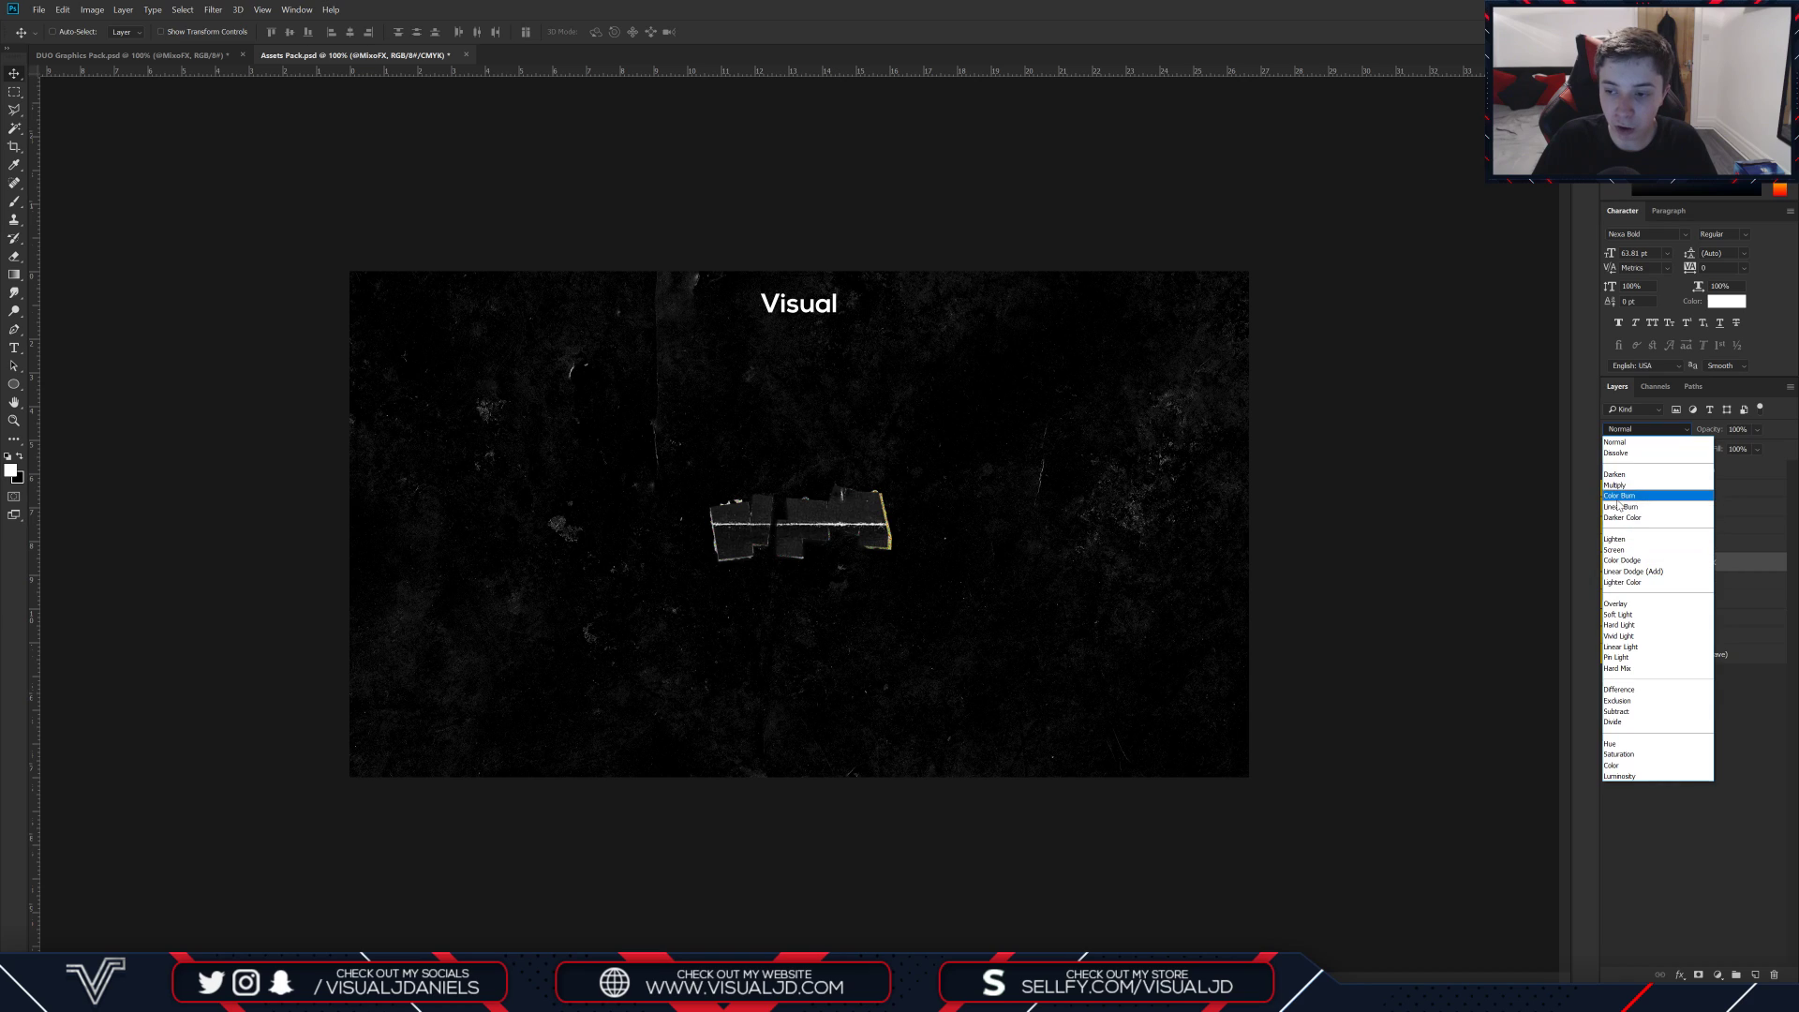
{"action": "left_click", "coordinate": [1627, 540]}
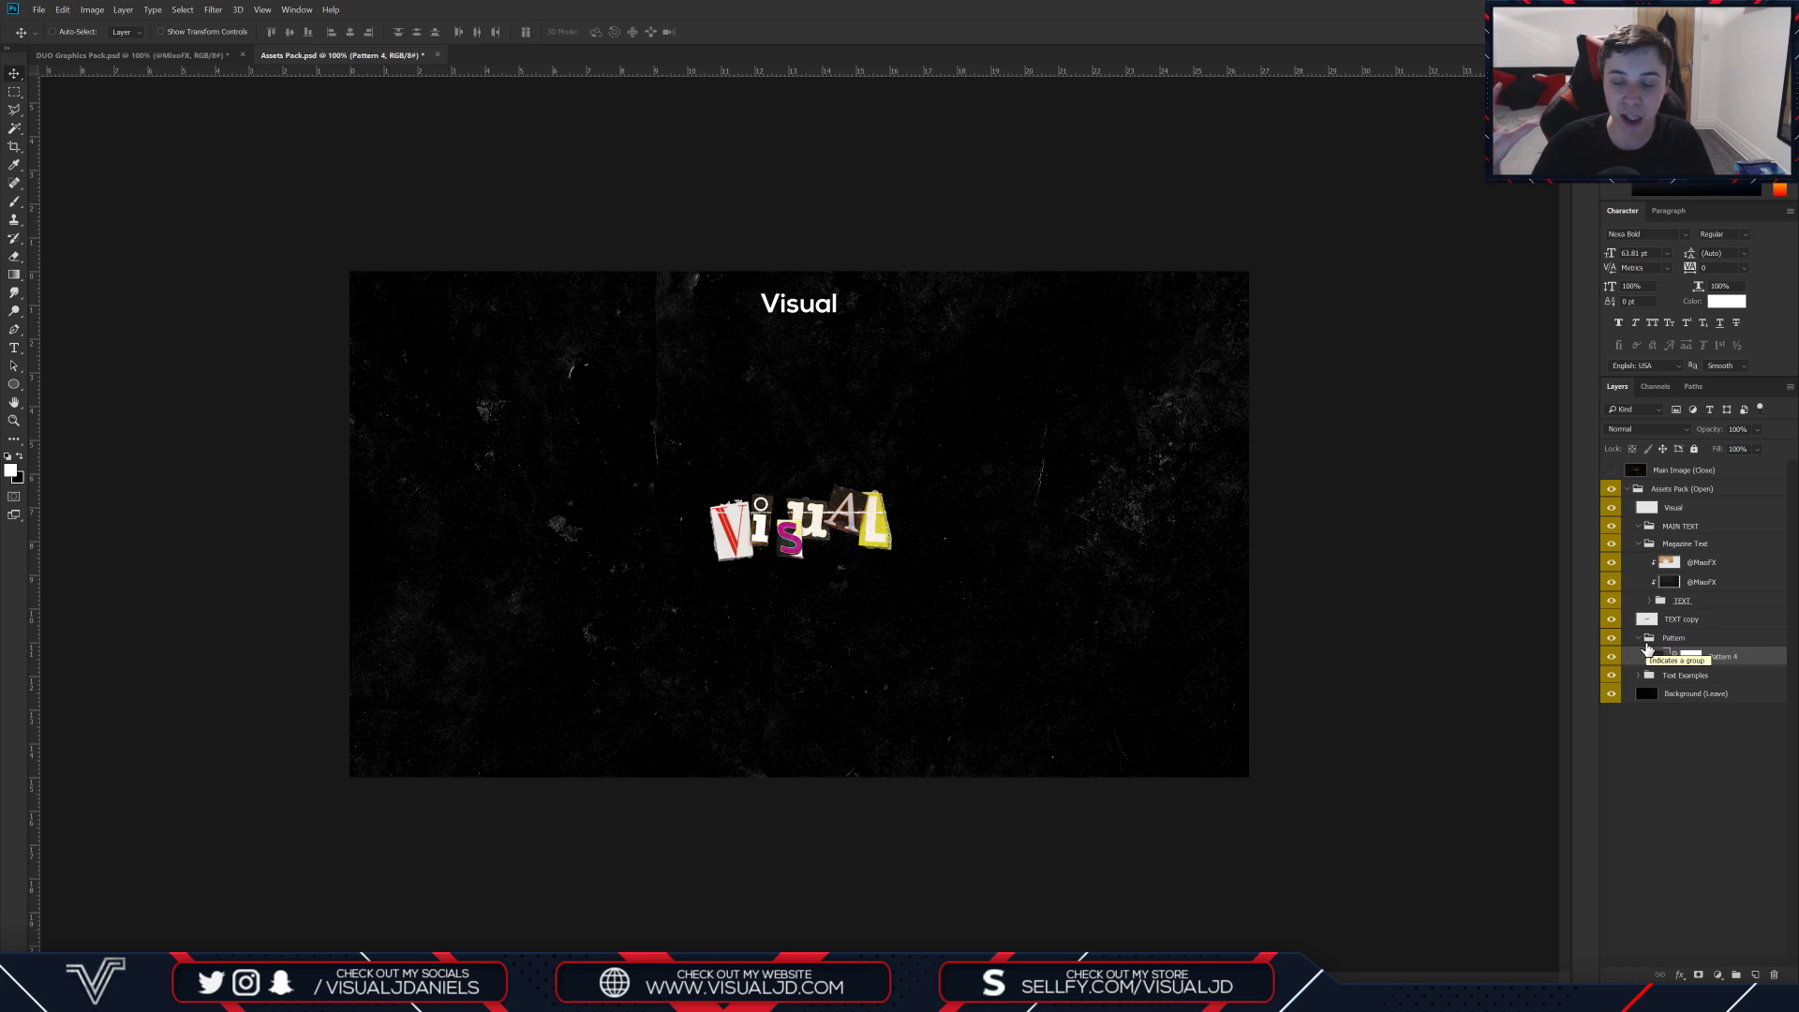
Step: Move the Pattern 4 layer above the paper textures in the Magazine Text group and clip it to the TEXT group
{"action": "left_click_drag", "start_coordinate": [1732, 662], "coordinate": [1722, 554]}
{"action": "right_click", "coordinate": [1726, 520]}
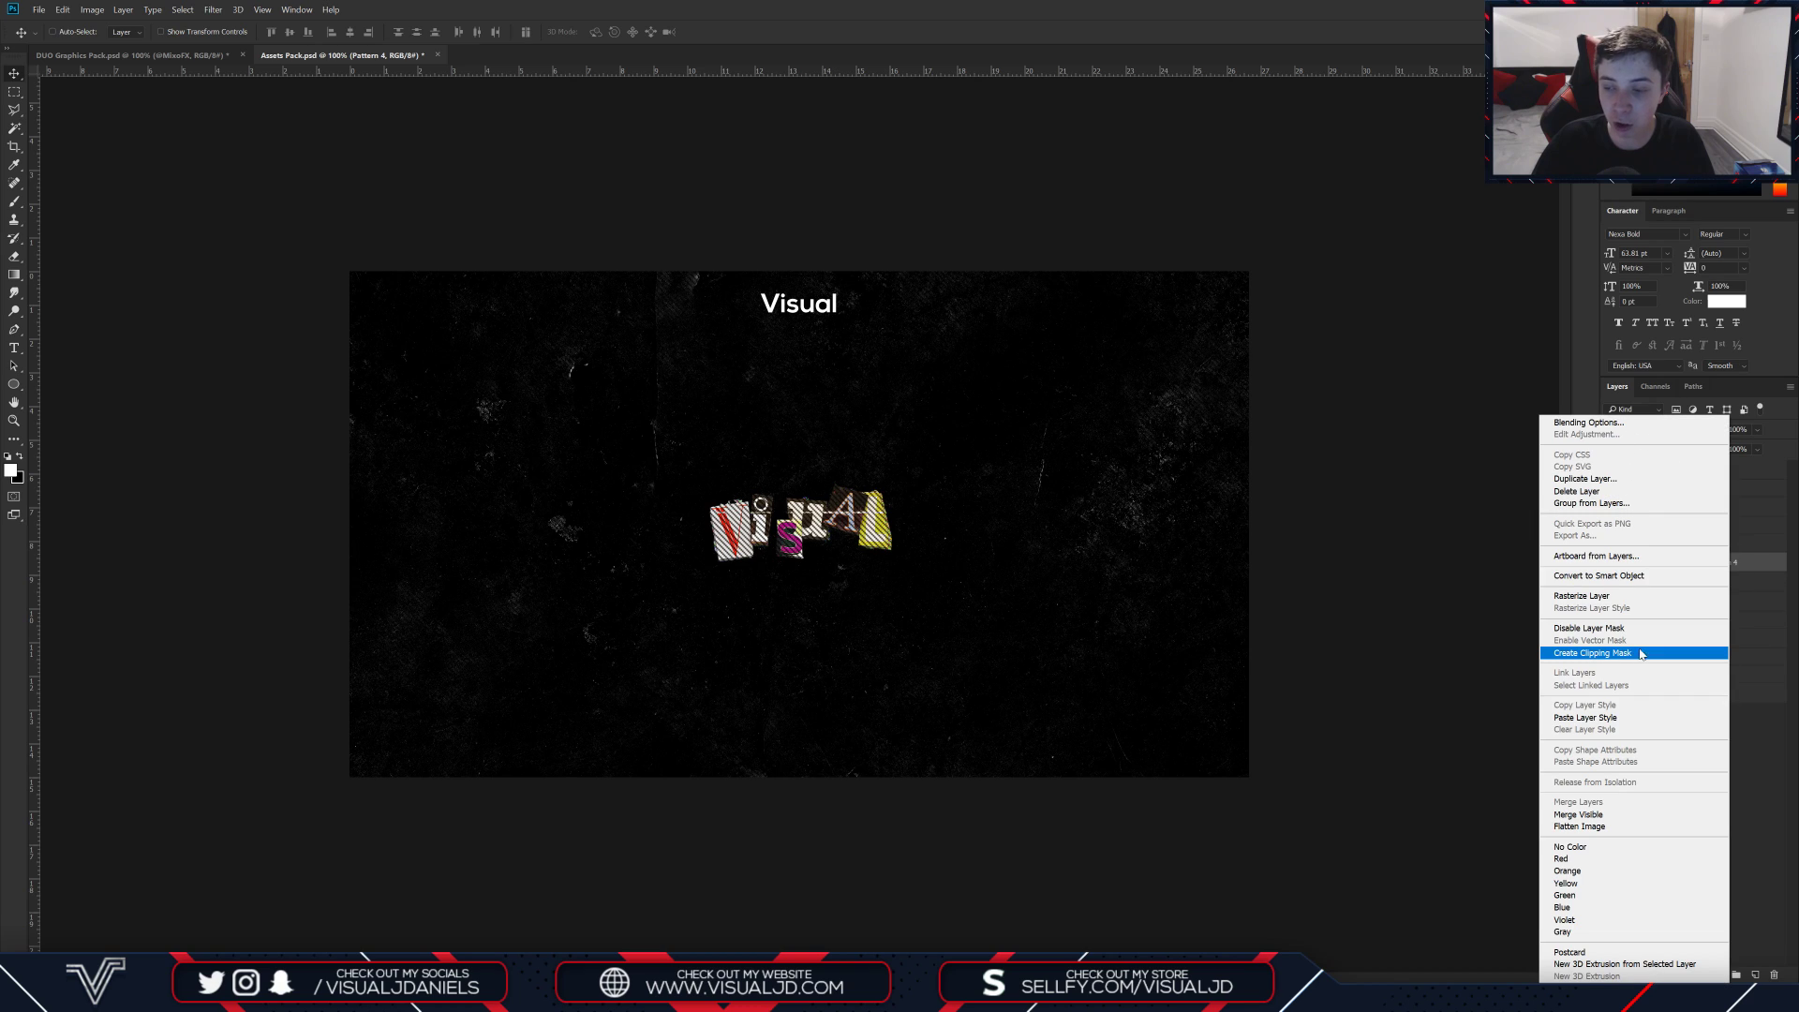
{"action": "left_click", "coordinate": [1593, 653]}
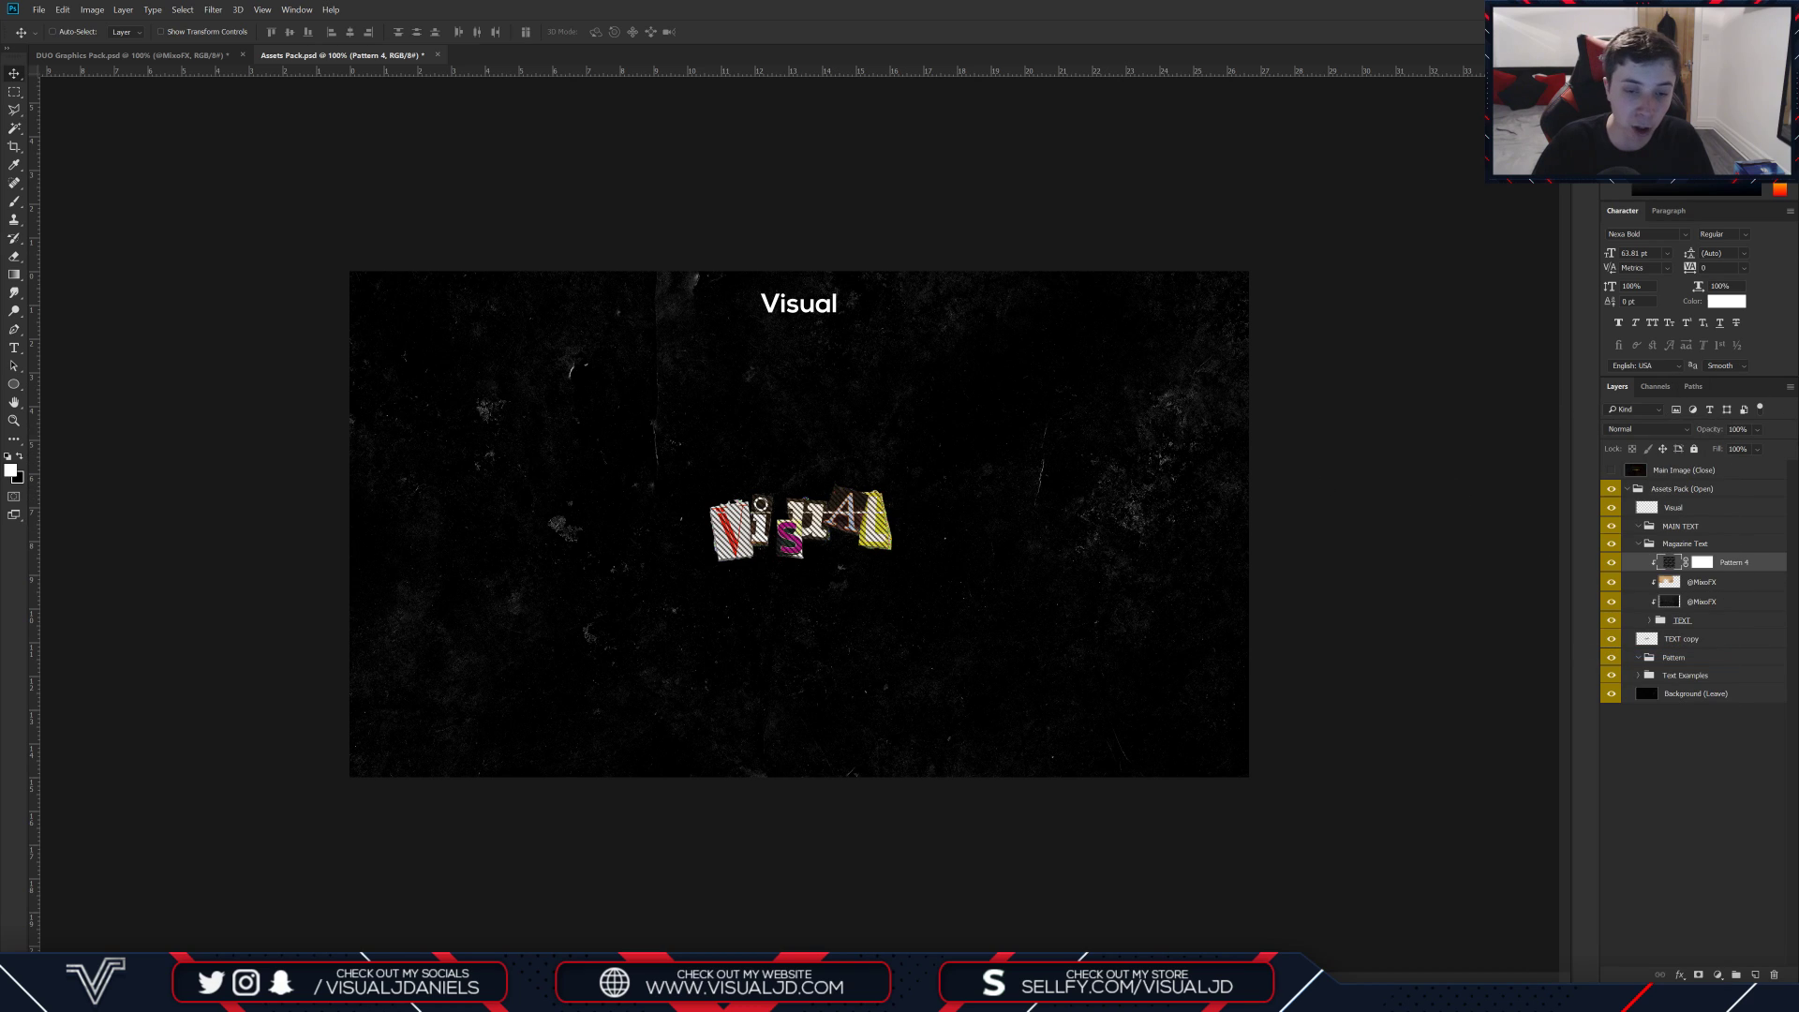
Step: Lower the opacity of the striped Pattern 4 layer to 23%
{"action": "key", "text": "ctrl"}
{"action": "key", "text": "ctrl+plus"}
{"action": "key", "text": "ctrl+plus"}
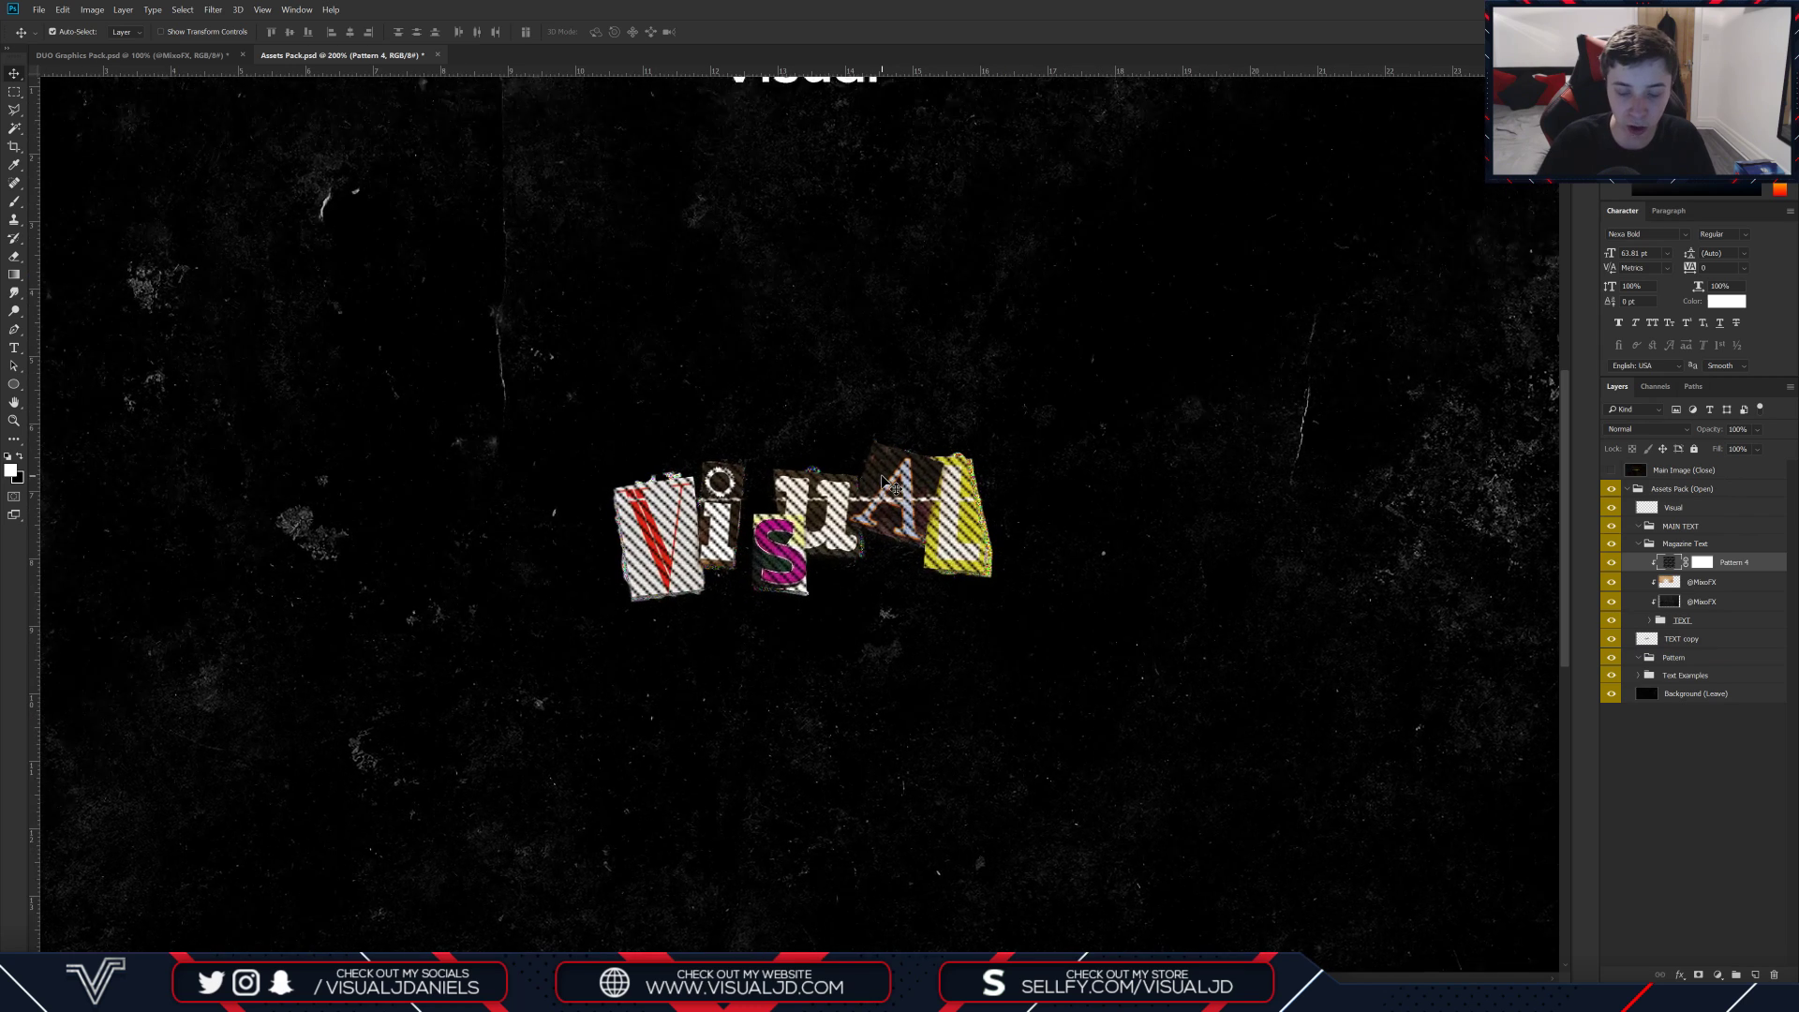
{"action": "left_click", "coordinate": [1755, 434]}
{"action": "left_click_drag", "start_coordinate": [1755, 446], "coordinate": [1735, 448]}
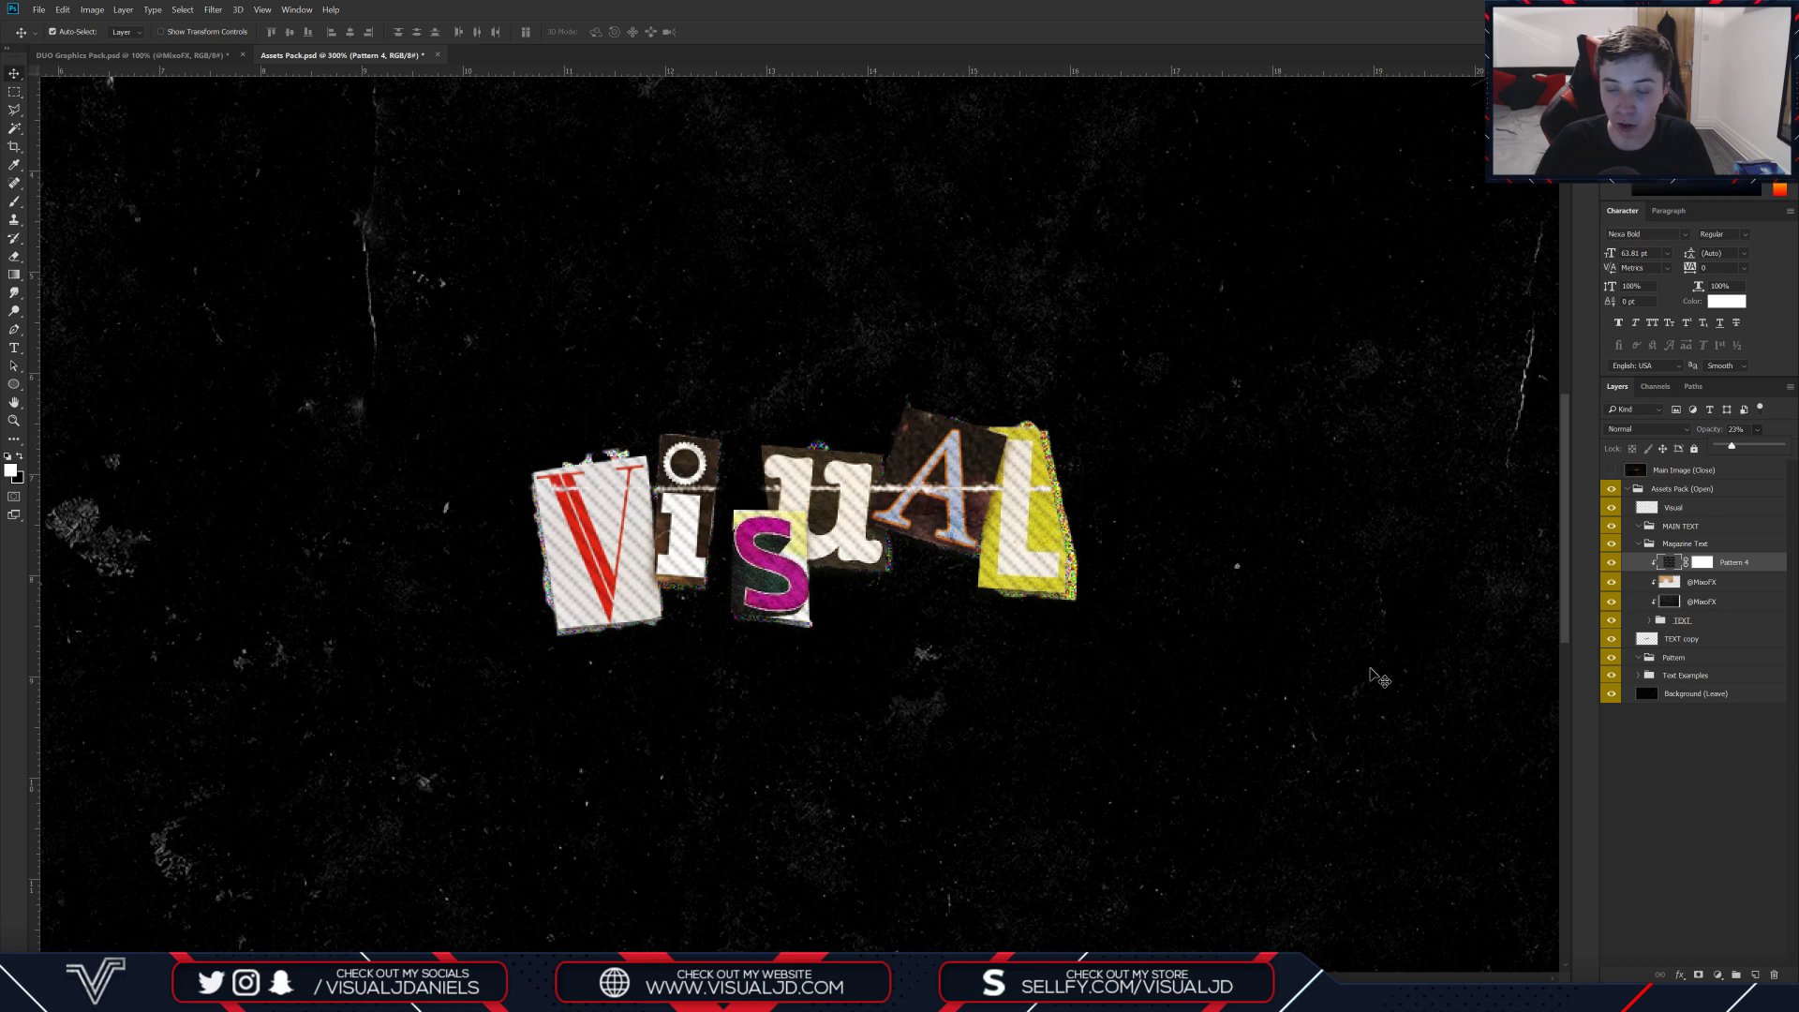
{"action": "key", "text": "ctrl+1"}
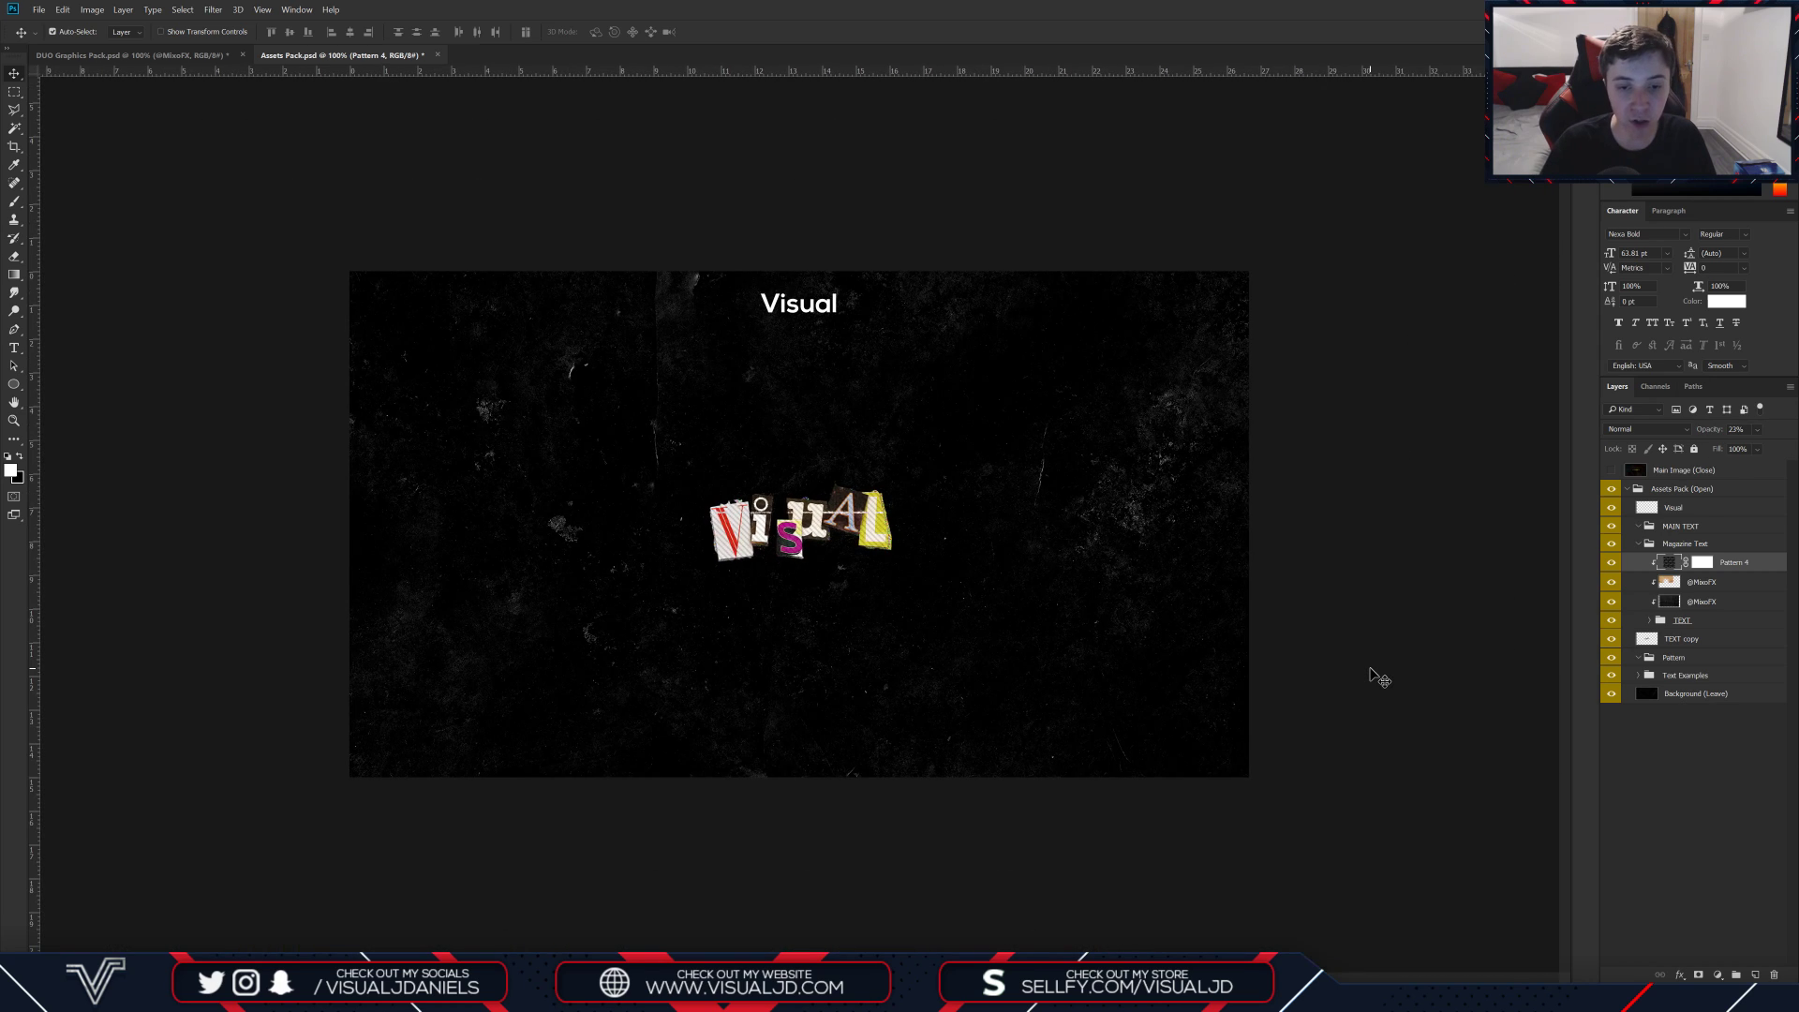
Step: Duplicate the TEXT copy 2 layer and place the duplicate directly beneath it
{"action": "left_click", "coordinate": [1706, 639]}
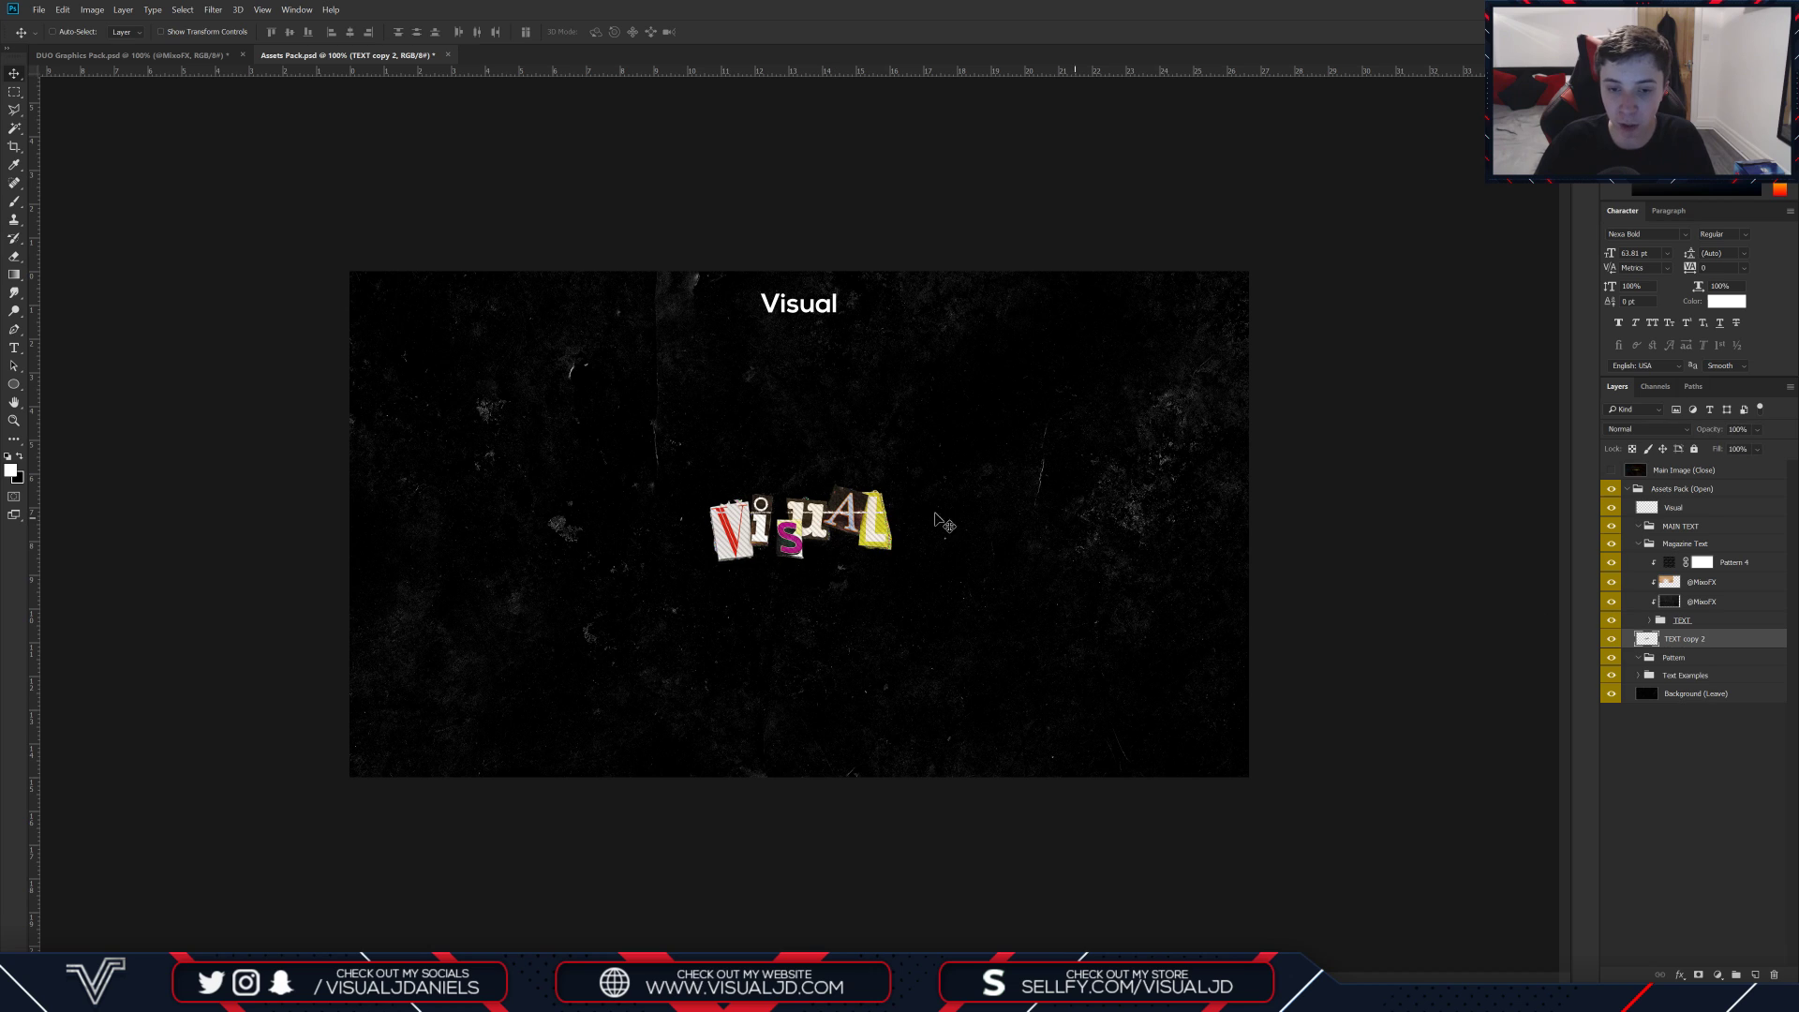
{"action": "key", "text": "ctrl+plus"}
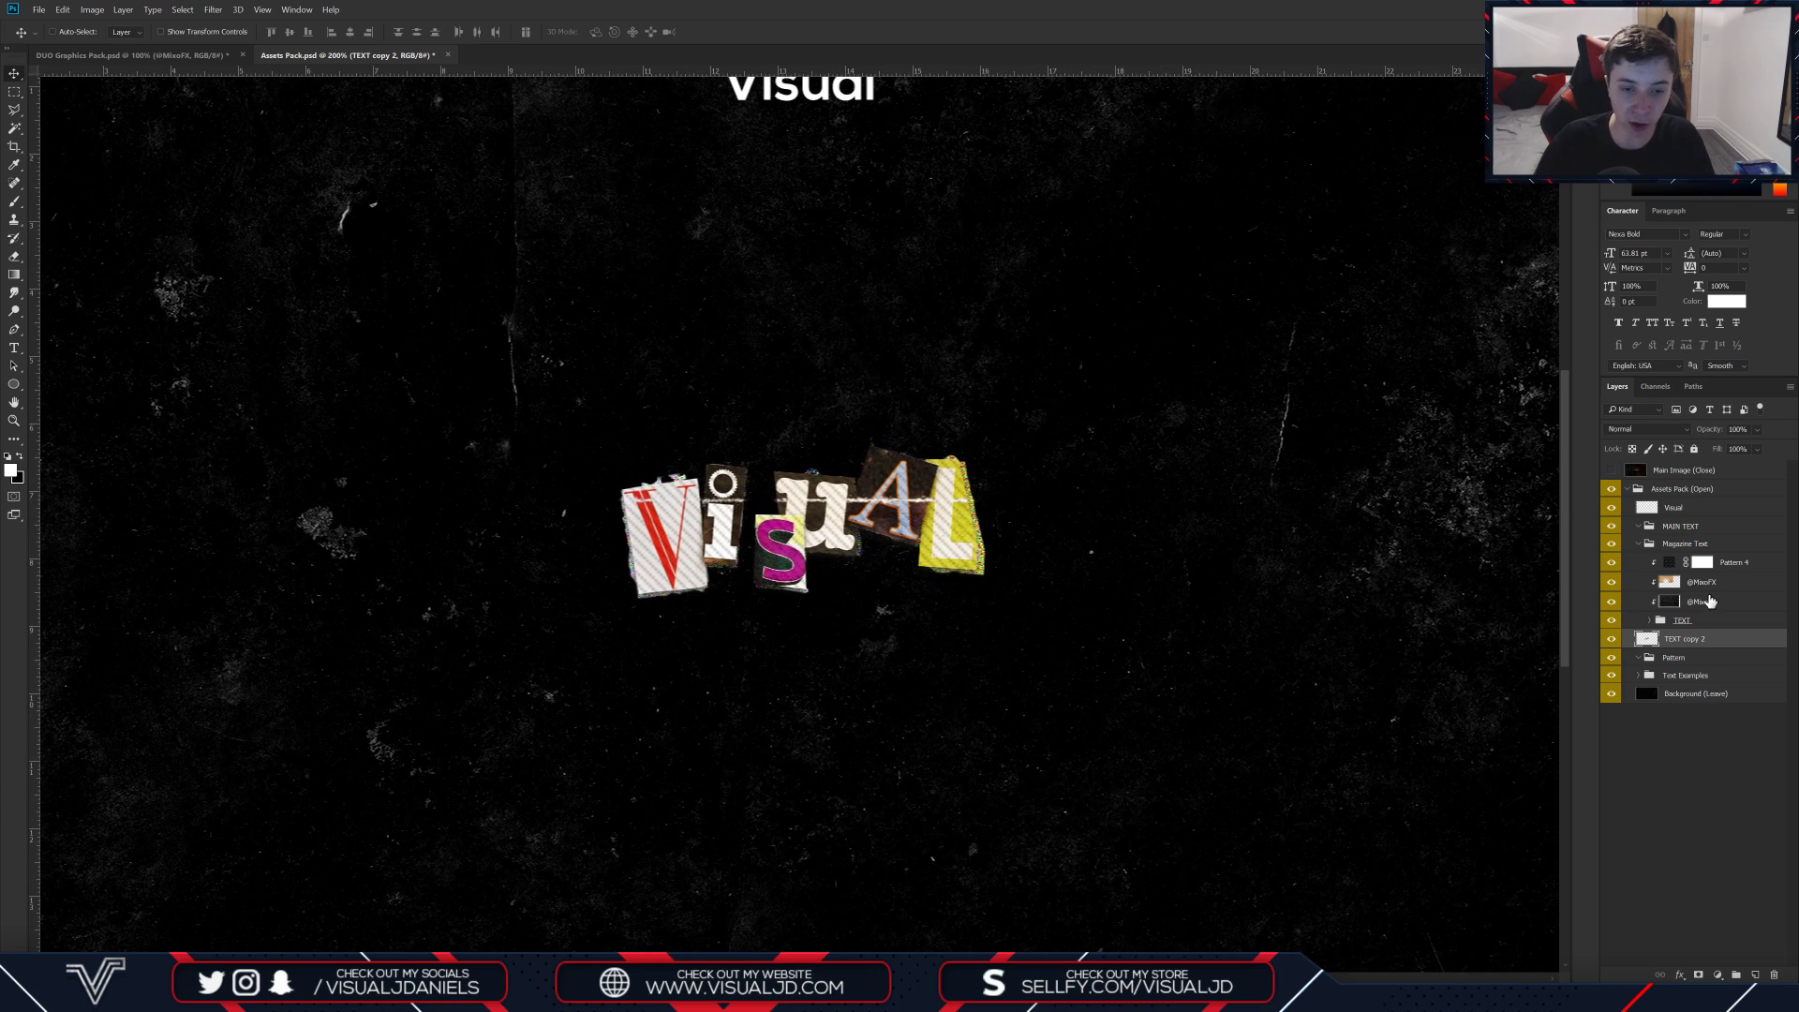
{"action": "left_click", "coordinate": [1611, 641]}
{"action": "key", "text": "ctrl+j"}
{"action": "left_click_drag", "start_coordinate": [1709, 647], "coordinate": [1667, 661]}
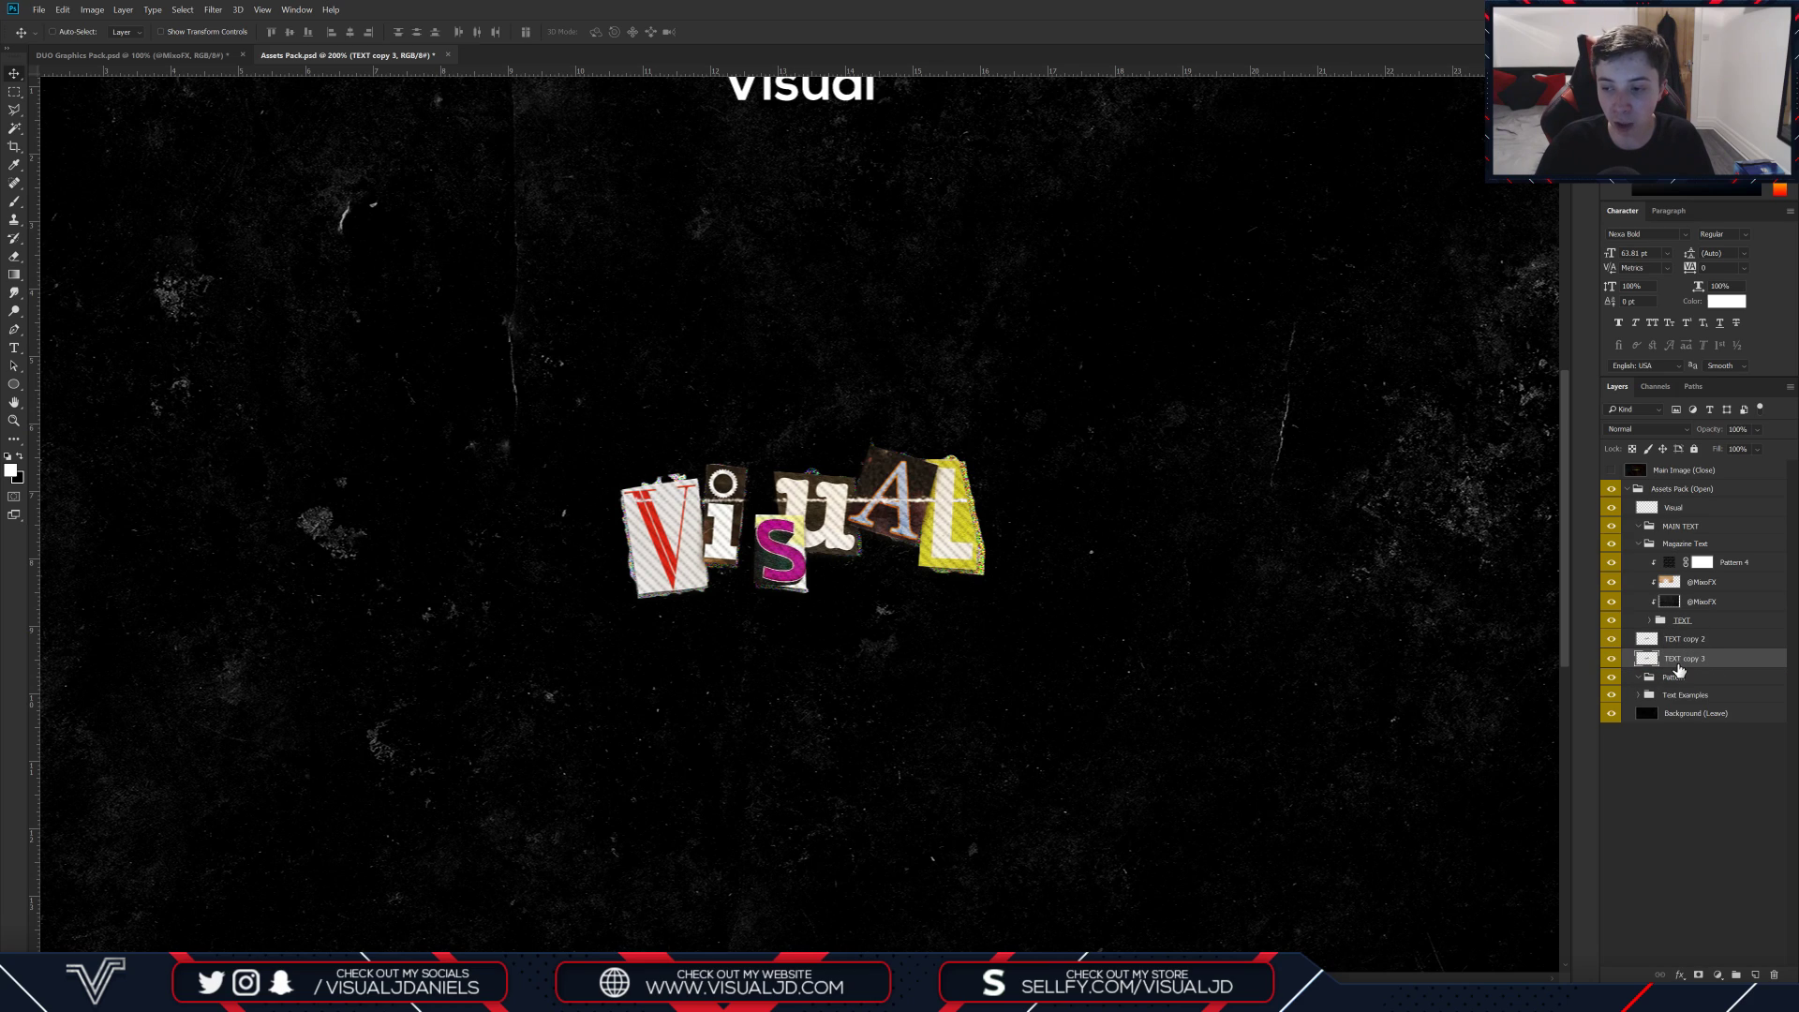
Step: Apply a Gaussian Blur with a radius of about 162 pixels to the lower text copy to form a glow
{"action": "left_click", "coordinate": [213, 10]}
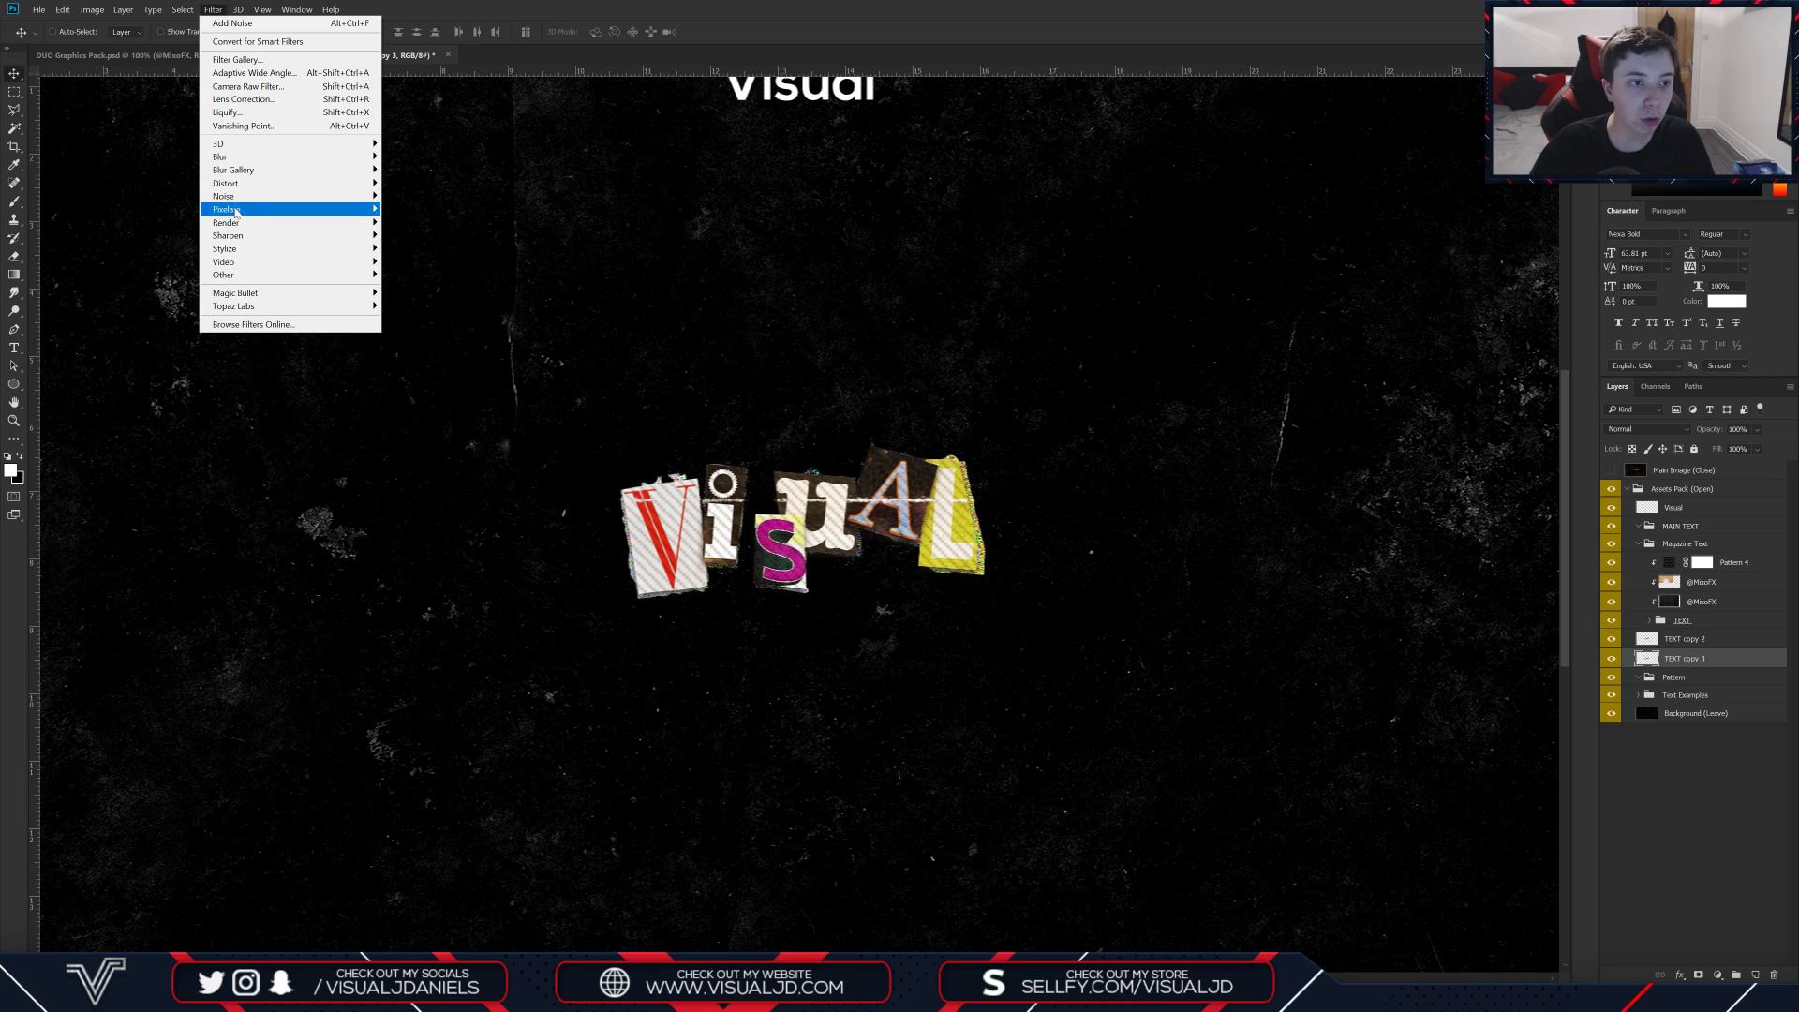
{"action": "mouse_move", "coordinate": [244, 157]}
{"action": "left_click", "coordinate": [438, 210]}
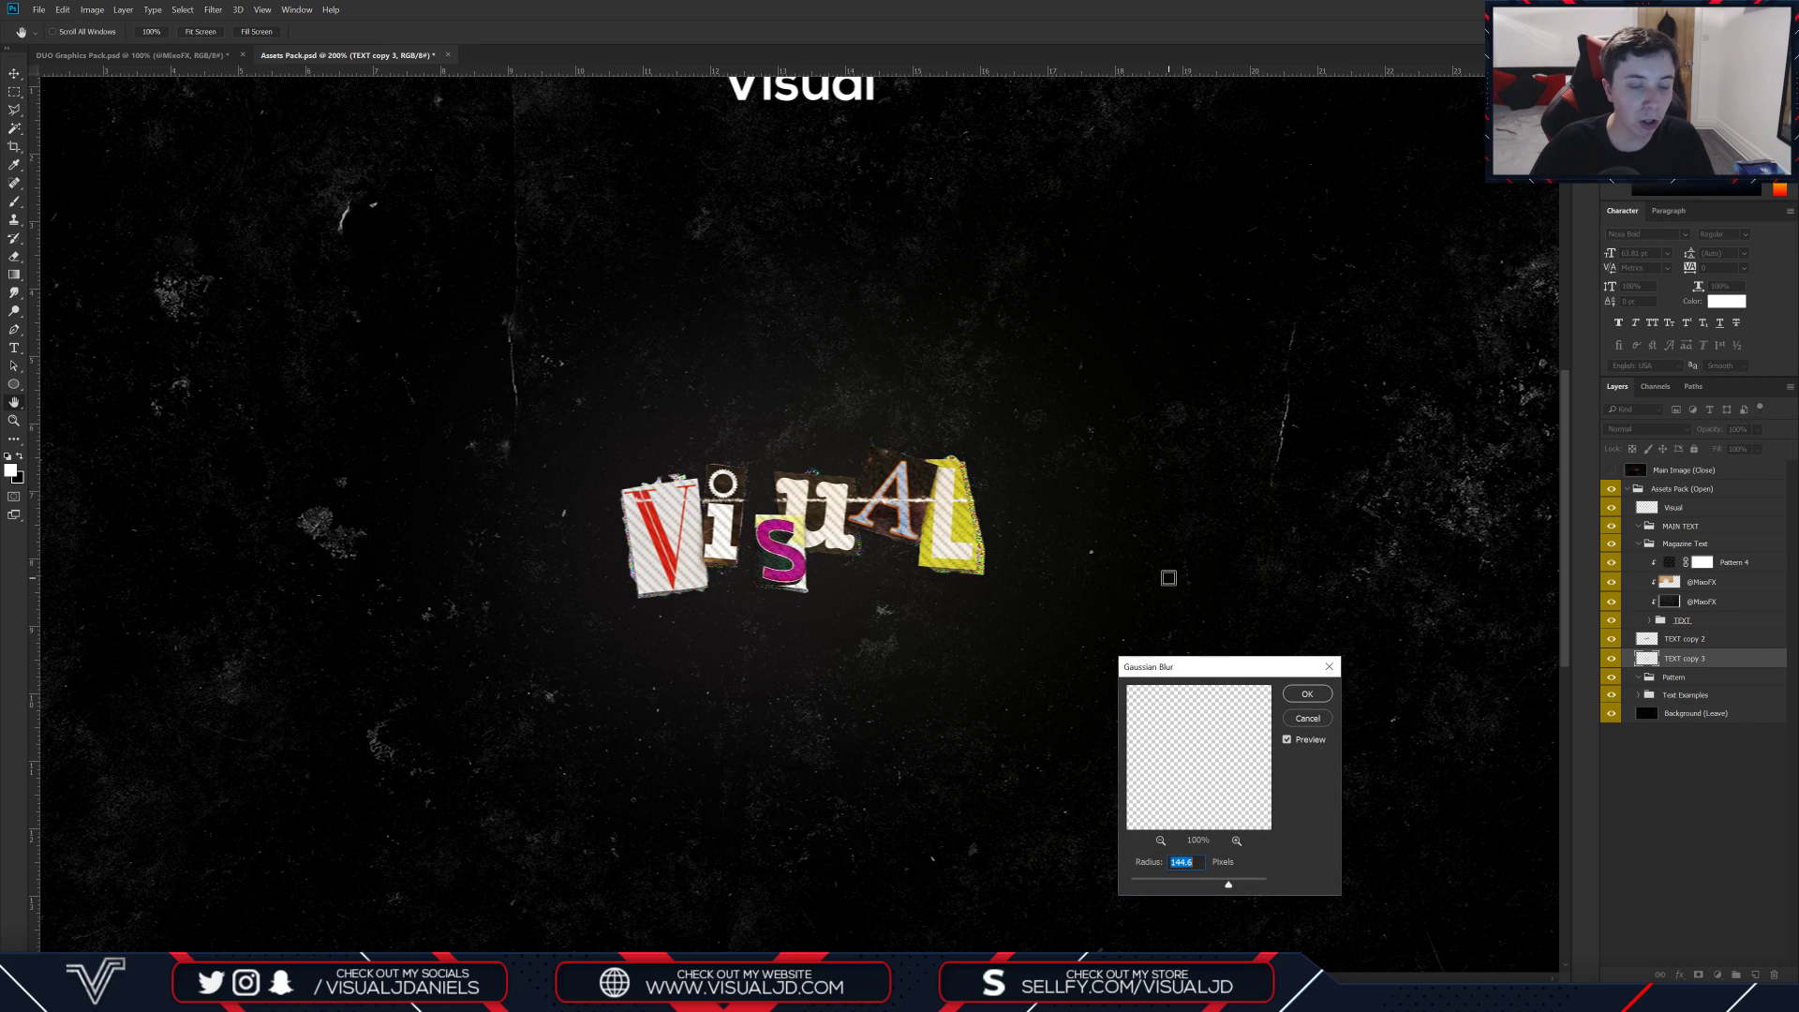
{"action": "left_click_drag", "start_coordinate": [1218, 884], "coordinate": [1233, 886]}
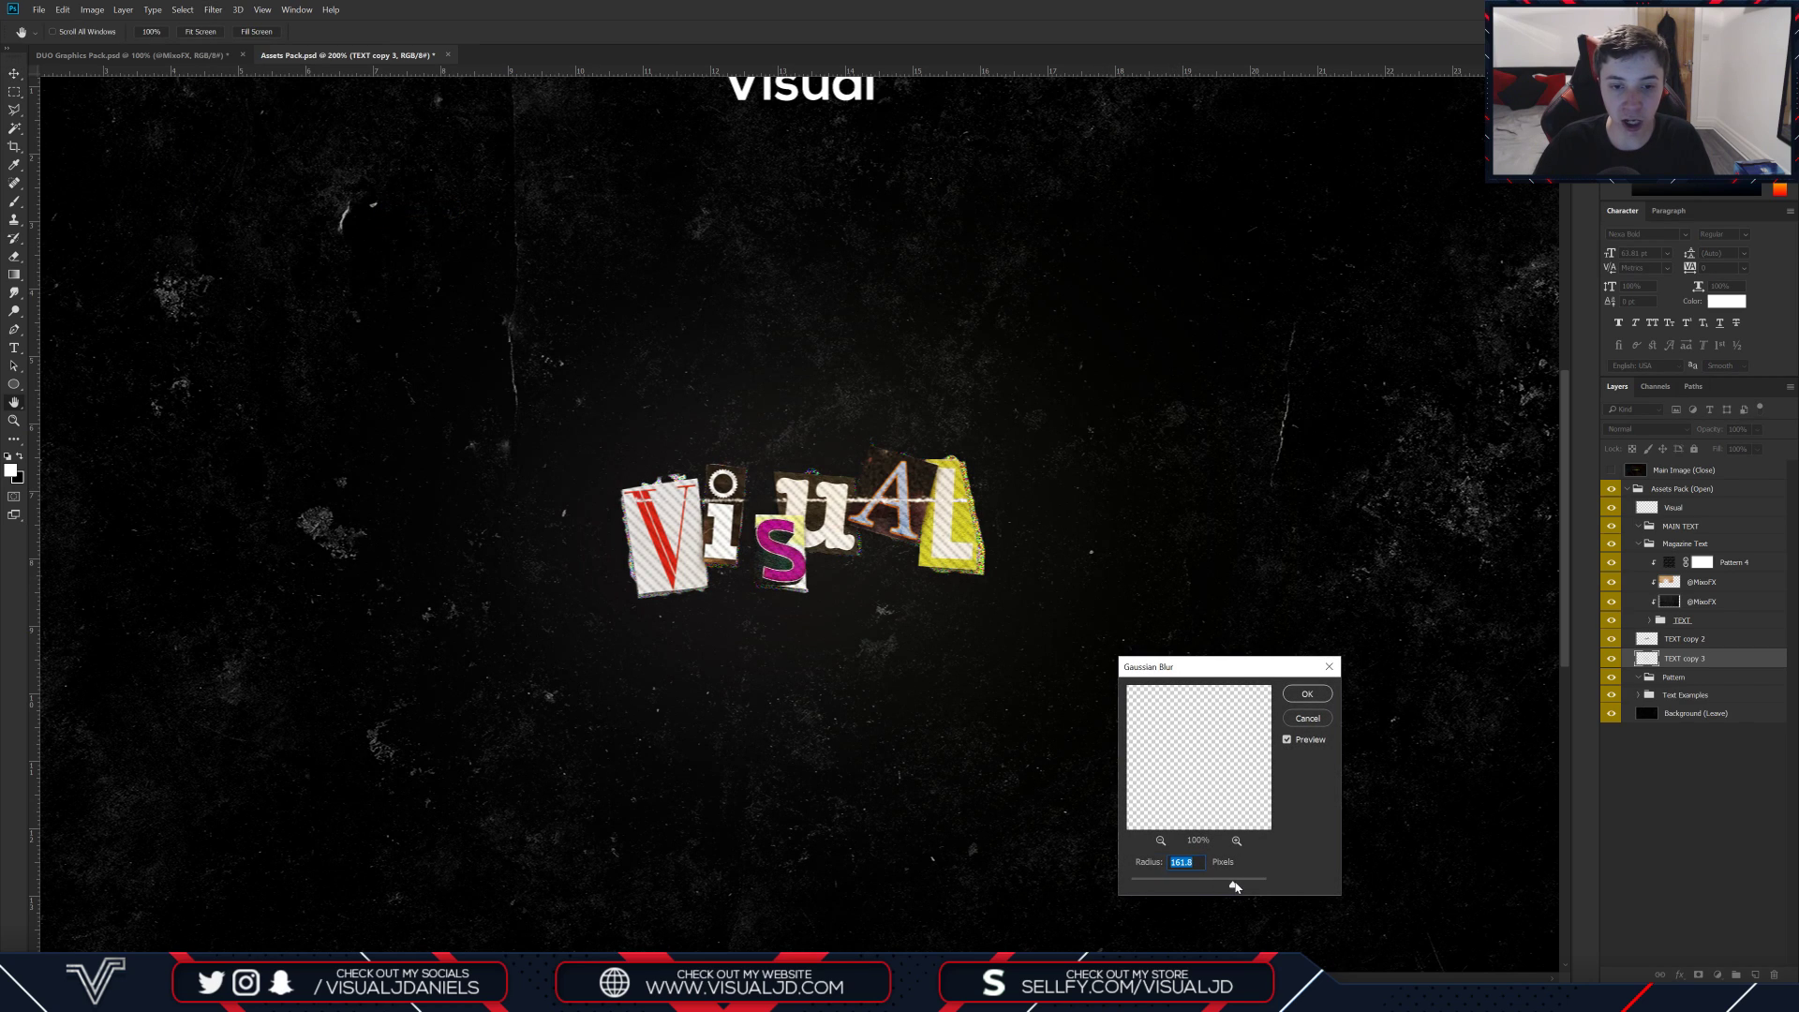
{"action": "left_click", "coordinate": [1305, 694]}
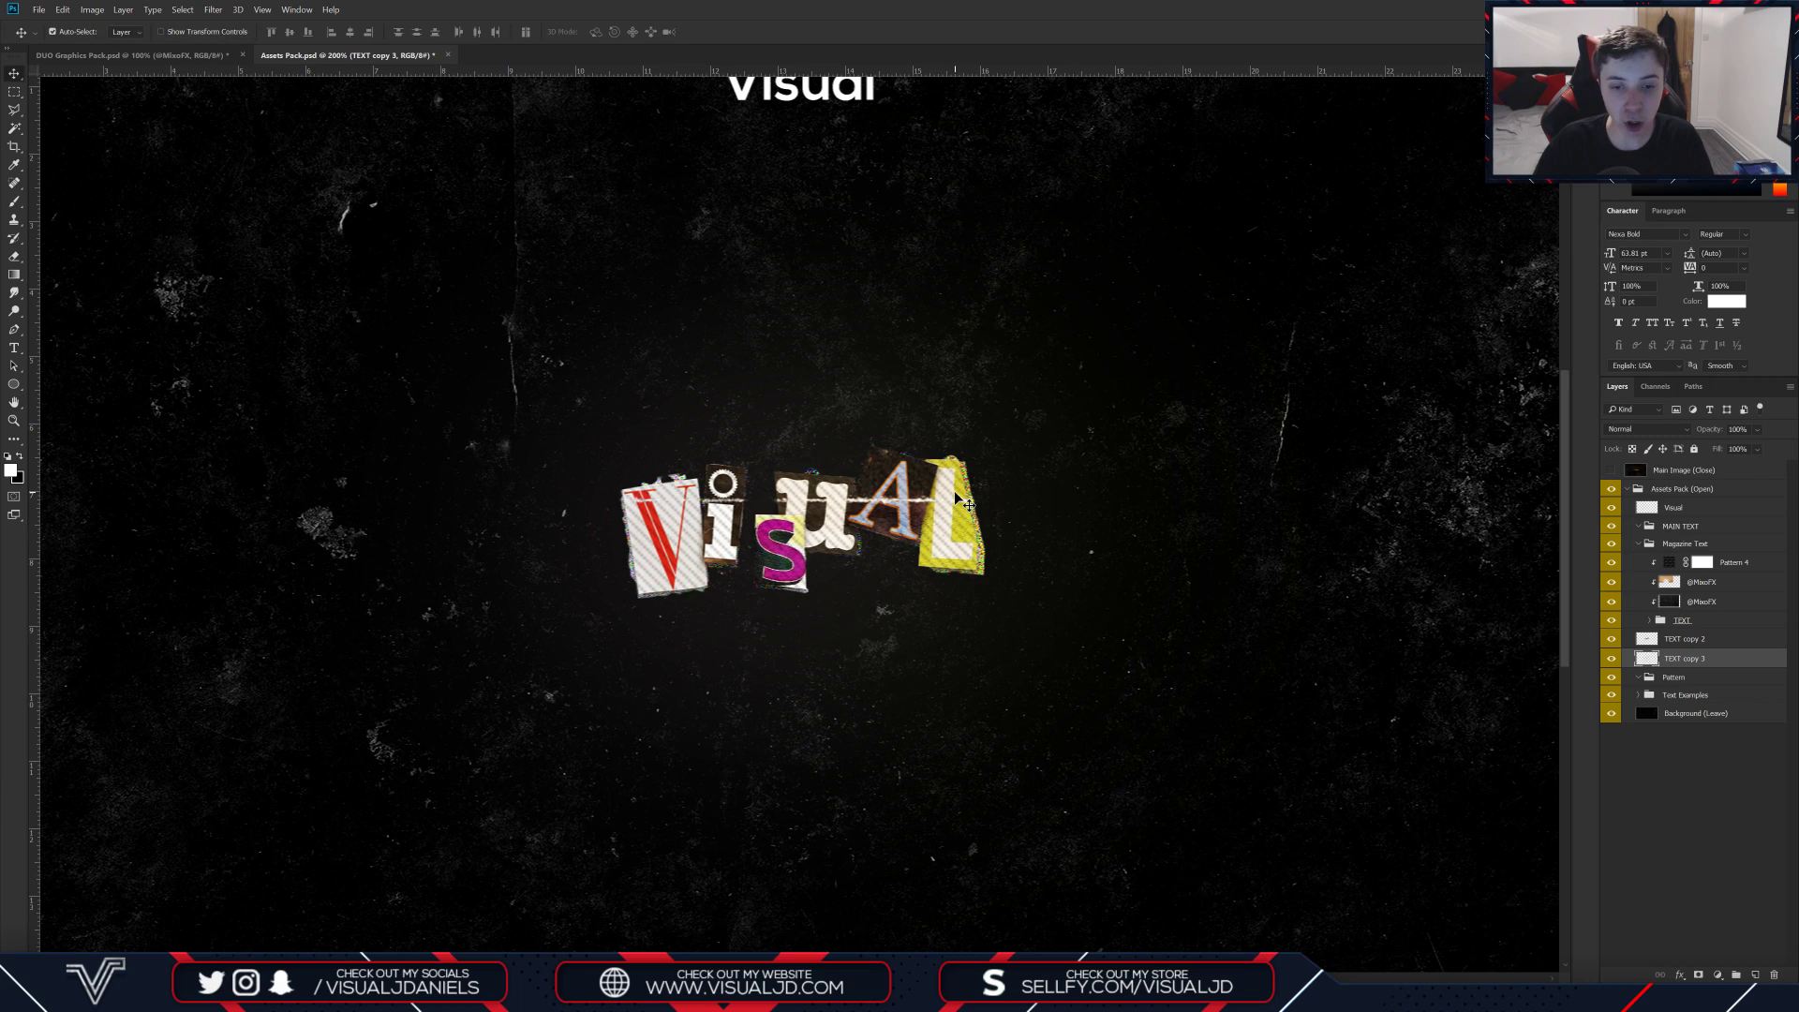
Step: Keep the blurred text copy in its place below TEXT copy 2 and lower its opacity to 52%
{"action": "key", "text": "ctrl+minus"}
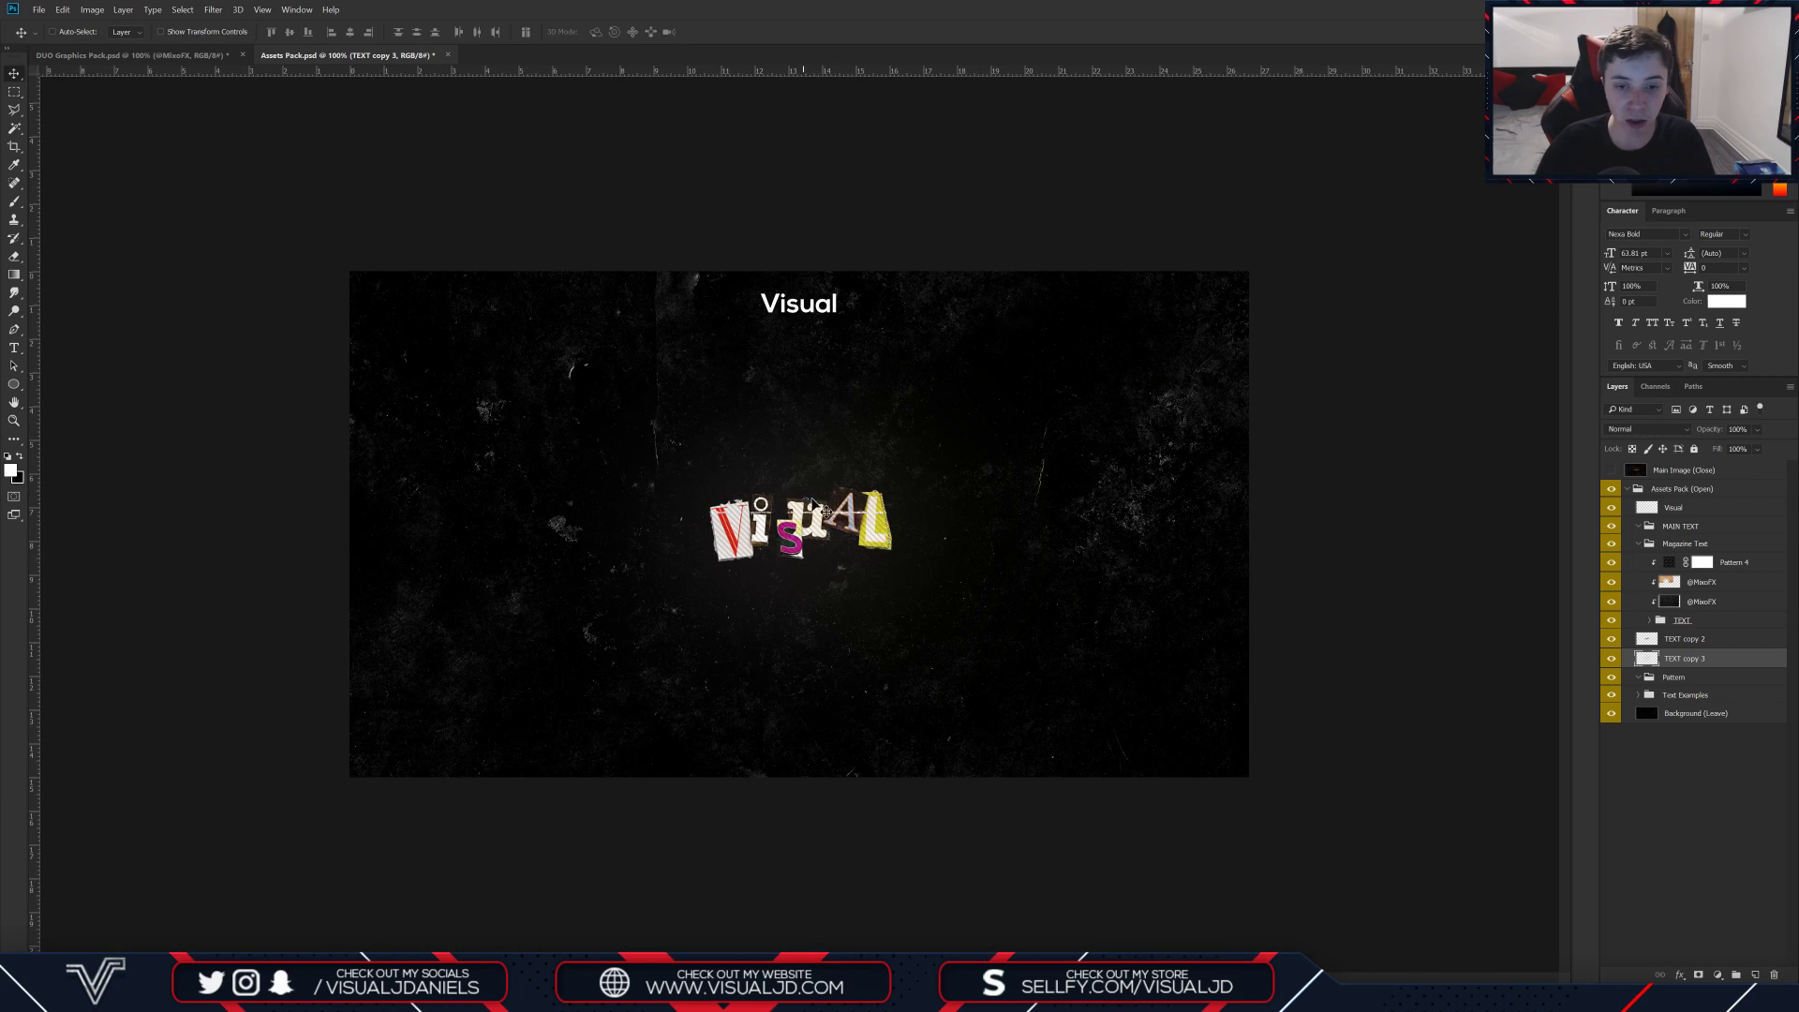
{"action": "left_click_drag", "start_coordinate": [1698, 659], "coordinate": [1686, 517]}
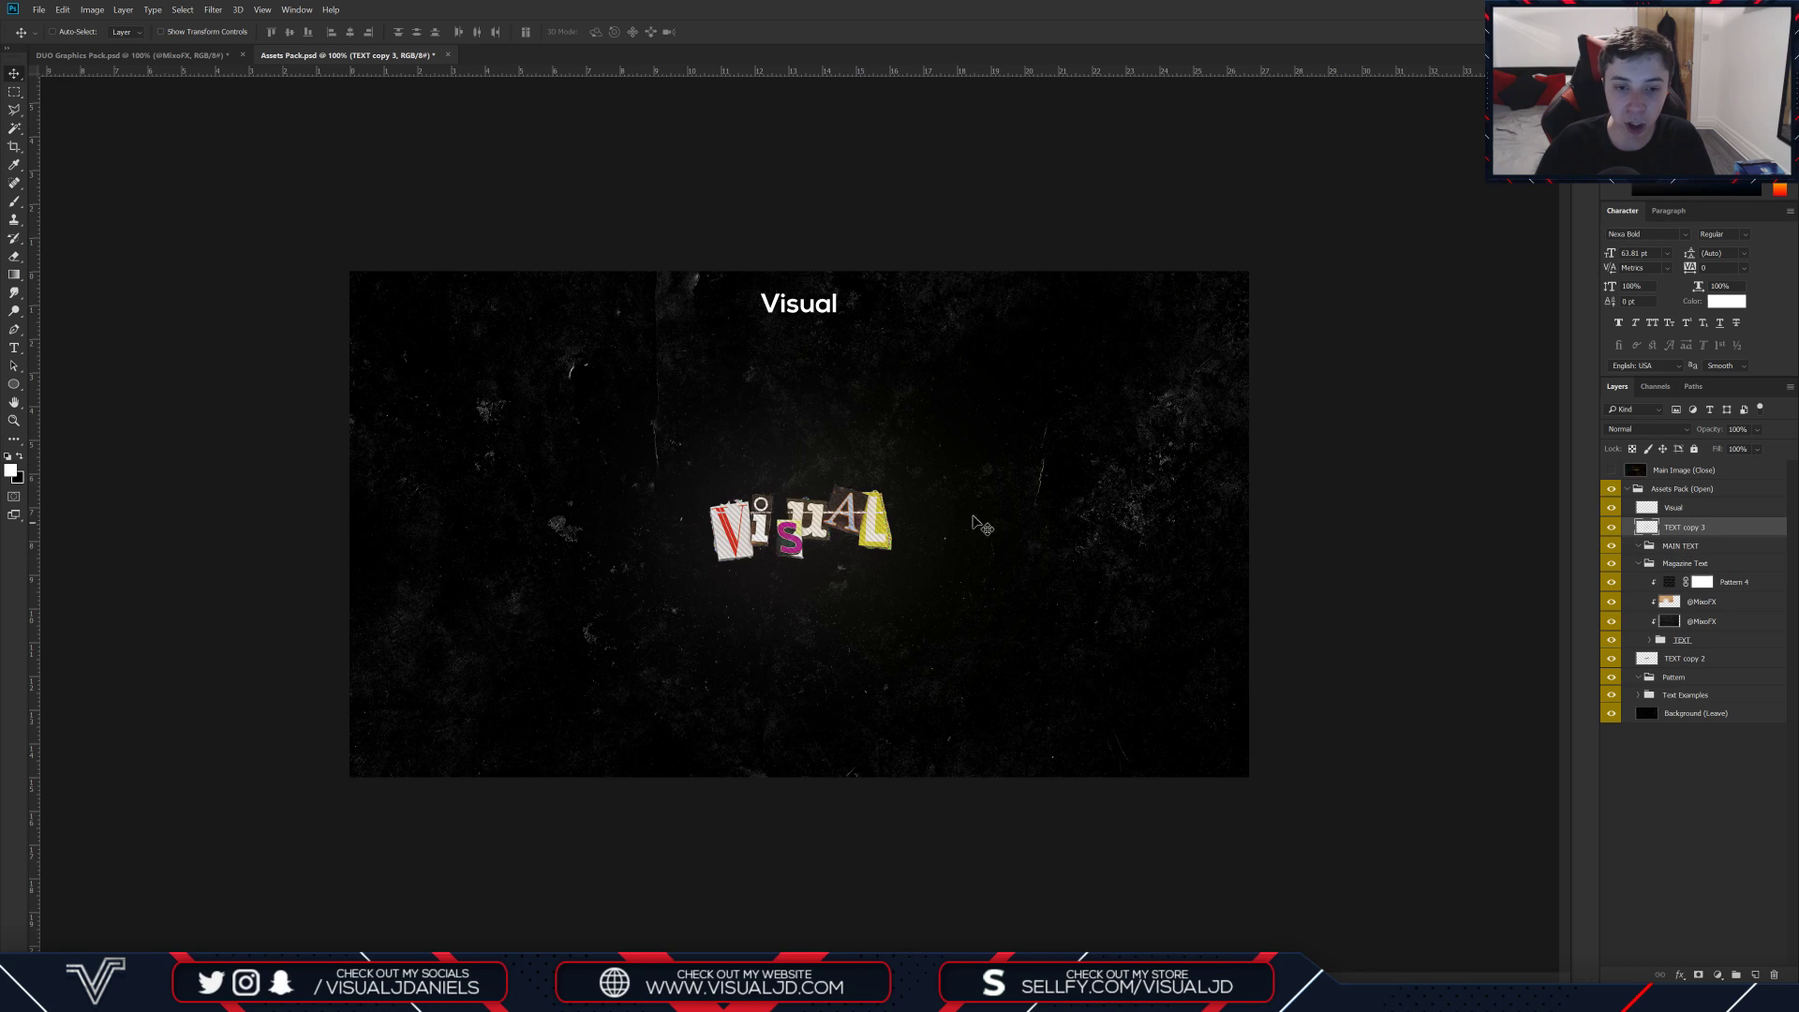
{"action": "key", "text": "ctrl+z"}
{"action": "left_click", "coordinate": [1758, 430]}
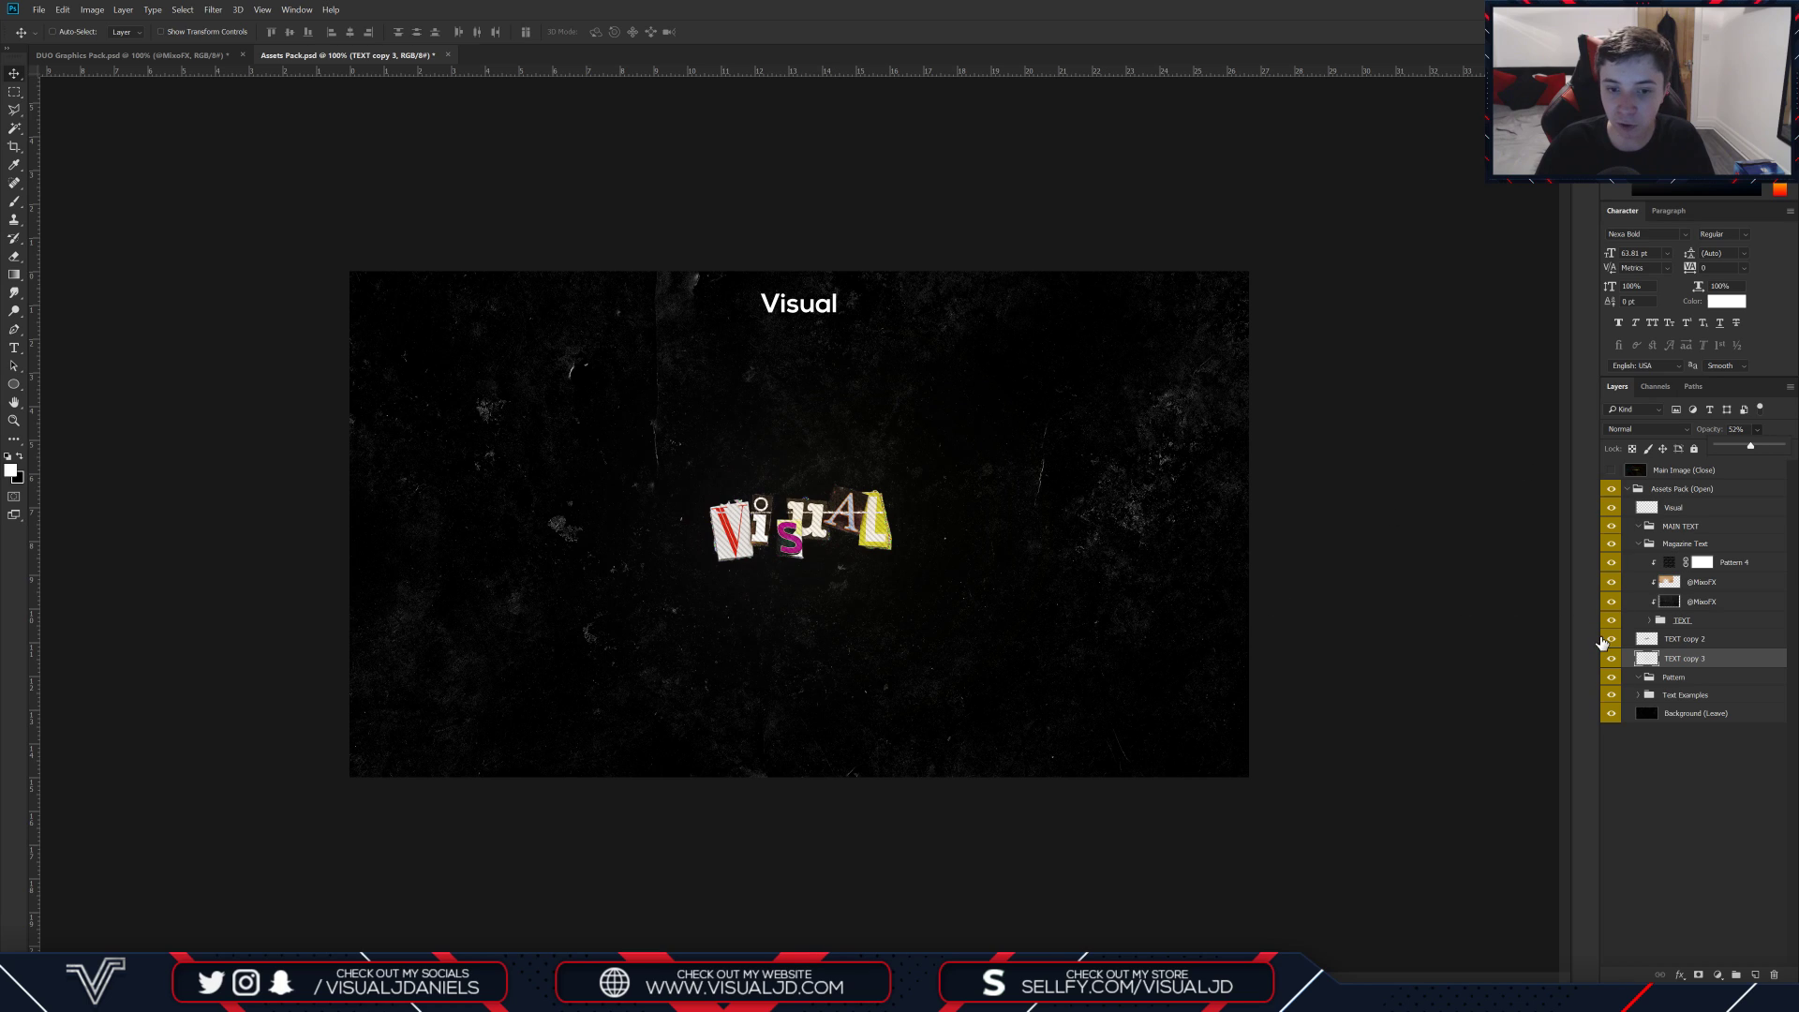
{"action": "key", "text": "Return"}
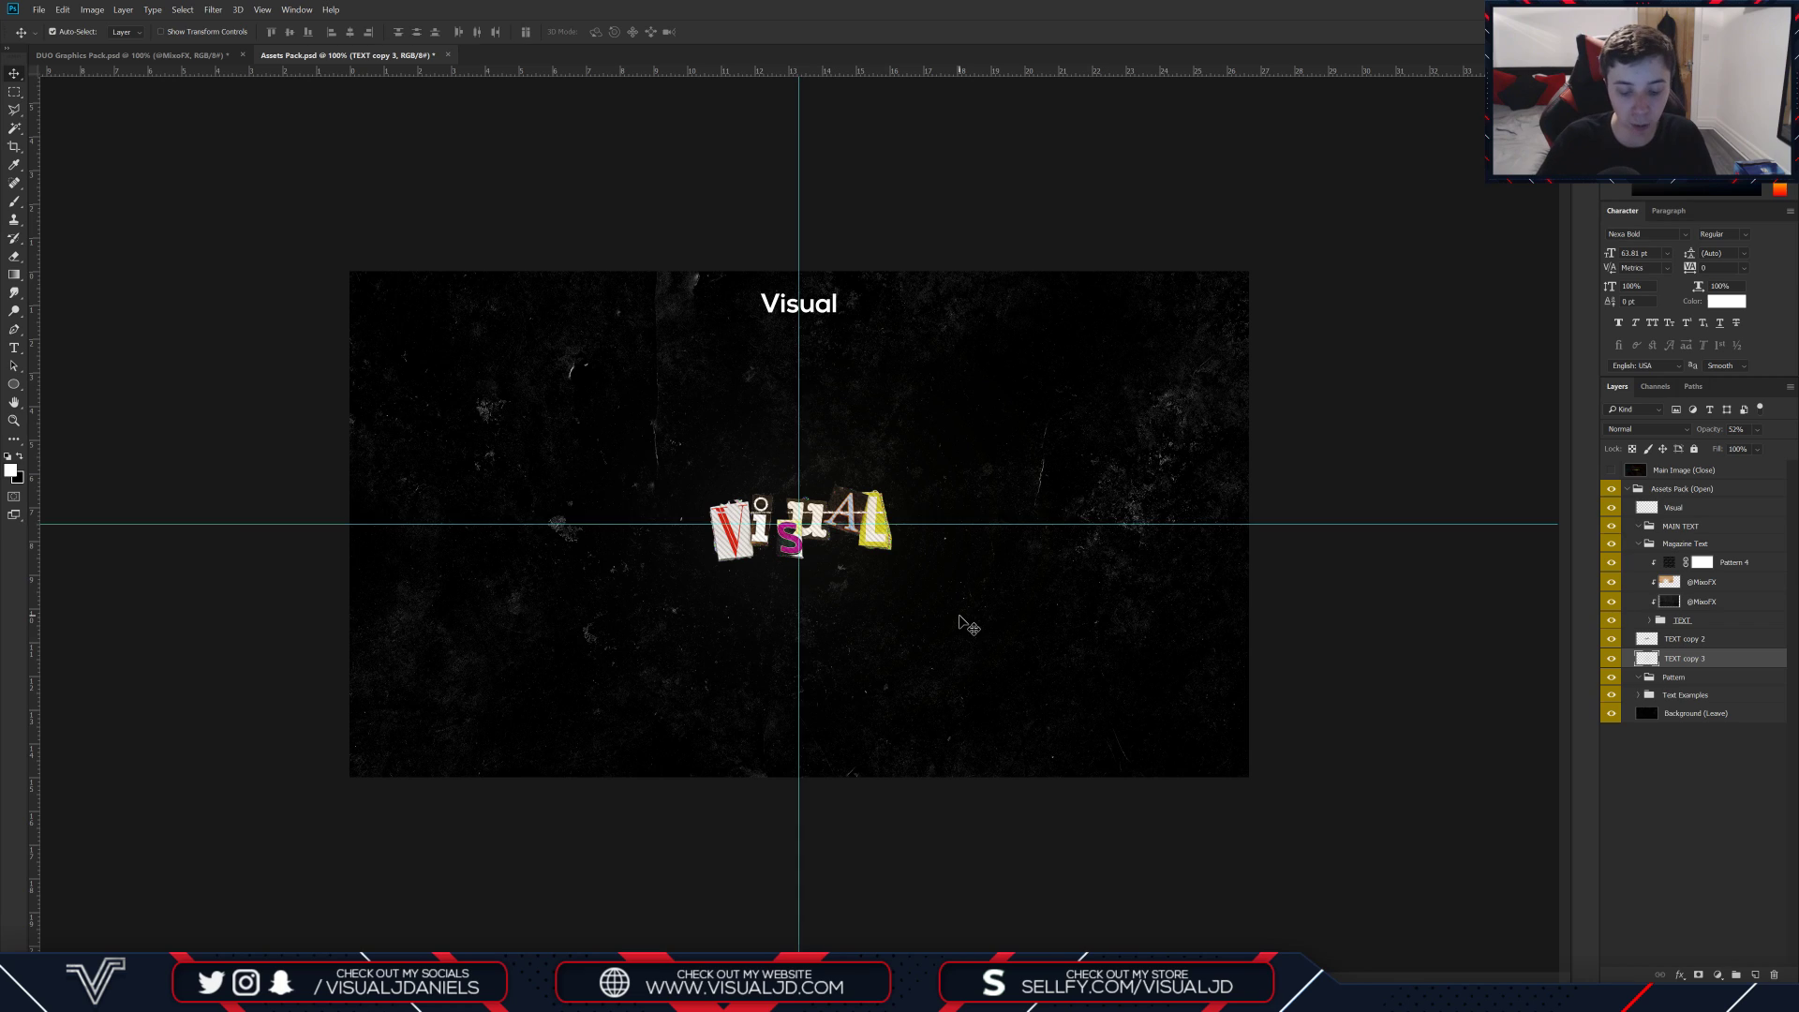
Step: Duplicate the Assets Pack (Open) group, merge the duplicate into one layer and make a second copy of it
{"action": "left_click", "coordinate": [1639, 543]}
{"action": "left_click", "coordinate": [1627, 489]}
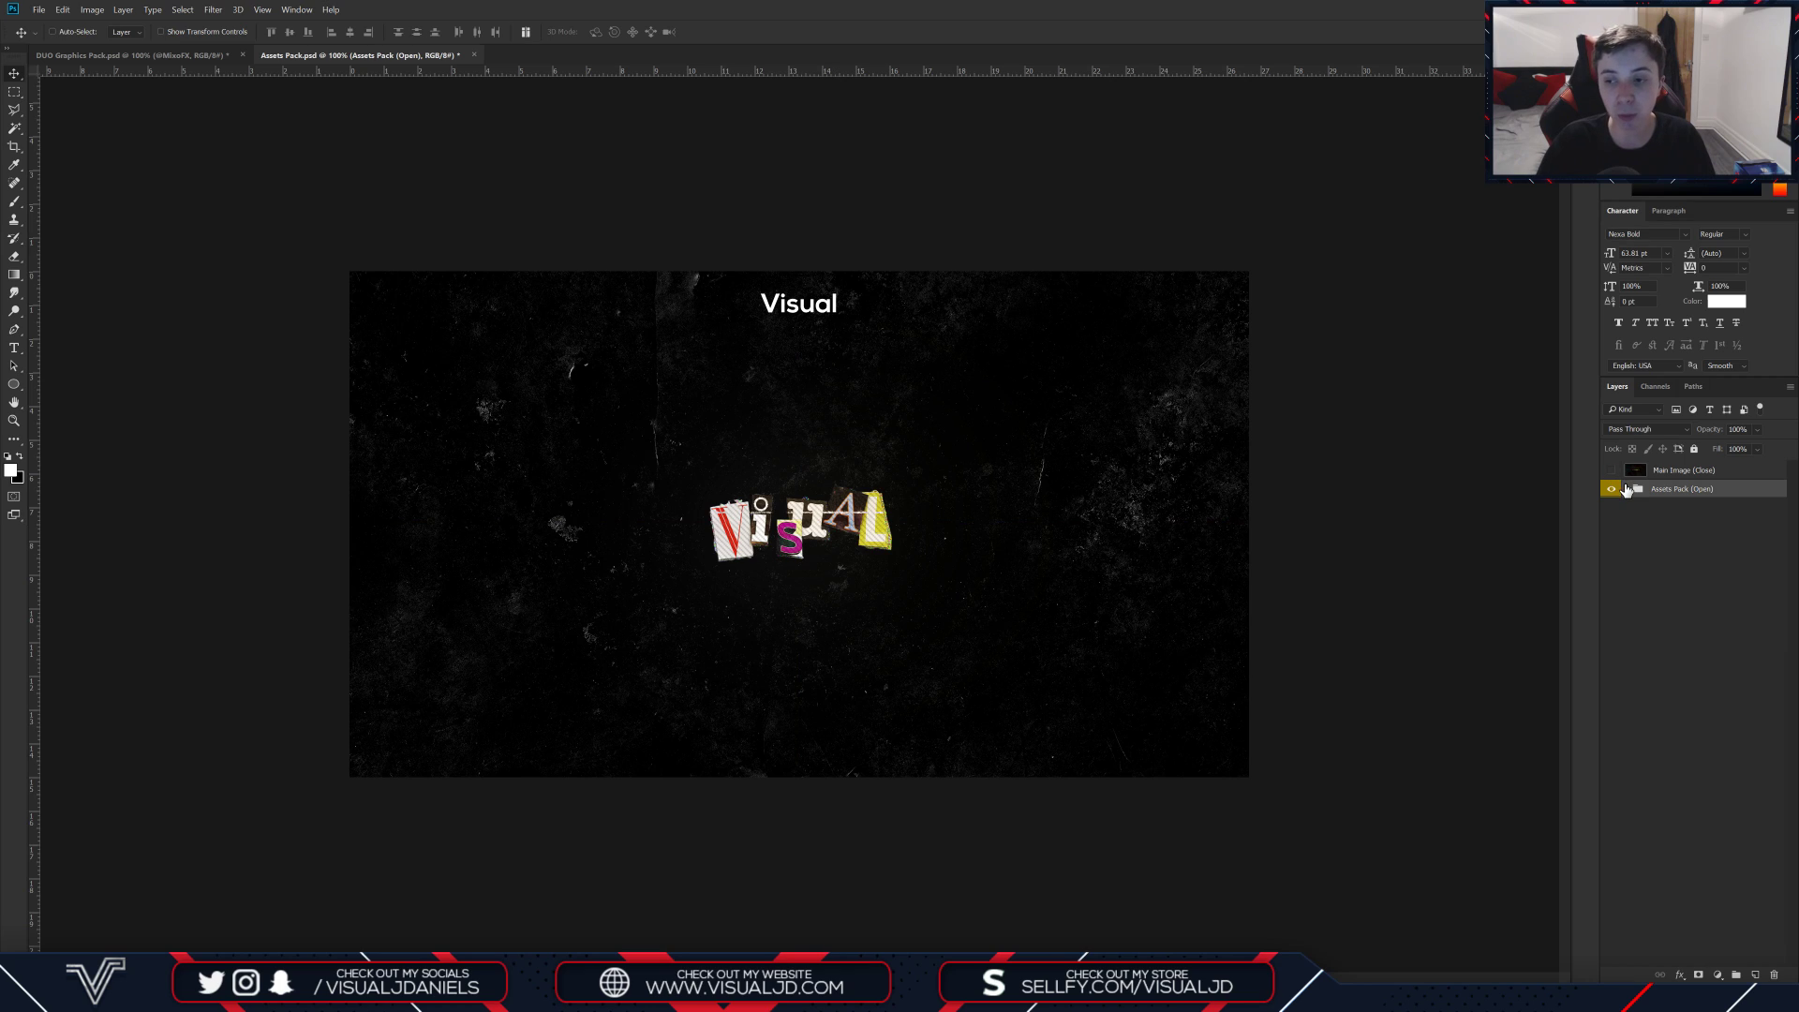
{"action": "left_click", "coordinate": [1627, 489]}
{"action": "left_click", "coordinate": [1611, 508]}
{"action": "key", "text": "ctrl+j"}
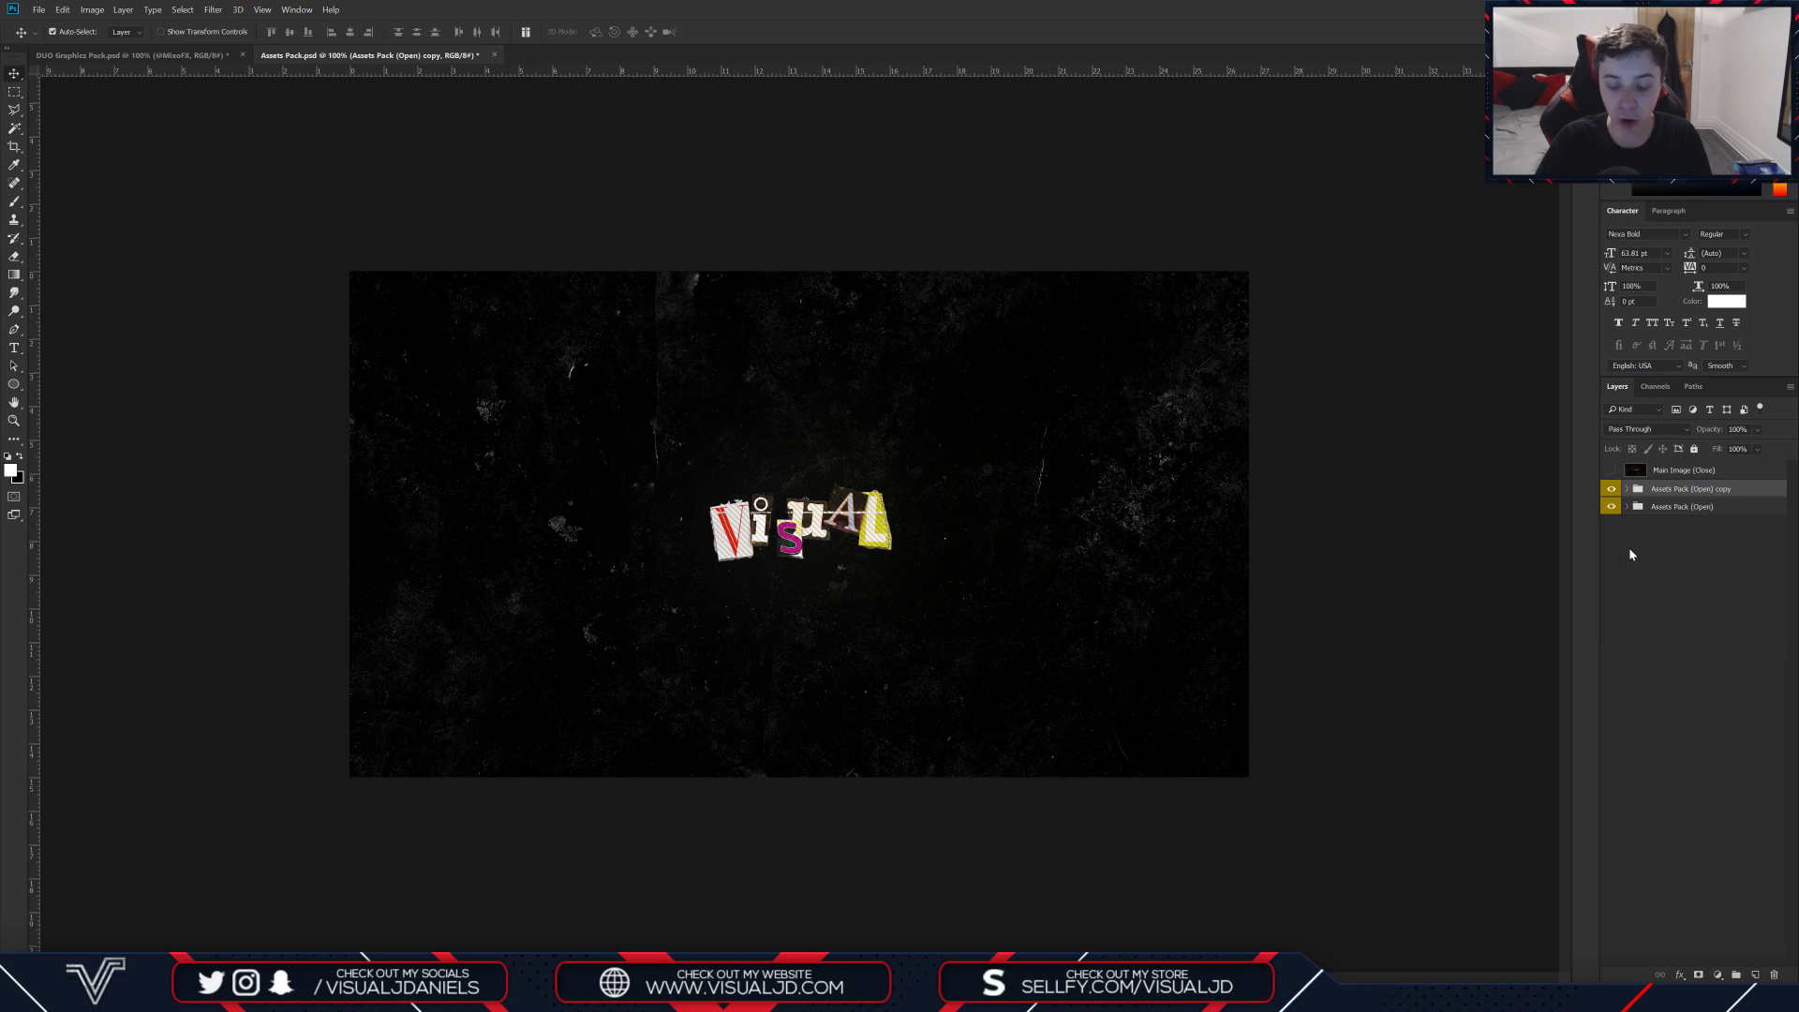
{"action": "key", "text": "ctrl+e"}
{"action": "key", "text": "ctrl+j"}
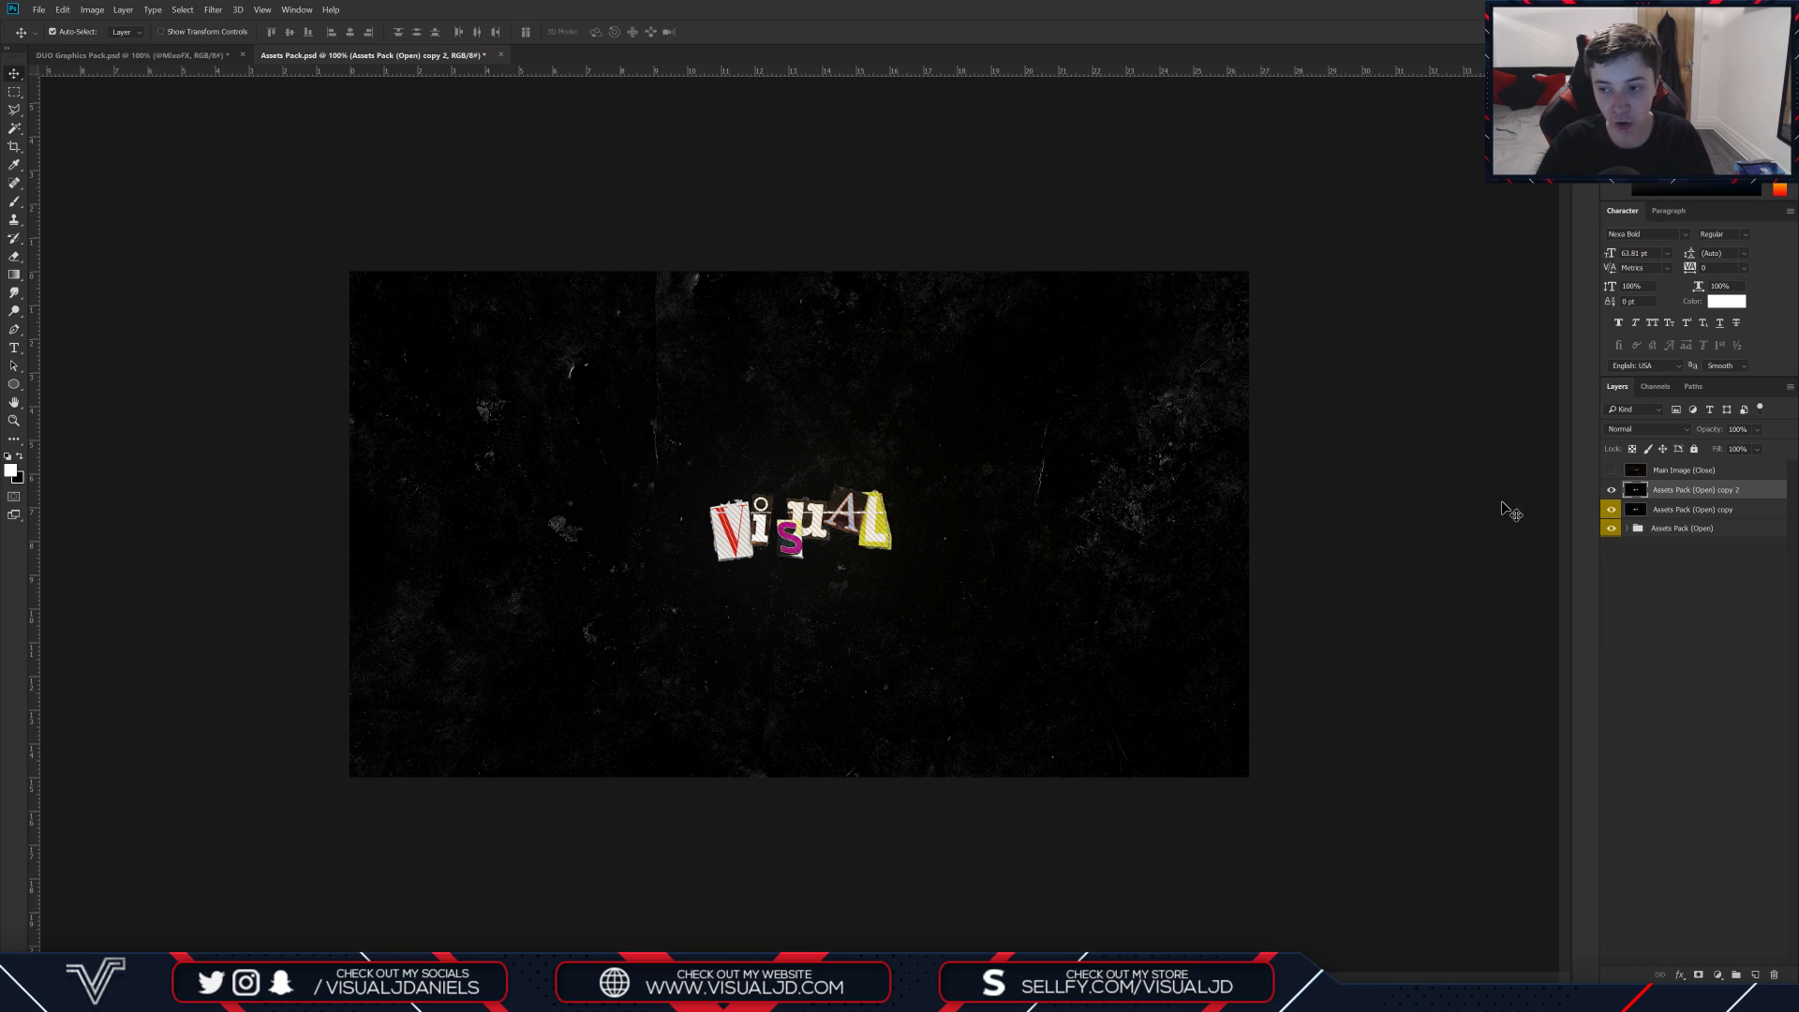
Step: Add uniform noise of 7.26% to the topmost merged copy
{"action": "left_click", "coordinate": [213, 10]}
{"action": "mouse_move", "coordinate": [356, 196]}
{"action": "left_click", "coordinate": [430, 197]}
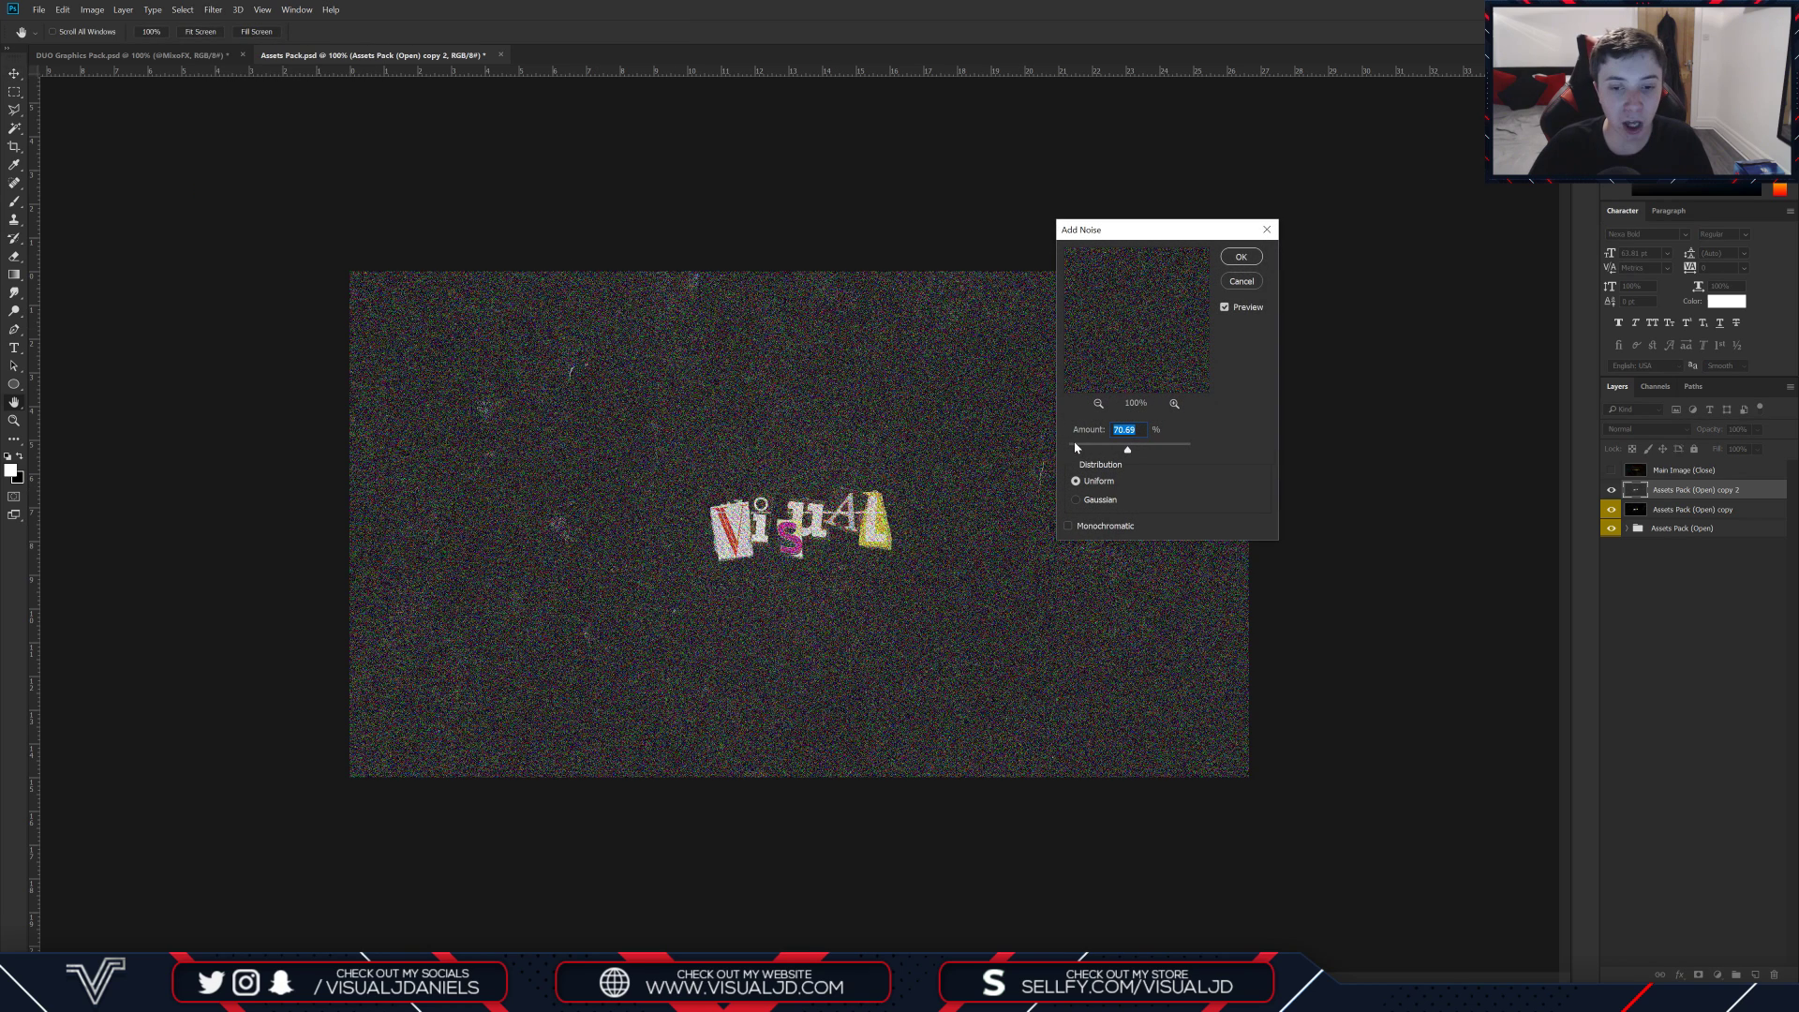
{"action": "left_click", "coordinate": [1081, 450]}
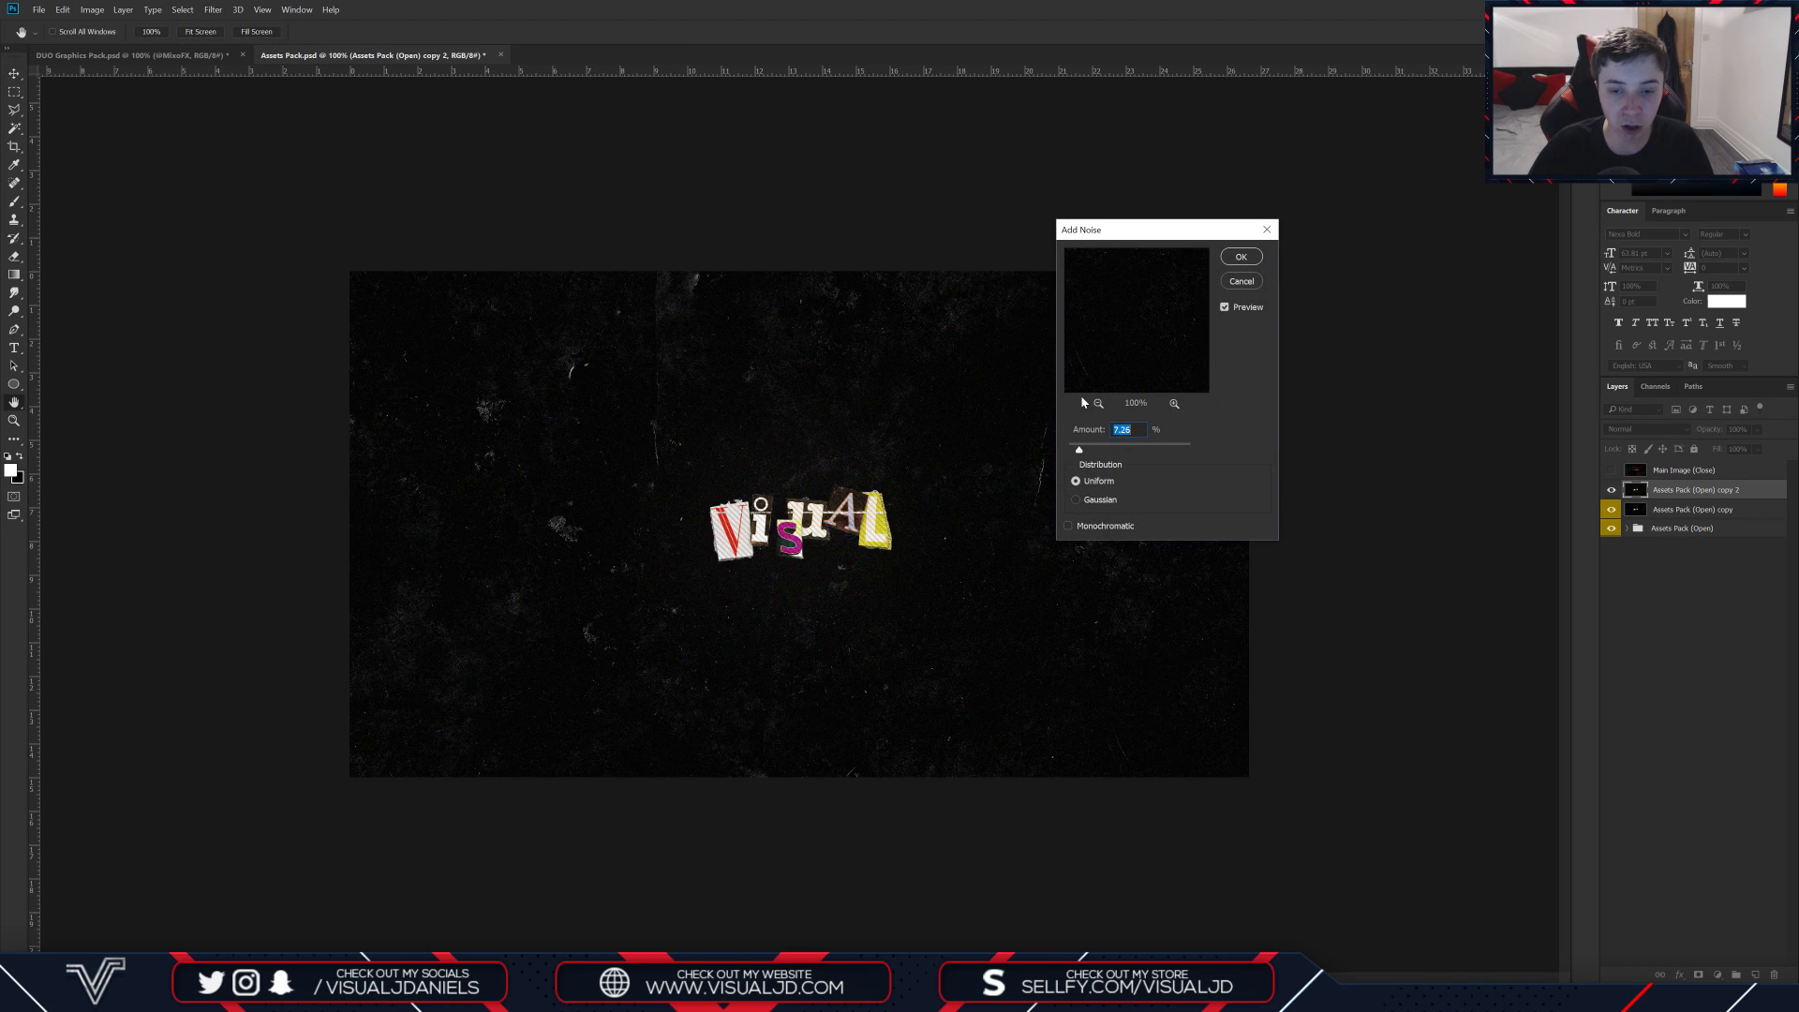
{"action": "key", "text": "Return"}
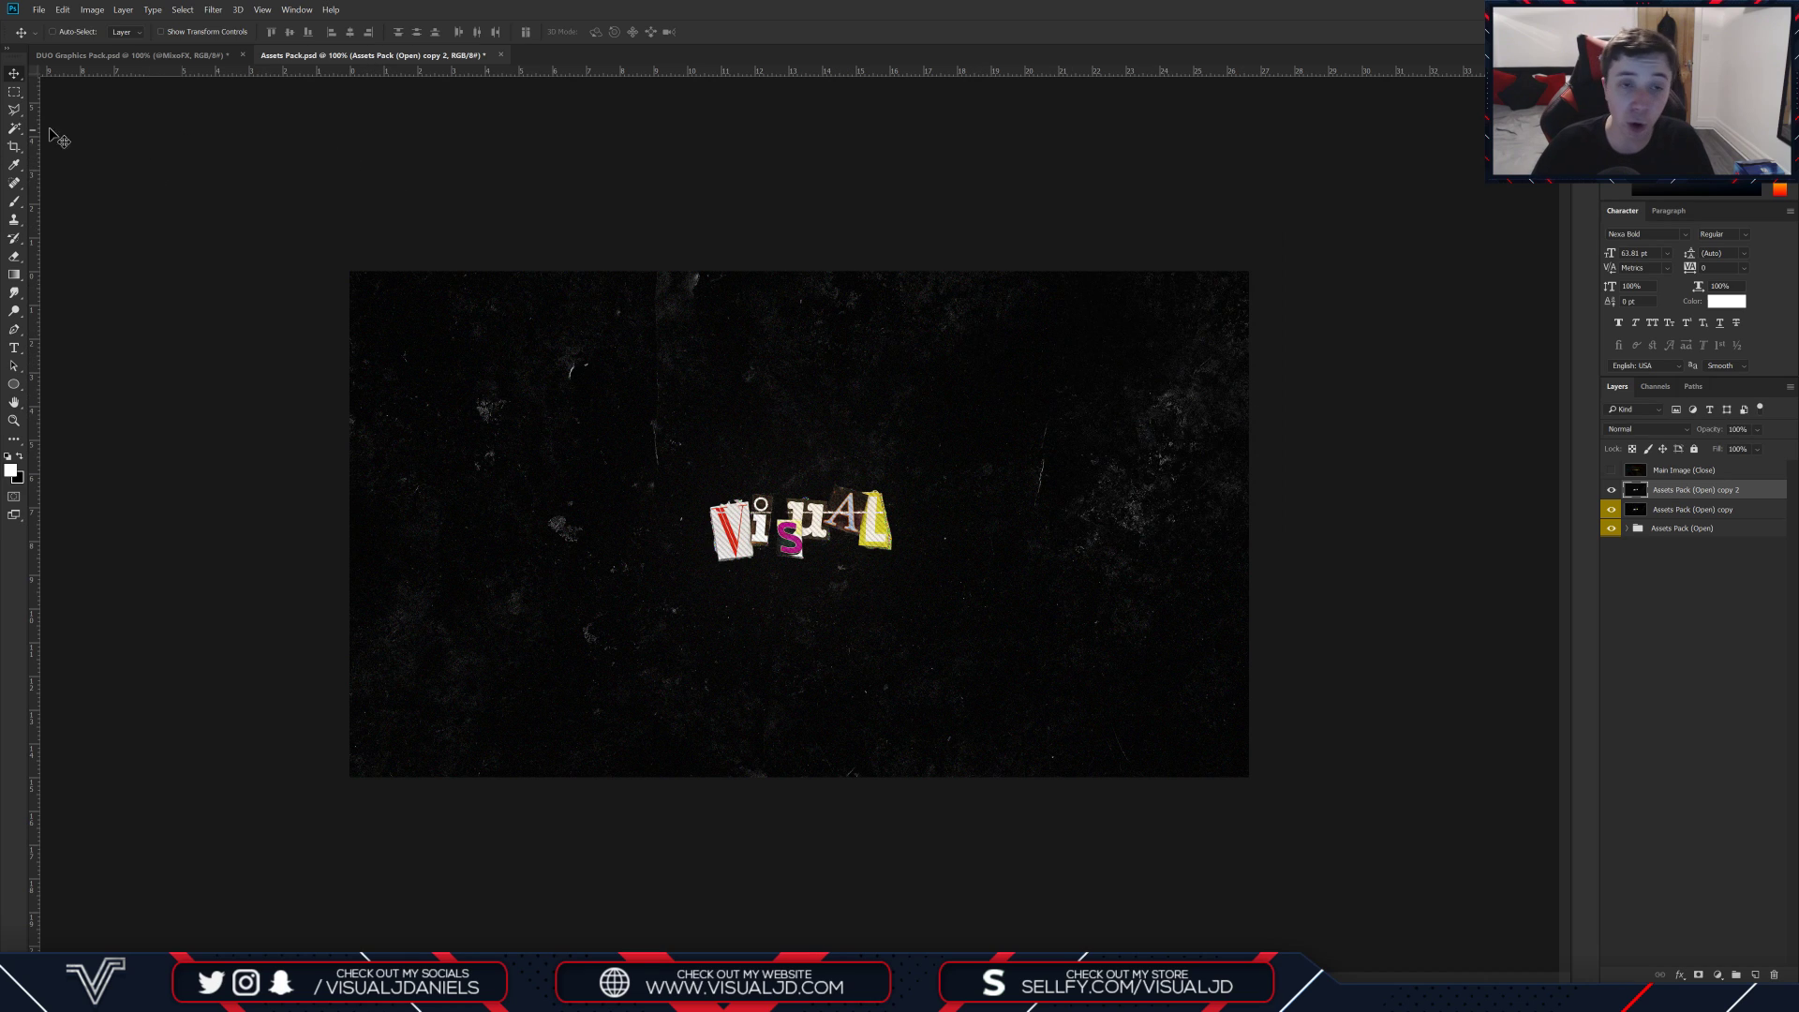
Step: Choose the Rectangular Marquee tool and delete the spare merged layer beneath the noisy copy
{"action": "left_click", "coordinate": [14, 92]}
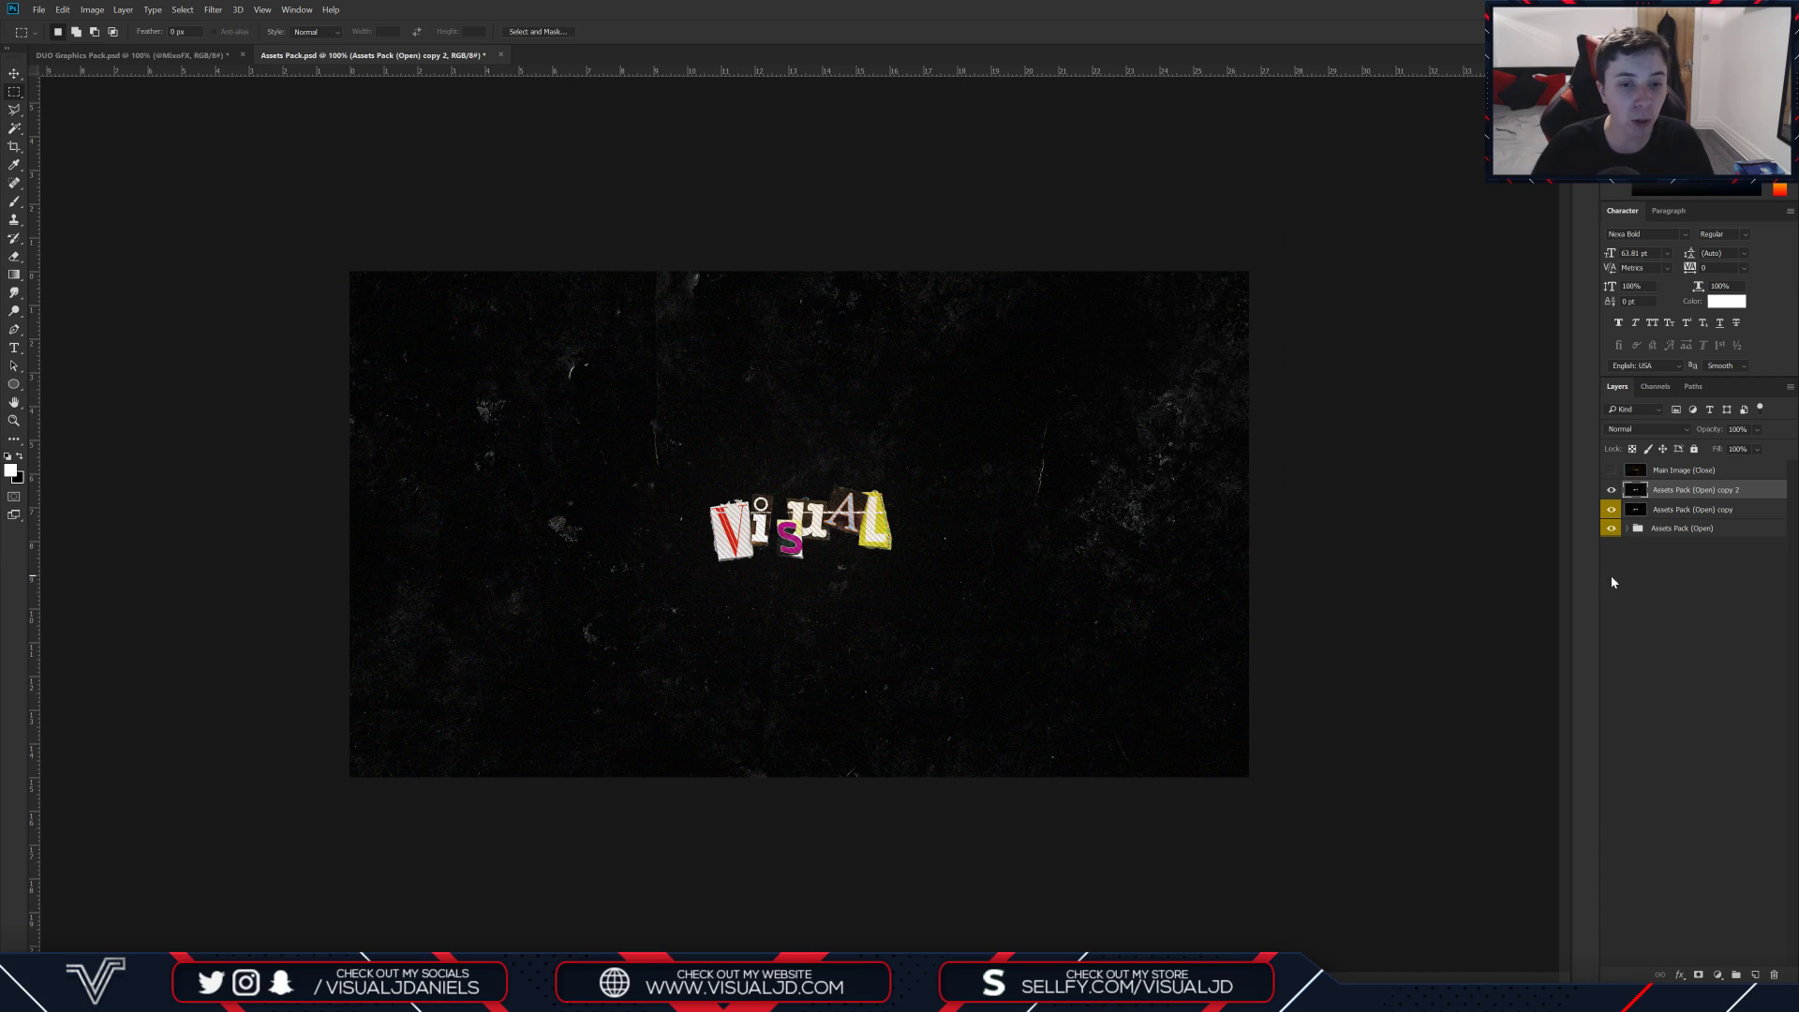
{"action": "left_click", "coordinate": [1676, 520]}
{"action": "key", "text": "Delete"}
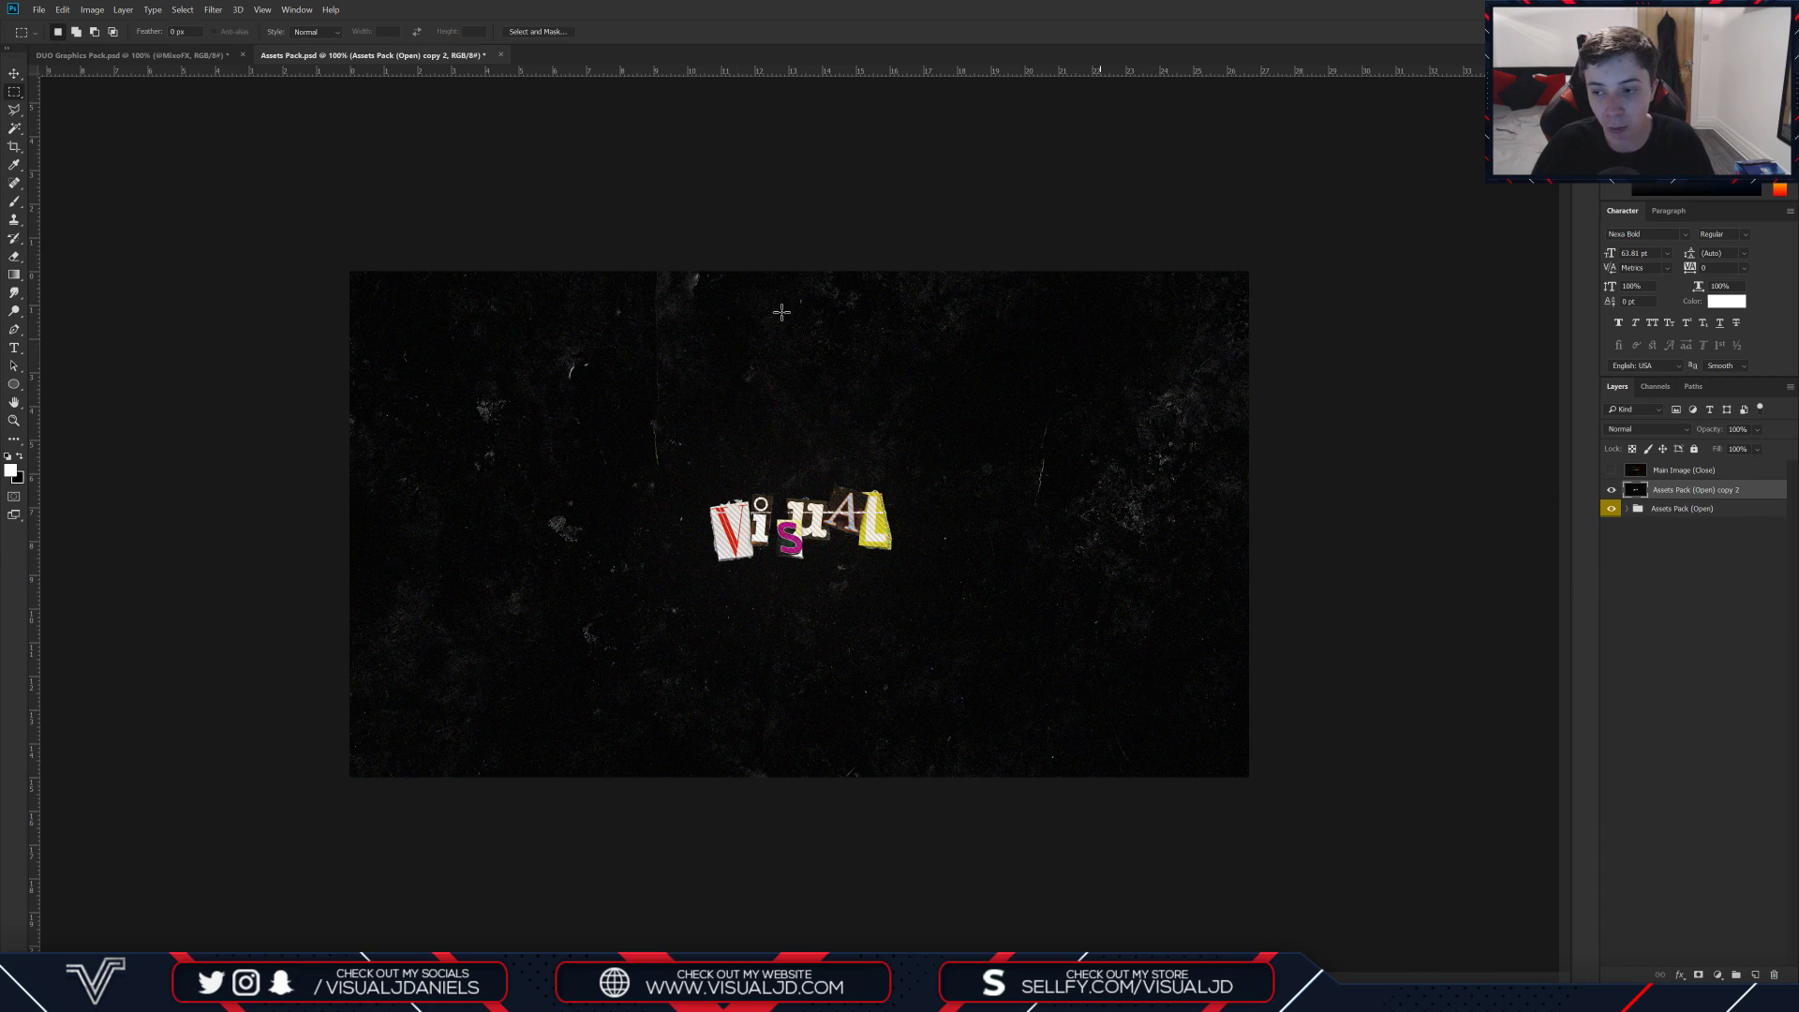
Step: Select five thin horizontal rectangles, one across the word and four around the canvas, and put their content on a new layer
{"action": "left_click_drag", "start_coordinate": [479, 364], "coordinate": [585, 374]}
{"action": "left_click_drag", "start_coordinate": [675, 509], "coordinate": [886, 541]}
{"action": "left_click_drag", "start_coordinate": [1031, 366], "coordinate": [1162, 390]}
{"action": "left_click_drag", "start_coordinate": [535, 668], "coordinate": [614, 686]}
{"action": "left_click_drag", "start_coordinate": [1129, 602], "coordinate": [1207, 616]}
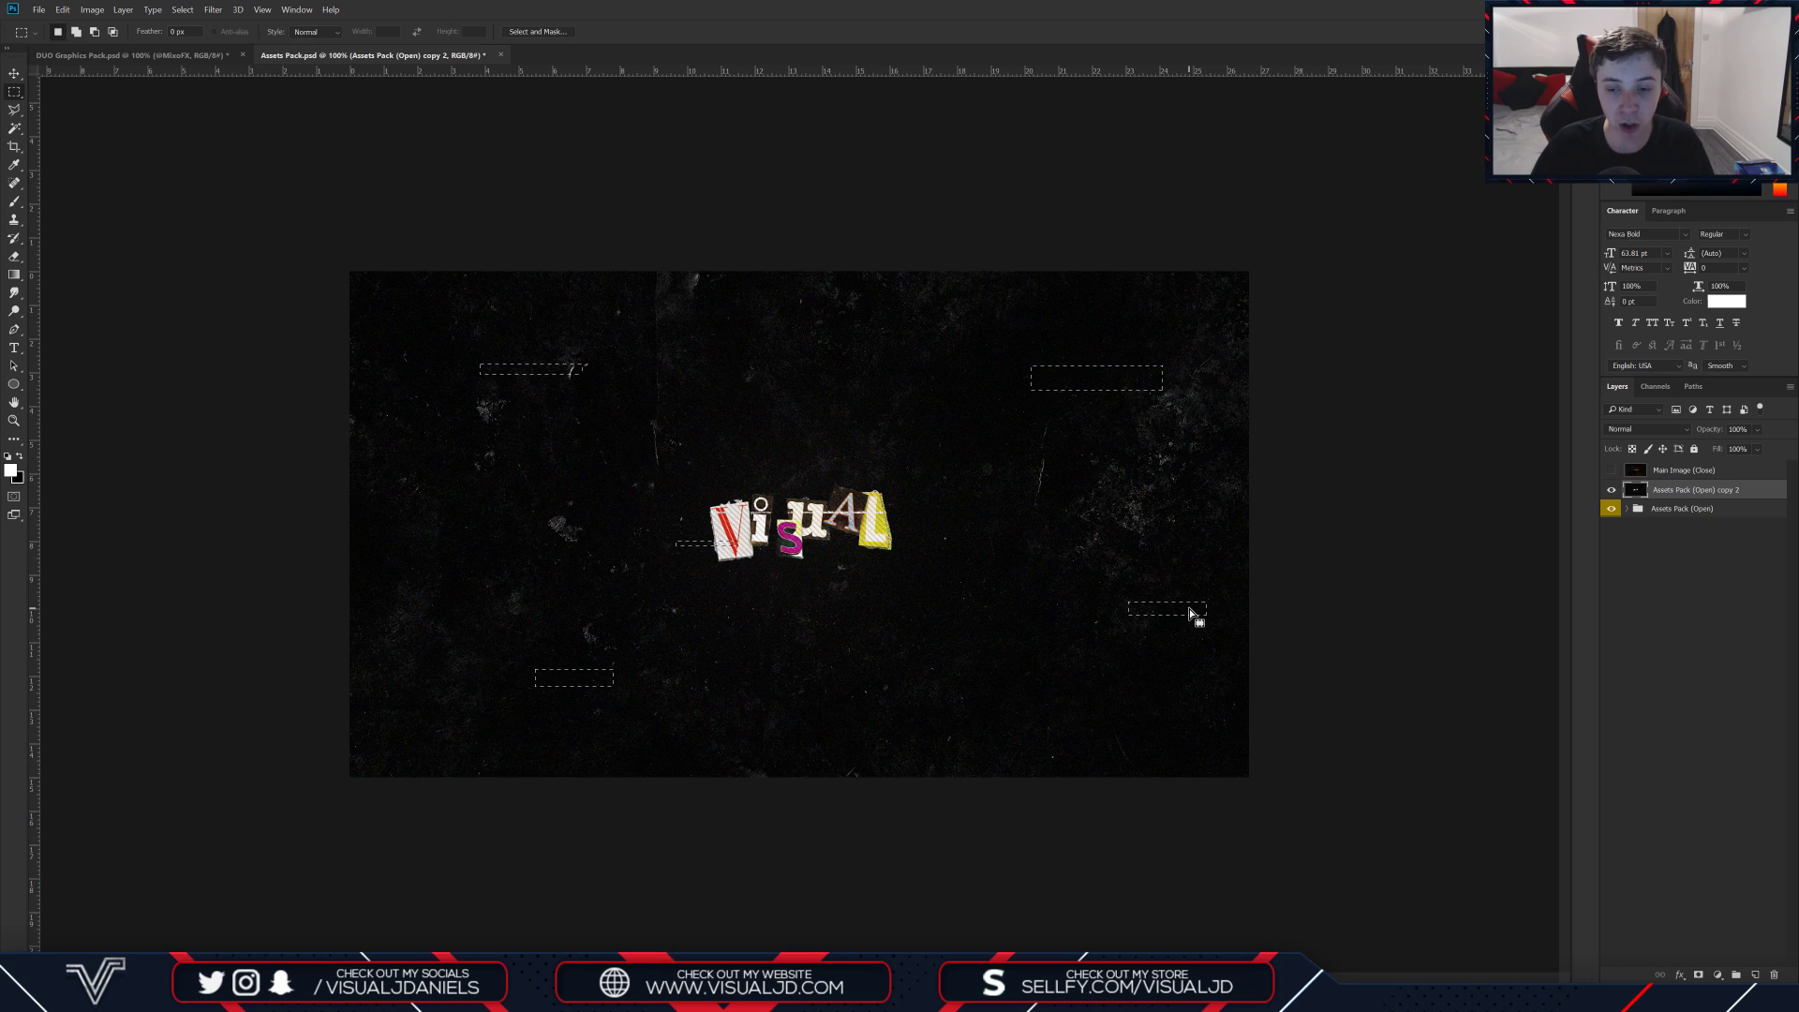
{"action": "right_click", "coordinate": [1189, 609]}
{"action": "left_click", "coordinate": [1246, 717]}
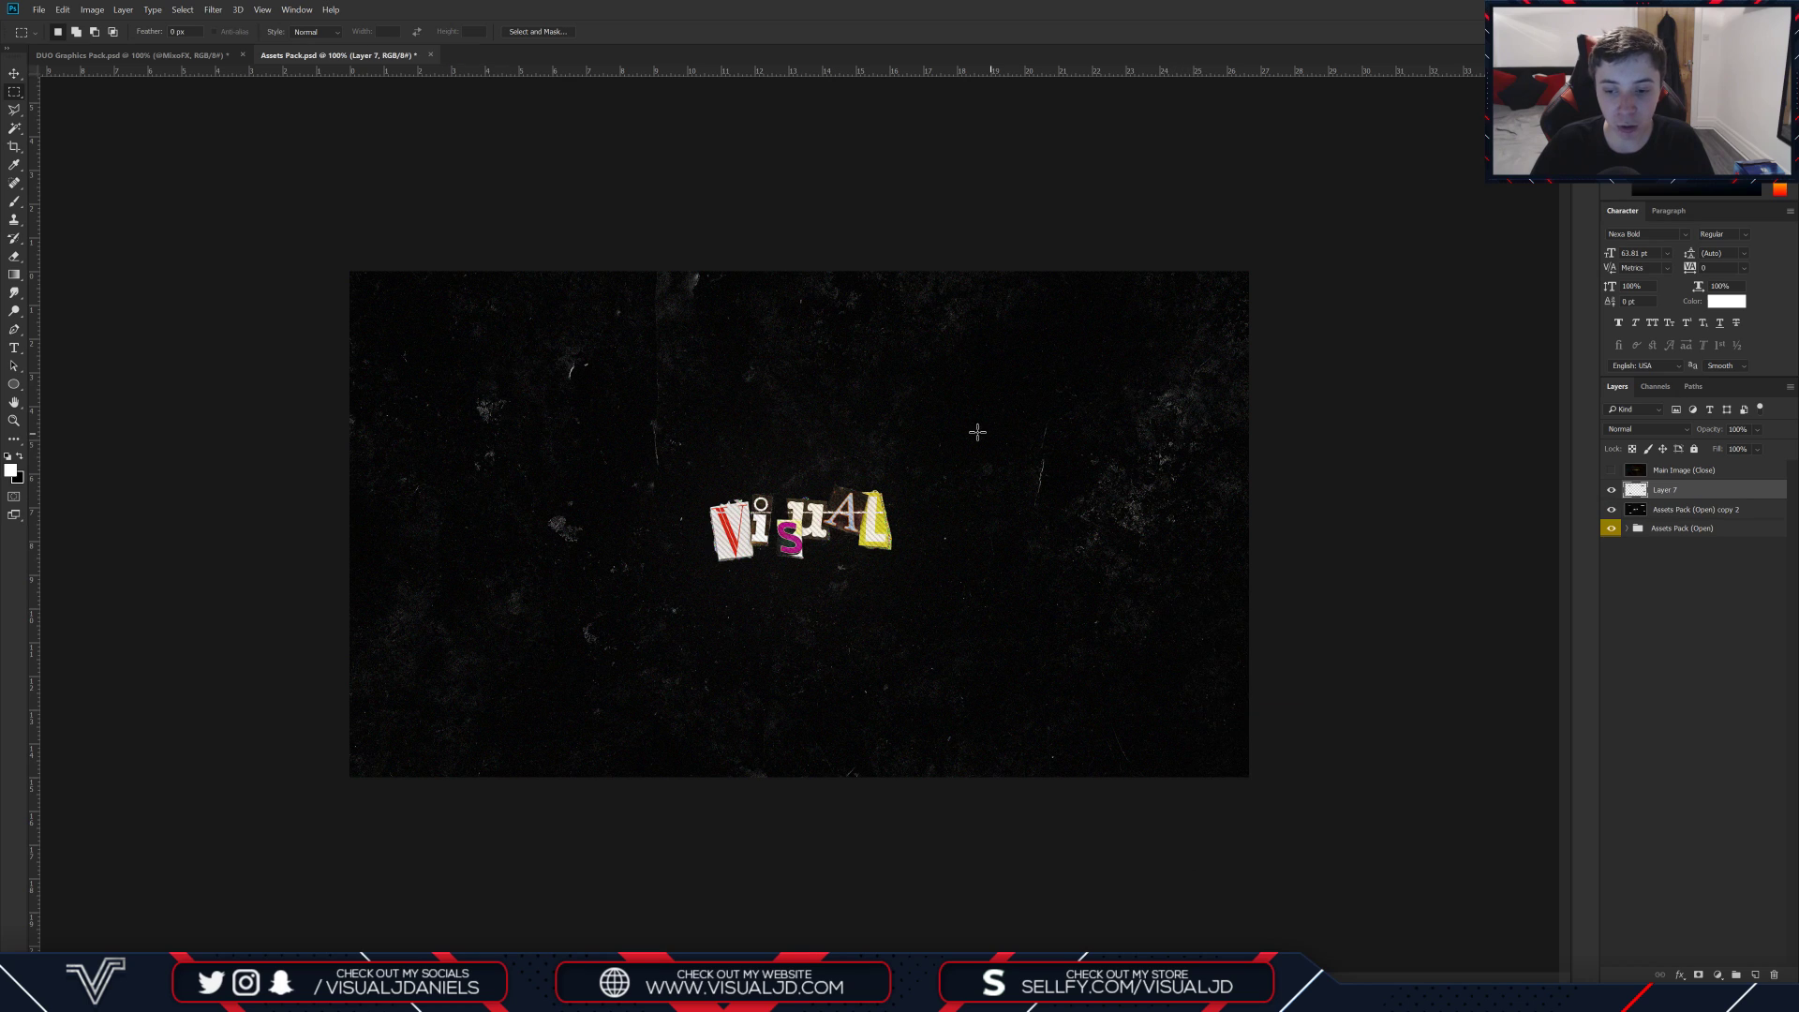
Step: Apply a Motion Blur with a 0° angle and a distance of 33 pixels to the strips on Layer 7
{"action": "left_click", "coordinate": [213, 10]}
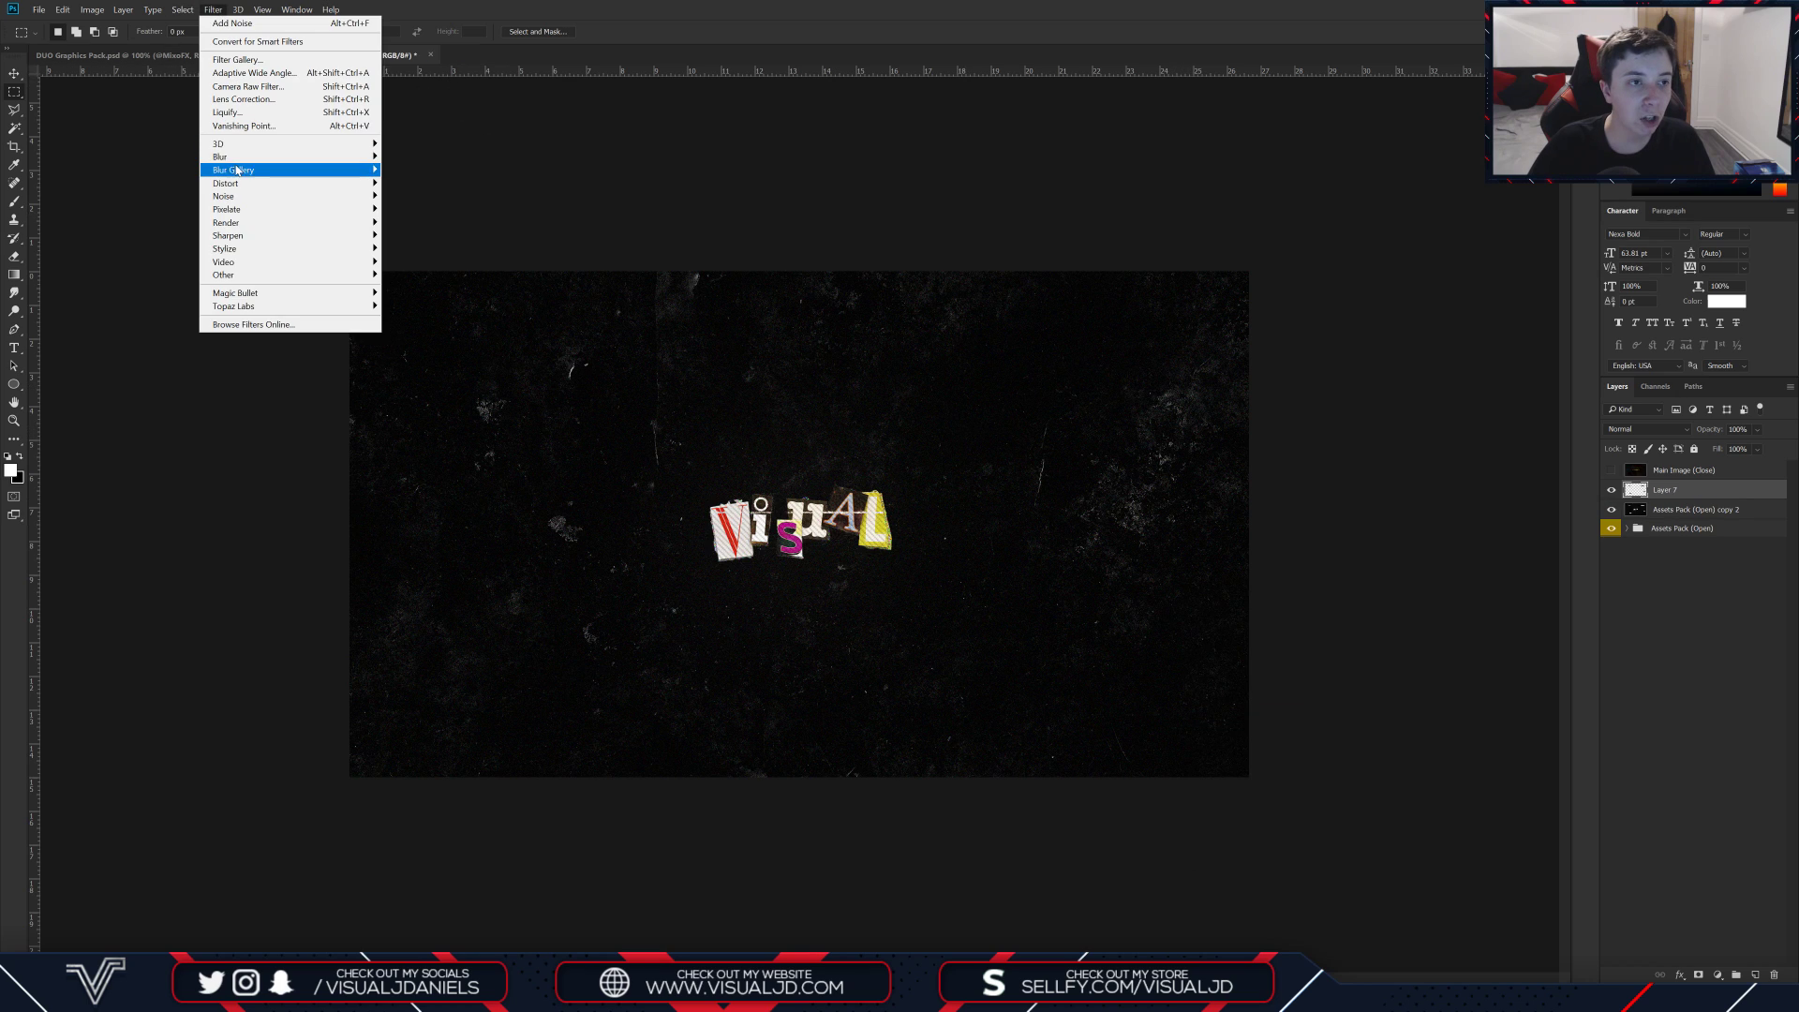
{"action": "mouse_move", "coordinate": [310, 156]}
{"action": "left_click", "coordinate": [443, 236]}
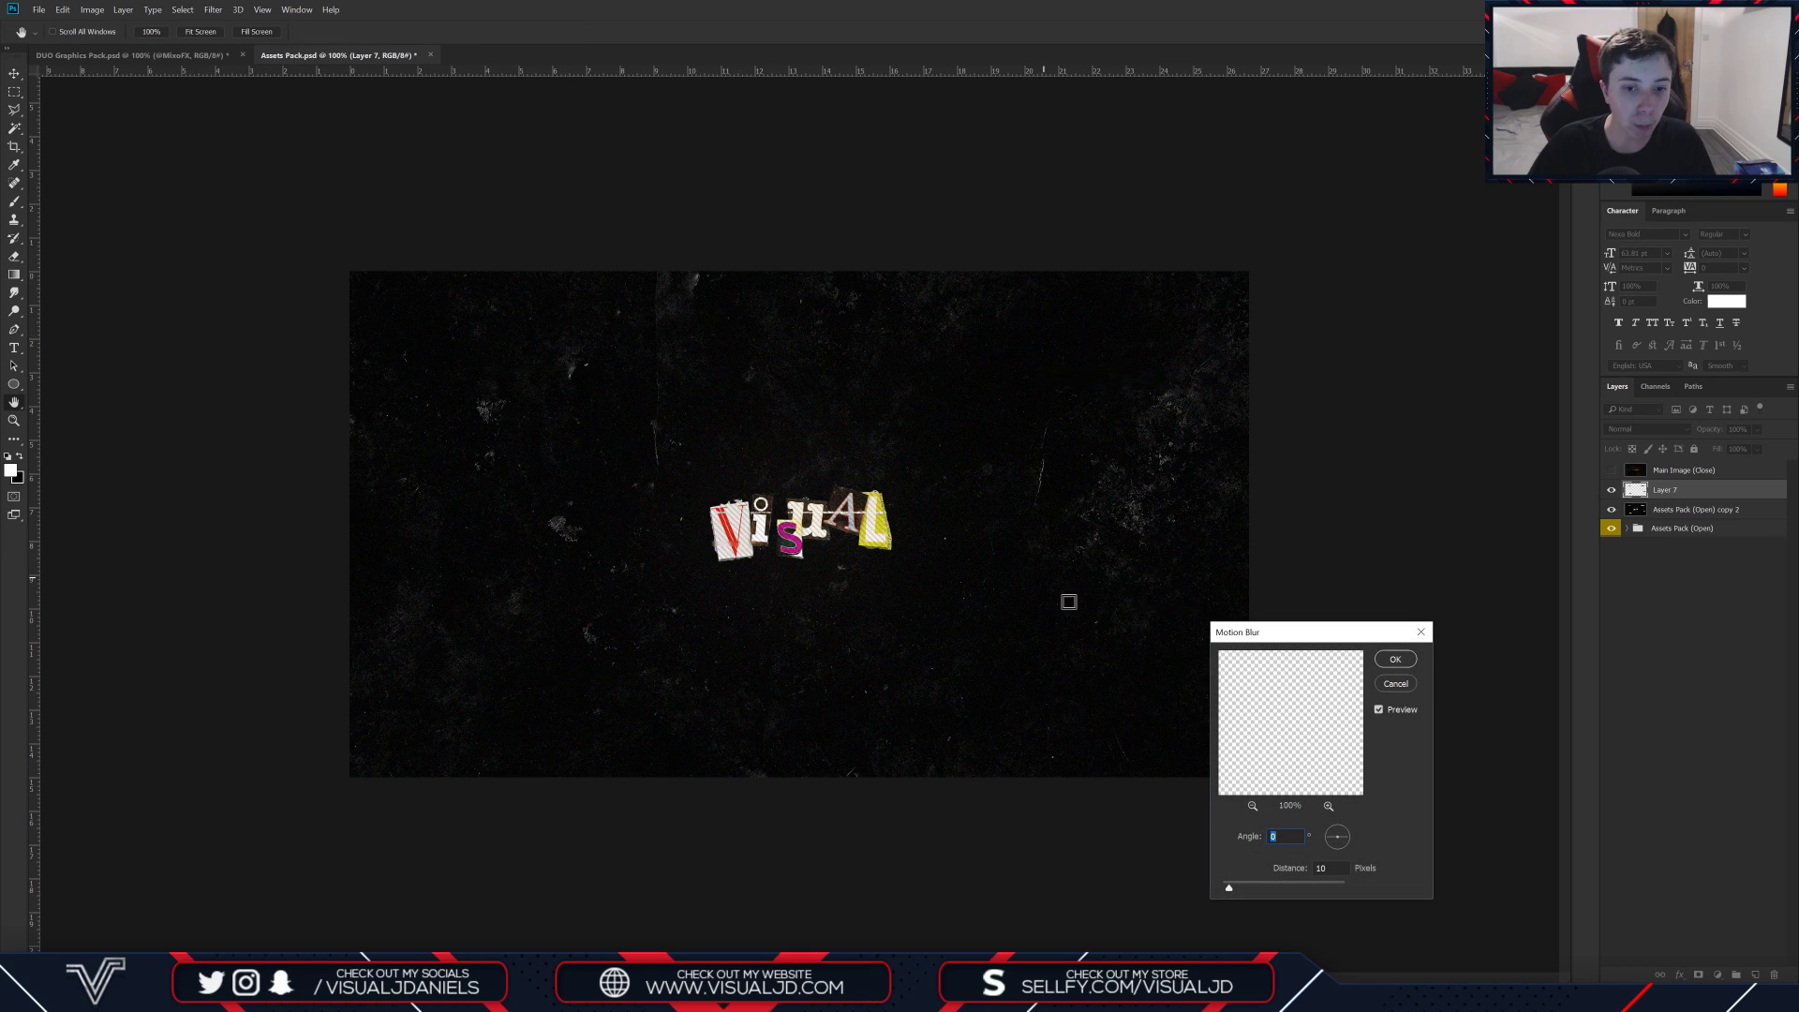
{"action": "left_click_drag", "start_coordinate": [1246, 890], "coordinate": [1252, 891]}
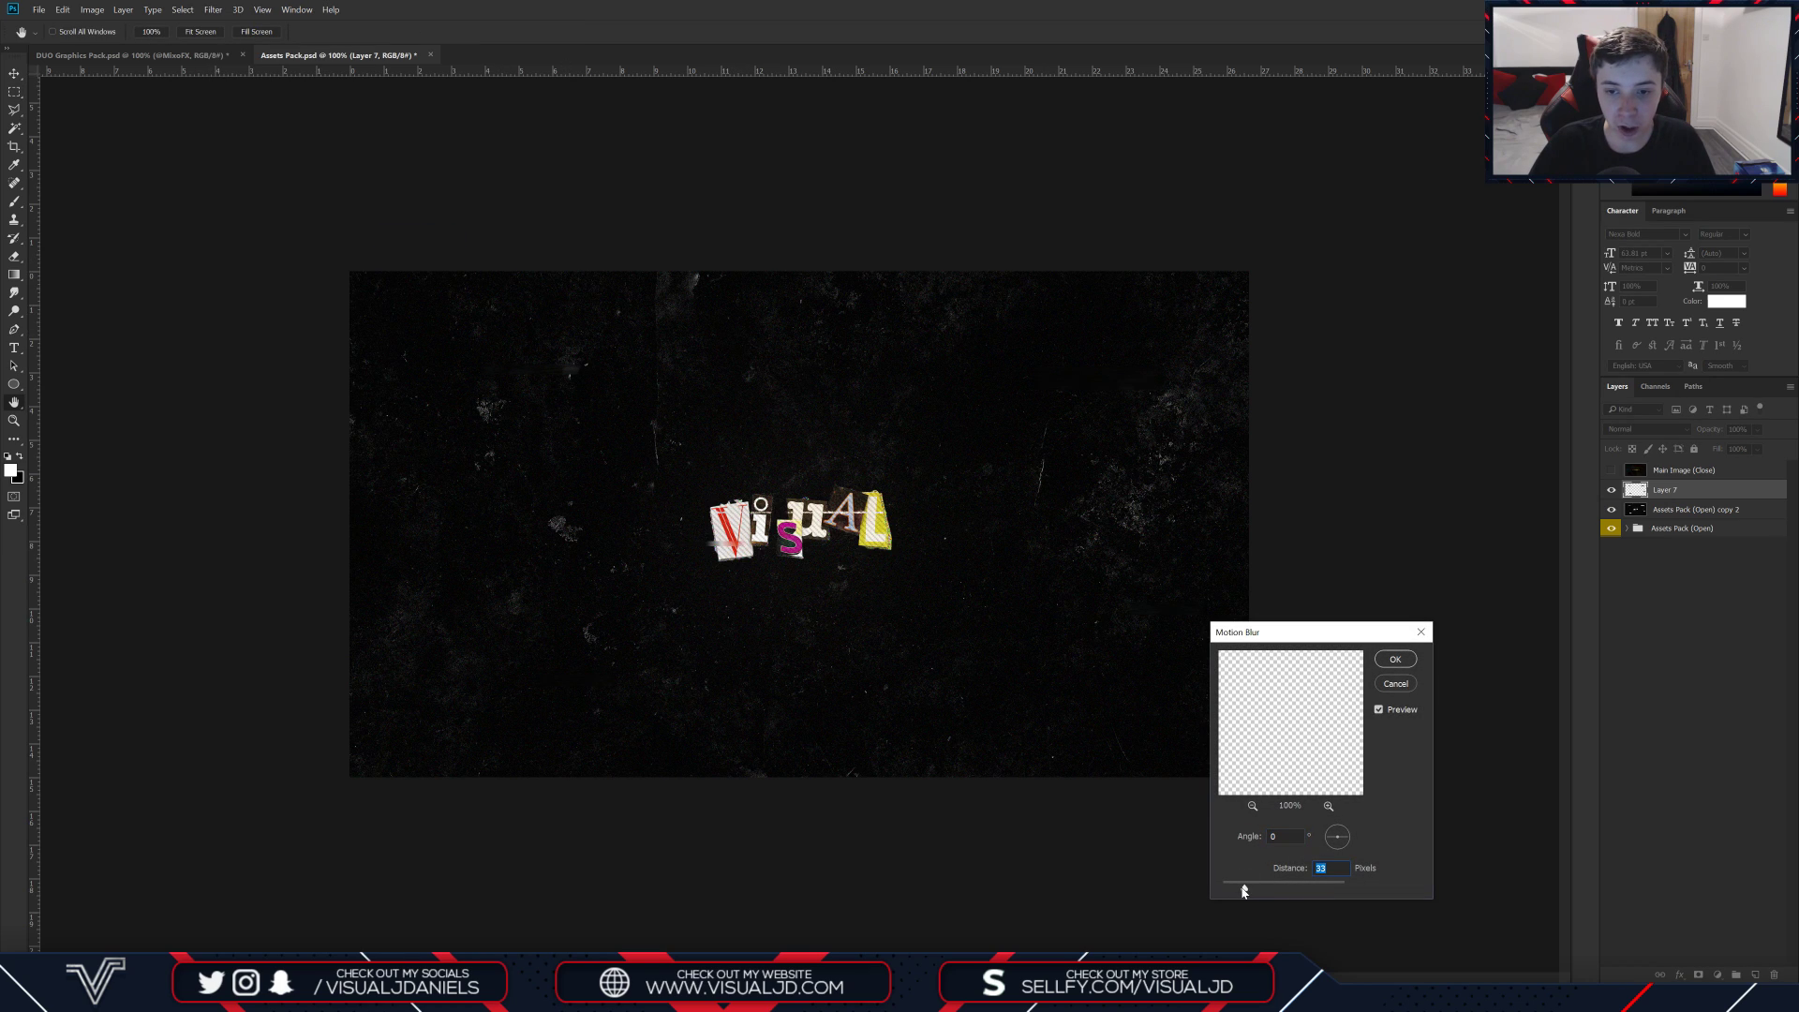
{"action": "key", "text": "Return"}
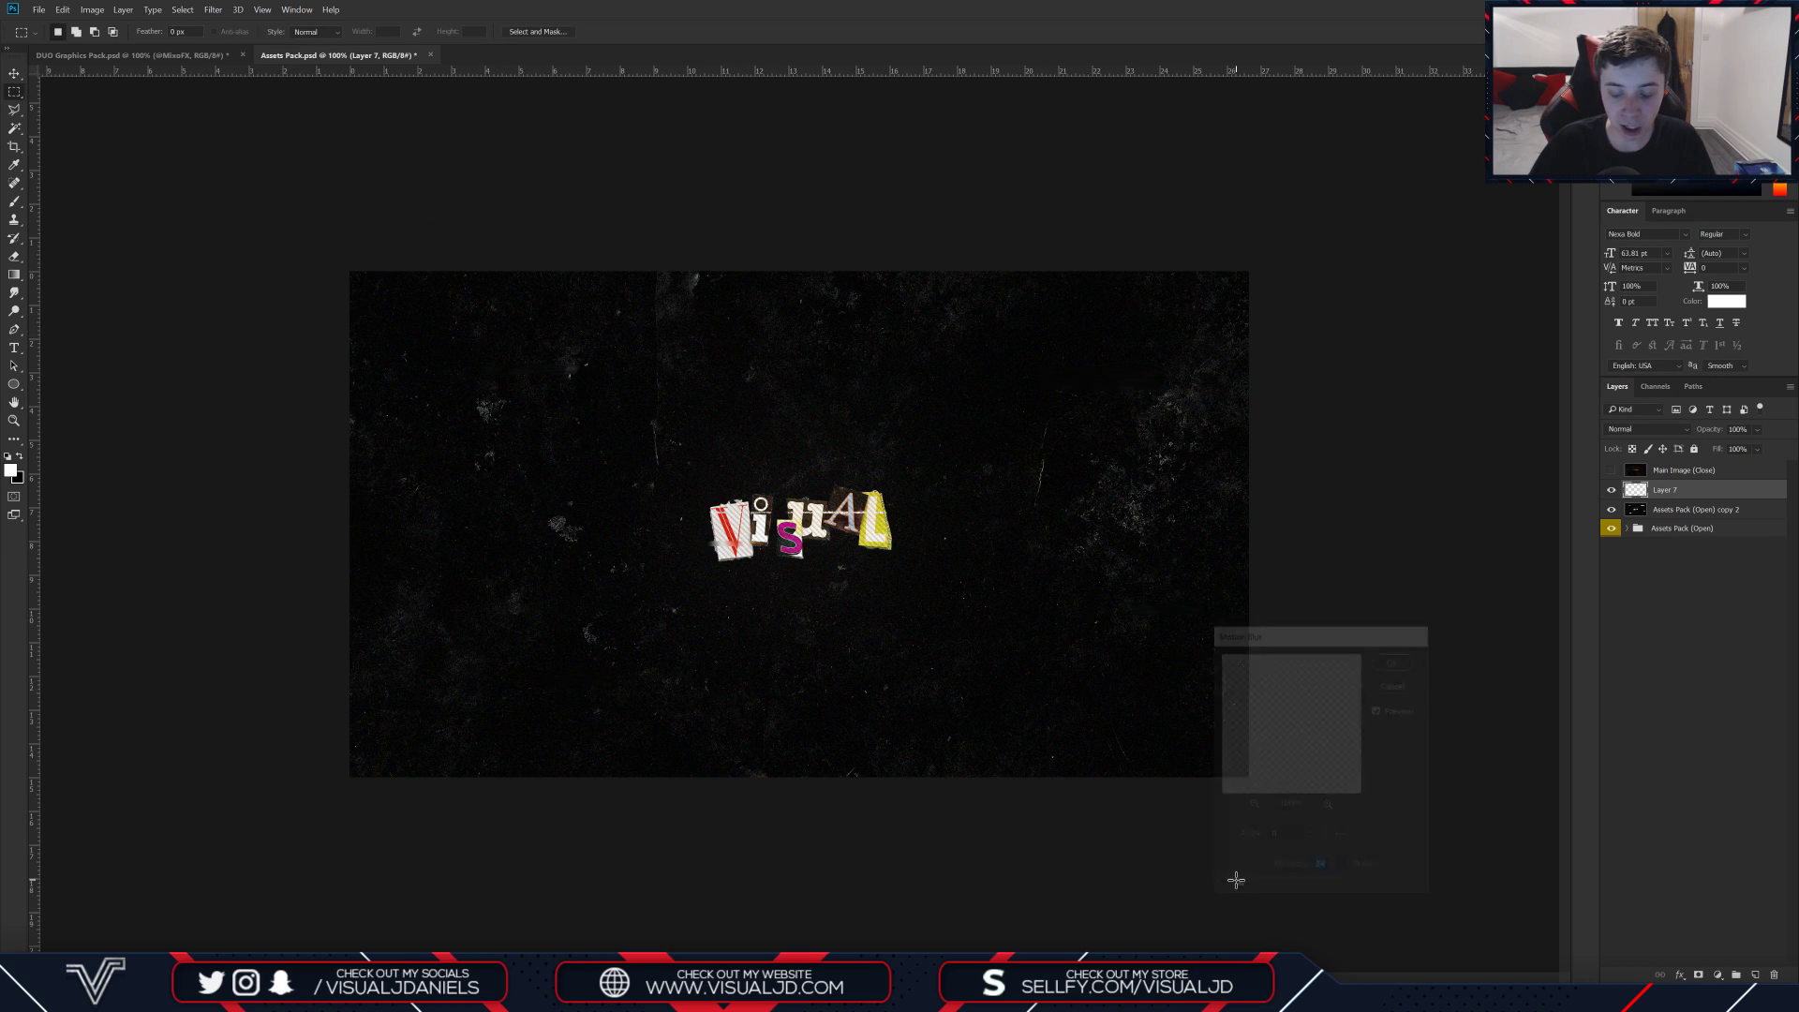
Step: Add uniform noise of about 36% to the strips on Layer 7
{"action": "left_click", "coordinate": [208, 8]}
{"action": "mouse_move", "coordinate": [281, 201]}
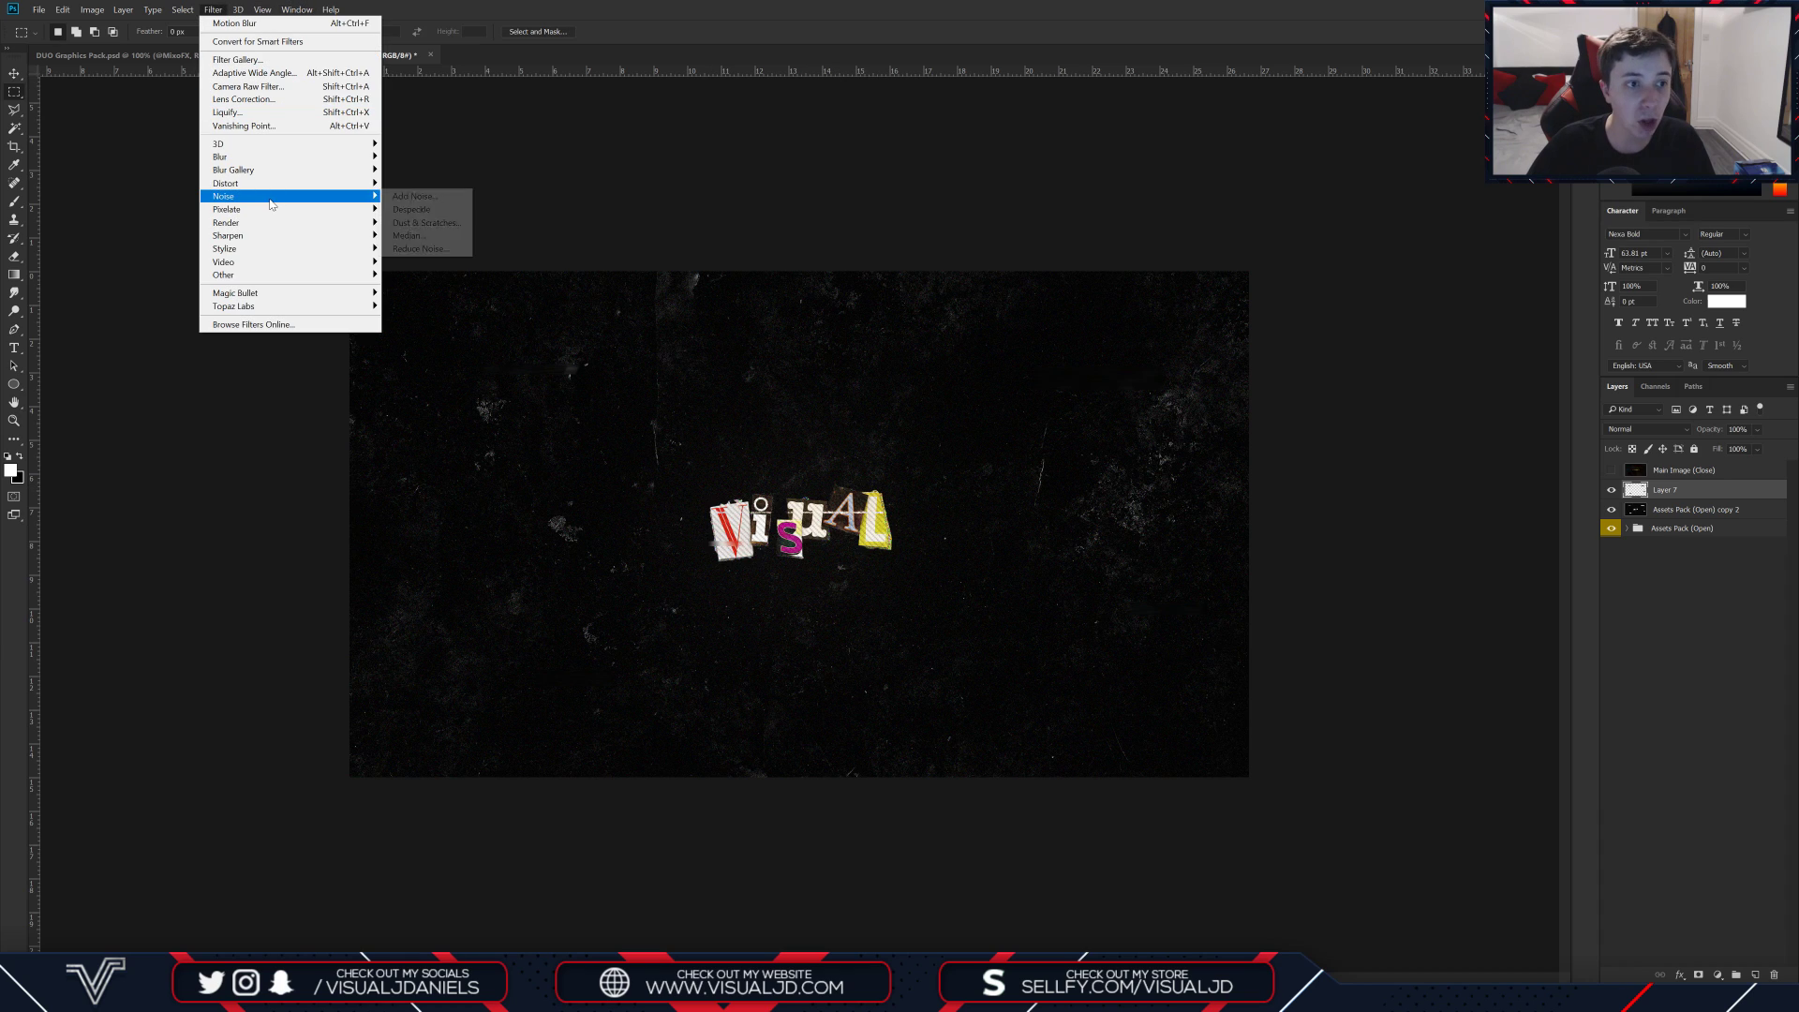
{"action": "left_click", "coordinate": [412, 199]}
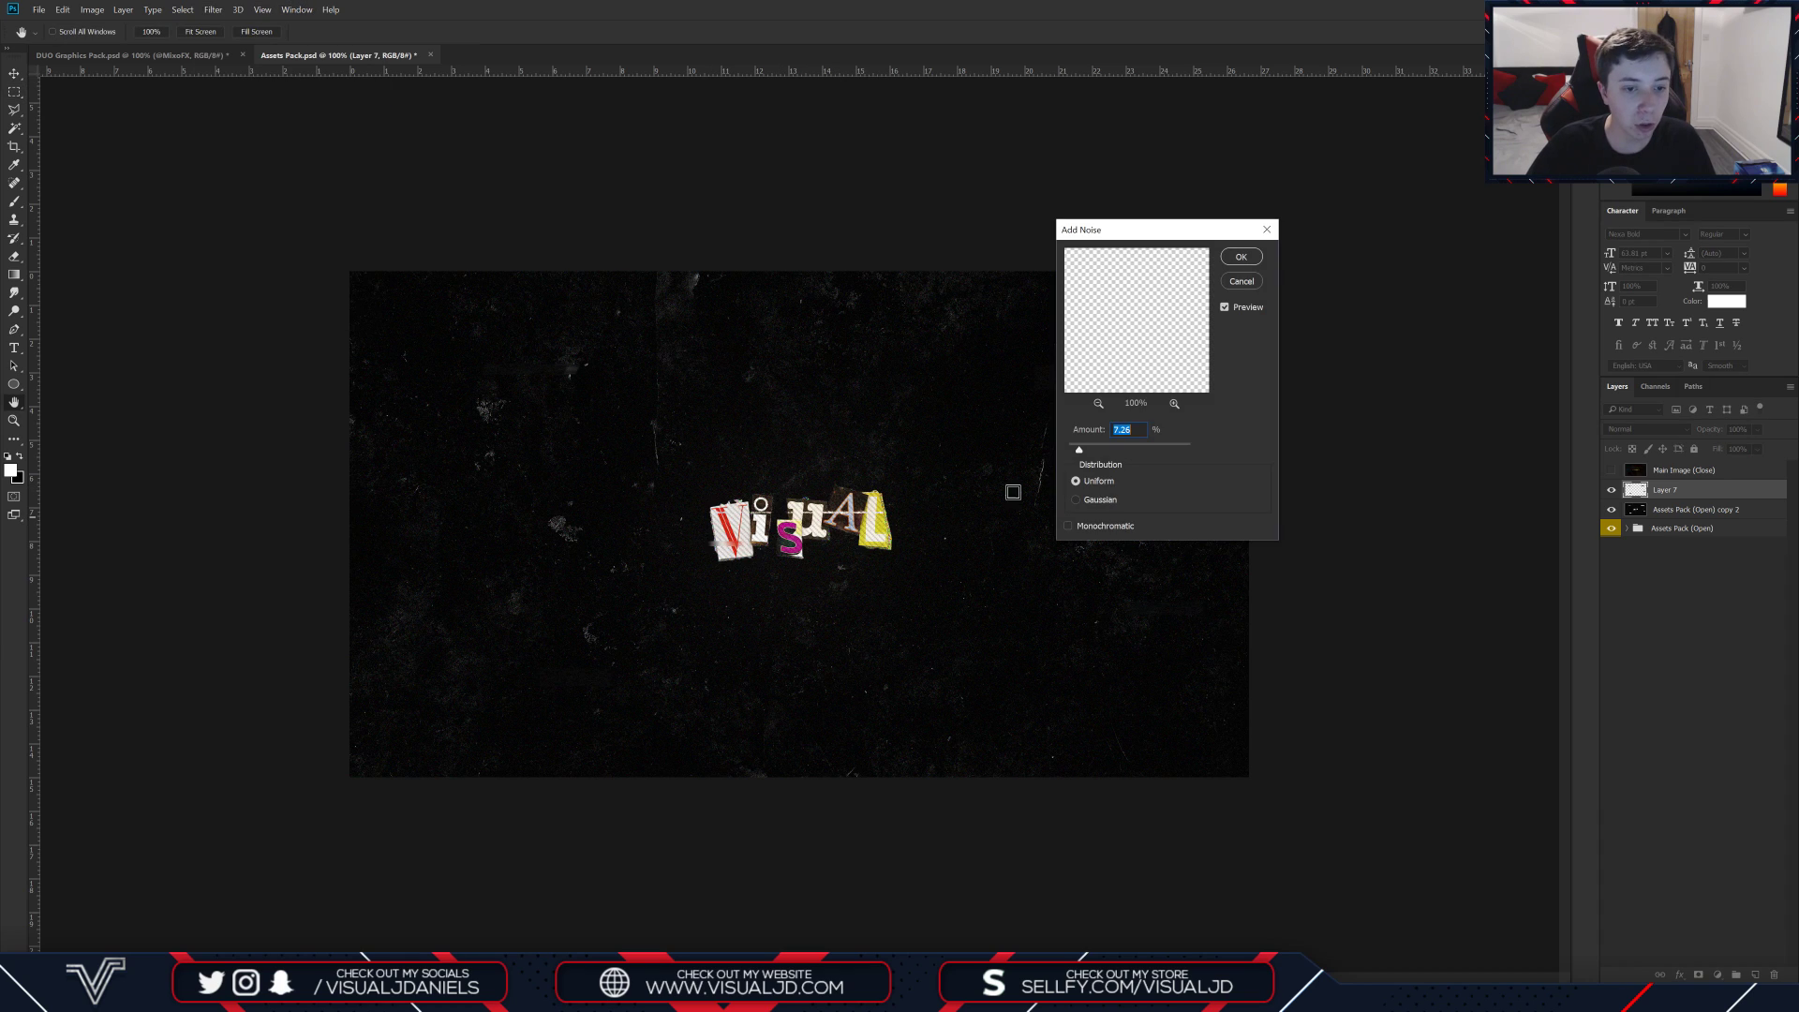
{"action": "left_click", "coordinate": [1123, 450]}
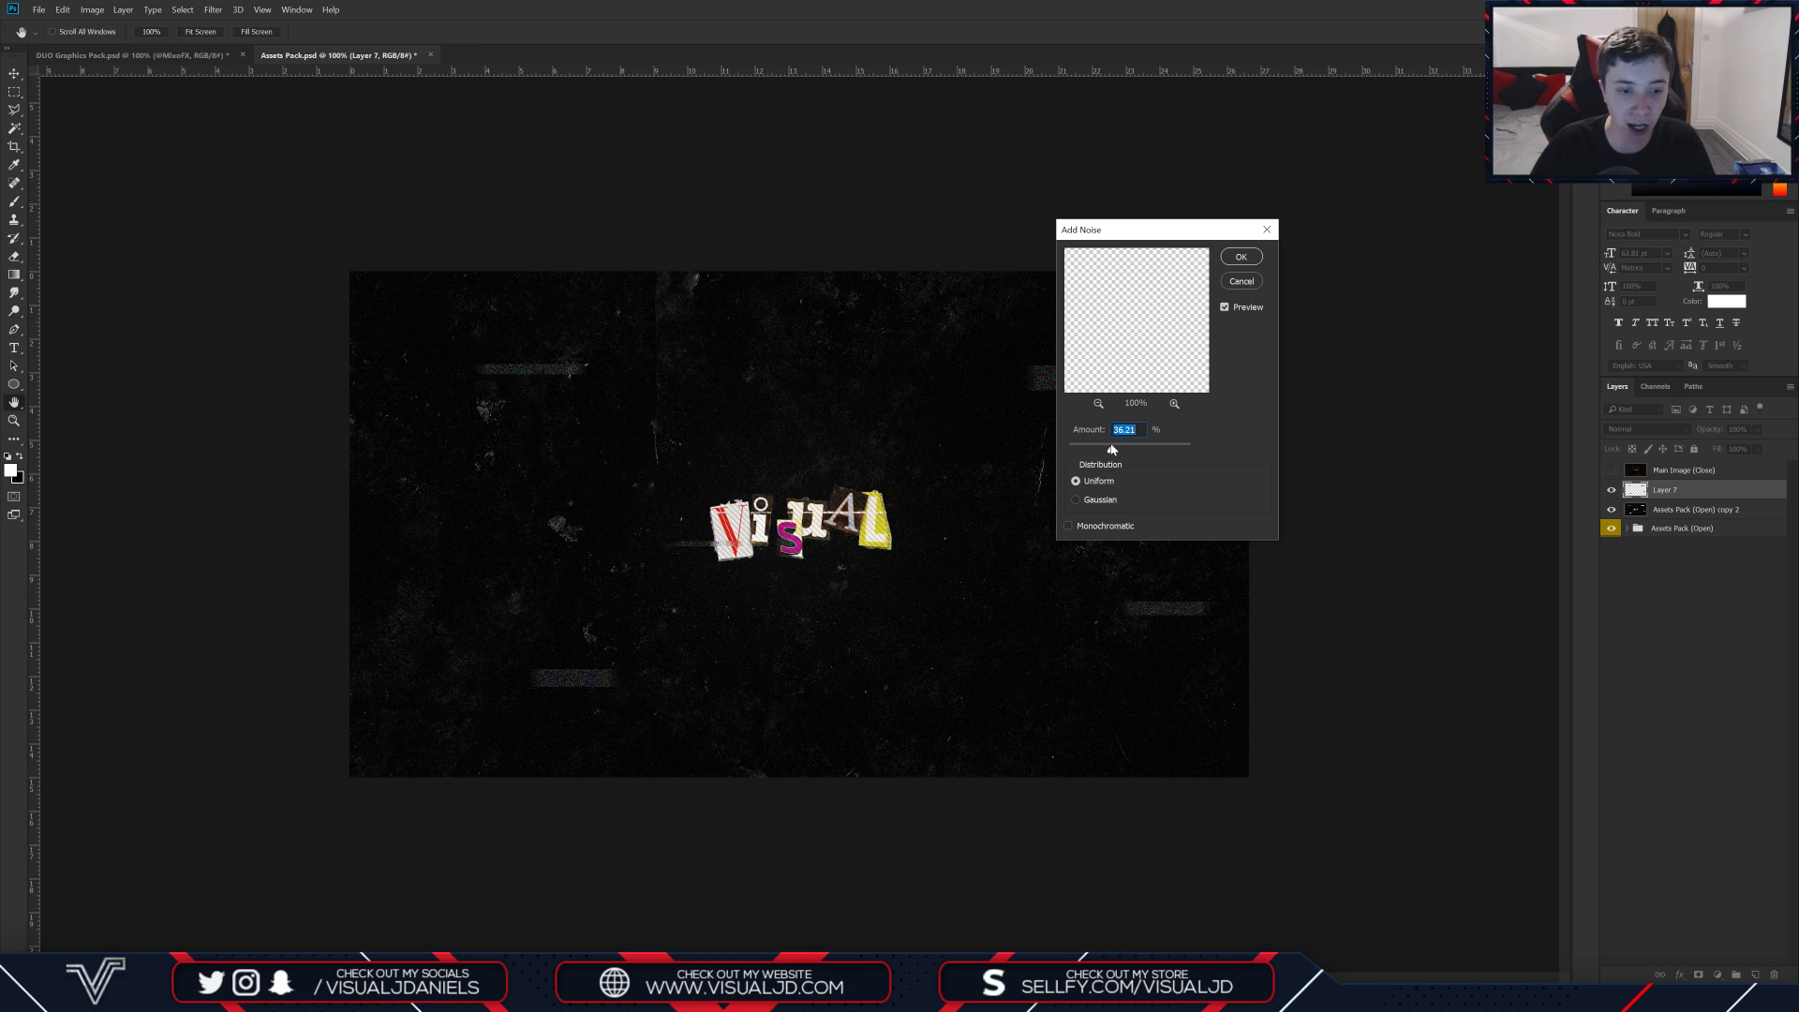